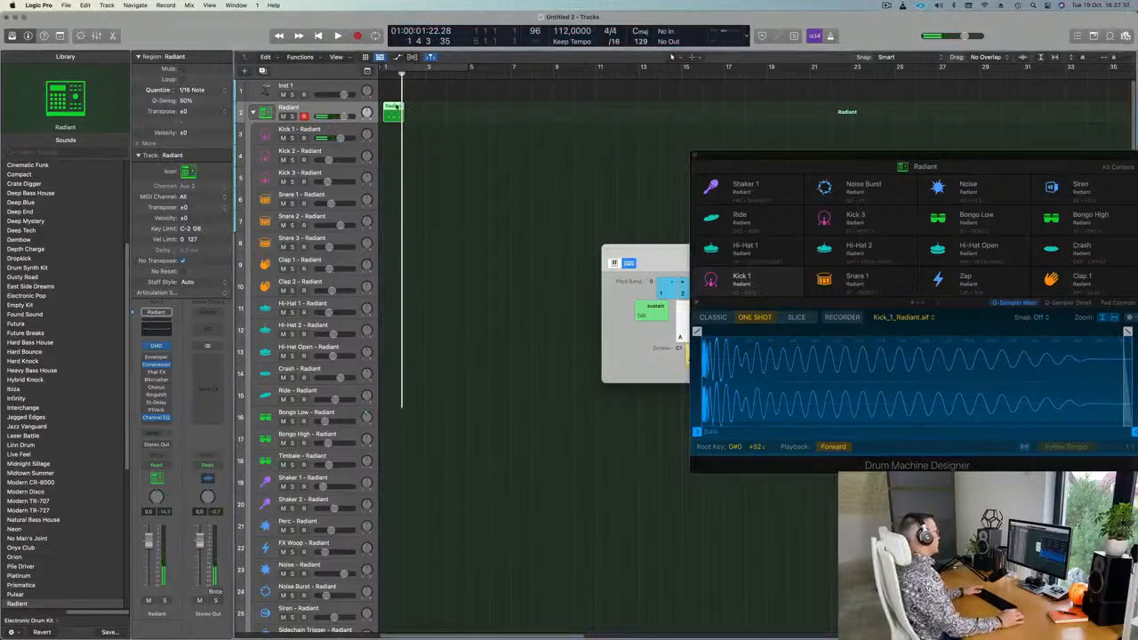
# Move the Radiant kick region onto the Kick 1 track.
pyautogui.press('p')
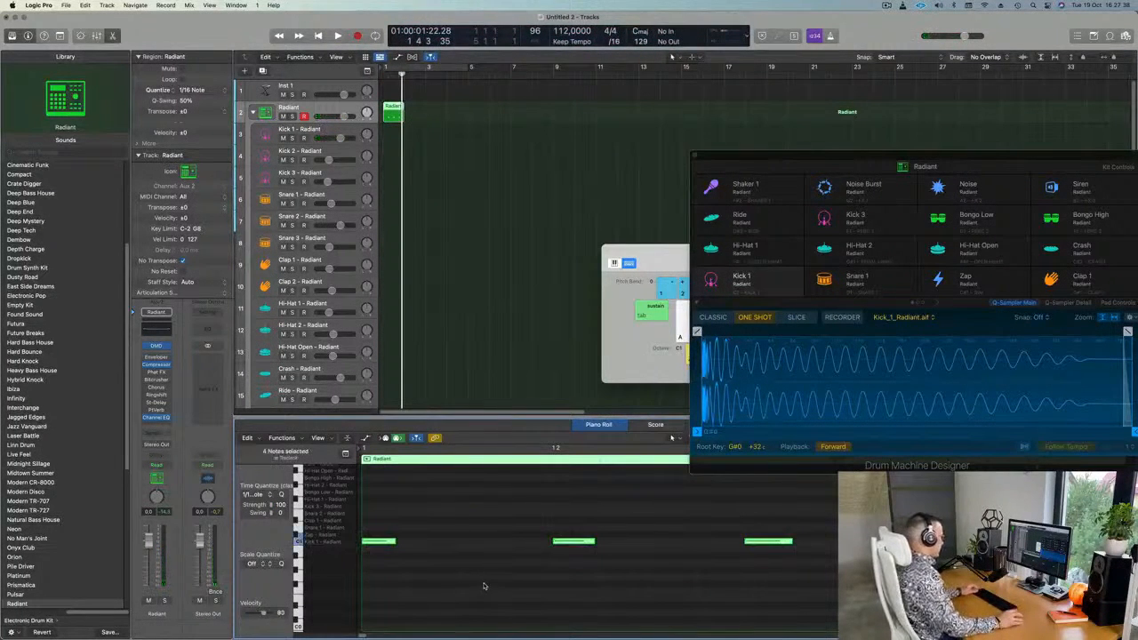
pyautogui.scroll(-3, 476, 579)
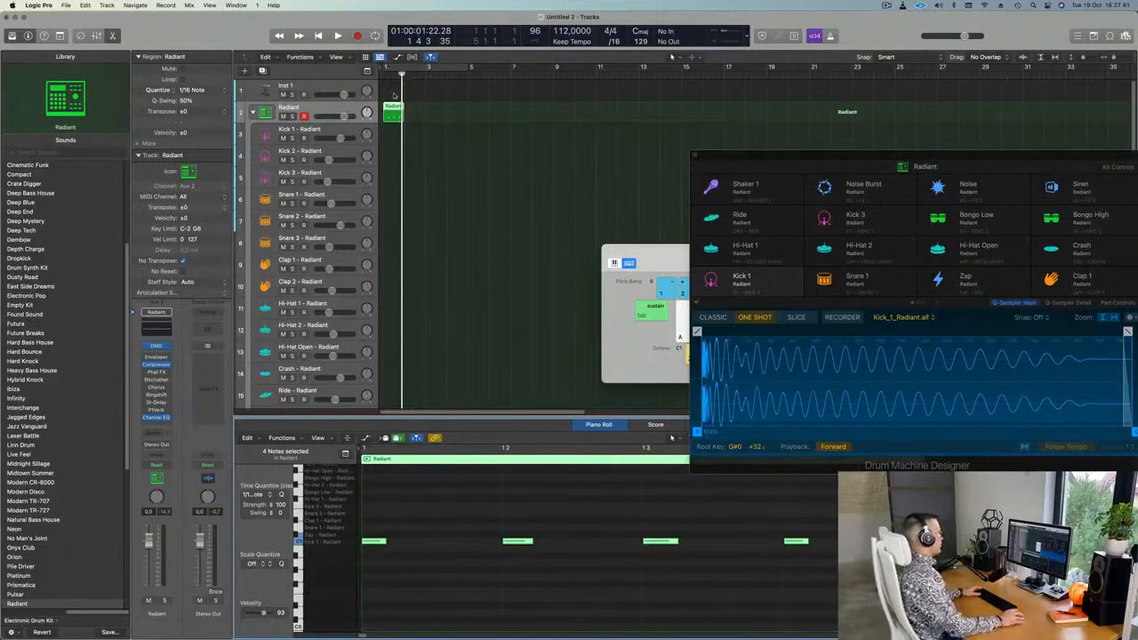
pyautogui.click(428, 68)
pyautogui.press('space')
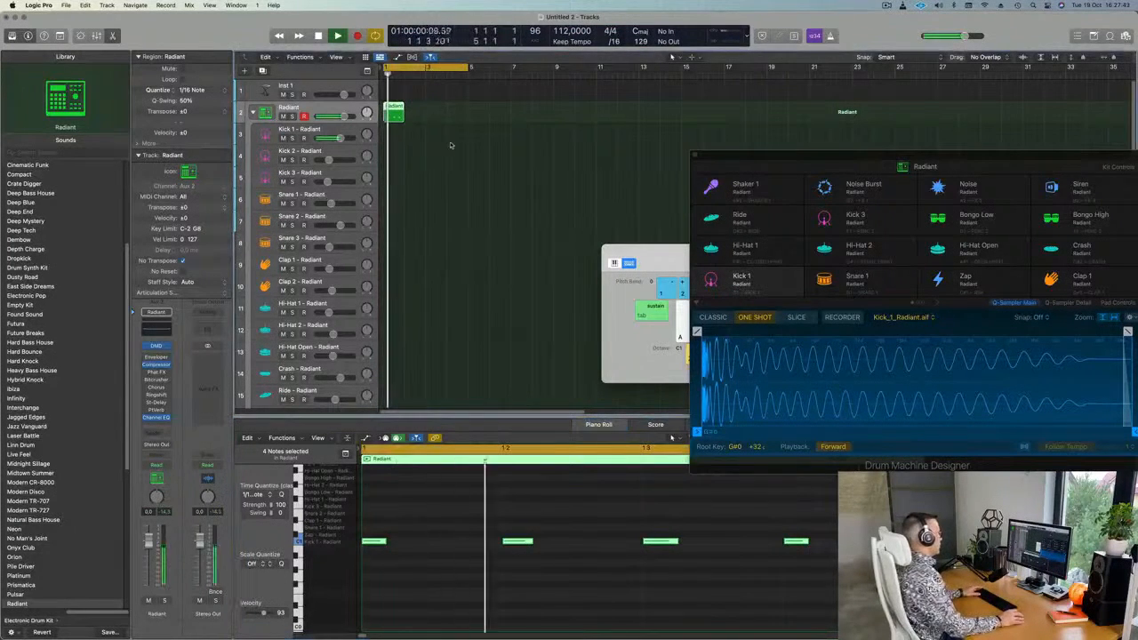
pyautogui.press('space')
pyautogui.moveTo(394, 107); pyautogui.dragTo(394, 131)
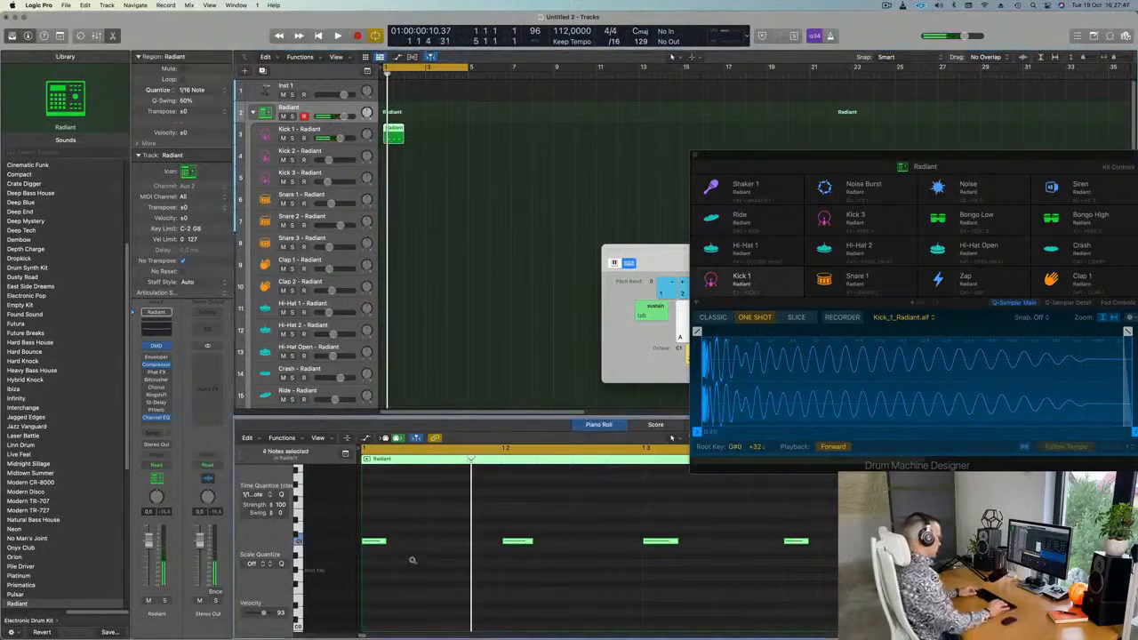
# Repeat the kick region with Cmd-R to fill four back-to-back regions on Kick 1.
pyautogui.scroll(3, 412, 562)
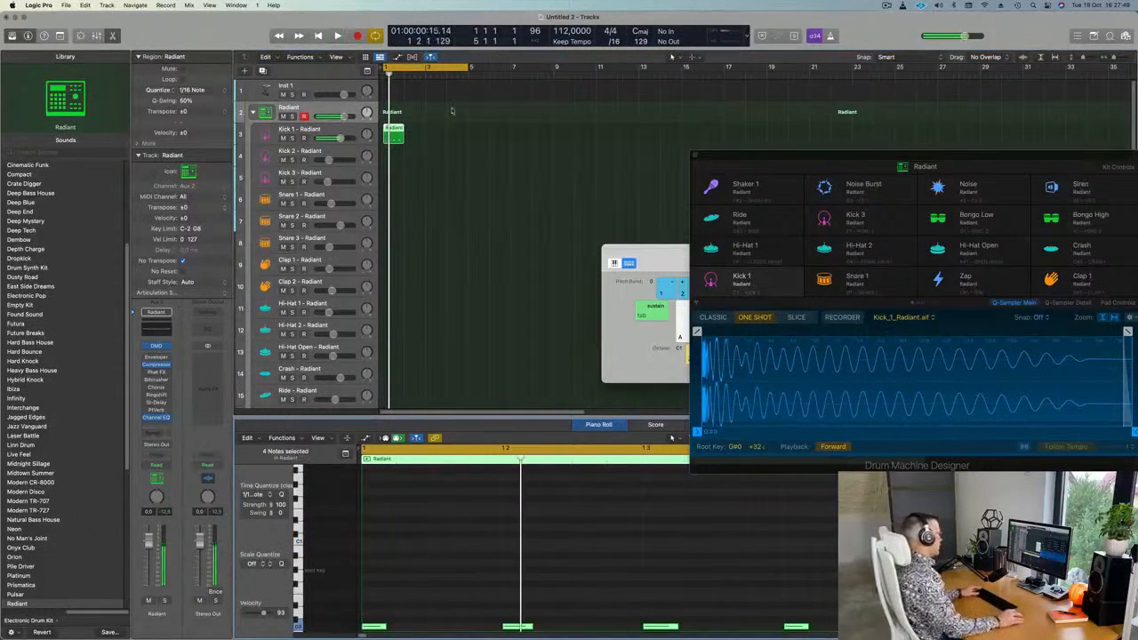
pyautogui.click(397, 138)
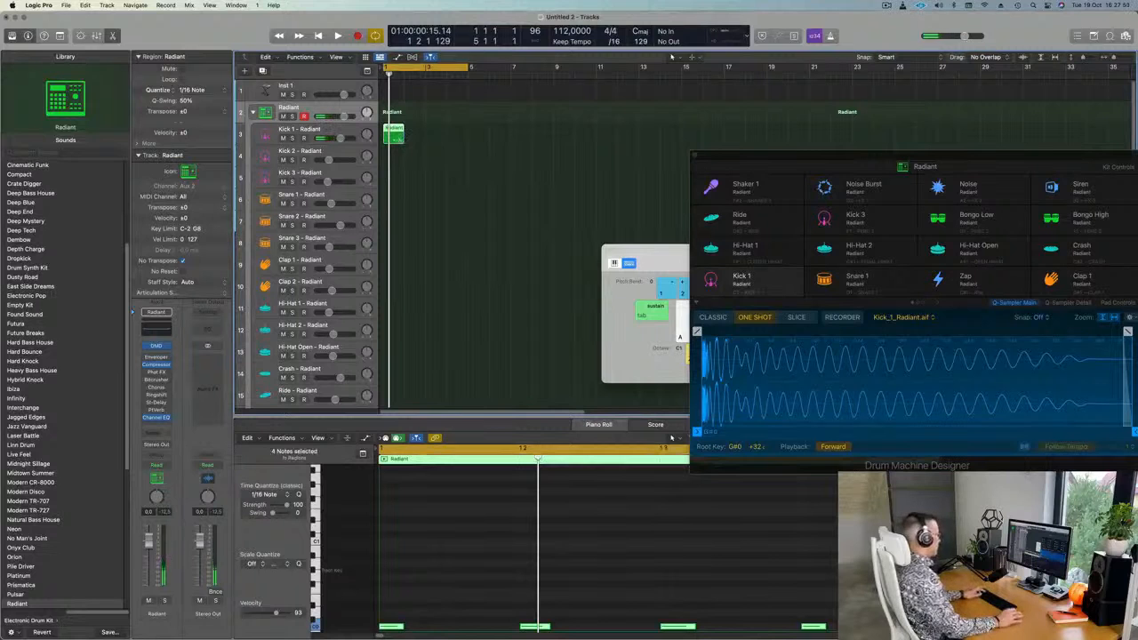
pyautogui.press('super+r')
pyautogui.press('super+r')
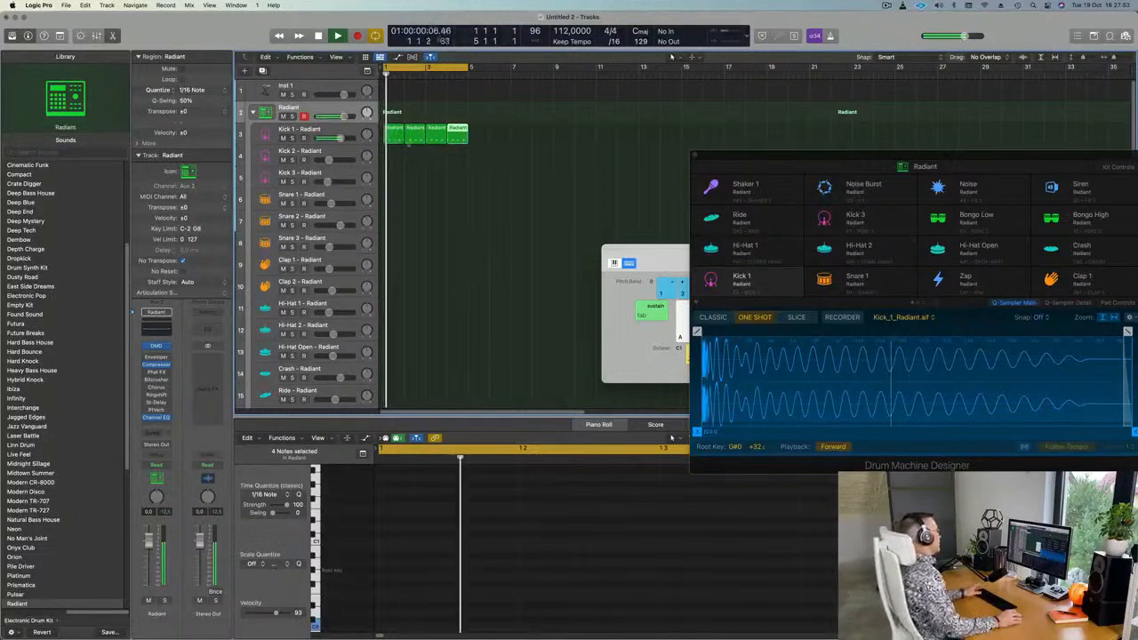
pyautogui.click(404, 169)
pyautogui.click(301, 131)
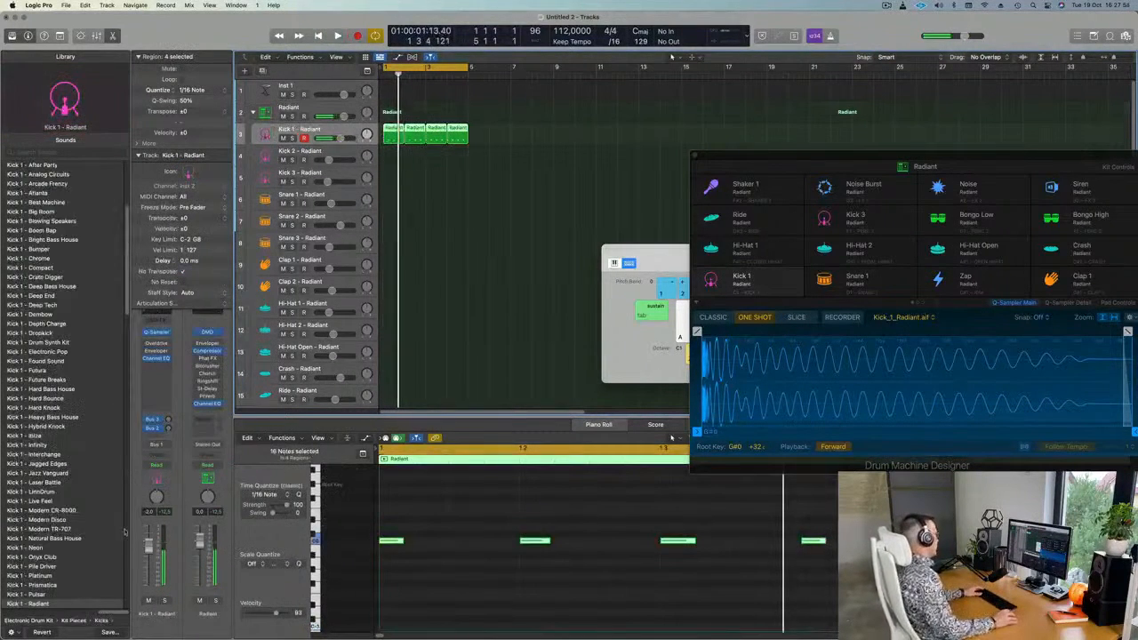
# Option-drag a copy of the first kick region to bar 1 of Hi-Hat 1 and play it.
pyautogui.press('space')
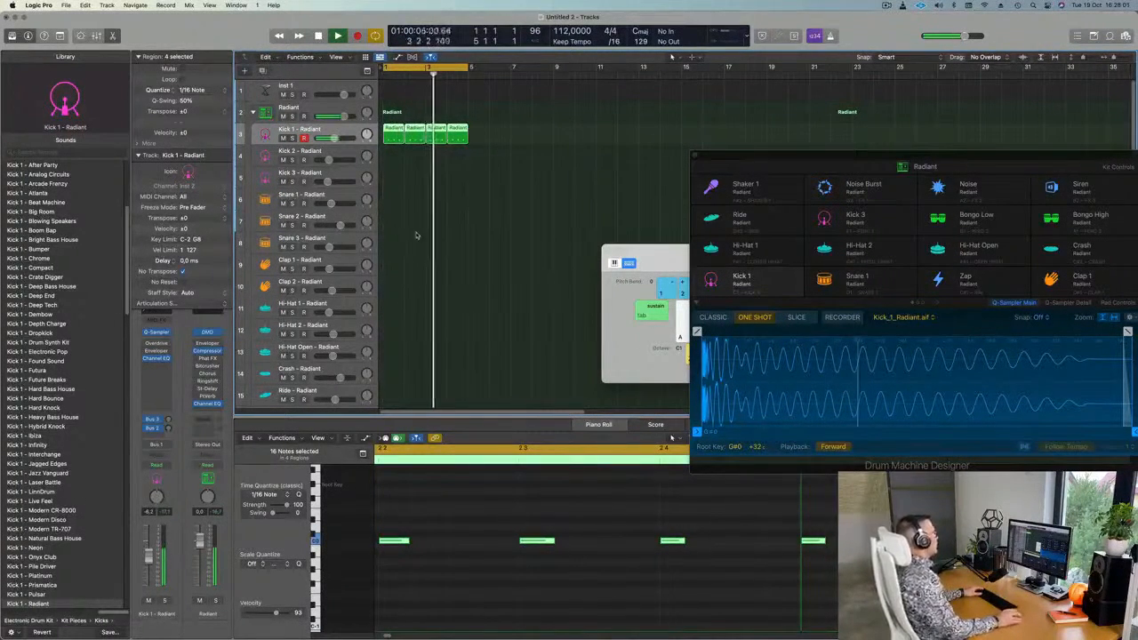
pyautogui.press('space')
pyautogui.click(436, 149)
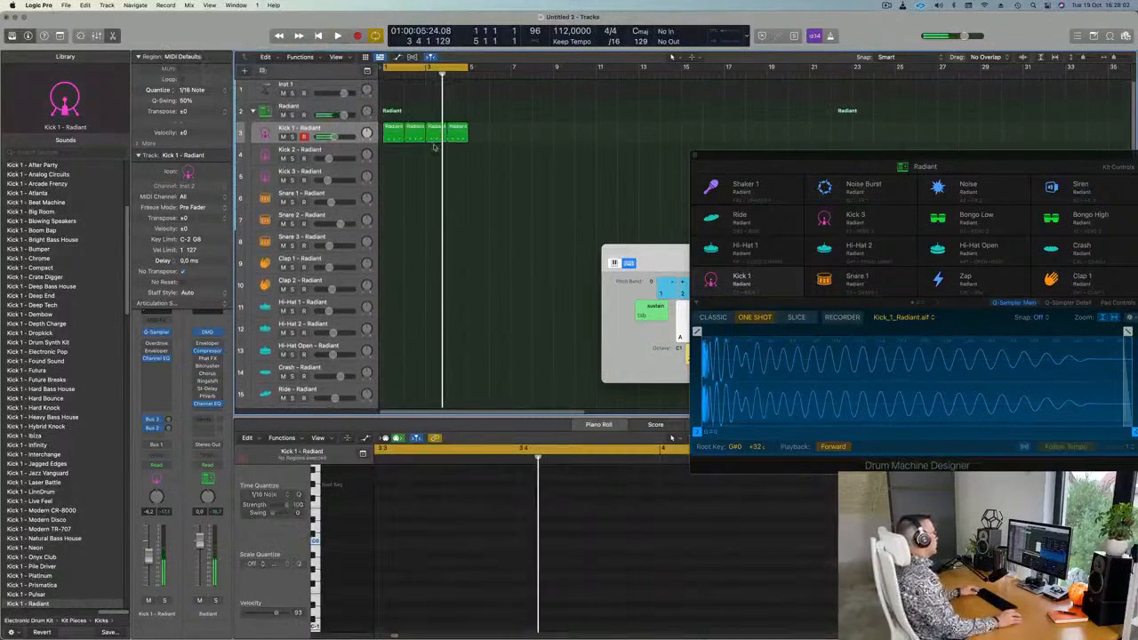
pyautogui.moveTo(400, 133); pyautogui.dragTo(389, 305)
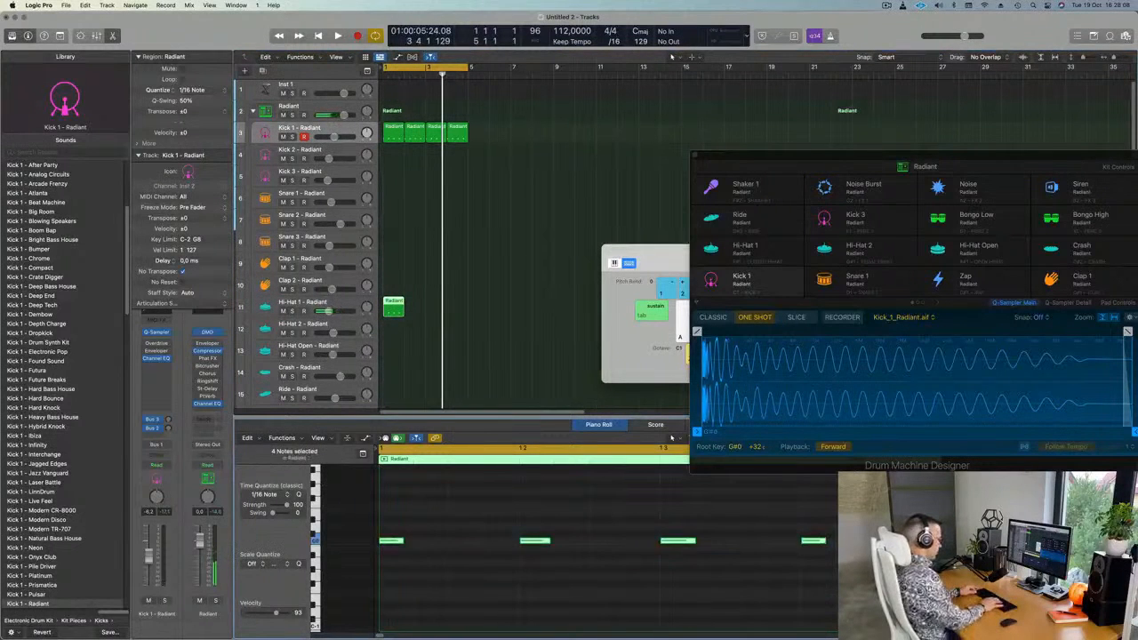
pyautogui.press('space')
pyautogui.press('space')
# Repeat the Hi-Hat 1 region into the following bars.
pyautogui.click(434, 312)
pyautogui.click(394, 309)
pyautogui.press('super+r')
pyautogui.press('super+r')
pyautogui.press('space')
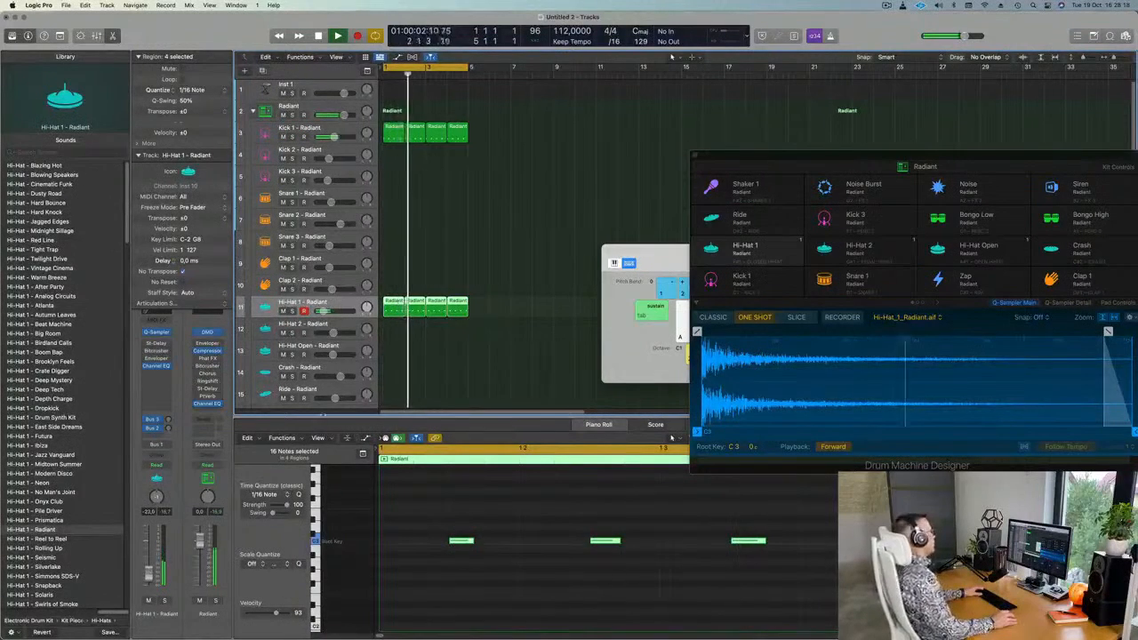
pyautogui.scroll(-3, 480, 308)
pyautogui.scroll(-3, 495, 297)
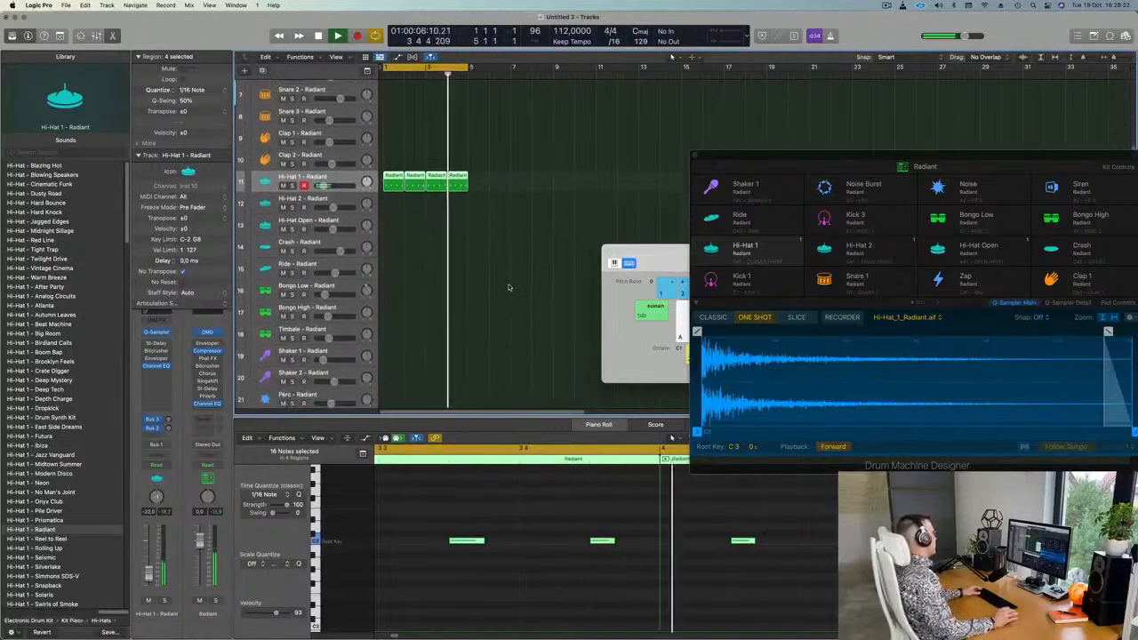
# Move the first hi-hat region down onto the Bongo High track.
pyautogui.press('space')
pyautogui.click(395, 170)
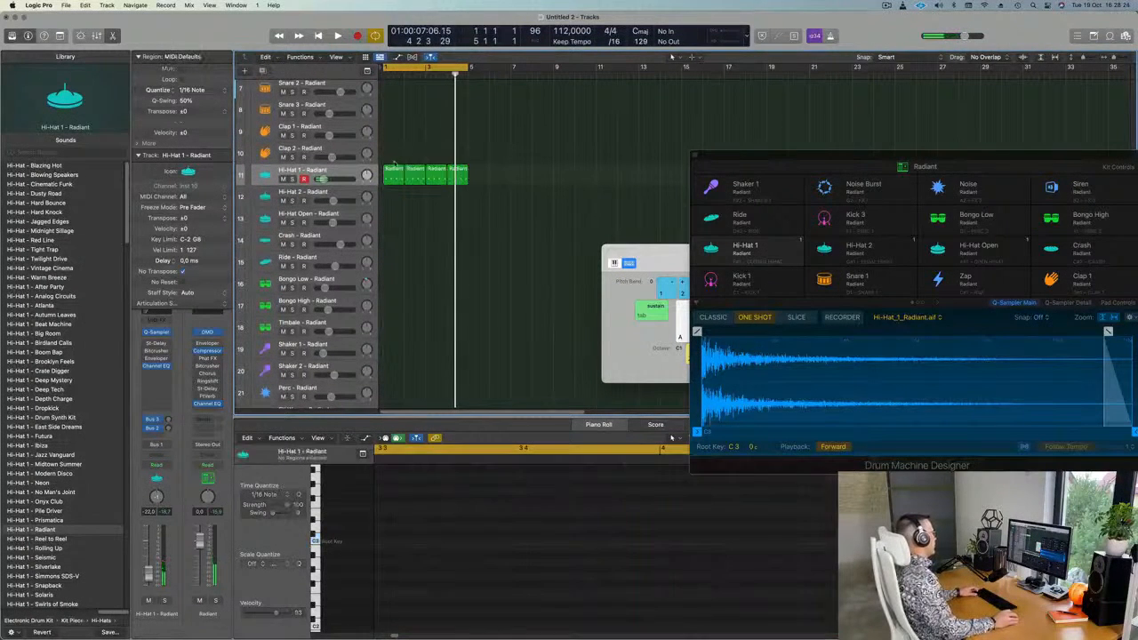
pyautogui.moveTo(395, 170); pyautogui.dragTo(394, 305)
pyautogui.press('space')
pyautogui.hscroll(-2, 449, 520)
pyautogui.press('space')
# Delete the extra notes in the Bongo High region, leaving a single note.
pyautogui.moveTo(501, 511); pyautogui.dragTo(801, 604)
pyautogui.press('Delete')
pyautogui.press('space')
pyautogui.press('space')
pyautogui.moveTo(426, 513); pyautogui.dragTo(481, 577)
# Delete the selected note and move the hi-hat region back to bar 1.
pyautogui.press('space')
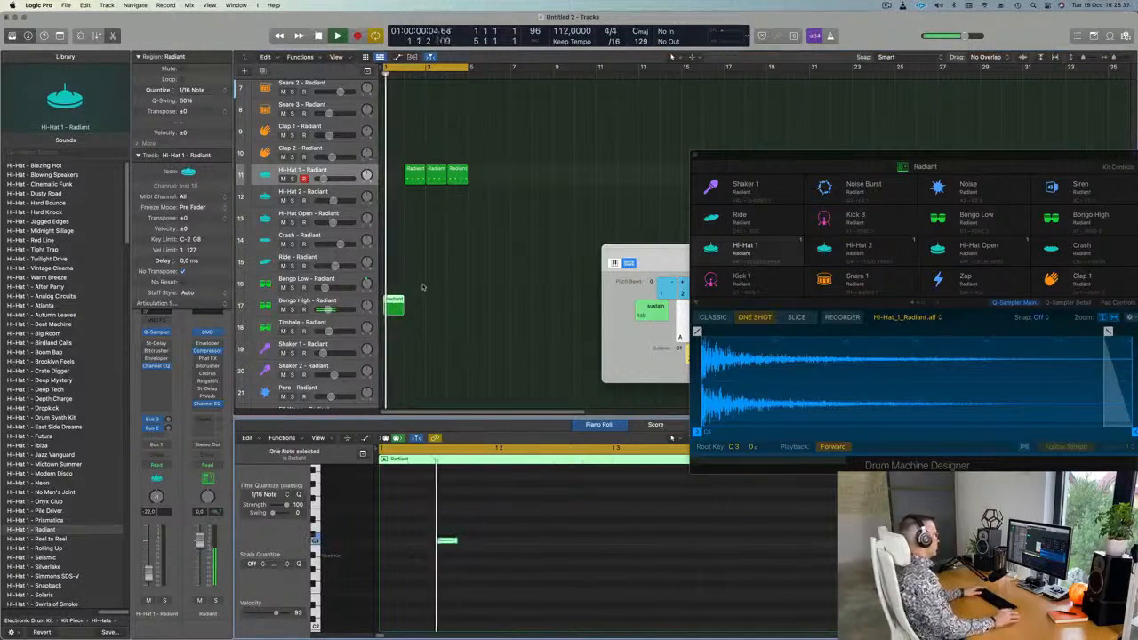
pyautogui.press('space')
pyautogui.press('Delete')
pyautogui.moveTo(411, 170)
pyautogui.mouseDown()
pyautogui.moveTo(391, 170)
pyautogui.moveTo(421, 180)
pyautogui.mouseUp()
pyautogui.press('space')
# Repeat the Bongo High region through bar 4 and move a copy onto Bongo Low.
pyautogui.click(437, 296)
pyautogui.click(391, 309)
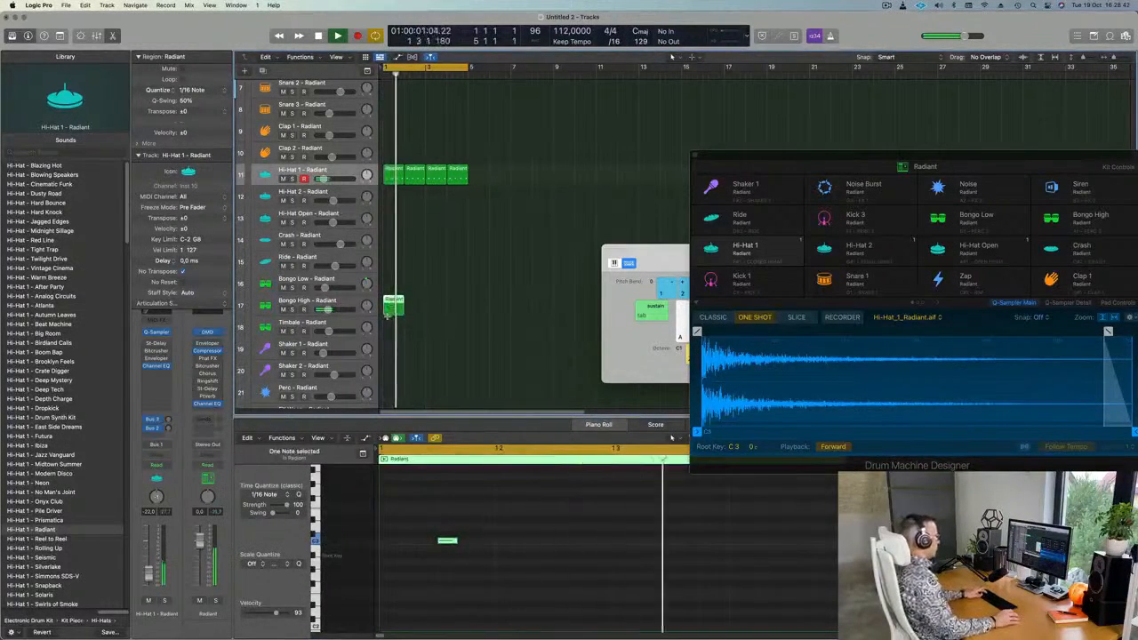
pyautogui.press('super+r')
pyautogui.press('super+r')
pyautogui.press('super+r')
pyautogui.click(495, 318)
pyautogui.moveTo(508, 313); pyautogui.dragTo(393, 285)
pyautogui.click(401, 282)
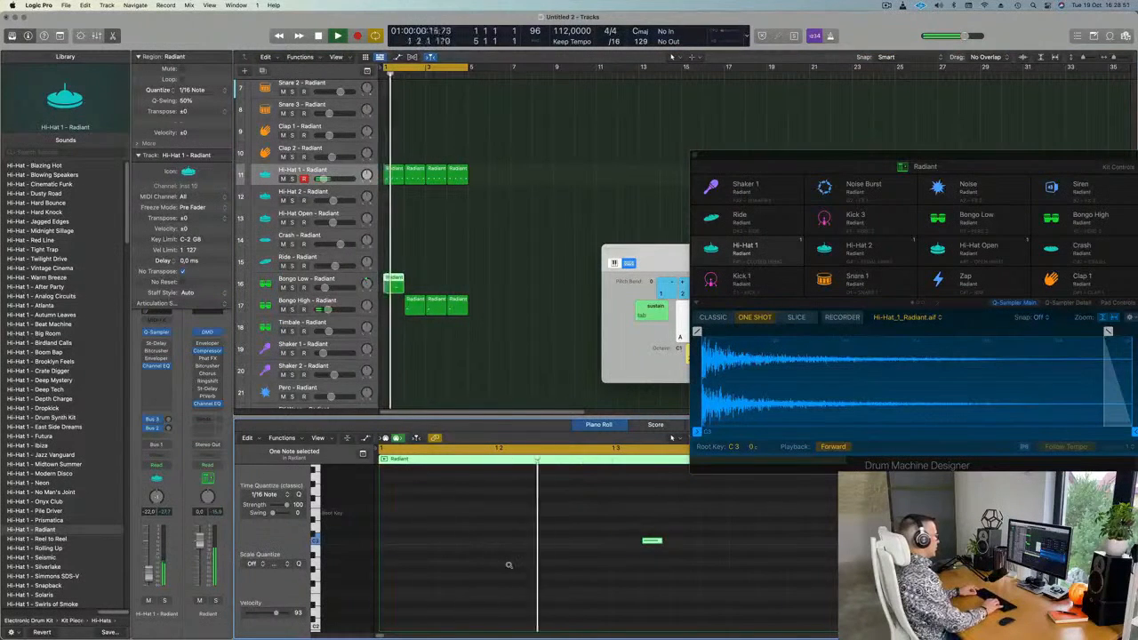
pyautogui.moveTo(415, 306); pyautogui.dragTo(408, 308)
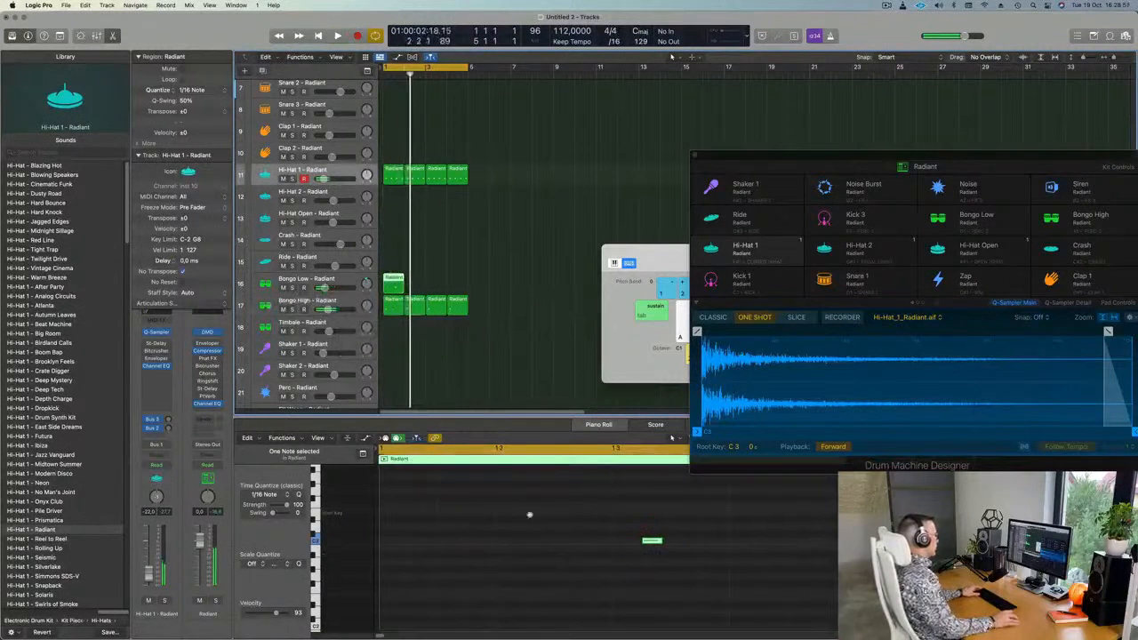
# Shift the Bongo Low note two sixteenths later and repeat that region.
pyautogui.moveTo(609, 535); pyautogui.dragTo(689, 565)
pyautogui.hotkey('alt', 'Right')
pyautogui.hotkey('alt', 'Right')
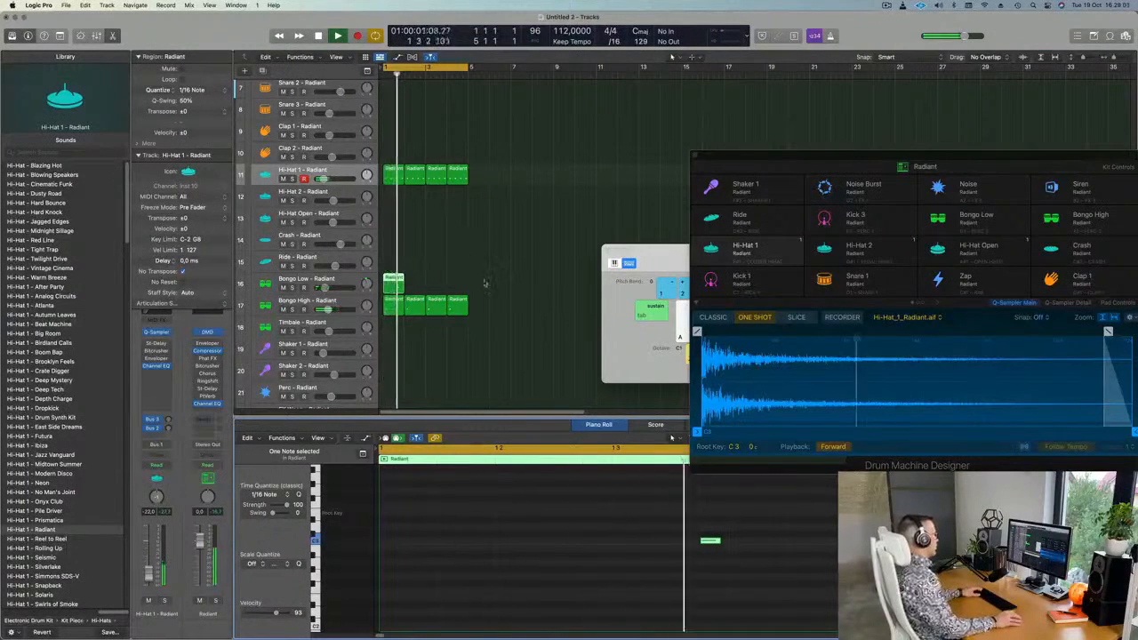
pyautogui.click(413, 280)
pyautogui.click(394, 281)
pyautogui.press('super+r')
pyautogui.press('super+r')
pyautogui.press('super+r')
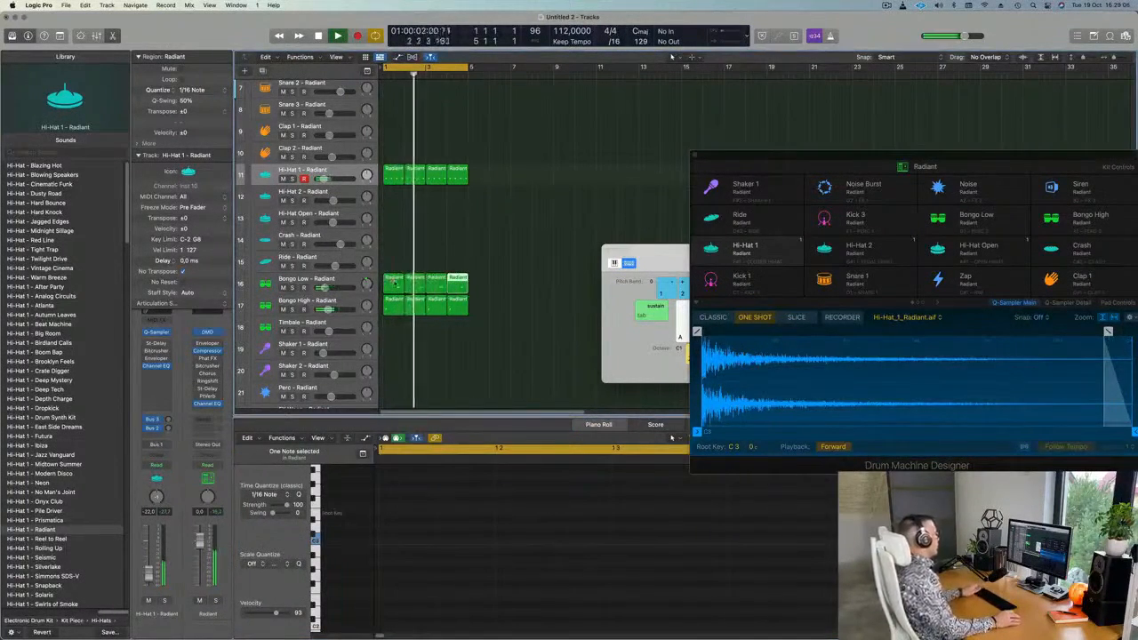
pyautogui.scroll(-2, 407, 266)
pyautogui.scroll(5, 412, 267)
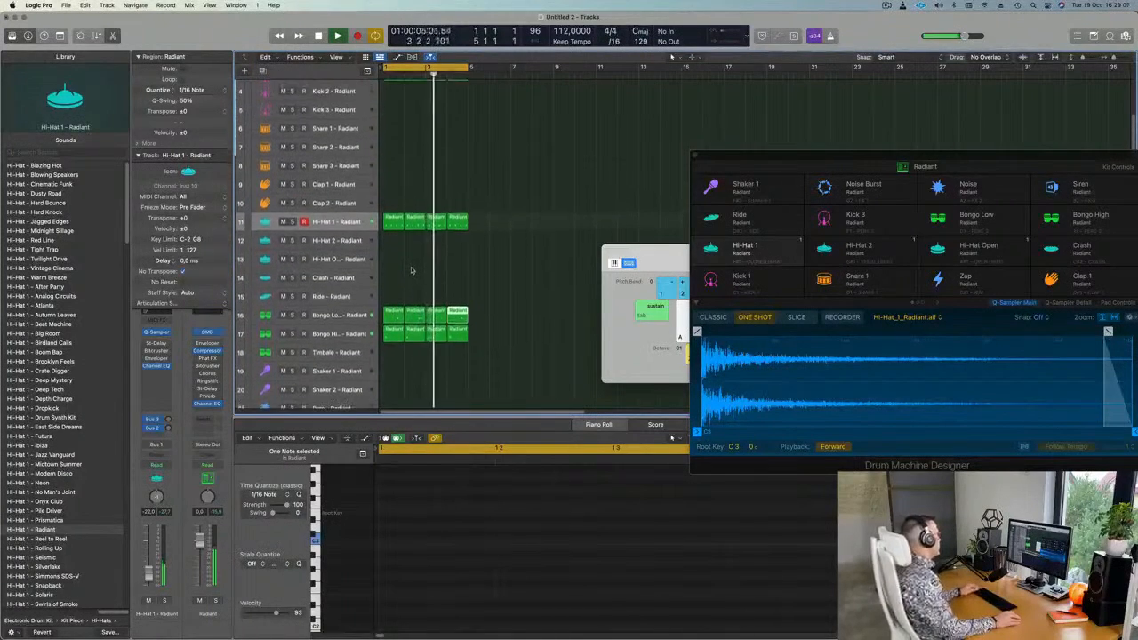
pyautogui.scroll(-1, 414, 270)
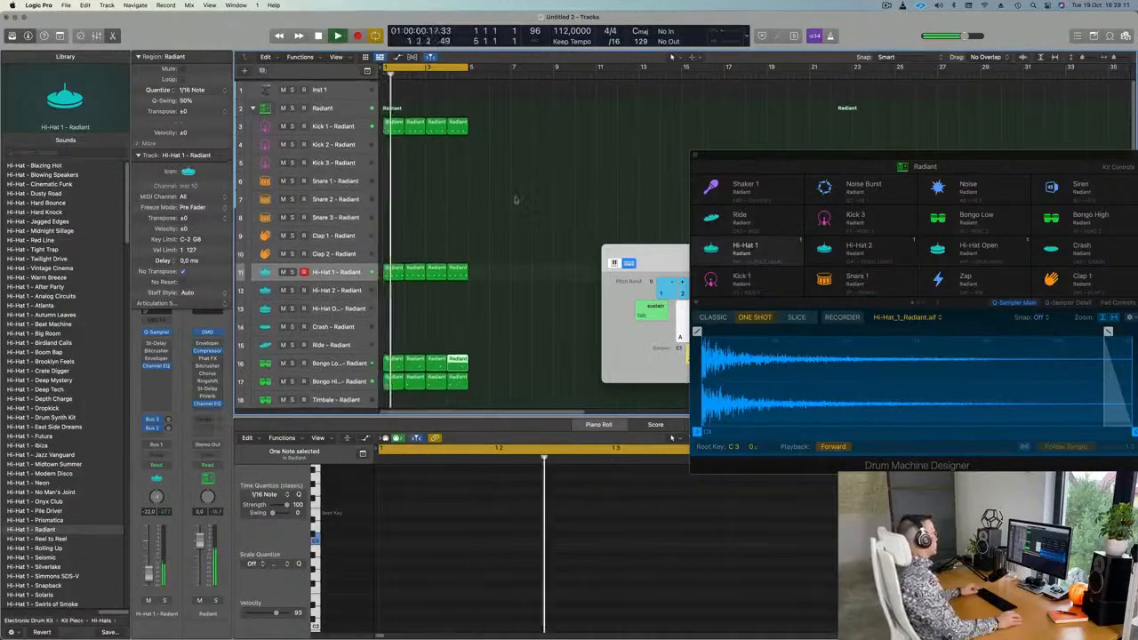
pyautogui.click(392, 124)
# Copy the kick region onto Clap 1 and delete its middle note, keeping two clap notes.
pyautogui.moveTo(394, 135); pyautogui.dragTo(392, 238)
pyautogui.press('space')
pyautogui.moveTo(396, 526); pyautogui.dragTo(814, 582)
pyautogui.moveTo(432, 513); pyautogui.dragTo(391, 562)
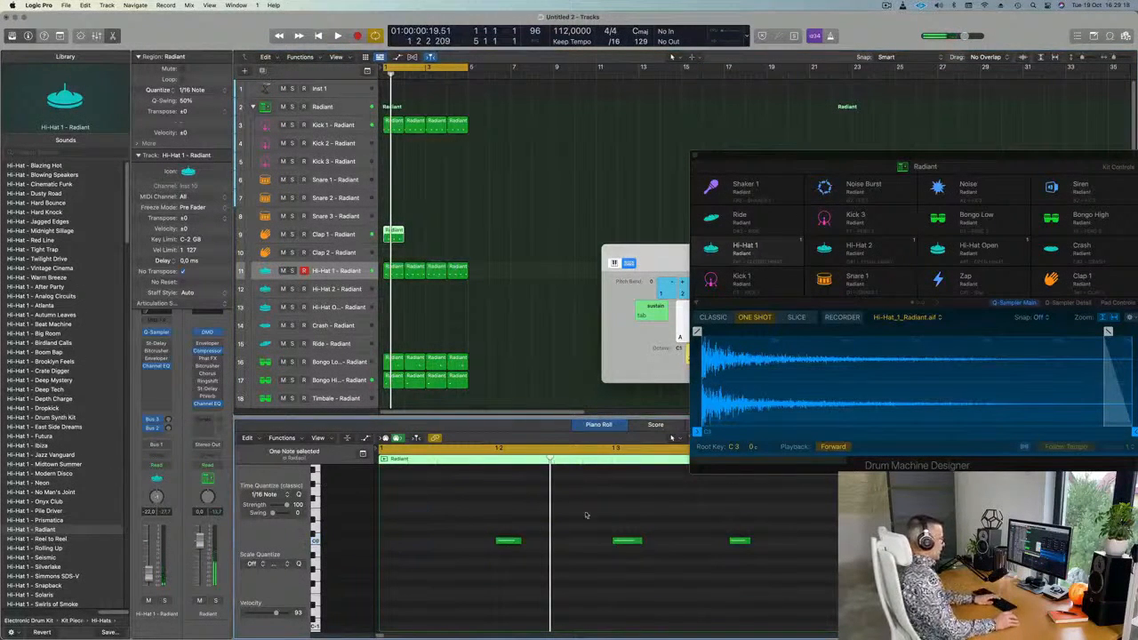
pyautogui.press('Delete')
pyautogui.moveTo(467, 516); pyautogui.dragTo(762, 588)
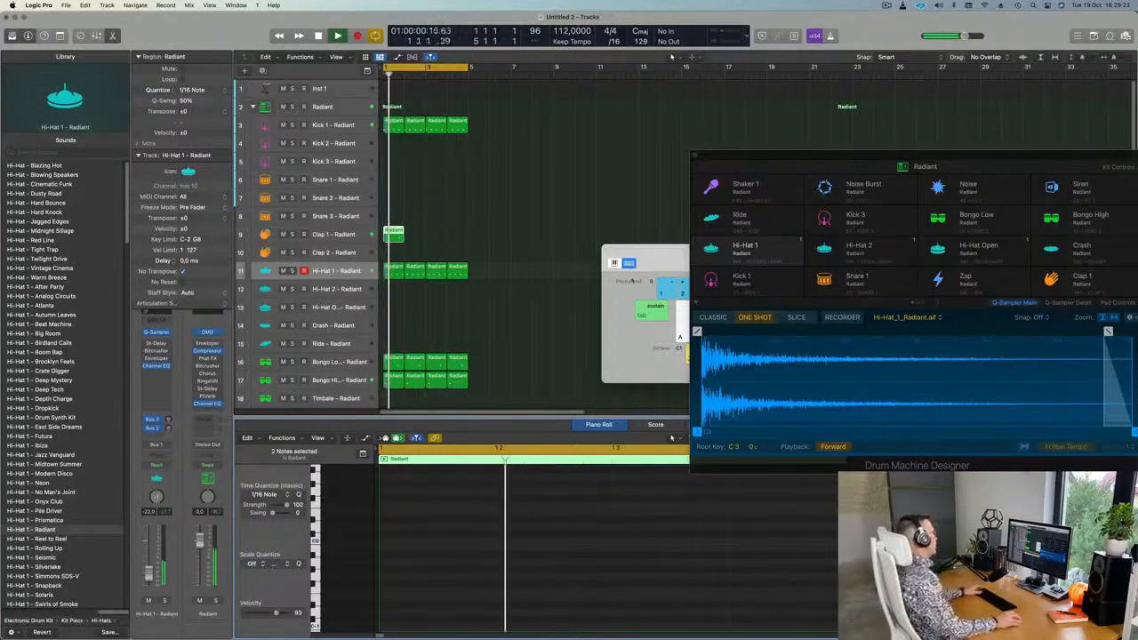
# Repeat the clap region to make four Clap 1 regions.
pyautogui.click(407, 234)
pyautogui.click(394, 242)
pyautogui.press('super+r')
pyautogui.press('super+r')
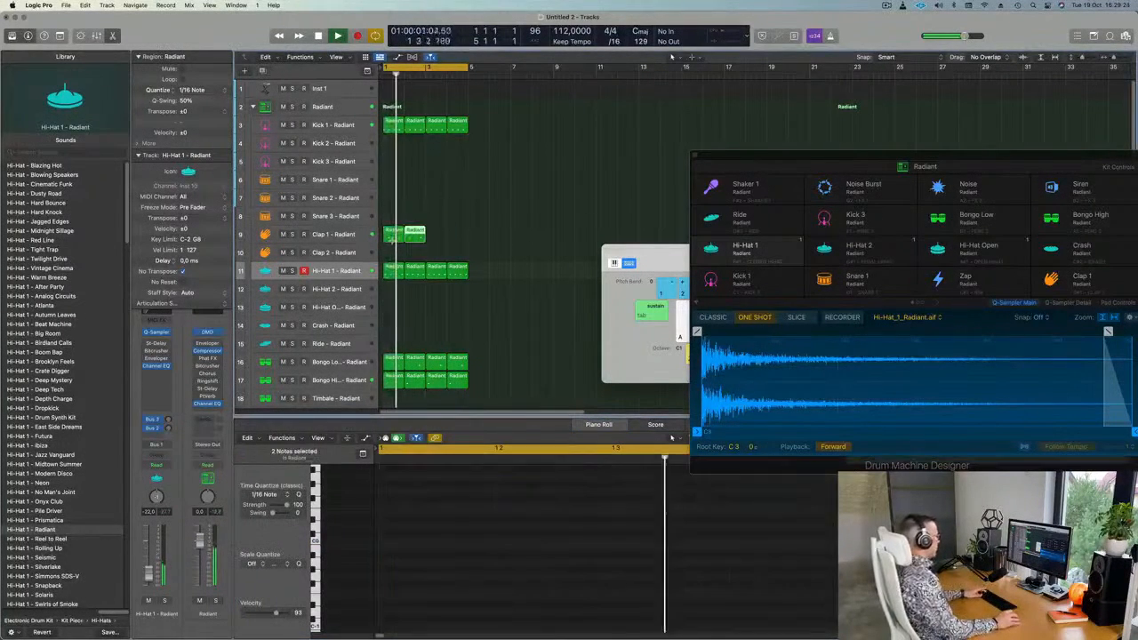
pyautogui.press('super+r')
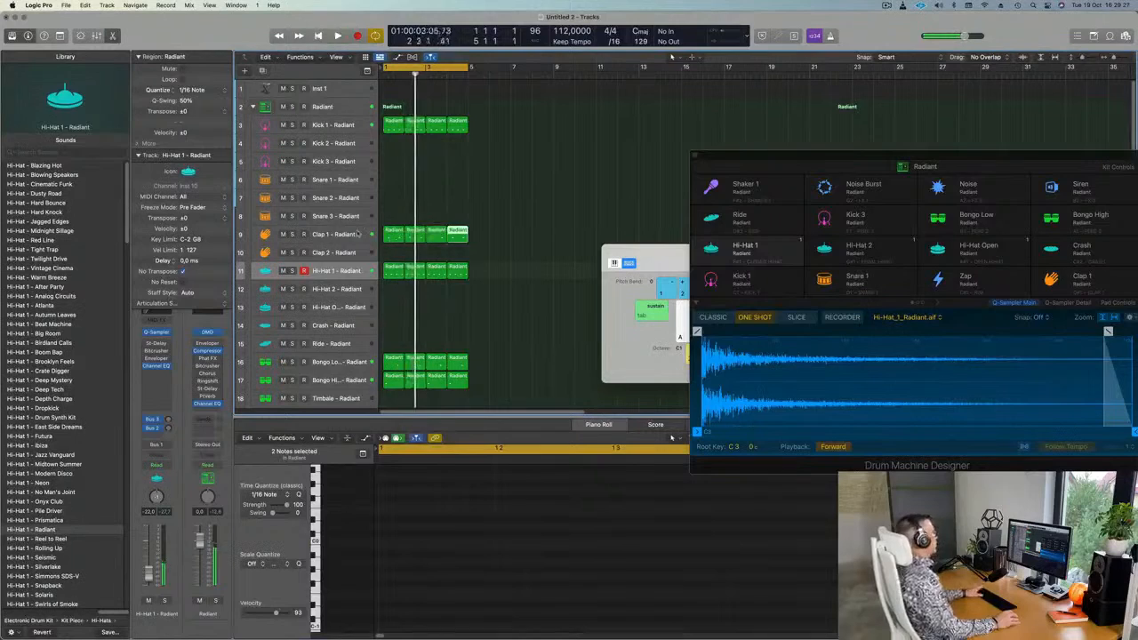
pyautogui.click(322, 236)
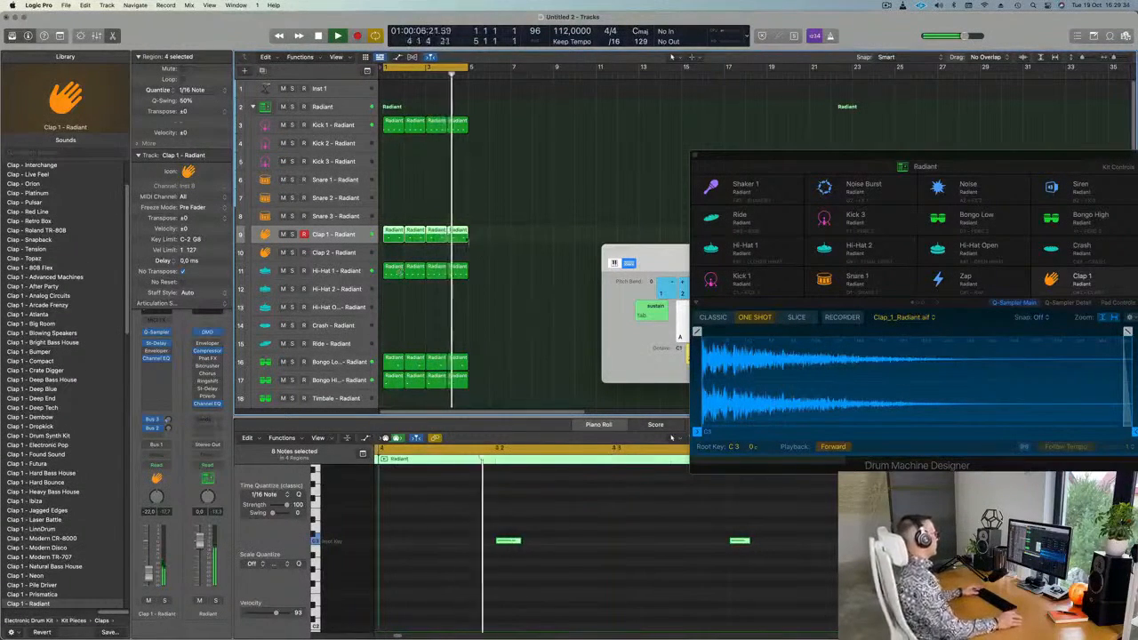
# Select the empty Inst 1 track.
pyautogui.scroll(-1, 449, 231)
pyautogui.scroll(-1, 454, 232)
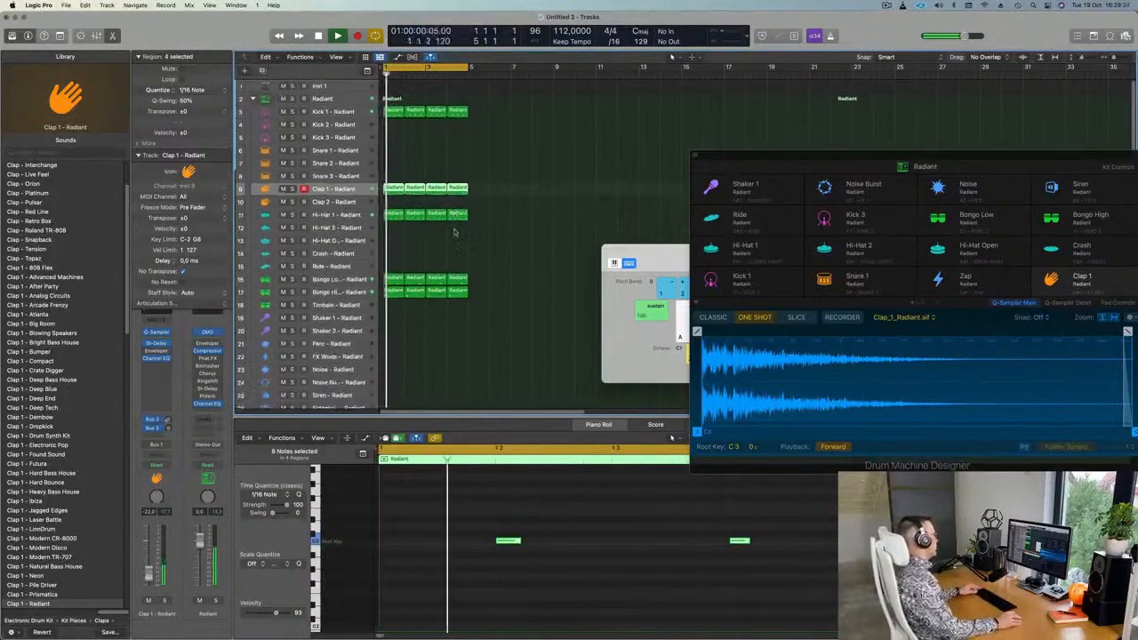
pyautogui.scroll(-1, 462, 227)
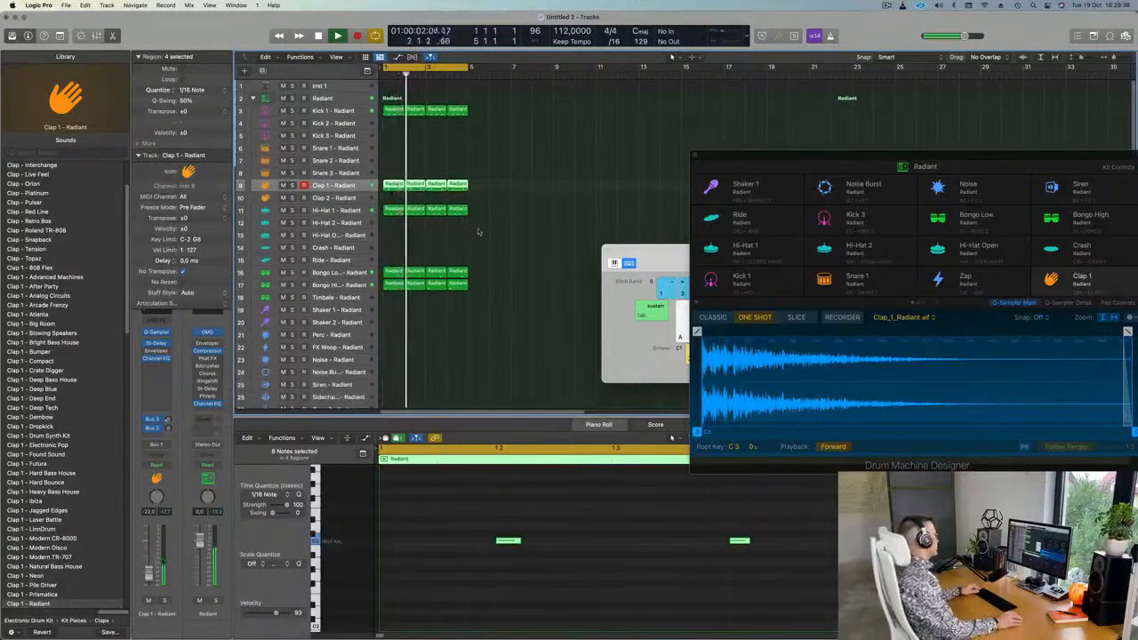
pyautogui.scroll(-1, 515, 233)
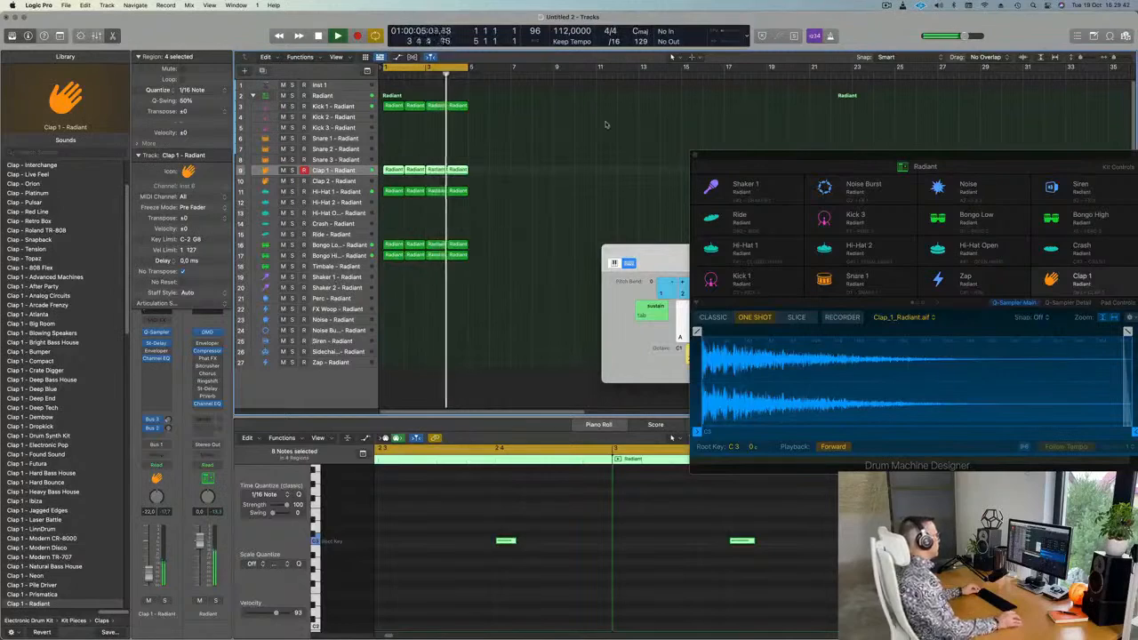
pyautogui.scroll(1, 554, 157)
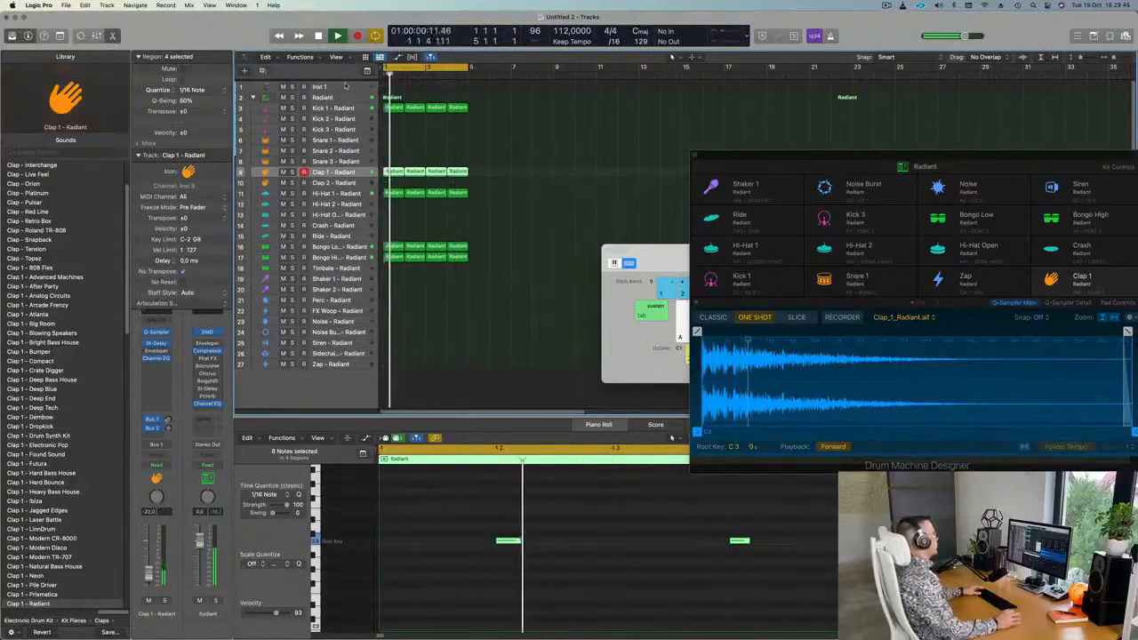
pyautogui.click(345, 86)
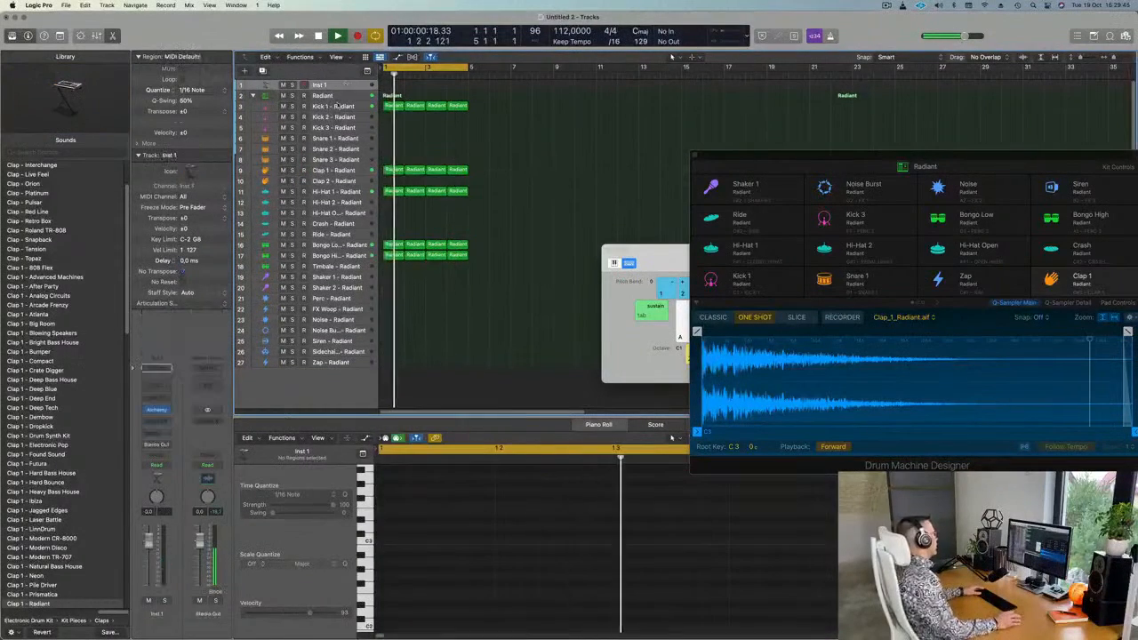
# Open Alchemy on Inst 1, repeat the drum regions to bar 17, and set the cycle to bars 1–17.
pyautogui.click(155, 410)
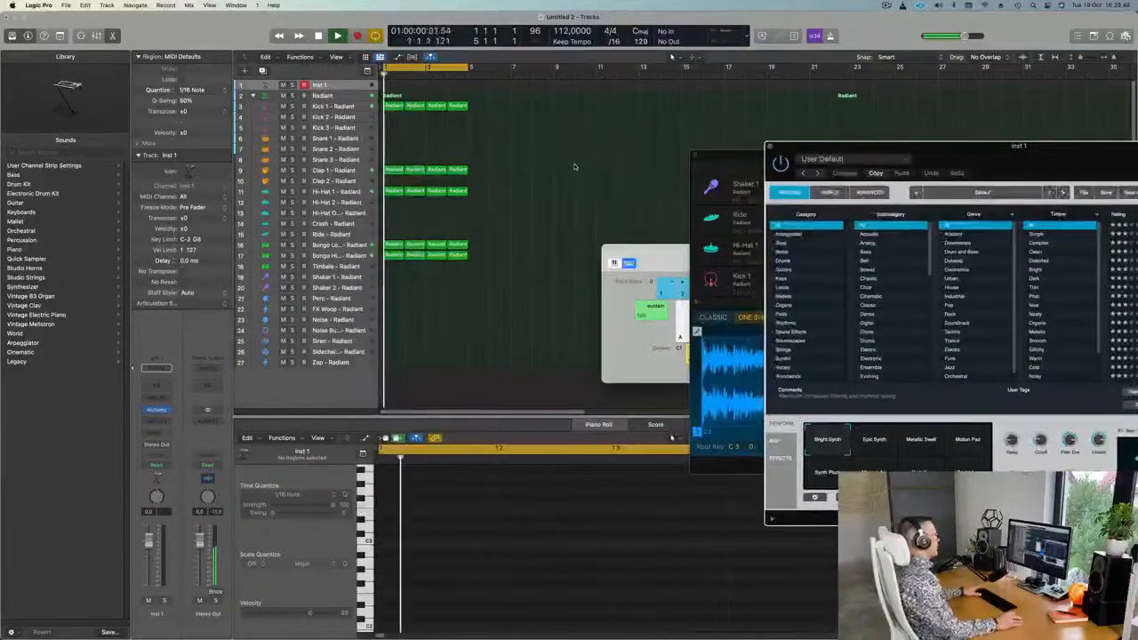
pyautogui.press('super+a')
pyautogui.press('super+r')
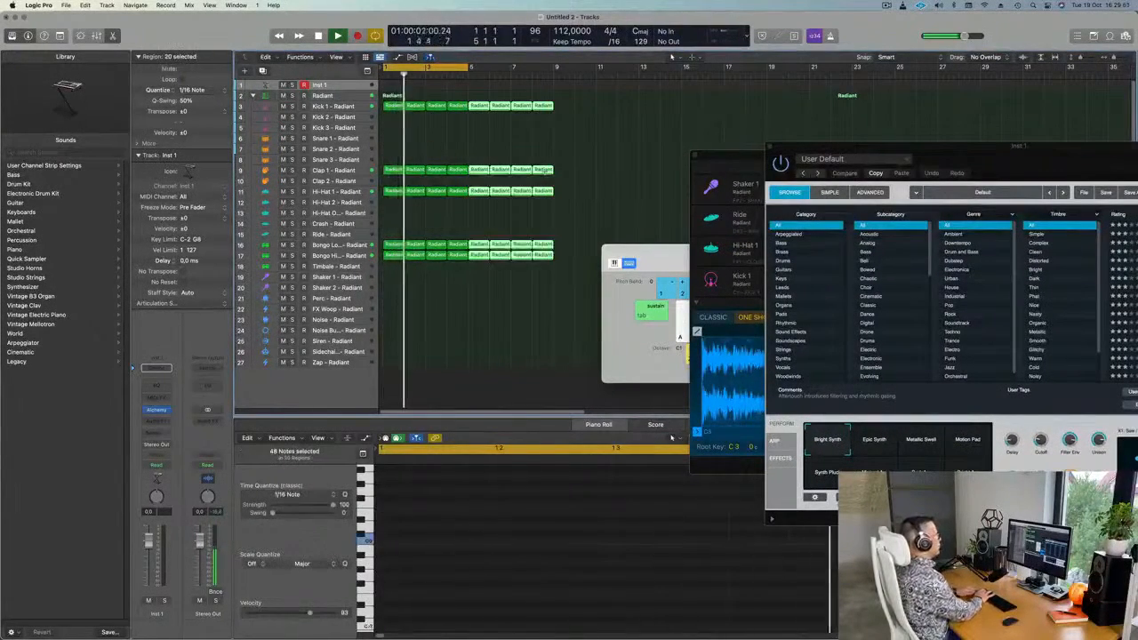
pyautogui.press('super+r')
pyautogui.press('super+r')
pyautogui.moveTo(473, 68); pyautogui.dragTo(729, 68)
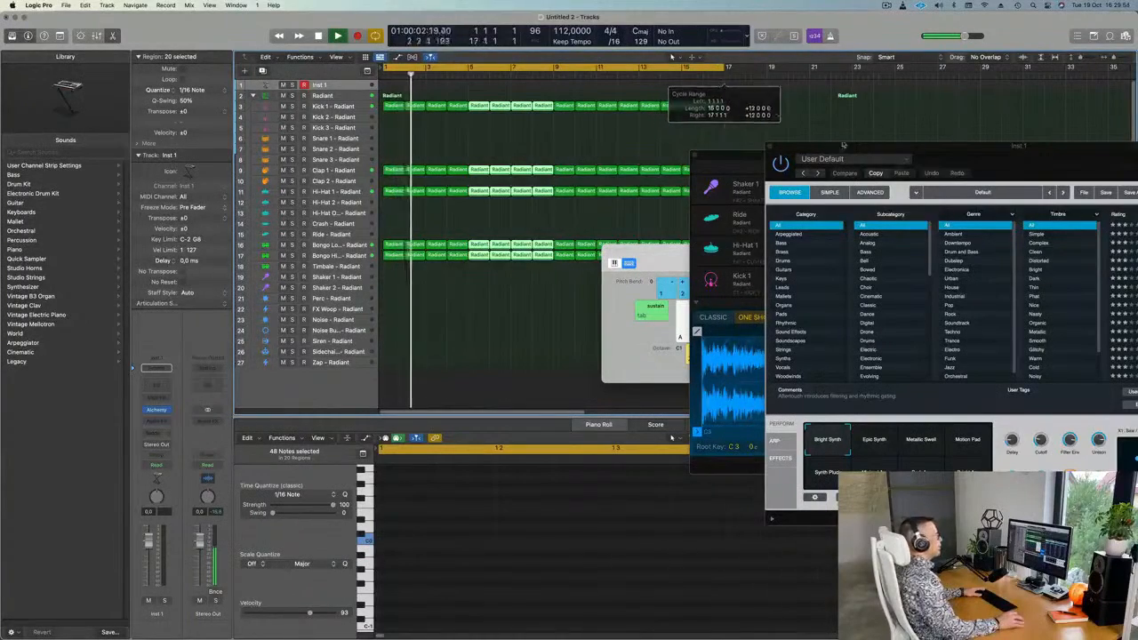
pyautogui.moveTo(970, 153); pyautogui.dragTo(628, 290)
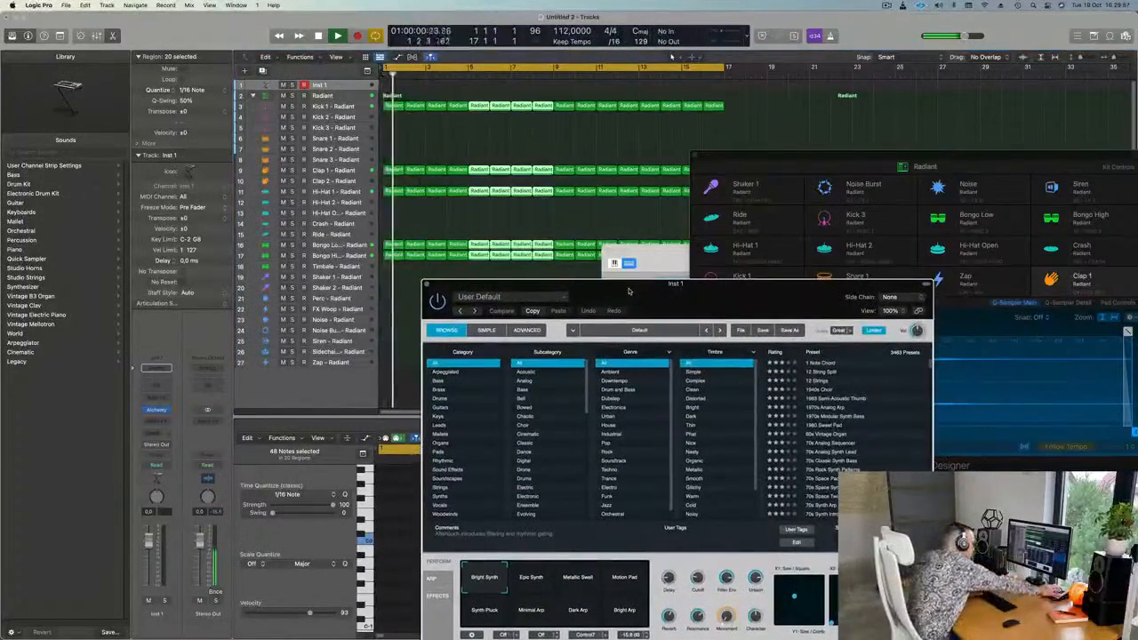
pyautogui.moveTo(628, 291); pyautogui.dragTo(572, 281)
# Load Alchemy's Slow Nasty Rise bass preset on Inst 1 and bring Musical Typing forward.
pyautogui.click(382, 371)
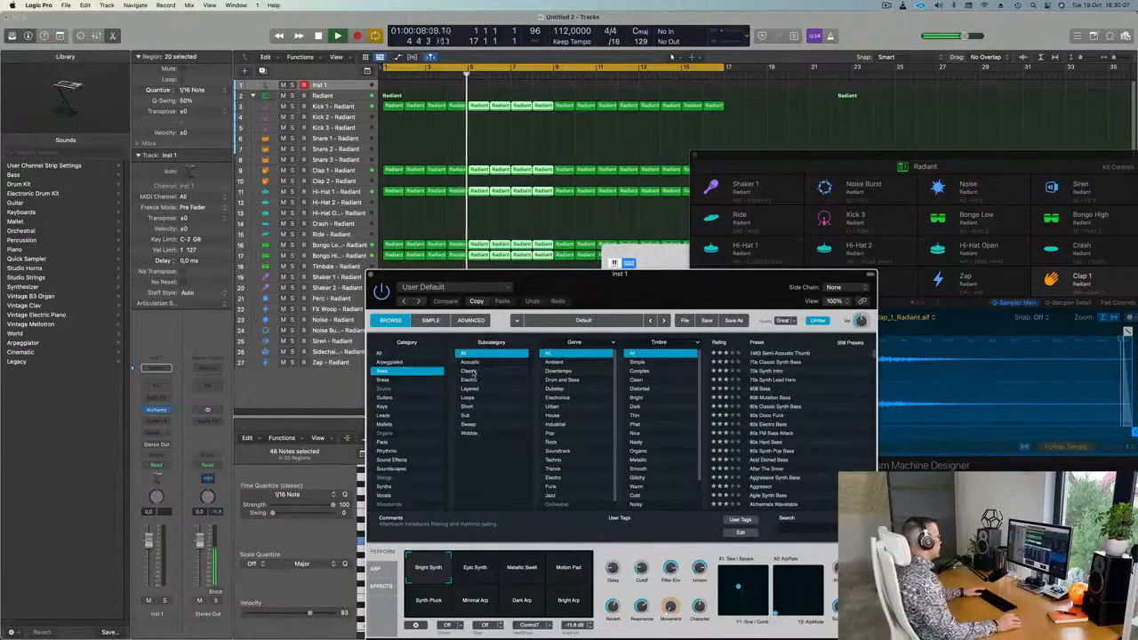
pyautogui.scroll(-1, 553, 405)
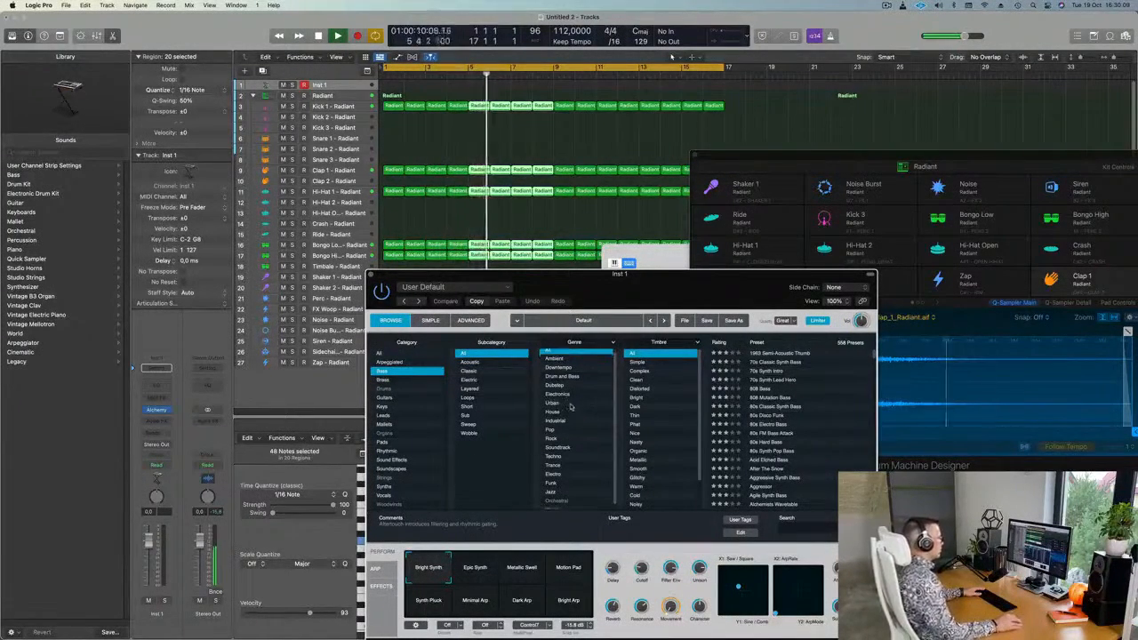
pyautogui.scroll(-3, 671, 428)
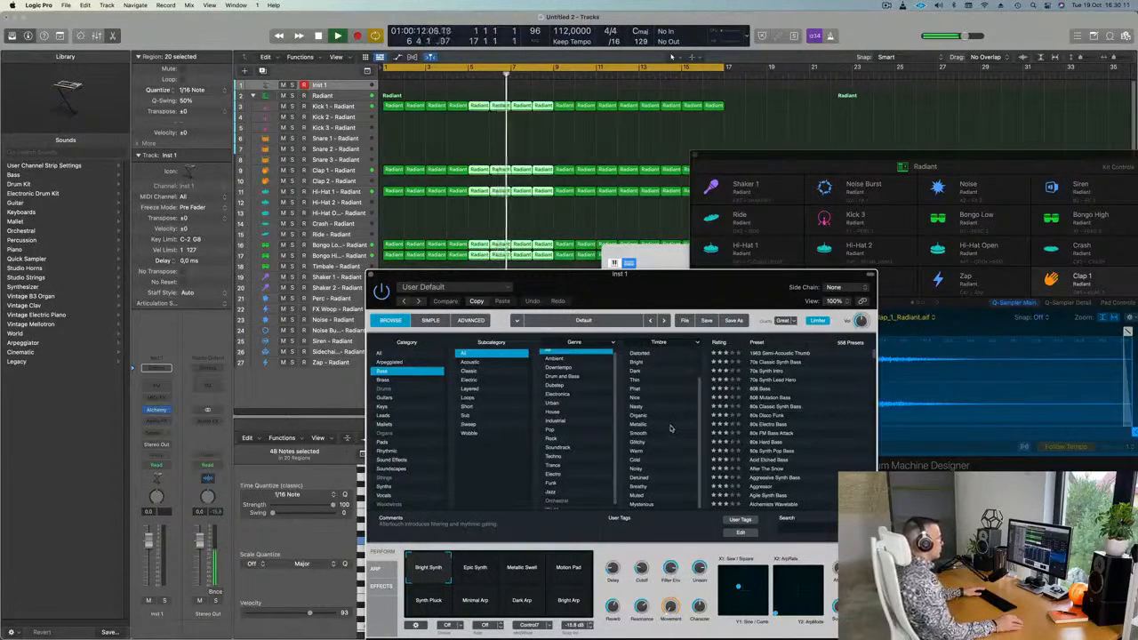
pyautogui.scroll(3, 670, 428)
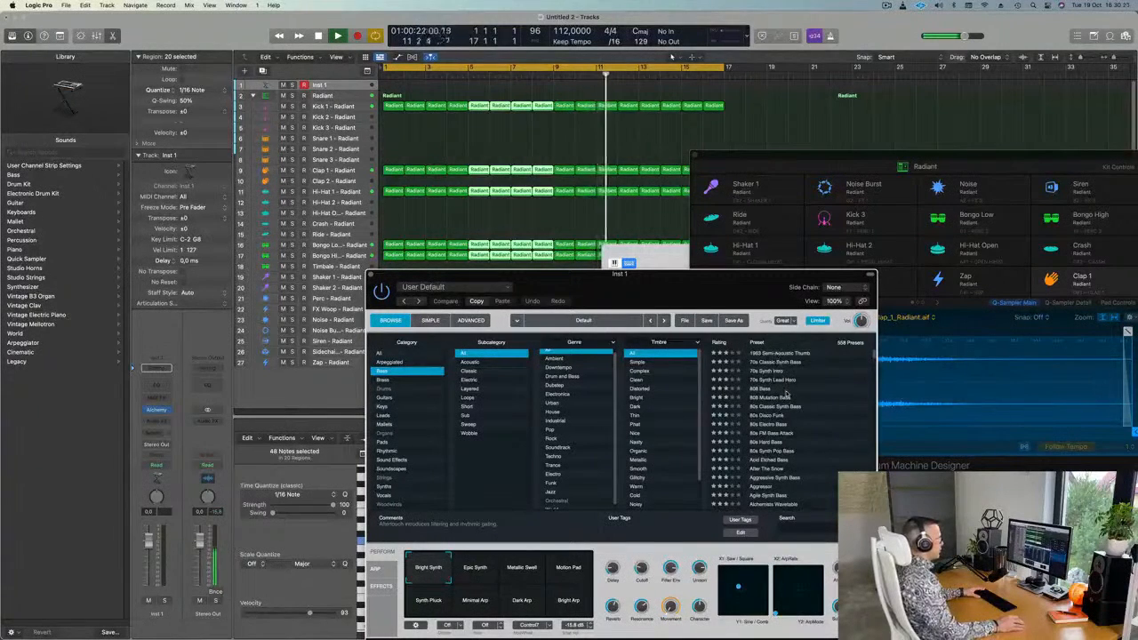
pyautogui.scroll(-2, 786, 393)
pyautogui.scroll(-15, 871, 393)
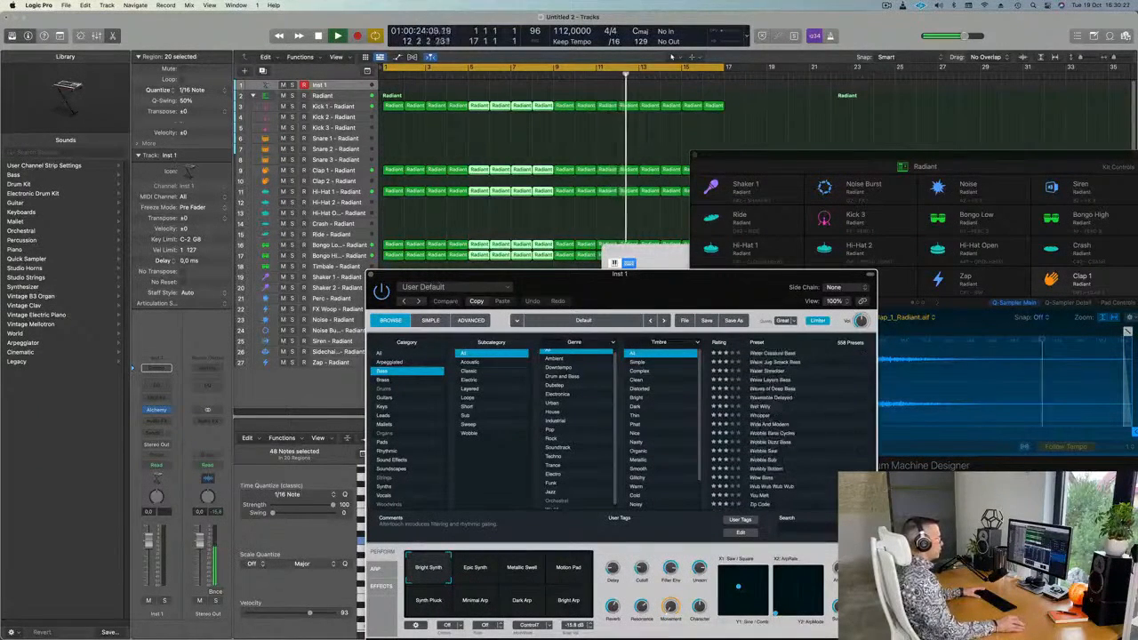
pyautogui.scroll(10, 752, 414)
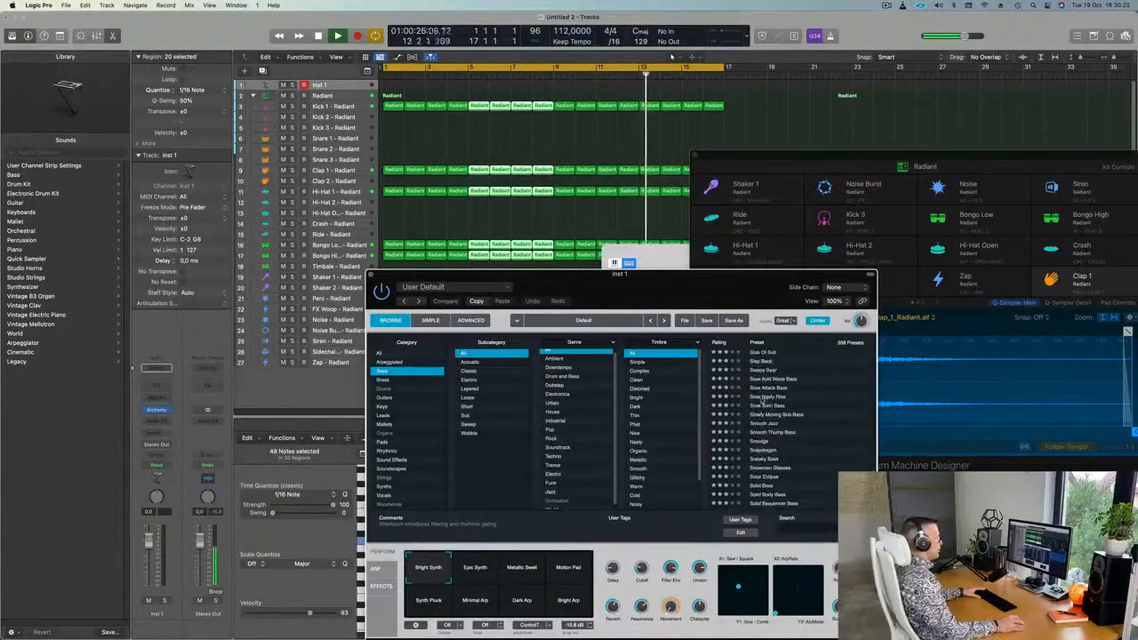
pyautogui.click(760, 397)
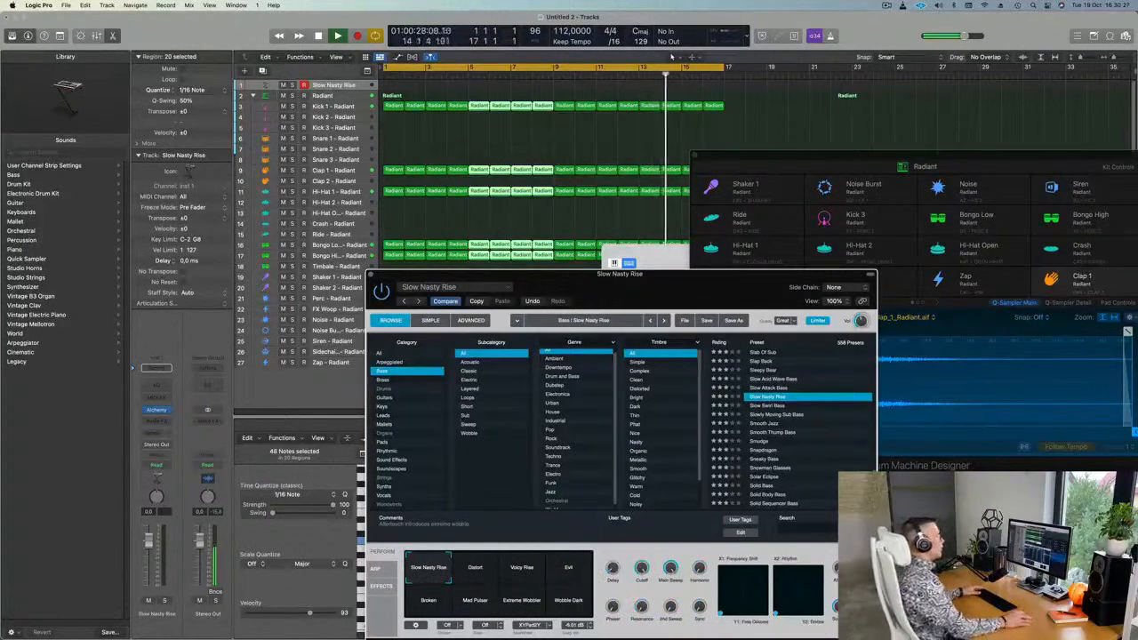
pyautogui.moveTo(823, 157); pyautogui.dragTo(871, 243)
pyautogui.moveTo(683, 255); pyautogui.dragTo(692, 166)
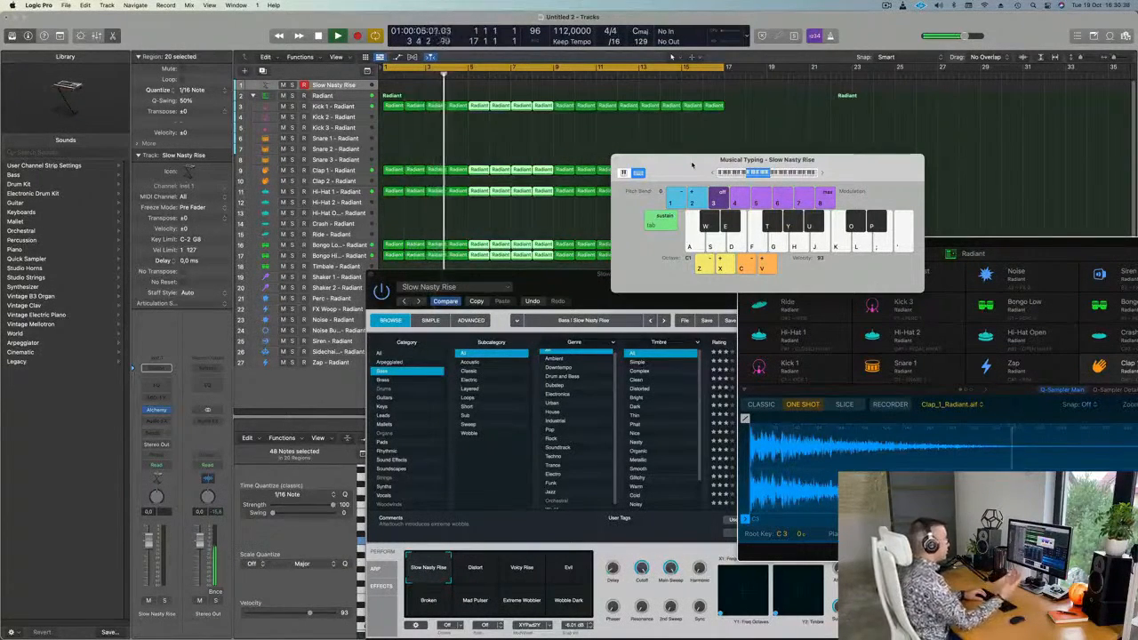
# Audition a bass note, deselect the drum regions, and move Musical Typing to the top right.
pyautogui.press('f')
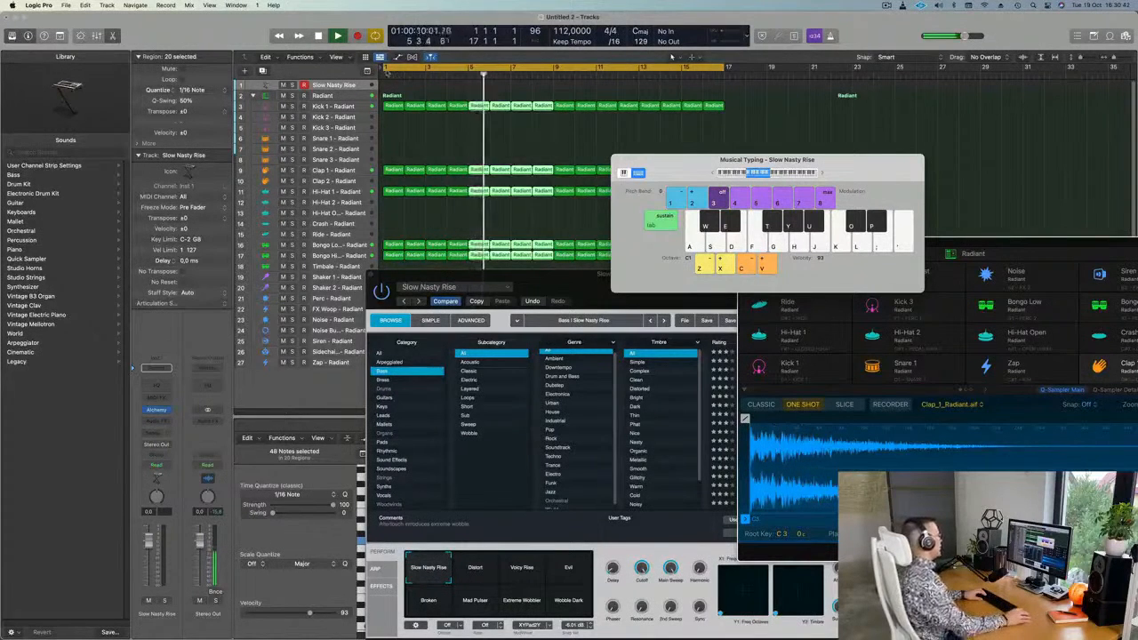
pyautogui.click(349, 85)
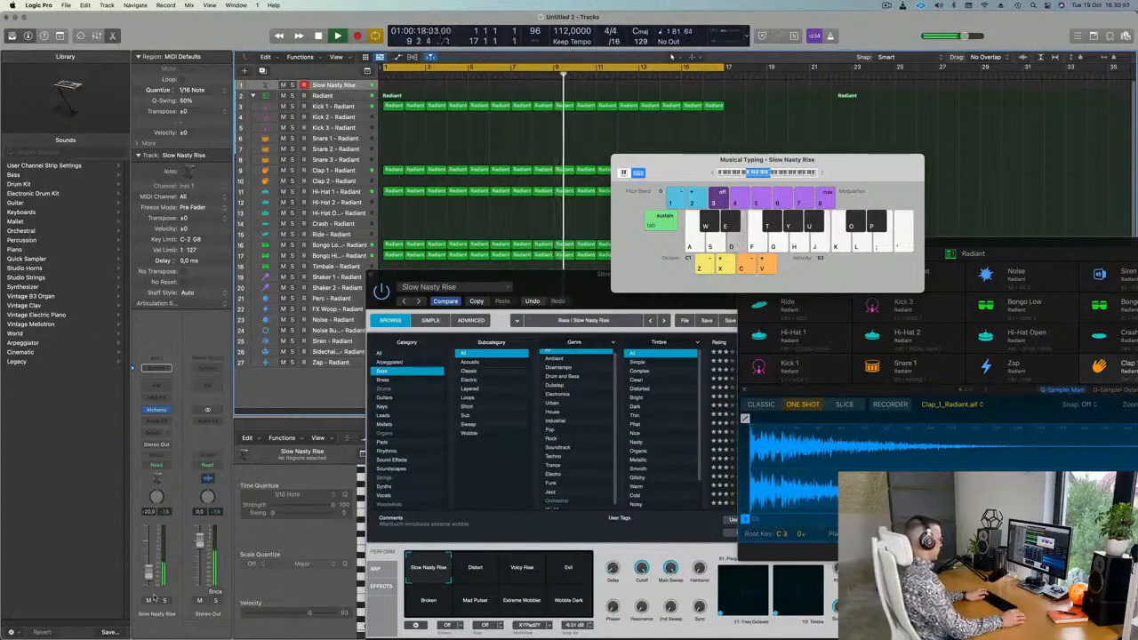
pyautogui.moveTo(848, 164); pyautogui.dragTo(964, 69)
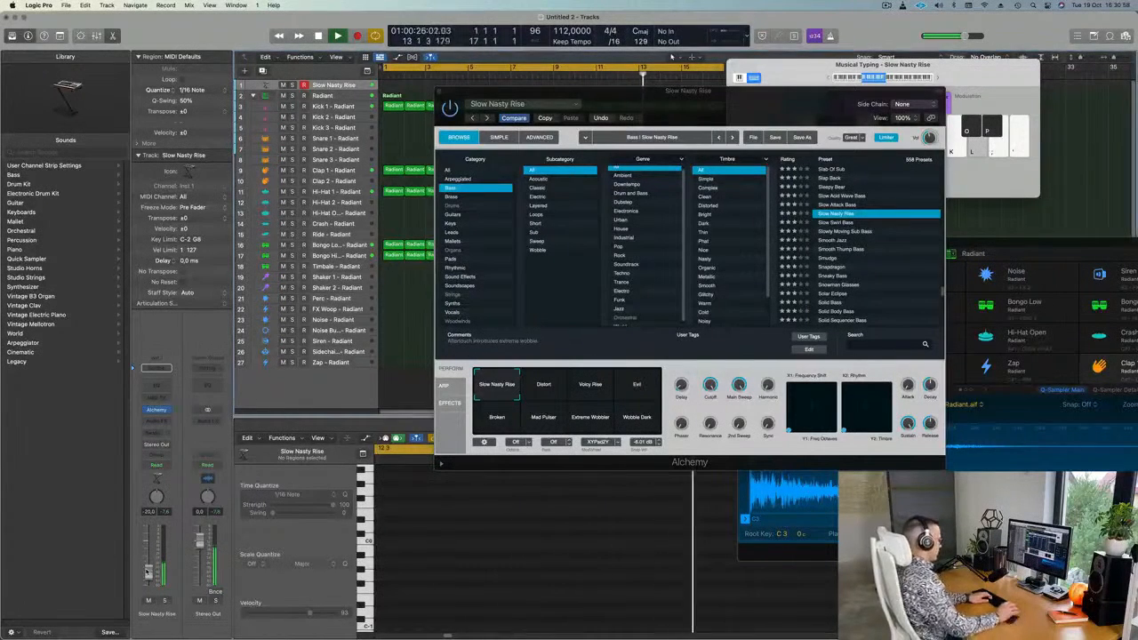
# Audition the bass with Alchemy's Distort and Voicy Rise variations.
pyautogui.press("'")
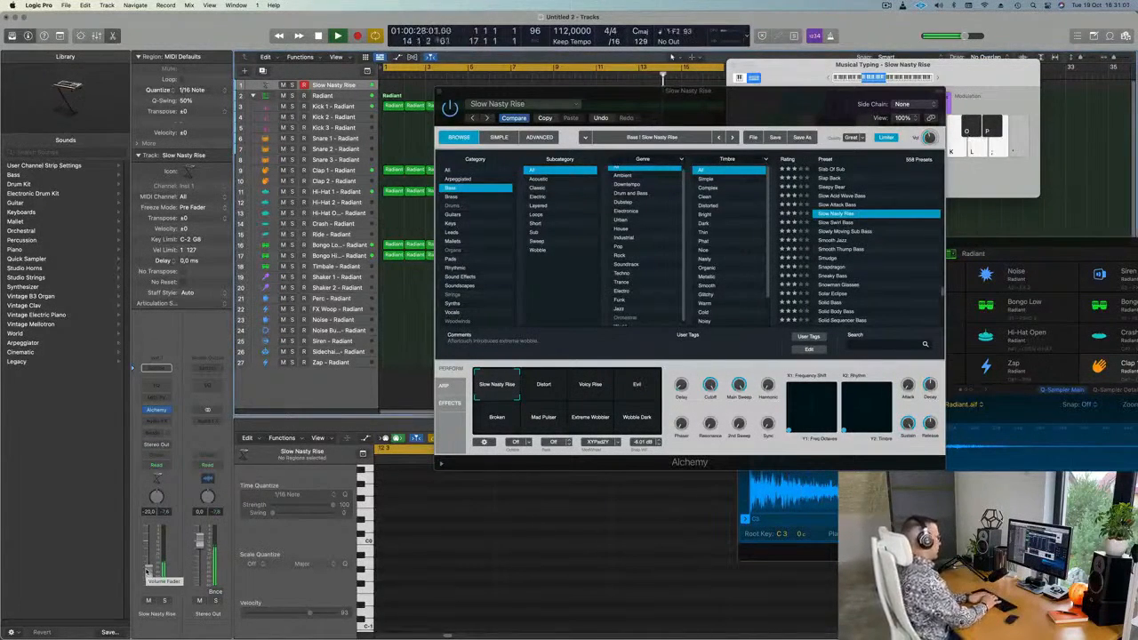
pyautogui.press('l')
pyautogui.press(';')
pyautogui.press('l')
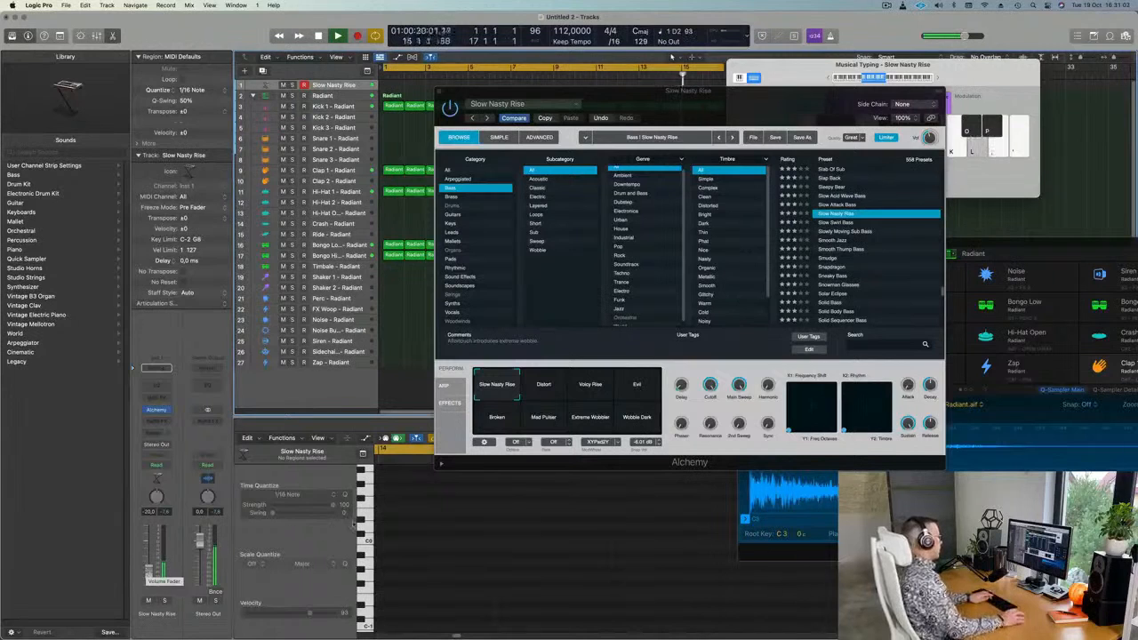
pyautogui.click(542, 388)
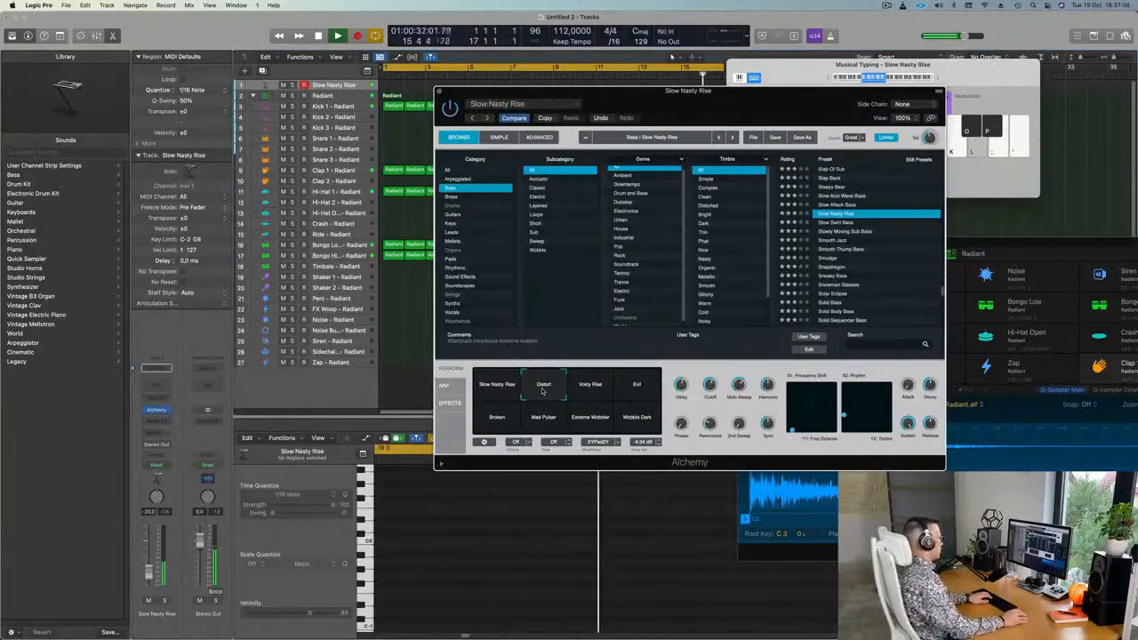
pyautogui.press('l')
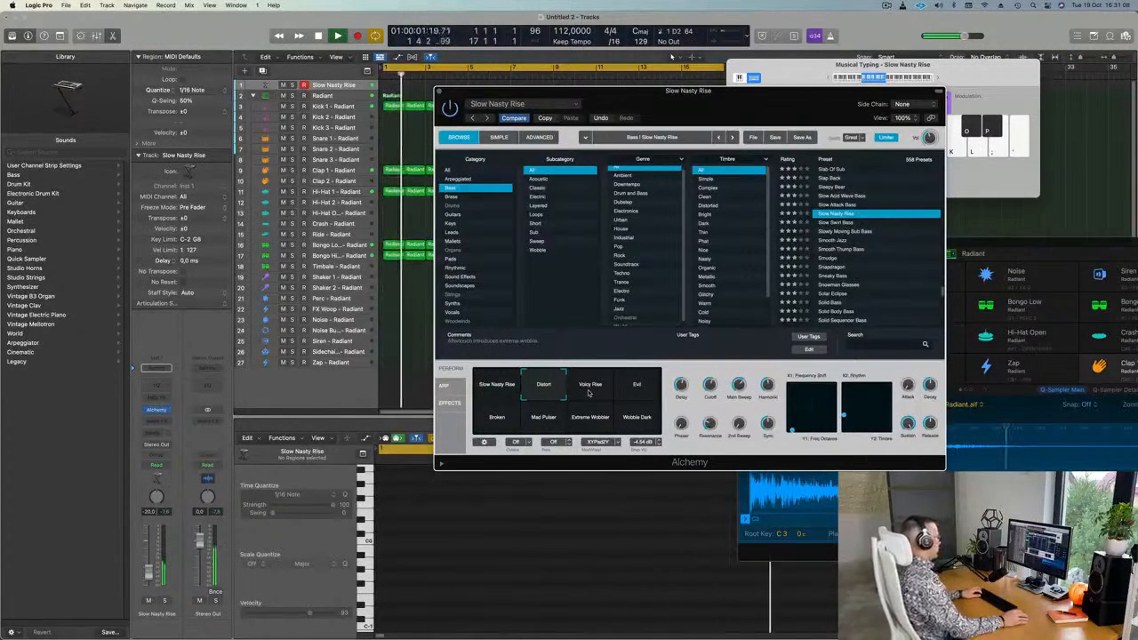
pyautogui.press('j')
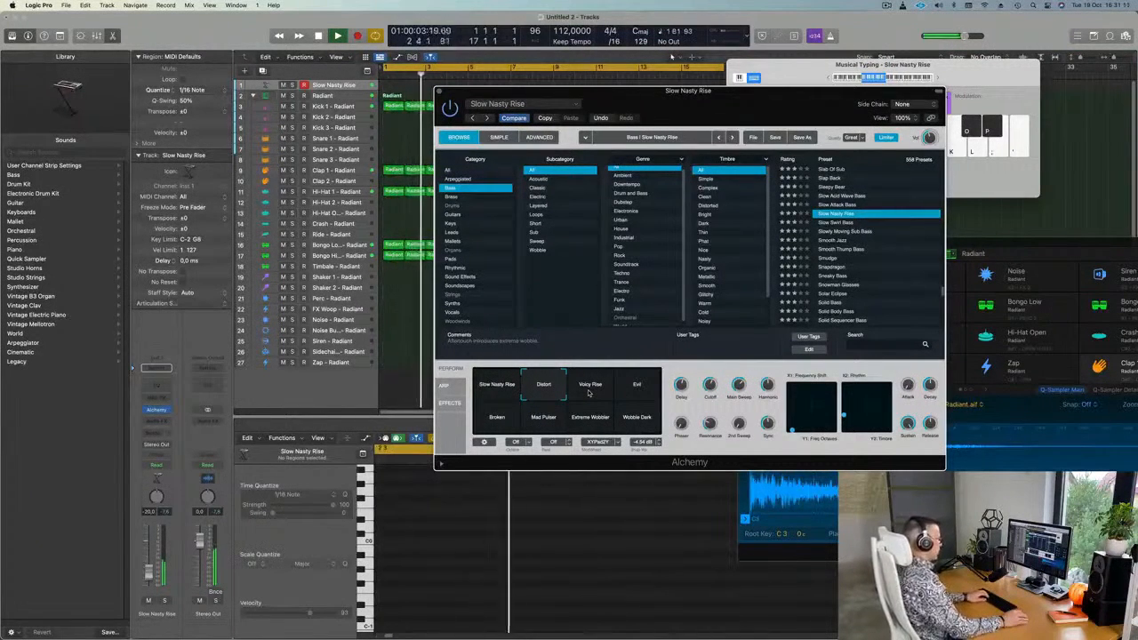
pyautogui.click(591, 394)
pyautogui.press('h')
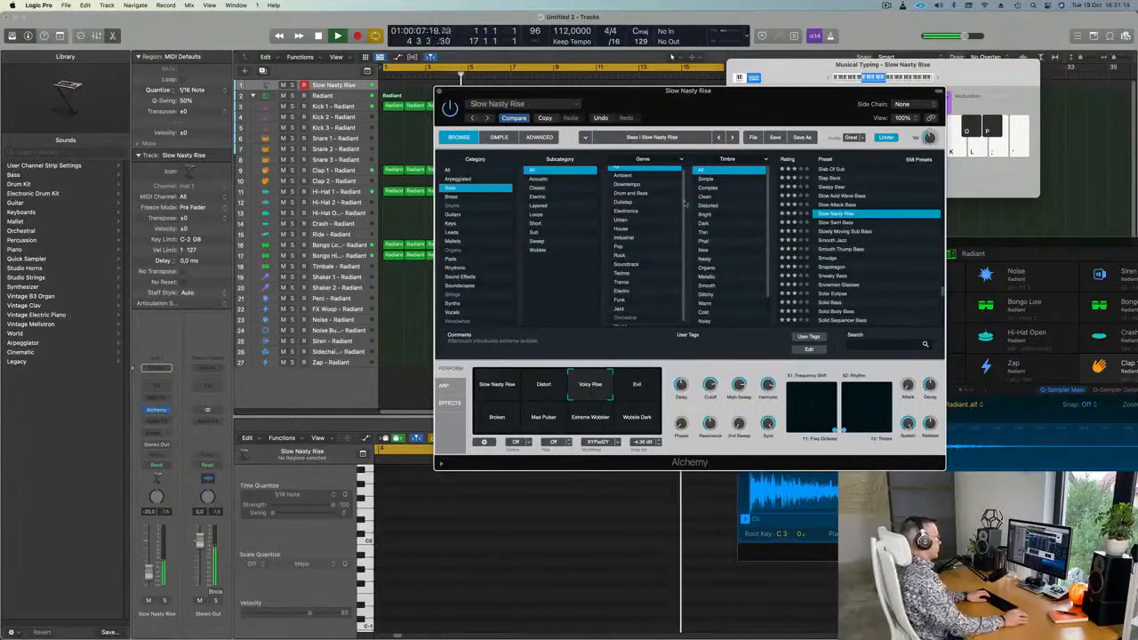
# Try Evil, Broken, Mad Pulser and Extreme Wobbler, settle on Wobble Dark, and start recording.
pyautogui.moveTo(762, 99); pyautogui.dragTo(827, 168)
pyautogui.click(706, 459)
pyautogui.press('h')
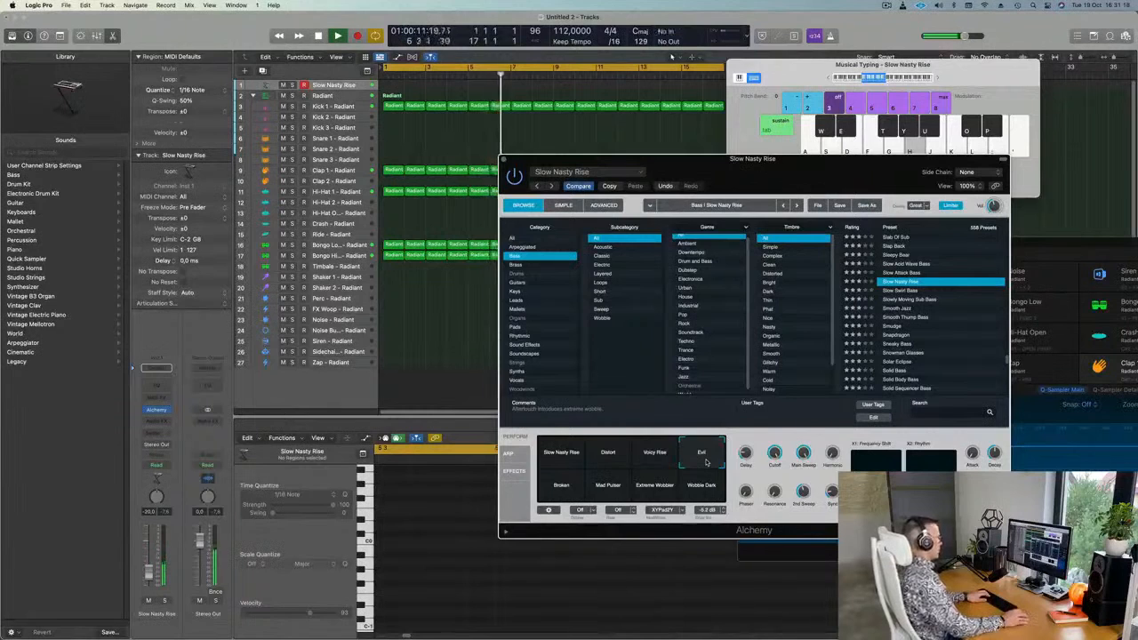
pyautogui.click(559, 487)
pyautogui.press('h')
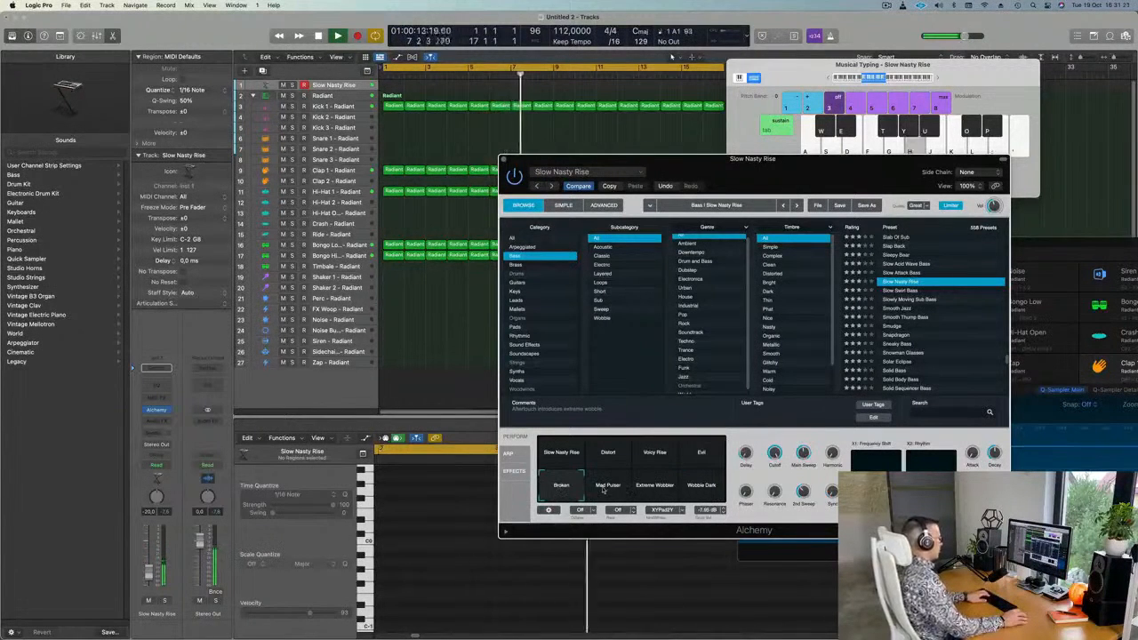
pyautogui.click(608, 487)
pyautogui.press('h')
pyautogui.click(655, 487)
pyautogui.click(692, 488)
pyautogui.press('h')
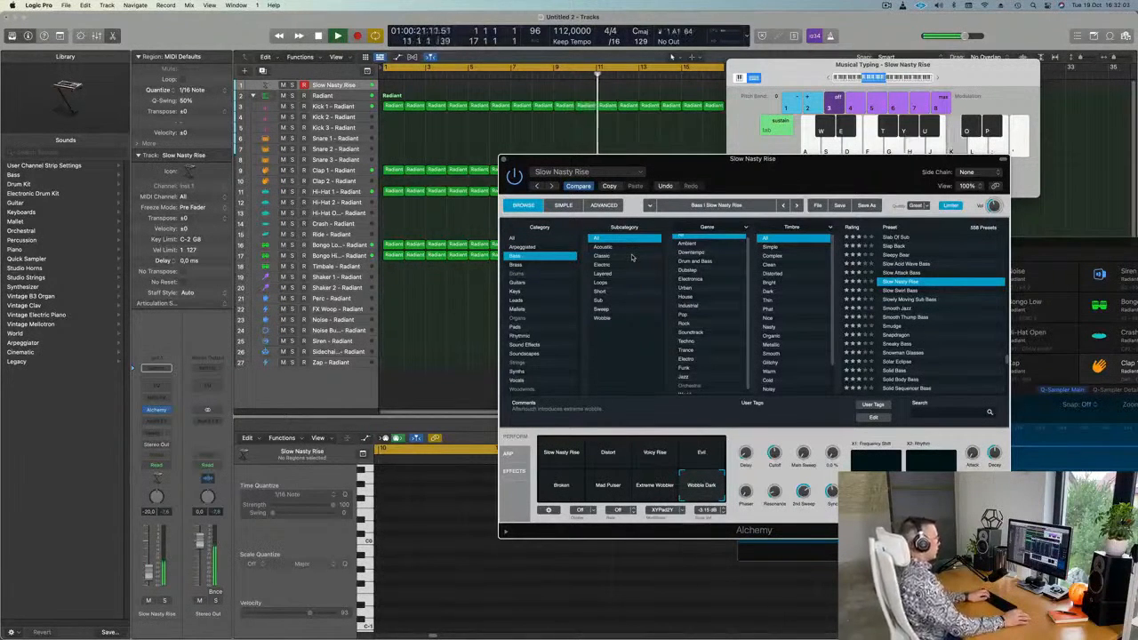
pyautogui.press('l')
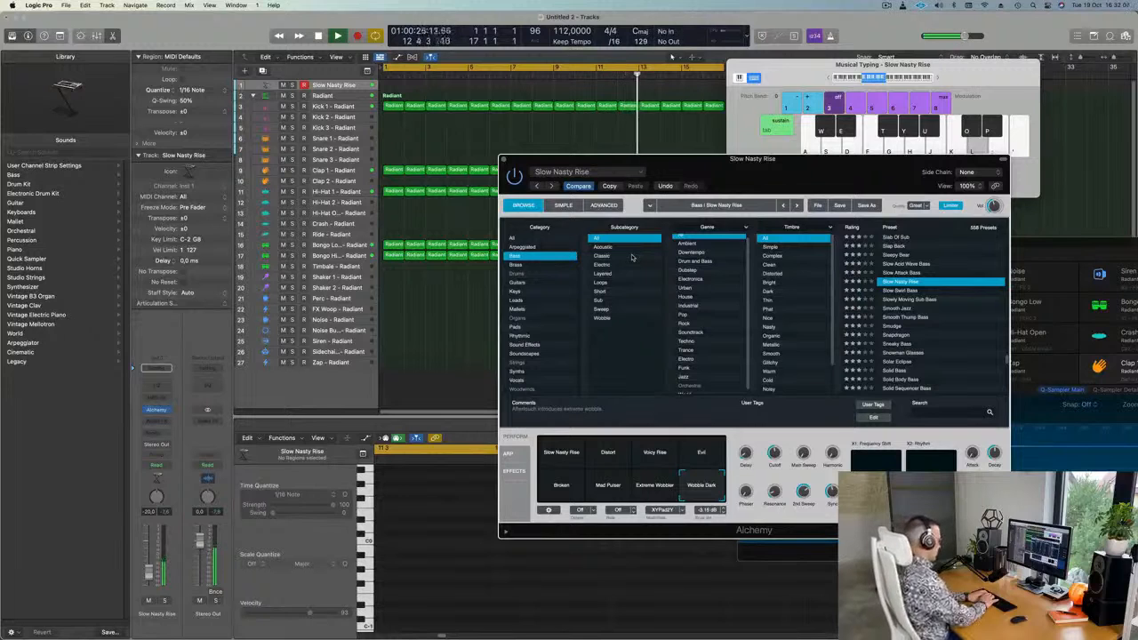
pyautogui.press('r')
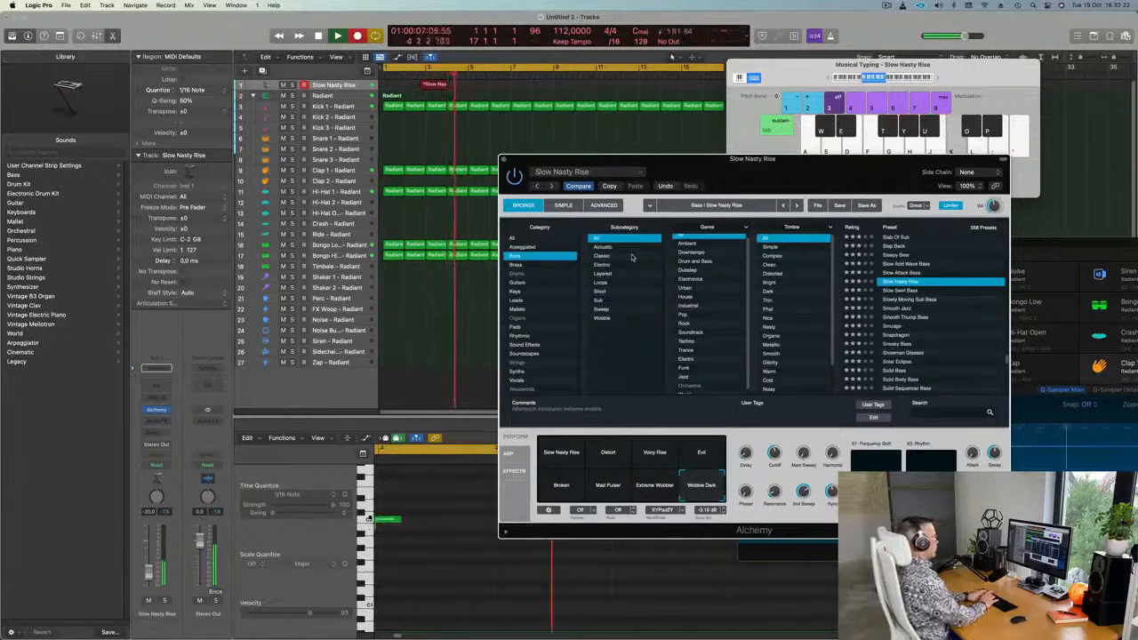
# Record three bass notes with Musical Typing, stop recording, and refocus the Tracks area.
pyautogui.press('k')
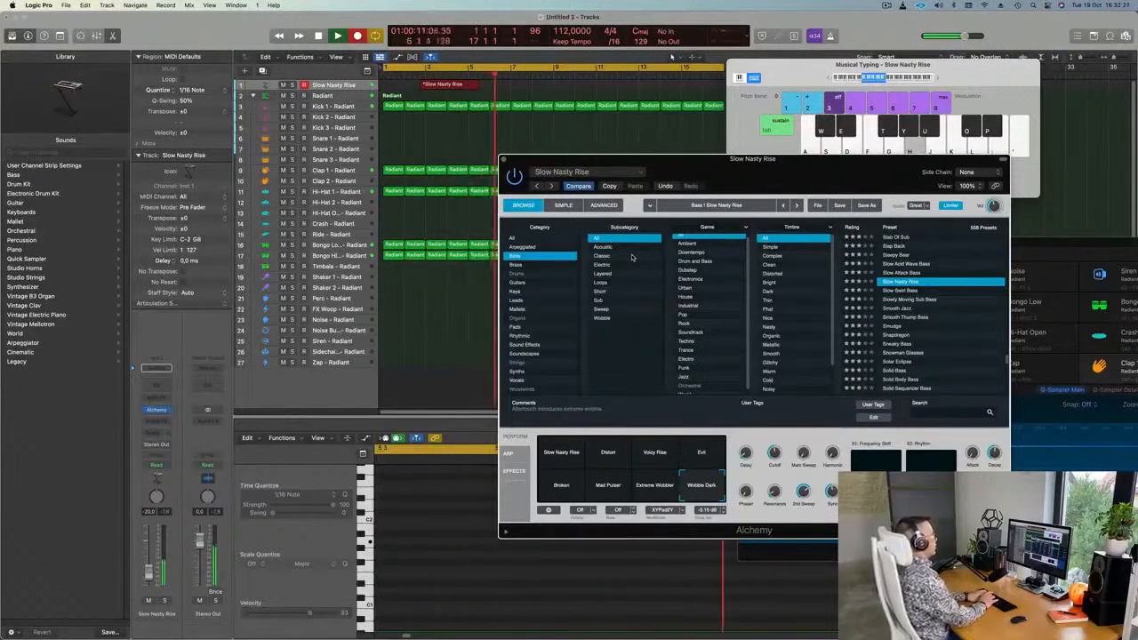
pyautogui.press('k')
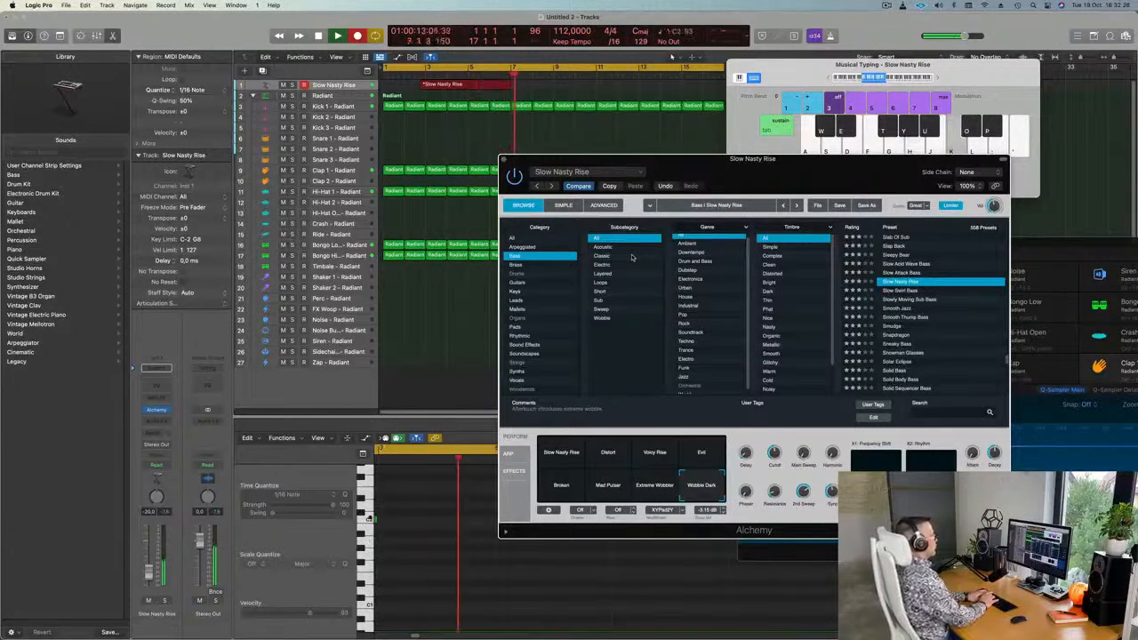
pyautogui.press('k')
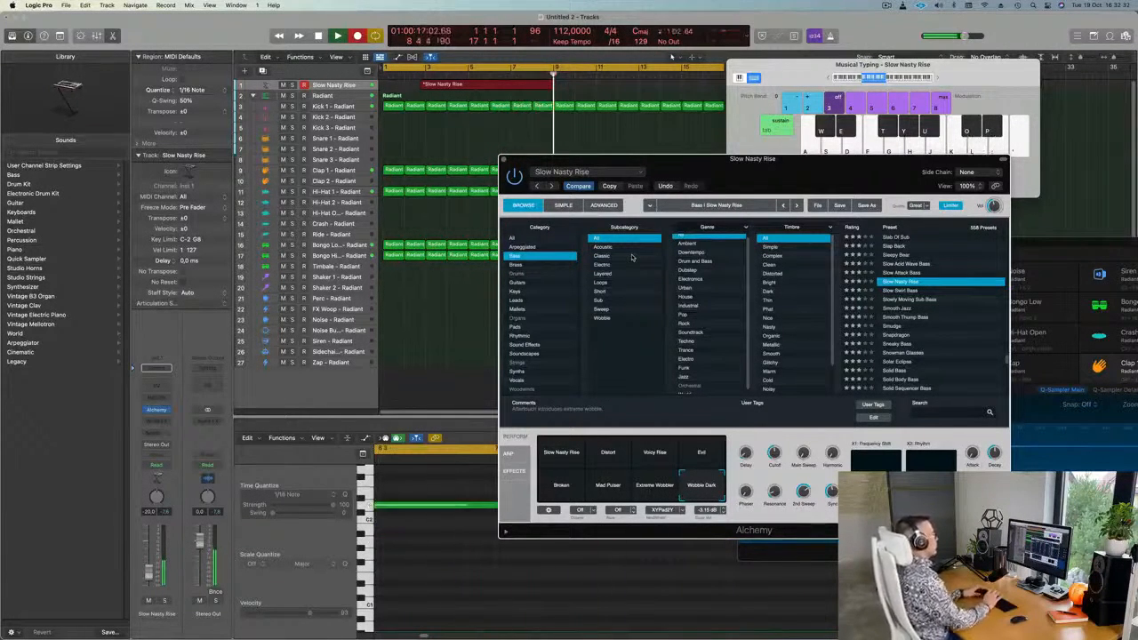
pyautogui.press('space')
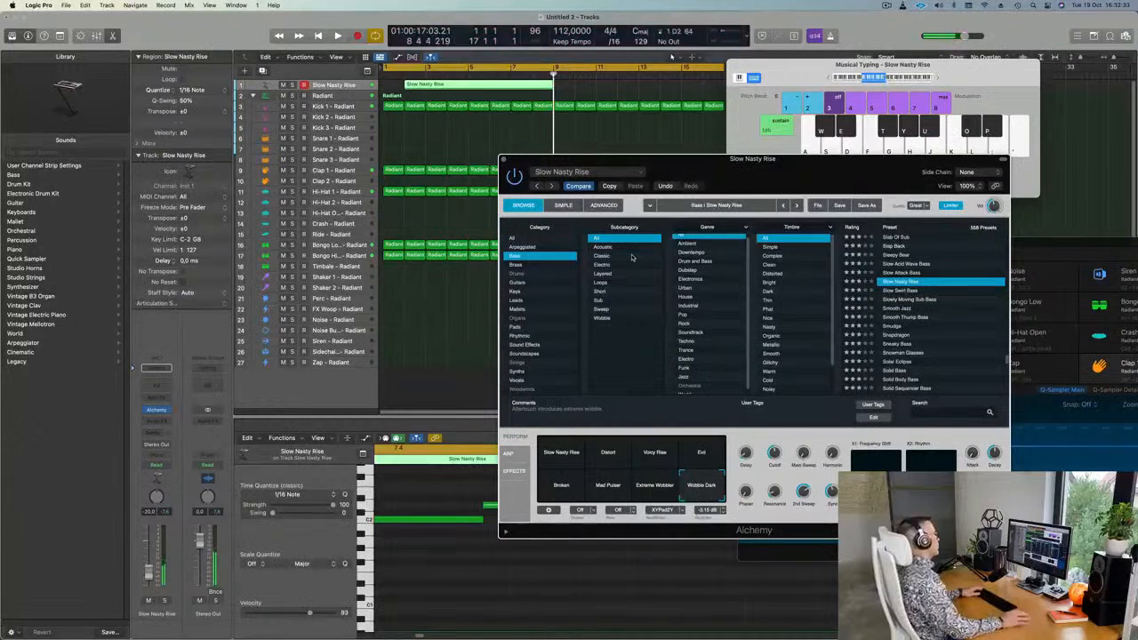
pyautogui.click(469, 87)
# Split the Slow Nasty Rise region at bar 5, delete the empty part, and move it to bar 1.
pyautogui.keyDown('super'); pyautogui.doubleClick(470, 86); pyautogui.keyUp('super')
pyautogui.click(458, 83)
pyautogui.press('BackSpace')
pyautogui.moveTo(475, 85); pyautogui.dragTo(342, 94)
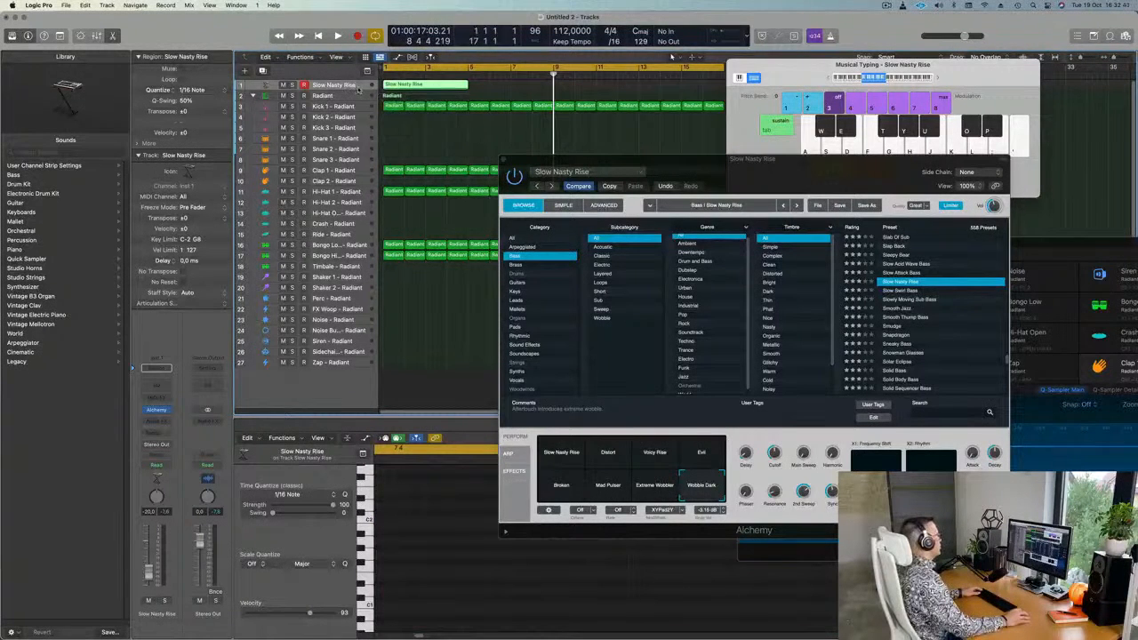
# Make the Slow Nasty Rise track taller with the note editor hidden.
pyautogui.moveTo(363, 89); pyautogui.dragTo(360, 193)
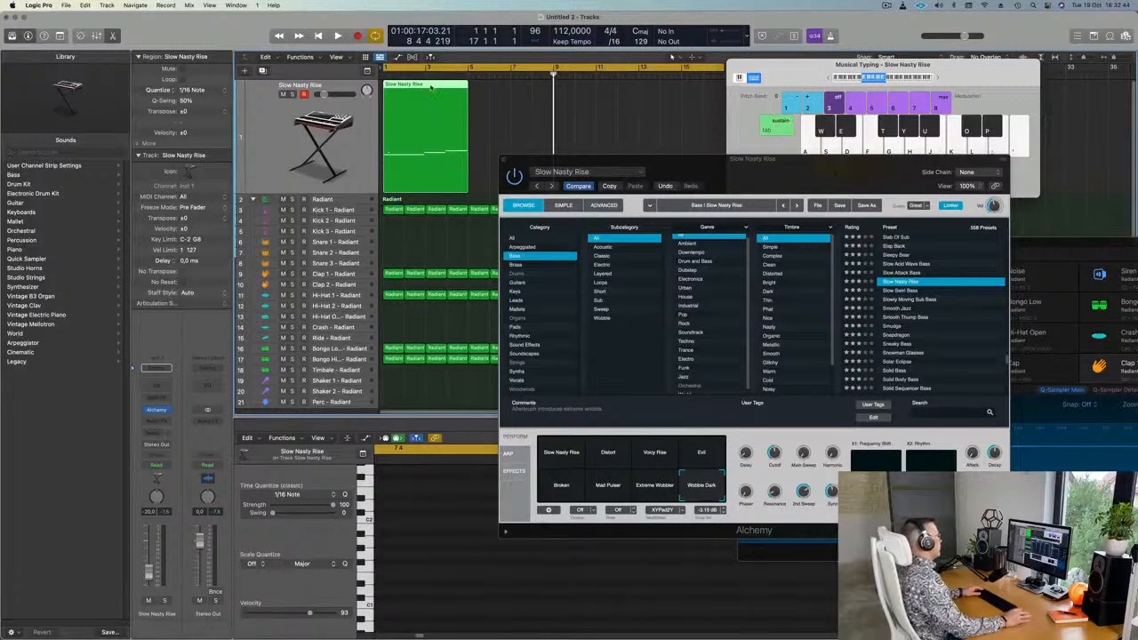
pyautogui.press('e')
pyautogui.press('e')
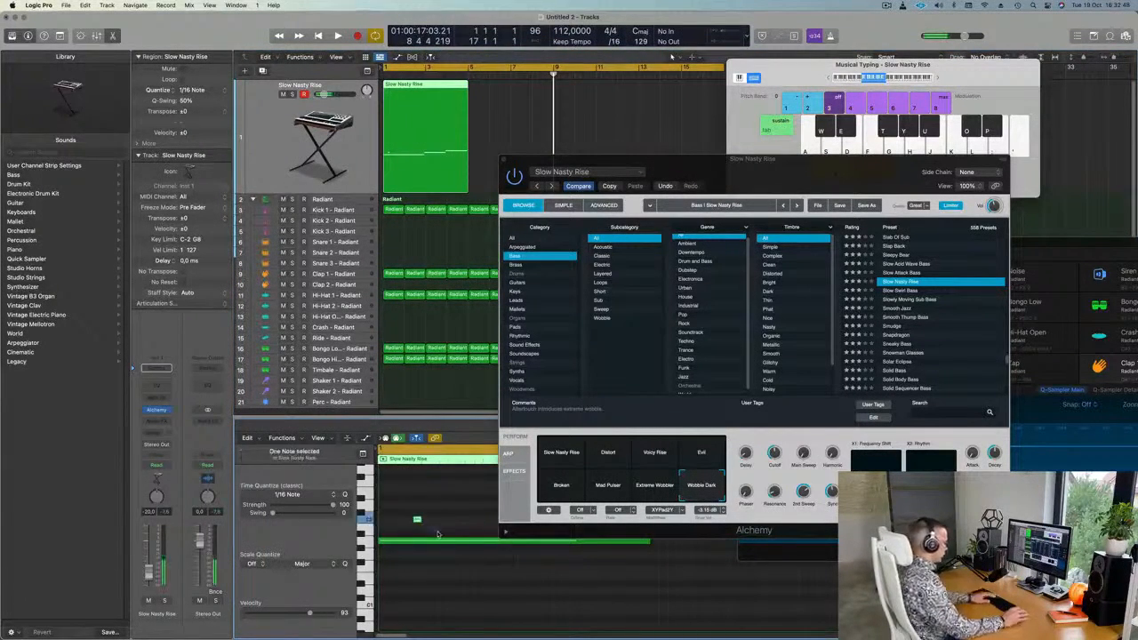
pyautogui.moveTo(761, 175); pyautogui.dragTo(1110, 183)
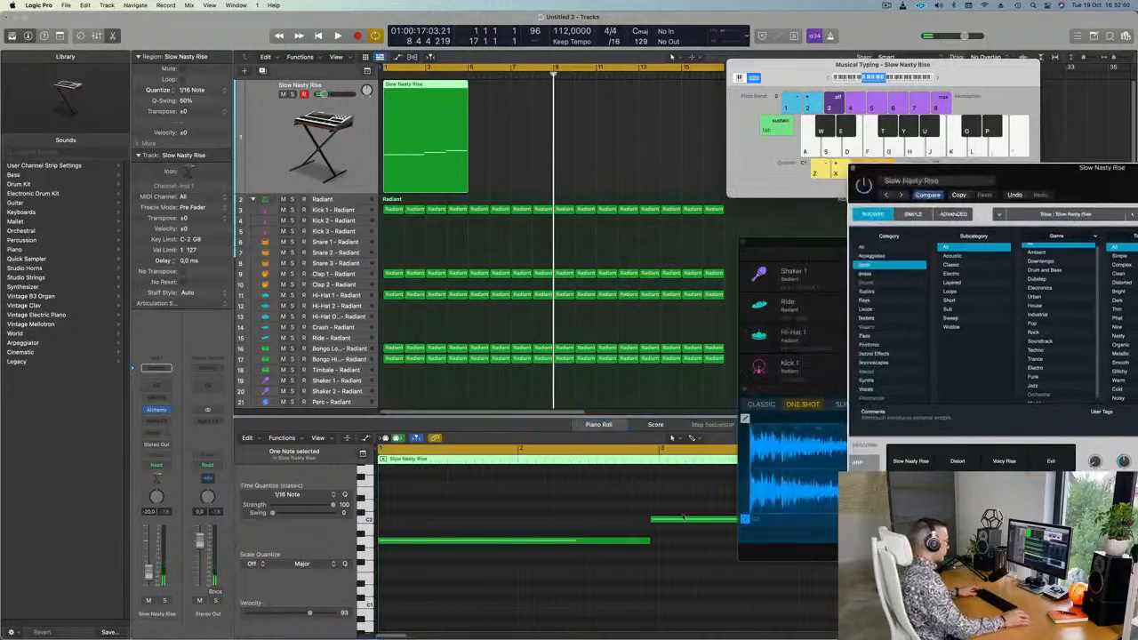
# In the Piano Roll, stretch the top note to bar 5 and the bottom note to meet the next note.
pyautogui.click(584, 620)
pyautogui.press('super+a')
pyautogui.hscroll(-2, 679, 526)
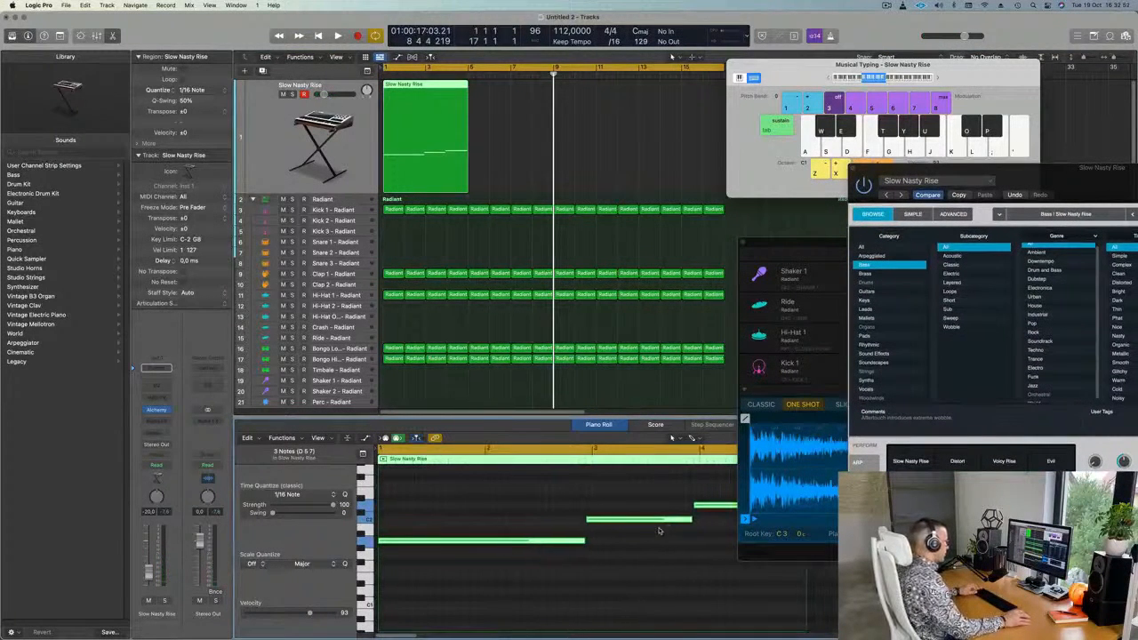
pyautogui.moveTo(650, 490); pyautogui.dragTo(702, 526)
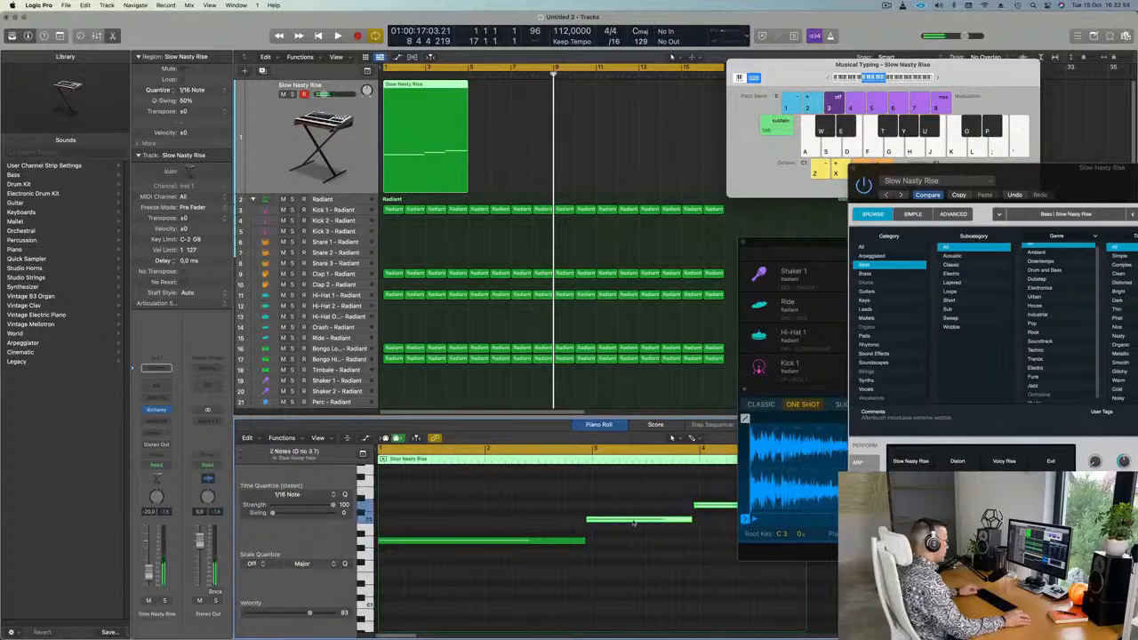
pyautogui.hscroll(-2, 640, 525)
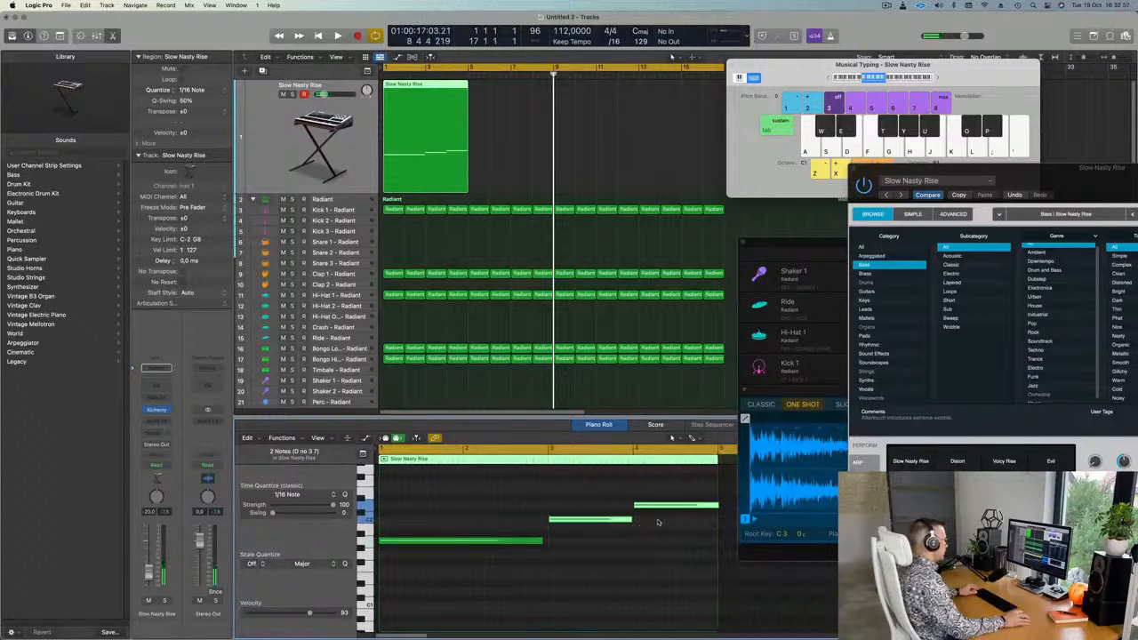
pyautogui.press('super+a')
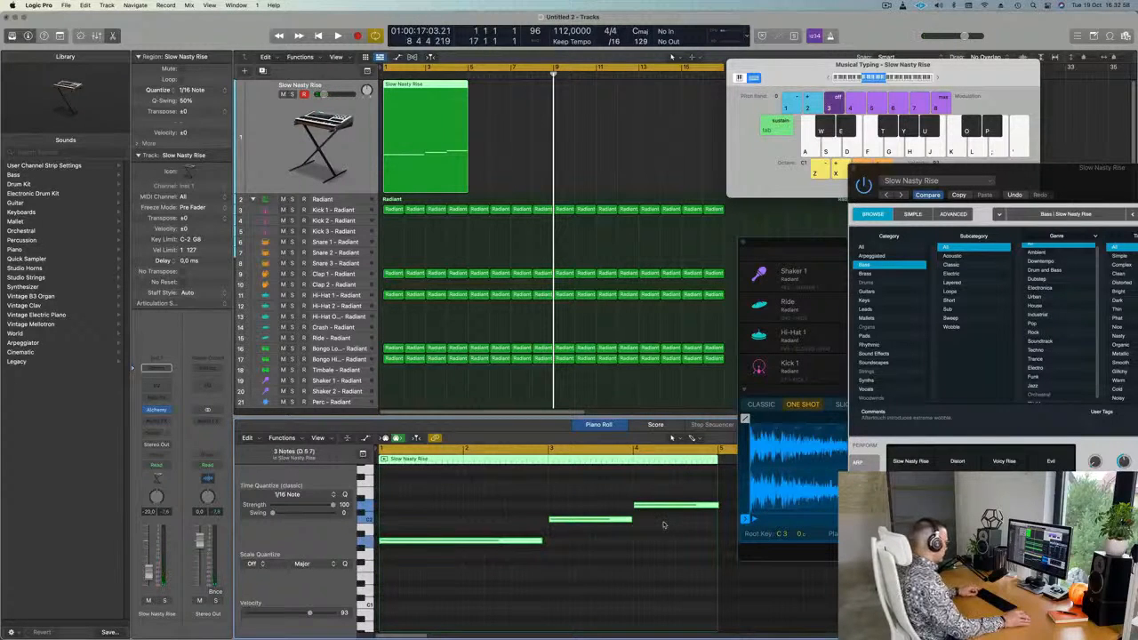
pyautogui.click(688, 526)
pyautogui.moveTo(714, 506); pyautogui.dragTo(718, 505)
pyautogui.press('space')
pyautogui.moveTo(542, 540); pyautogui.dragTo(548, 540)
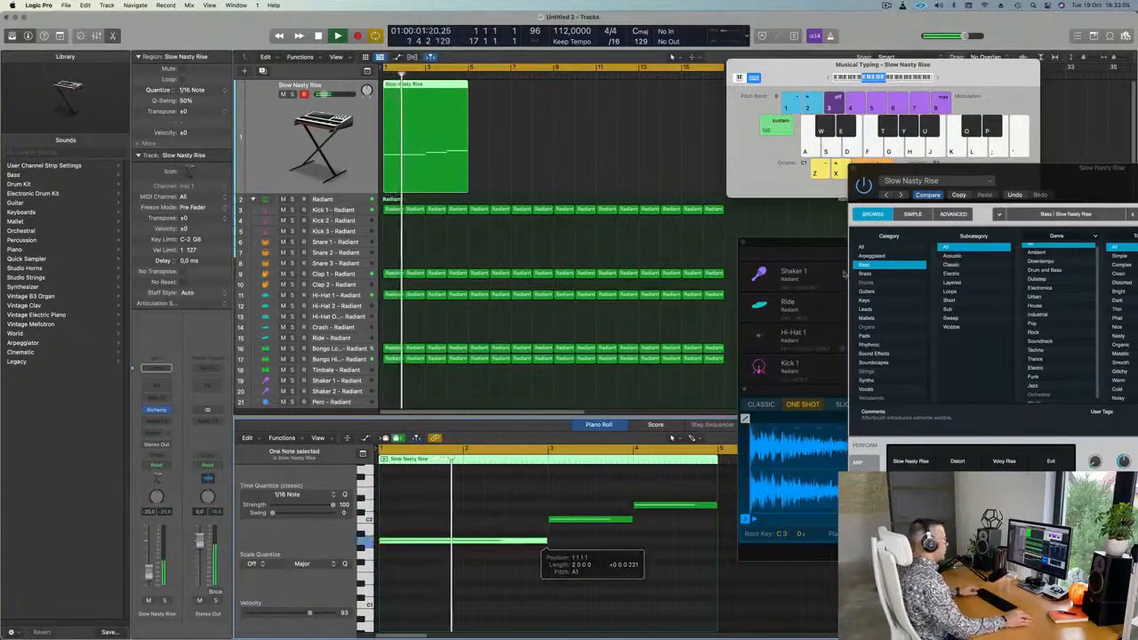
pyautogui.moveTo(1095, 179); pyautogui.dragTo(716, 150)
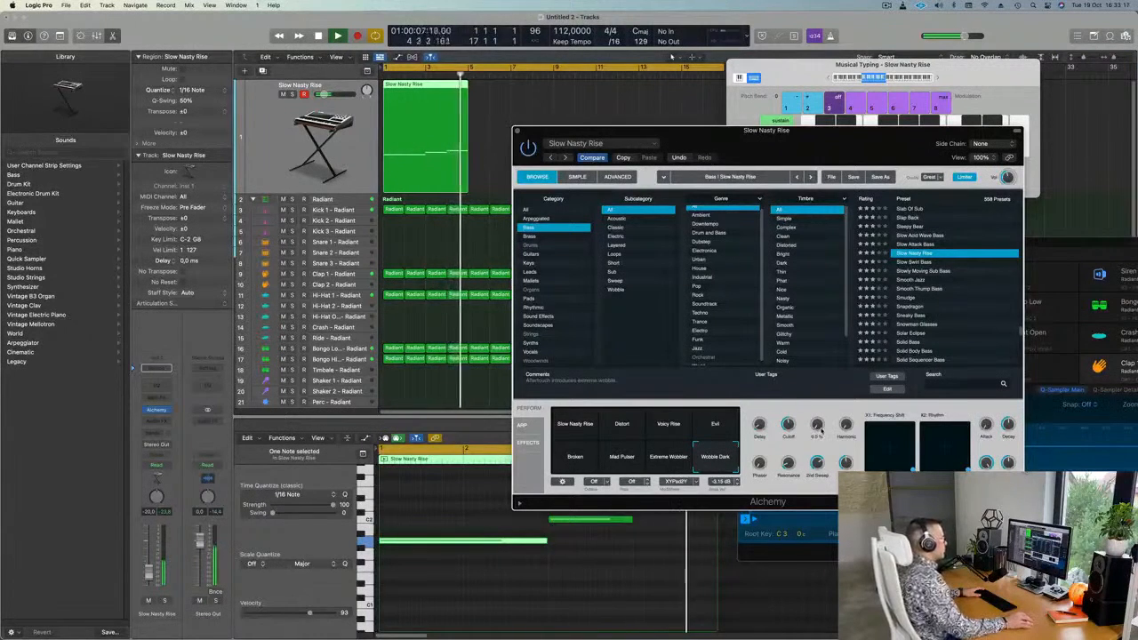
# Repeat the Slow Nasty Rise region with Cmd+R to fill bars 1–17 and play the loop.
pyautogui.press('Return')
pyautogui.click(486, 115)
pyautogui.click(433, 116)
pyautogui.press('super+r')
pyautogui.press('super+r')
pyautogui.press('super+r')
pyautogui.moveTo(800, 65); pyautogui.dragTo(952, 76)
pyautogui.press('space')
pyautogui.moveTo(797, 141); pyautogui.dragTo(811, 123)
pyautogui.press('space')
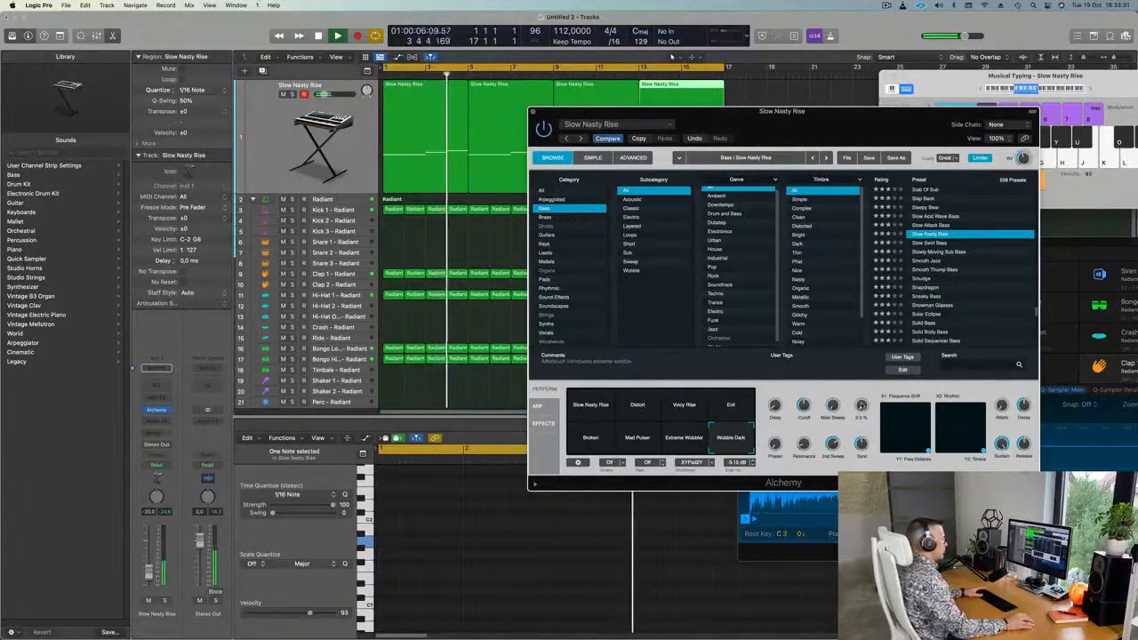
# Raise Alchemy's fourth performance knob to 100% and turn another knob down to 0%.
pyautogui.moveTo(868, 330); pyautogui.dragTo(867, 320)
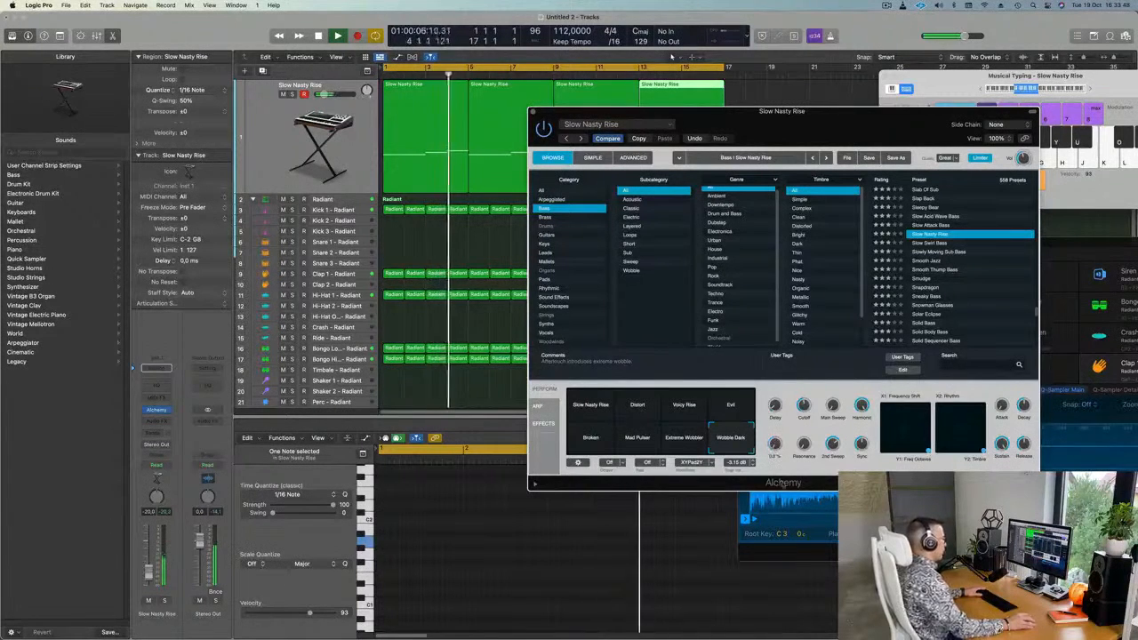
pyautogui.moveTo(777, 389); pyautogui.dragTo(778, 474)
pyautogui.moveTo(853, 137); pyautogui.dragTo(757, 162)
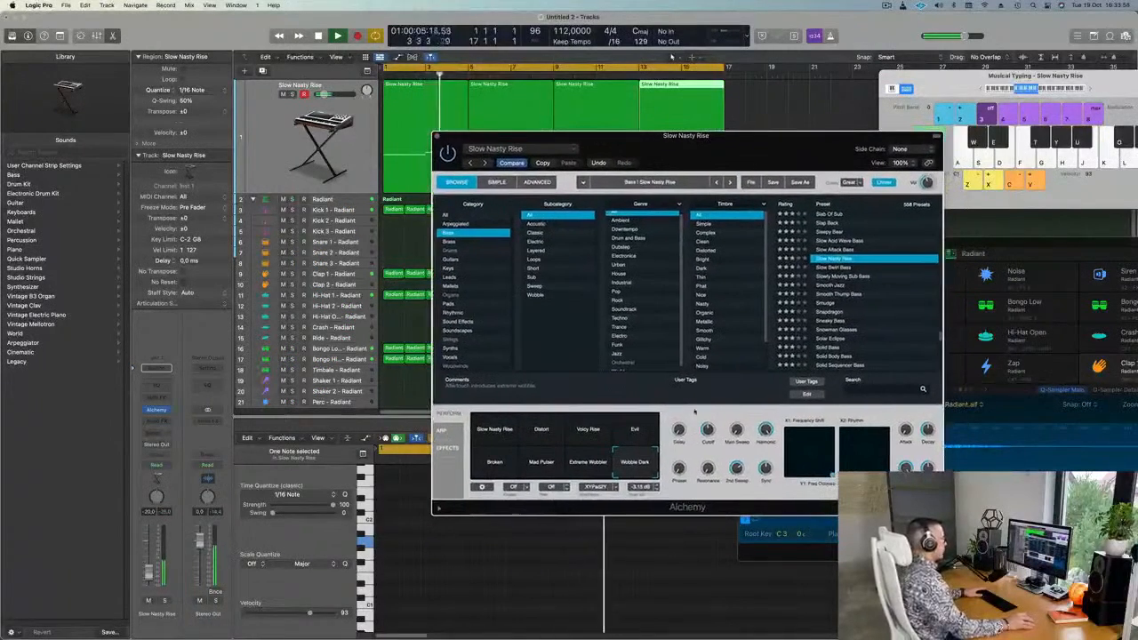
pyautogui.moveTo(768, 469)
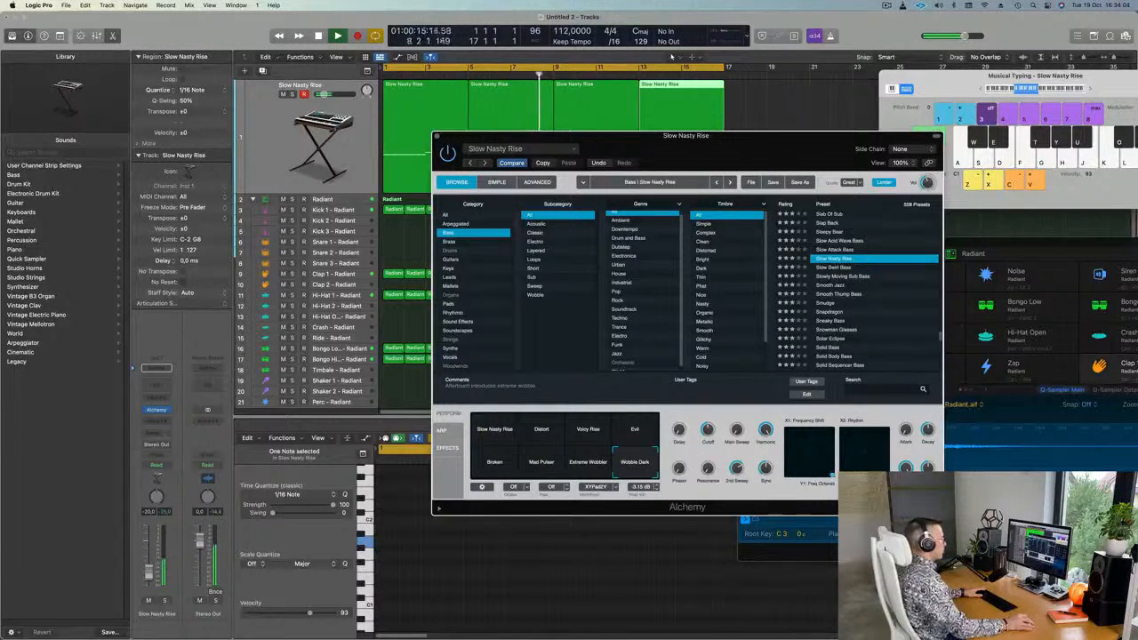
pyautogui.press('space')
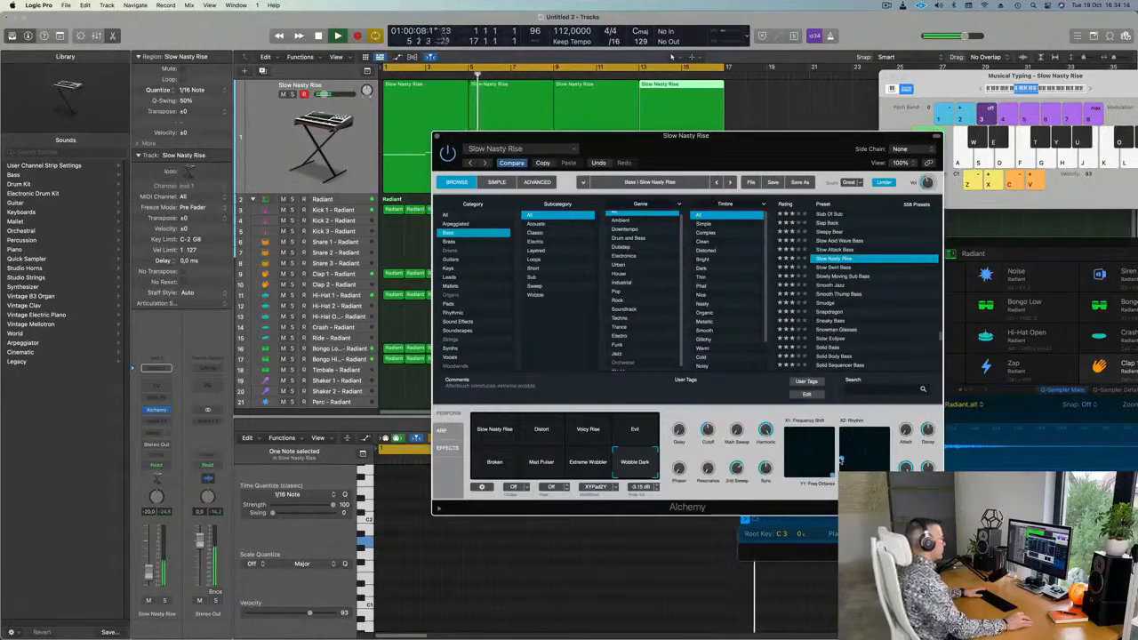
pyautogui.press('Return')
pyautogui.moveTo(716, 139); pyautogui.dragTo(872, 143)
pyautogui.press('Return')
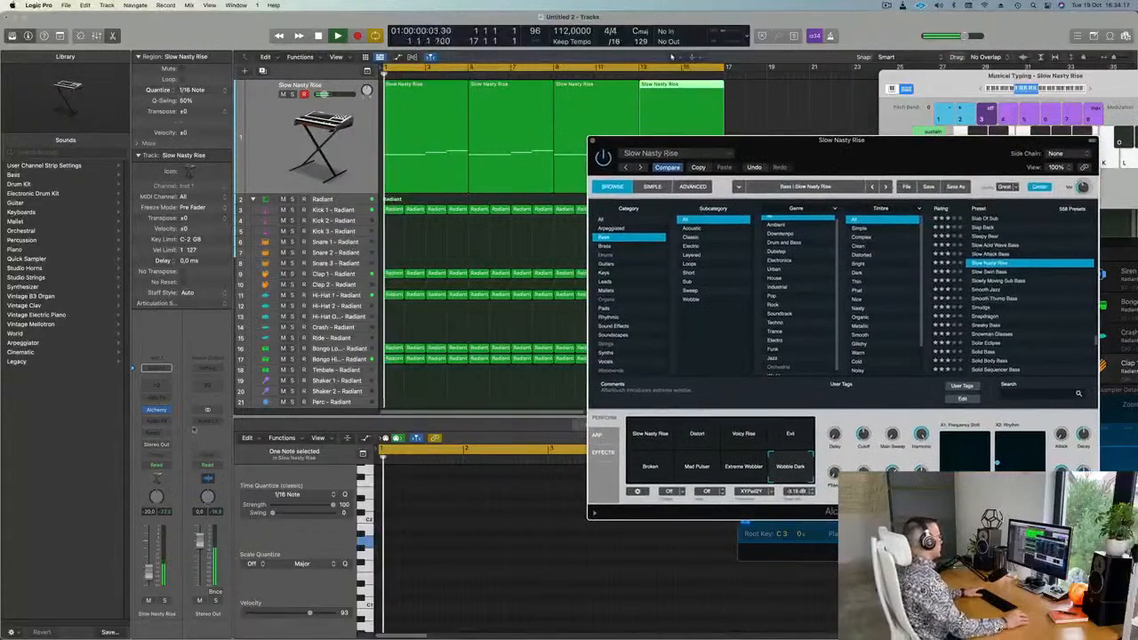
# Set the Slow Nasty Rise fader to -16 dB and insert a stereo Compressor.
pyautogui.moveTo(148, 572); pyautogui.dragTo(148, 568)
pyautogui.press('Return')
pyautogui.click(156, 421)
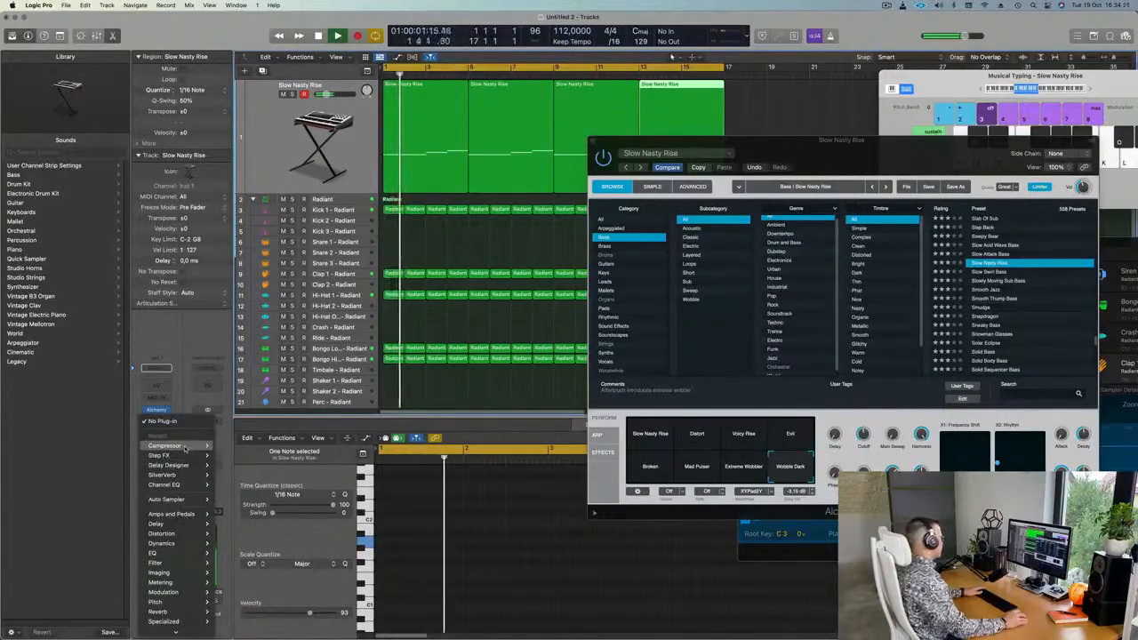
pyautogui.click(229, 445)
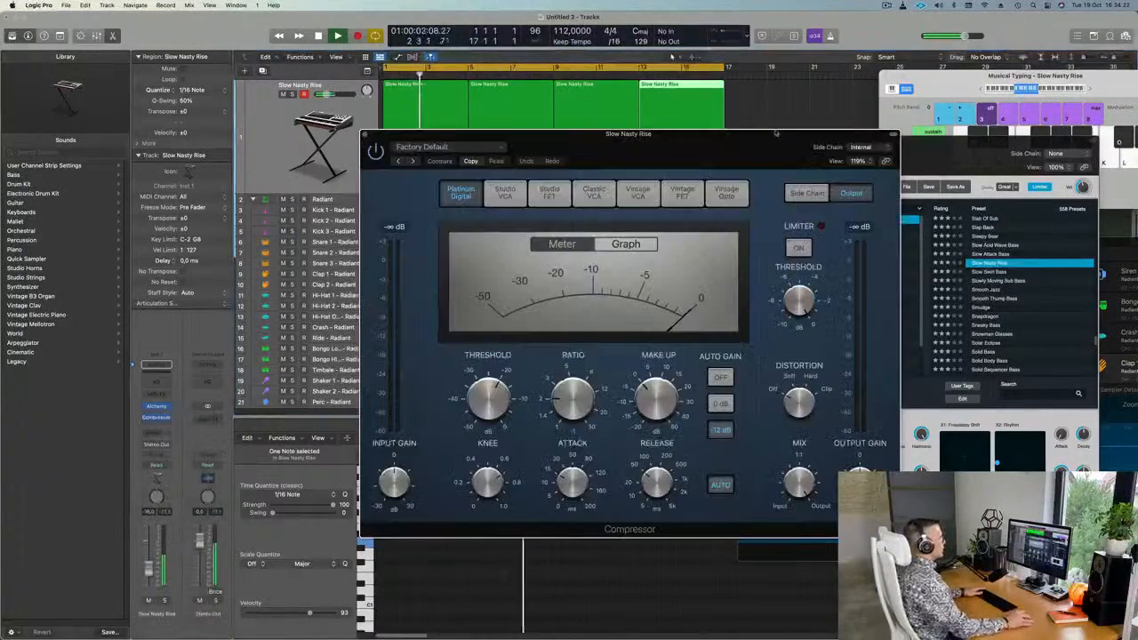
# Side-chain the Compressor to Kick 1 - Radiant (Inst 2) with a 3.2:1 ratio.
pyautogui.click(856, 147)
pyautogui.moveTo(859, 175)
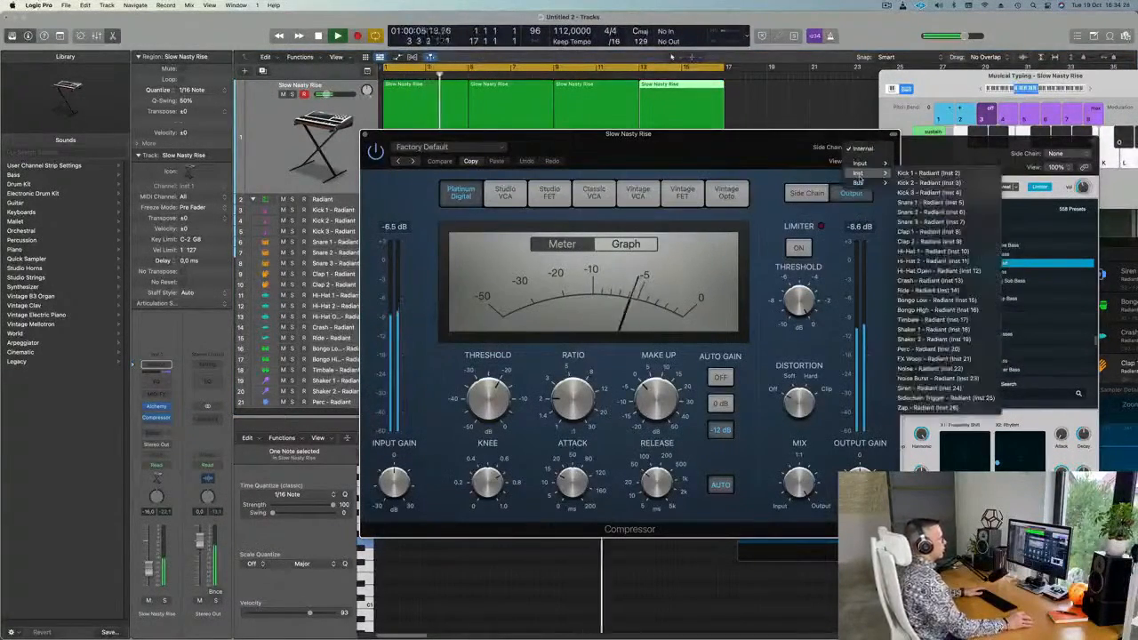
pyautogui.click(928, 173)
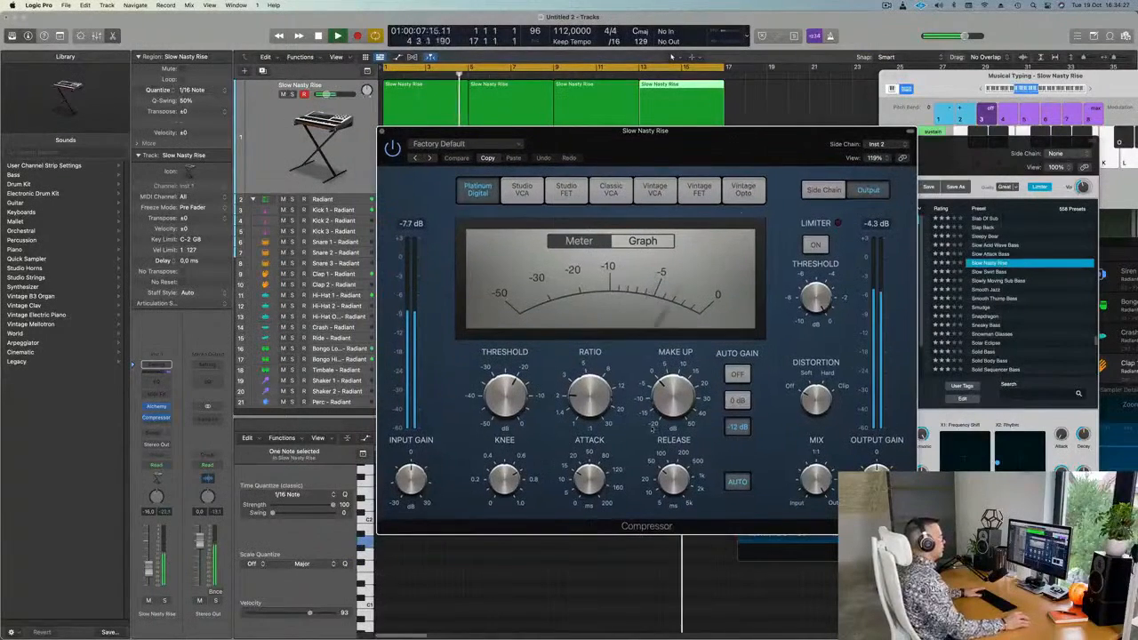
pyautogui.moveTo(589, 394); pyautogui.dragTo(589, 379)
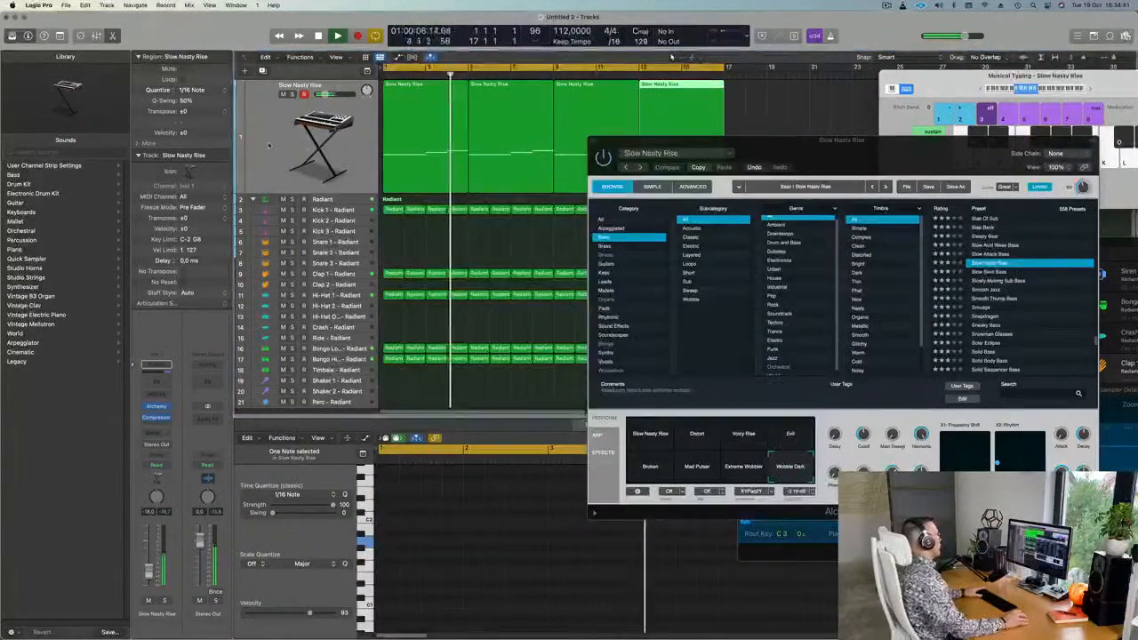
# Duplicate the Slow Nasty Rise track and copy its four regions onto the new track.
pyautogui.press('super+d')
pyautogui.moveTo(785, 142); pyautogui.dragTo(821, 111)
pyautogui.press('Return')
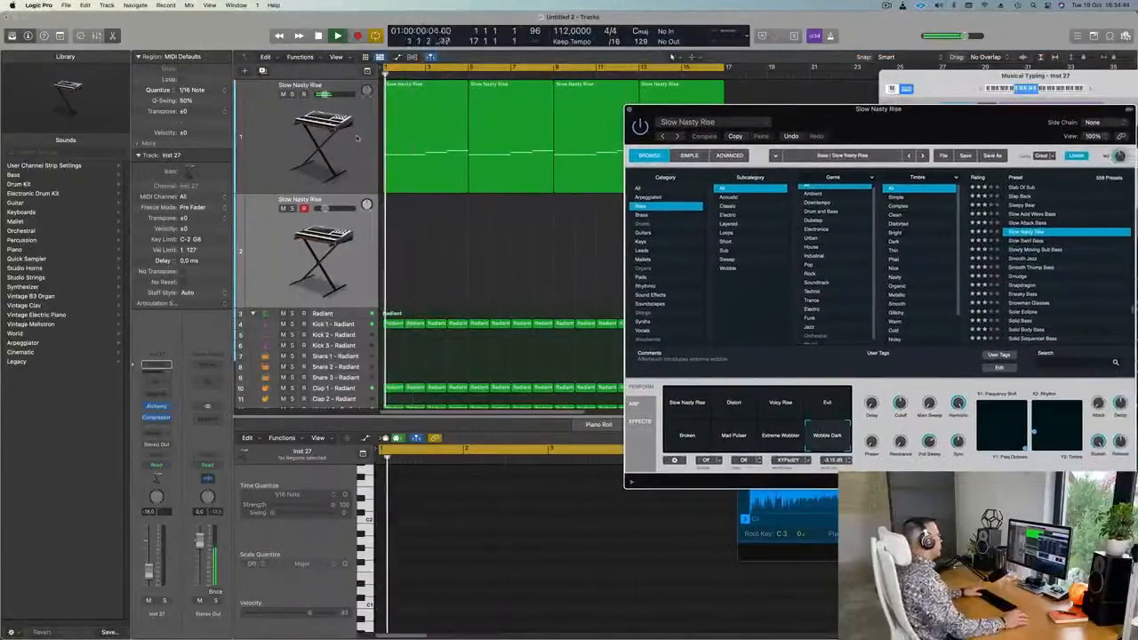
pyautogui.click(309, 125)
pyautogui.moveTo(447, 88); pyautogui.dragTo(440, 218)
pyautogui.press('Return')
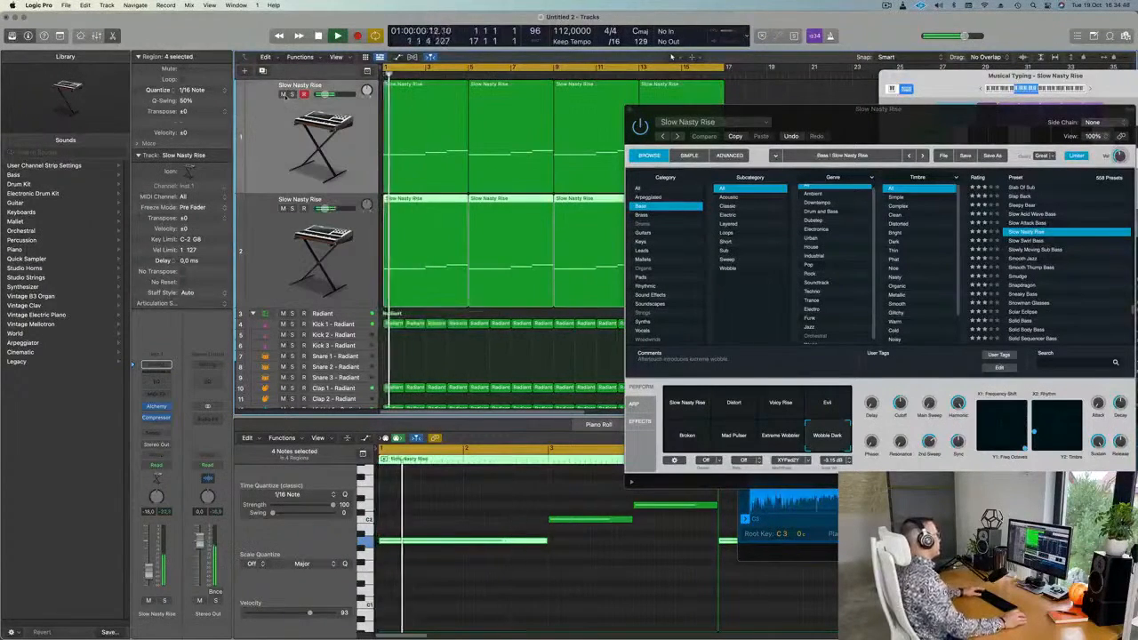
# Mute the original Slow Nasty Rise track and select the new Inst 27 track.
pyautogui.click(283, 95)
pyautogui.click(266, 240)
pyautogui.press('super+Left')
pyautogui.press('super+Left')
pyautogui.press('super+Left')
# Load the Slowly Moving Sub Bass preset in Inst 27's Alchemy.
pyautogui.click(158, 408)
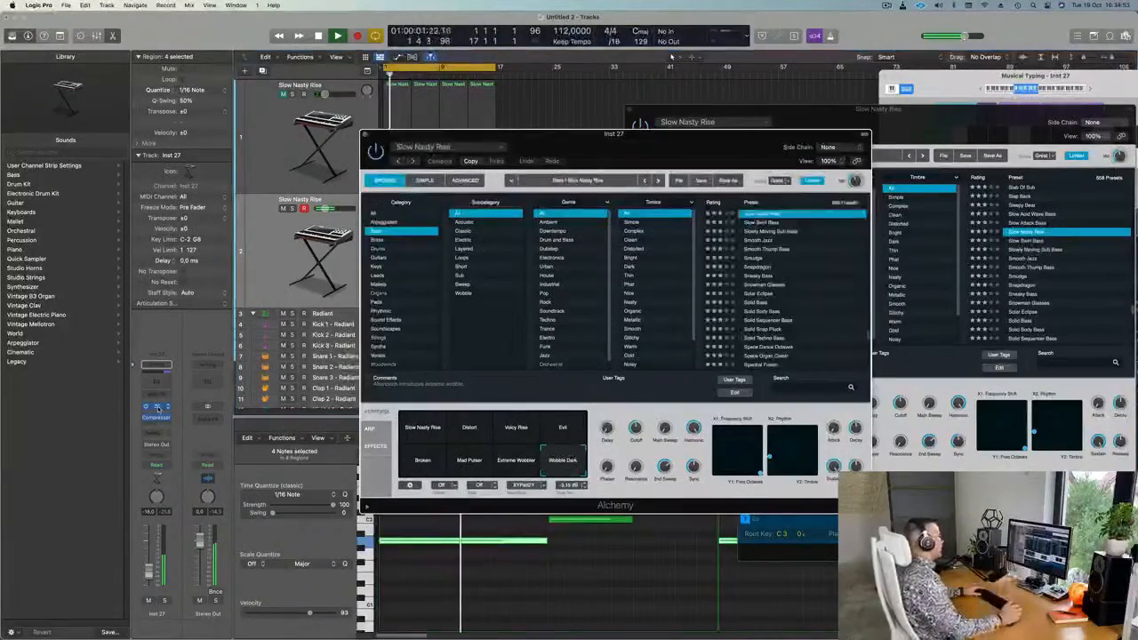
pyautogui.moveTo(706, 127); pyautogui.dragTo(752, 101)
pyautogui.moveTo(629, 147); pyautogui.dragTo(709, 149)
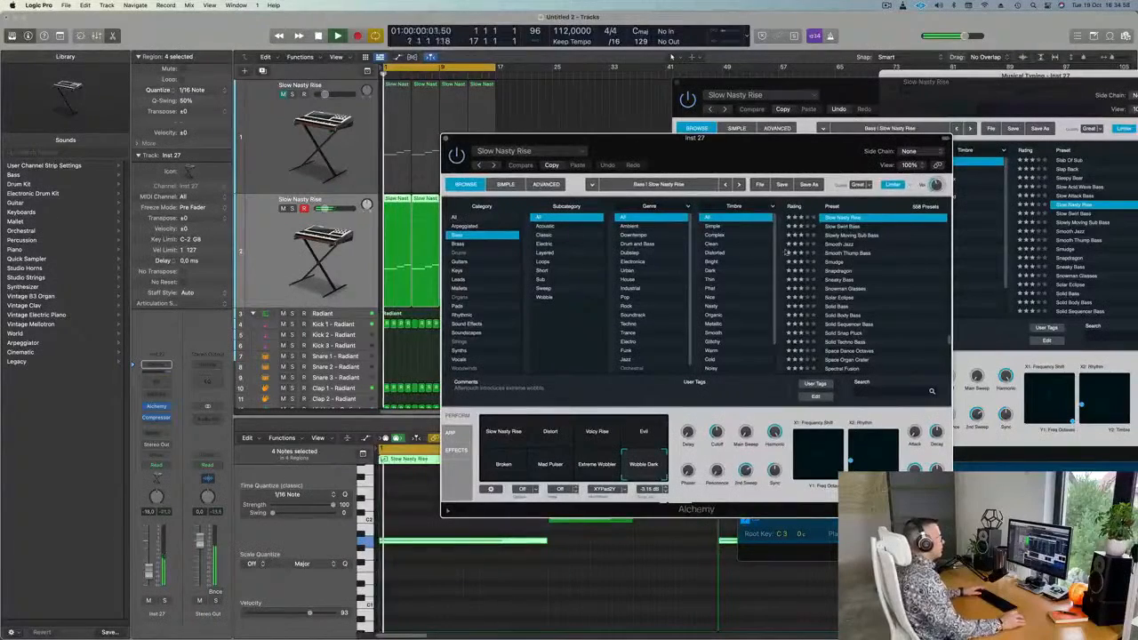
pyautogui.click(838, 235)
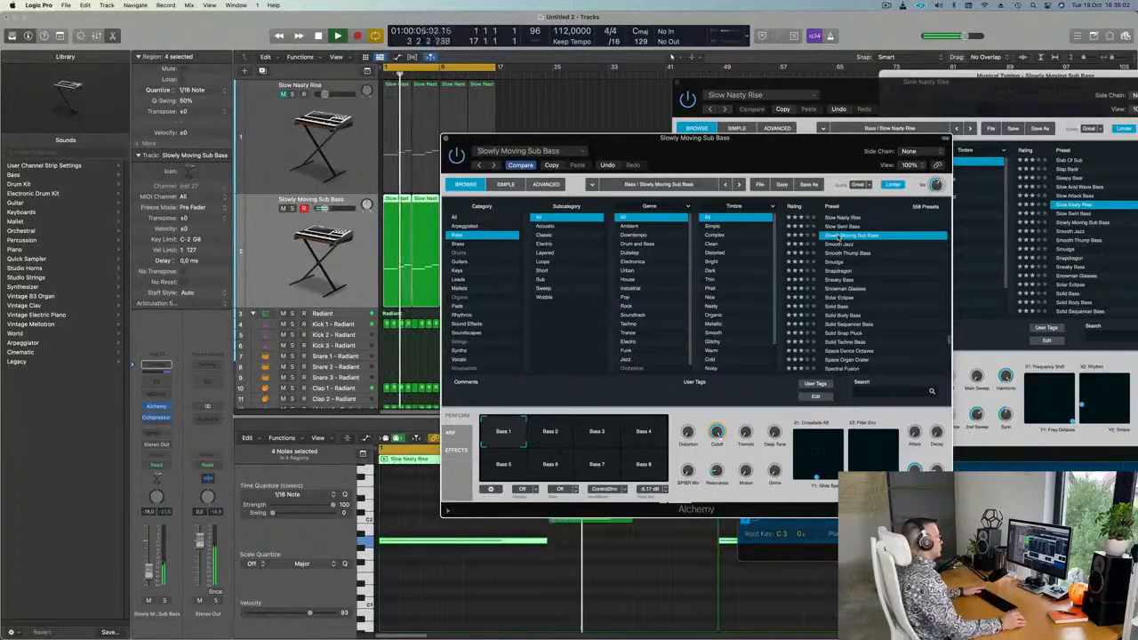
# During playback, audition the Bass 3, 8, 6 and 5 variations, then the Smudge preset.
pyautogui.press('space')
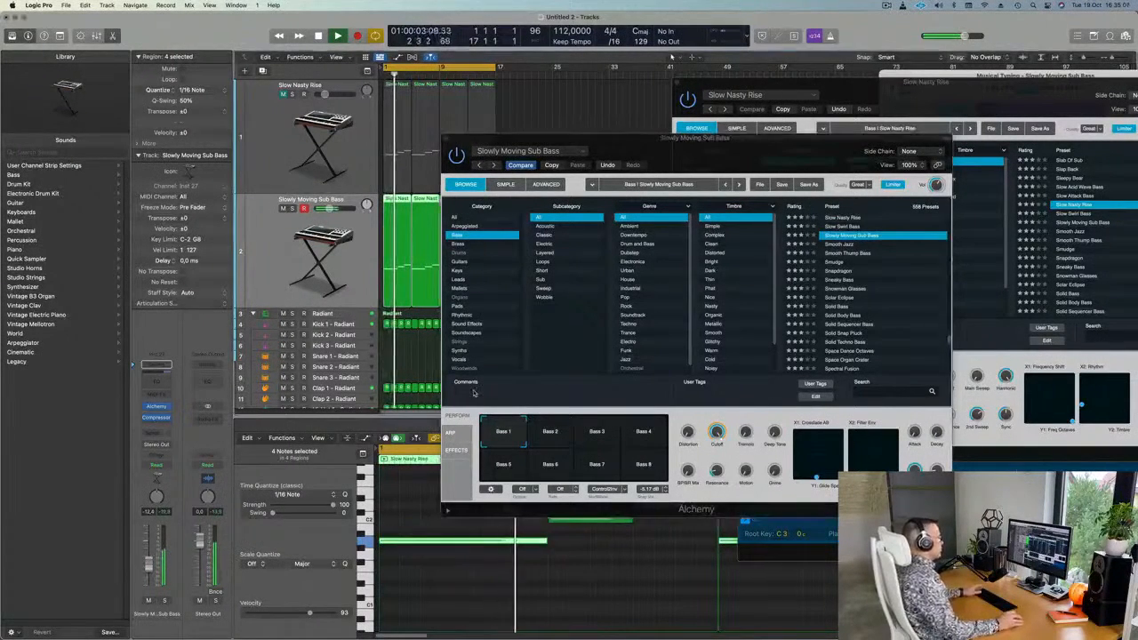
pyautogui.click(598, 434)
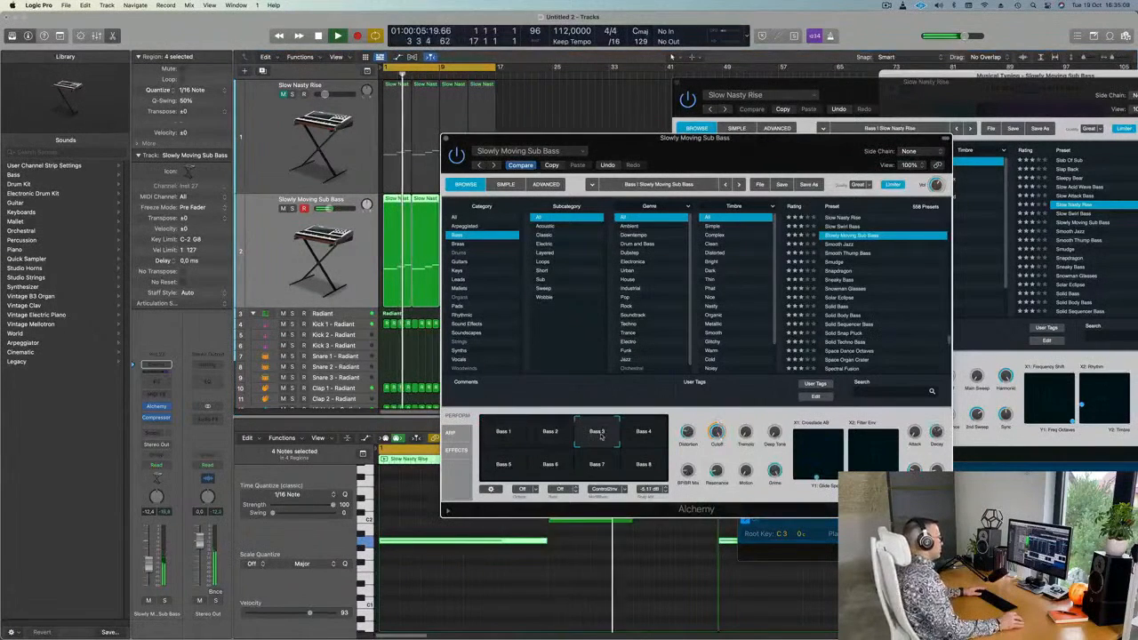
pyautogui.click(644, 465)
pyautogui.click(531, 472)
pyautogui.click(505, 466)
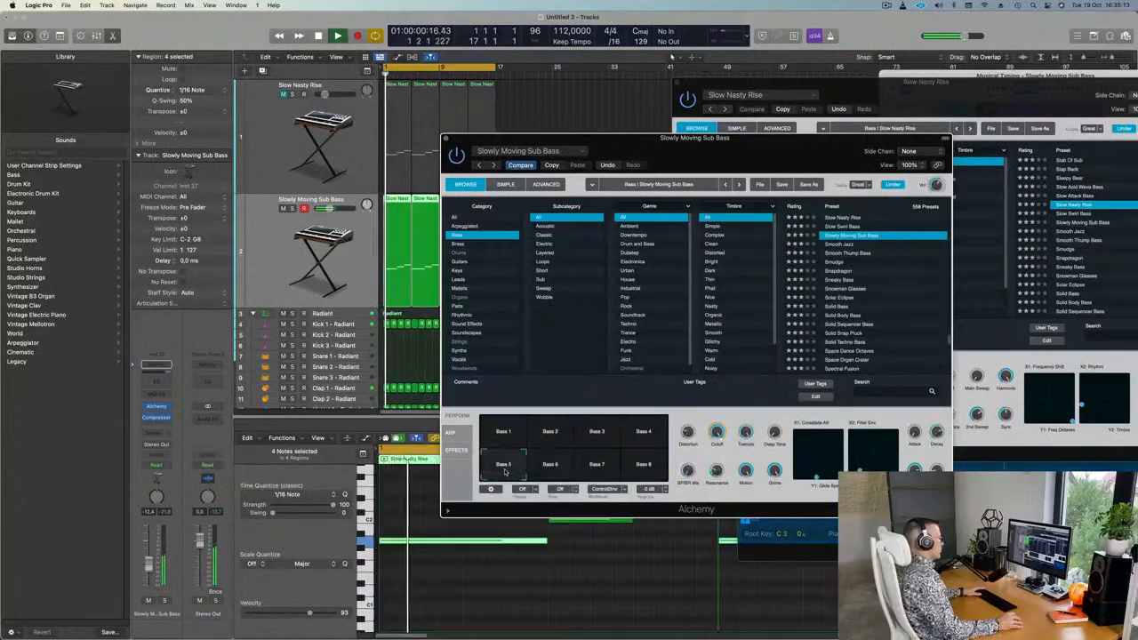
pyautogui.click(835, 263)
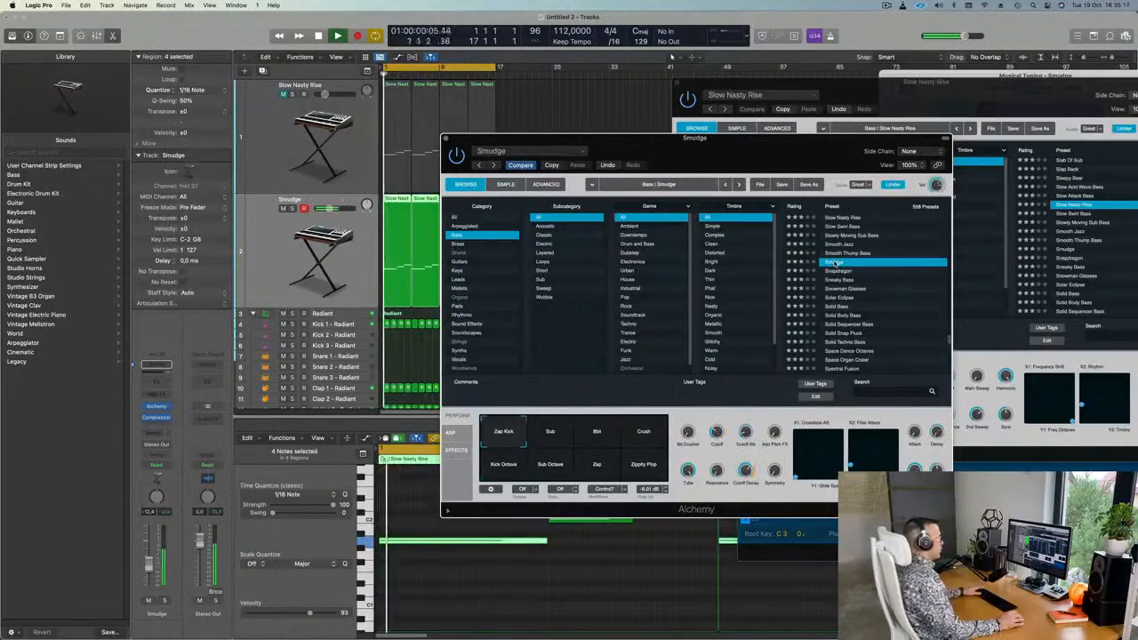
pyautogui.press('space')
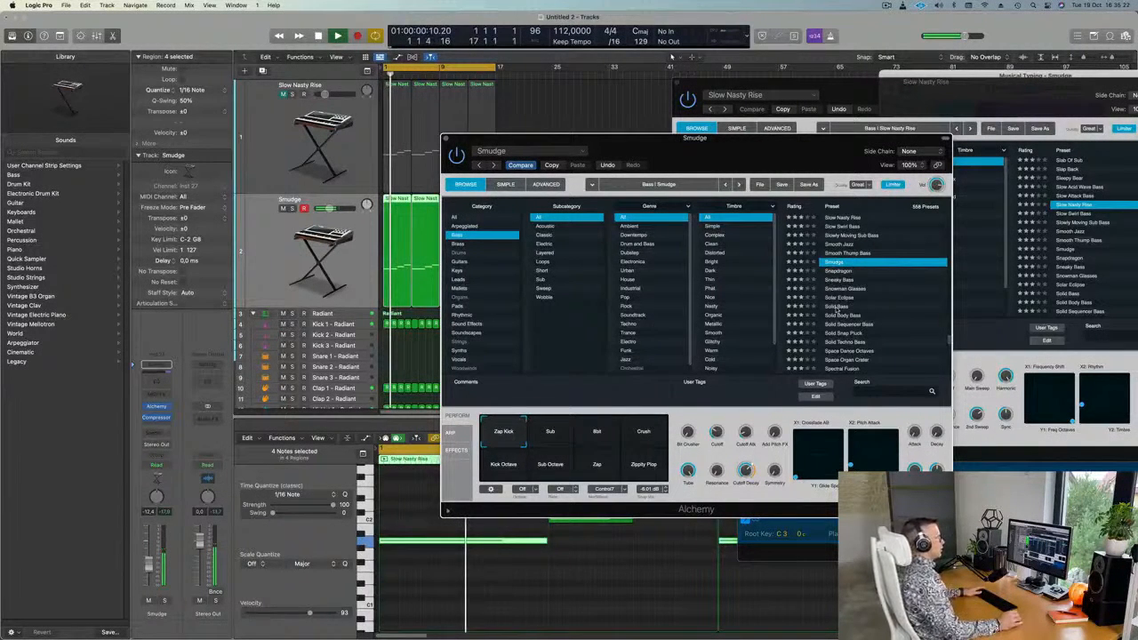
# Load the Solid Bass preset on the second track and stop playback.
pyautogui.click(836, 306)
pyautogui.moveTo(723, 175); pyautogui.dragTo(764, 118)
pyautogui.press('space')
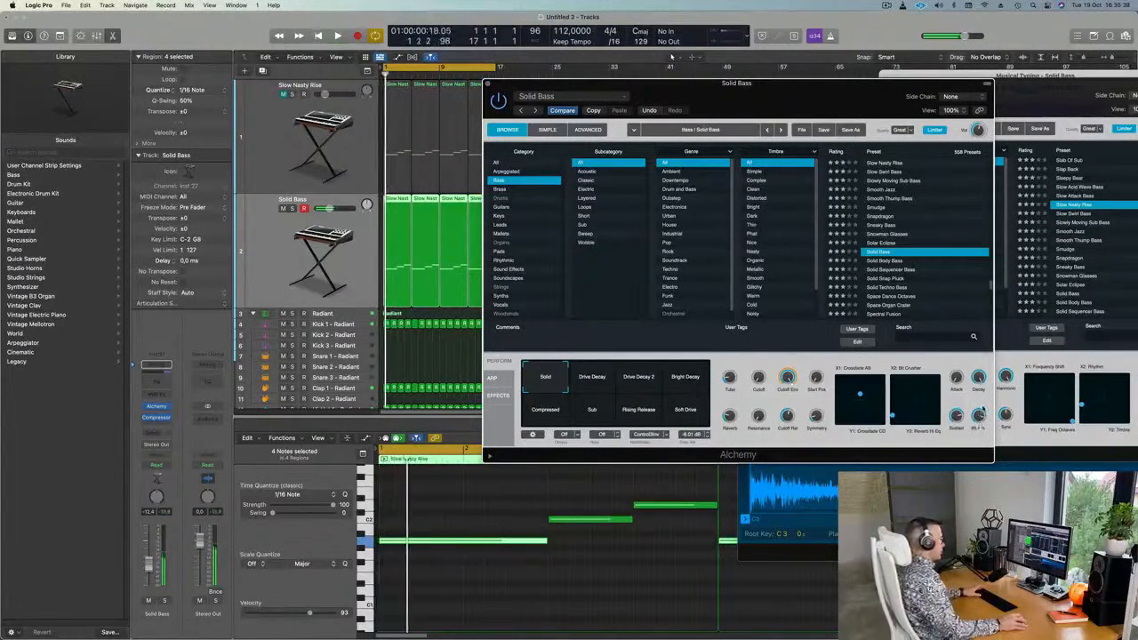
# Try the Drive Decay variations, then the Solid Body Bass, Solid Snap Pluck and Solid Techno Bass presets.
pyautogui.click(603, 383)
pyautogui.click(641, 380)
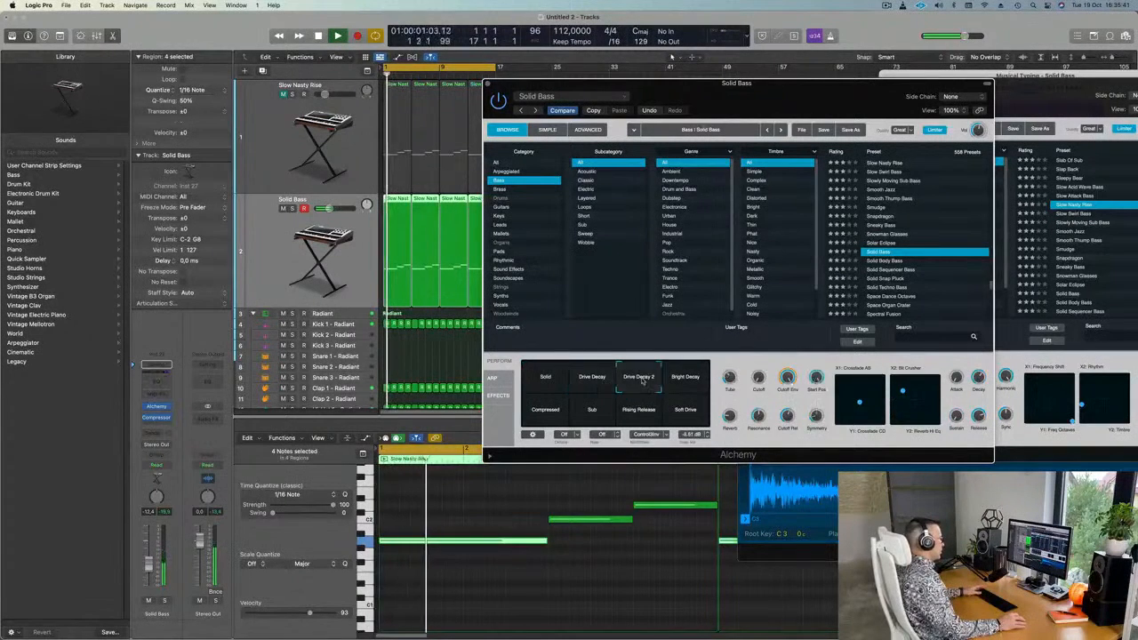
pyautogui.click(885, 261)
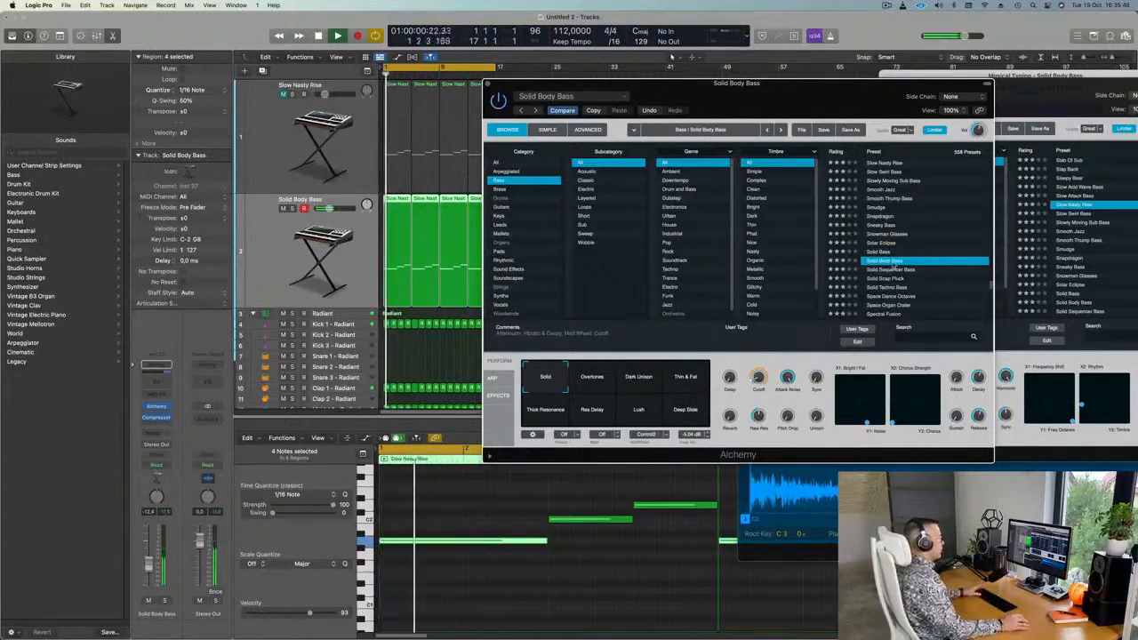
pyautogui.click(885, 279)
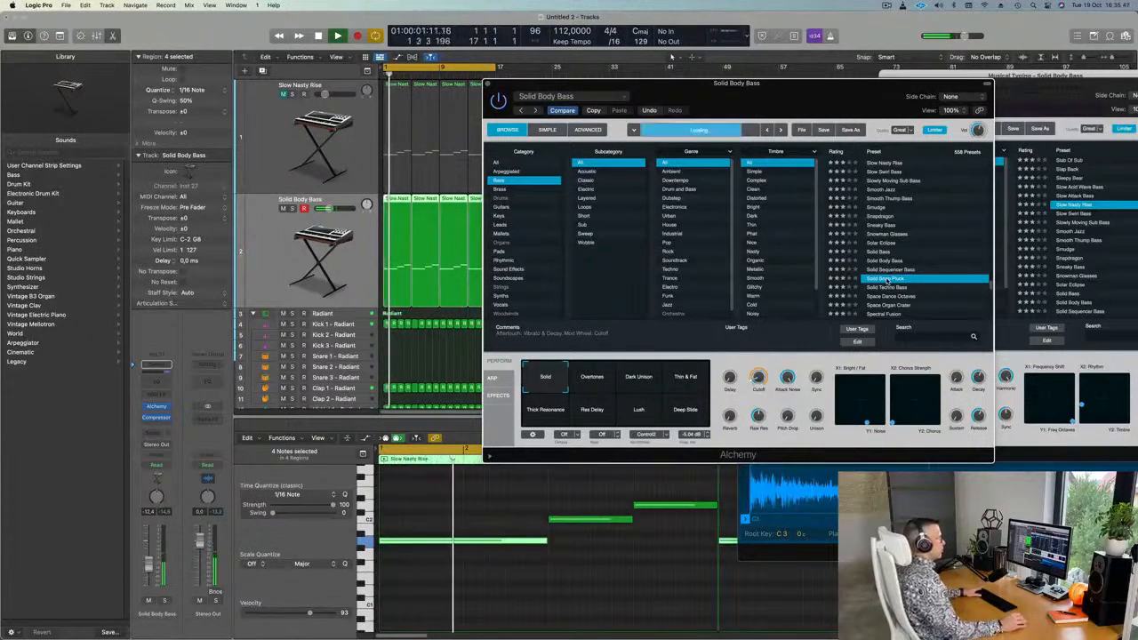
pyautogui.scroll(-3, 949, 260)
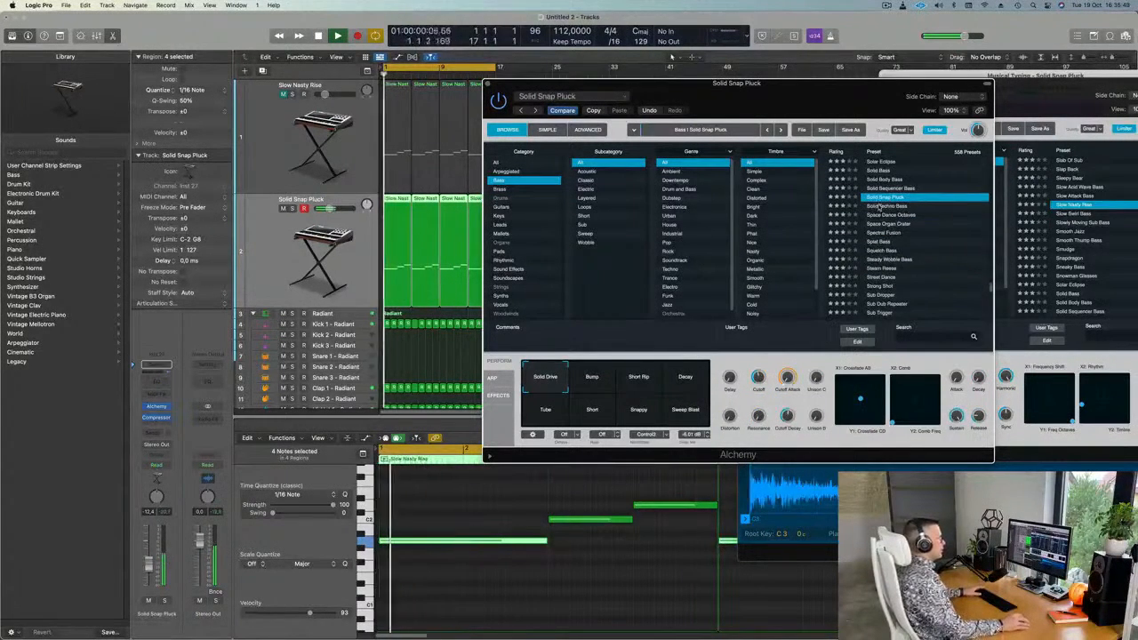
pyautogui.click(882, 206)
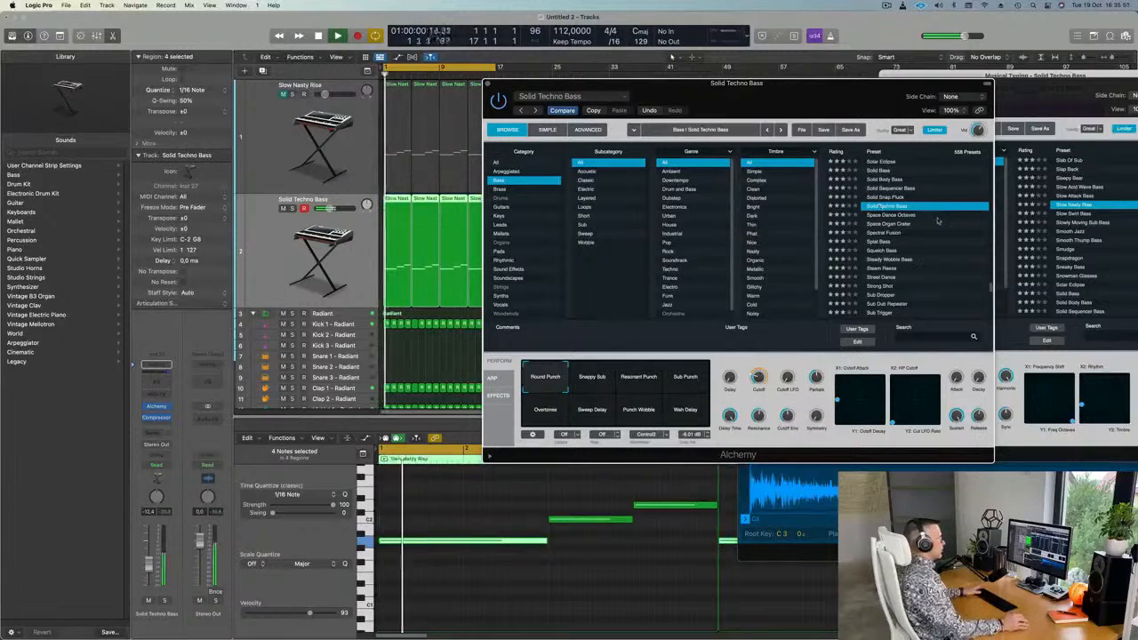
# Audition Resonant Punch, Snappy Sub and Sub Punch, then load Steady Wobble Bass.
pyautogui.scroll(-1, 935, 216)
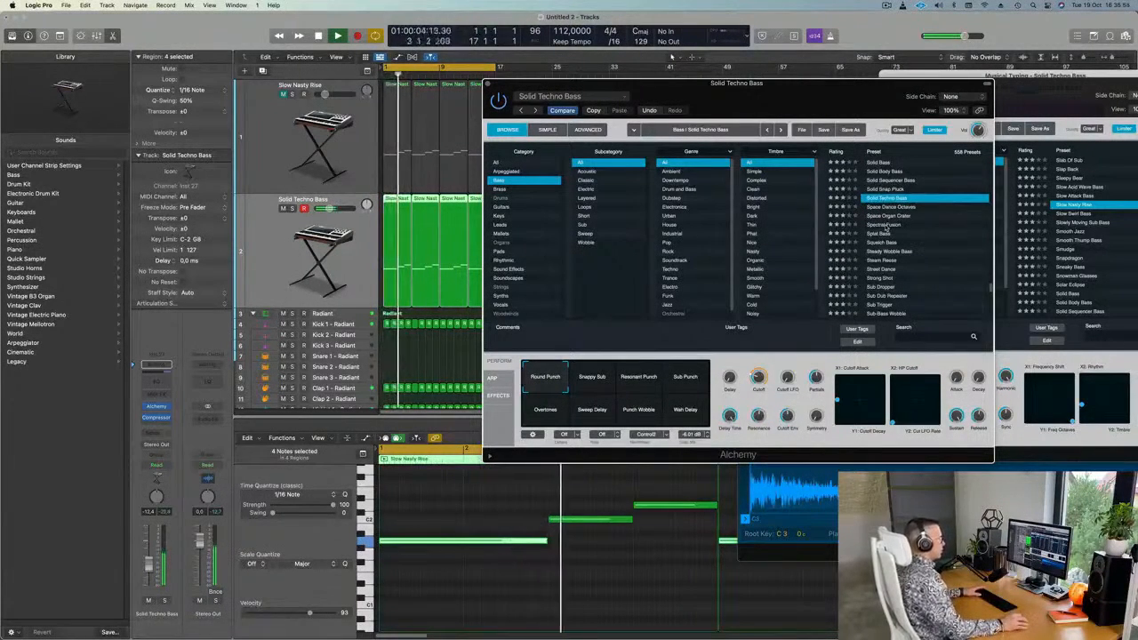
pyautogui.click(626, 382)
pyautogui.click(596, 386)
pyautogui.click(696, 377)
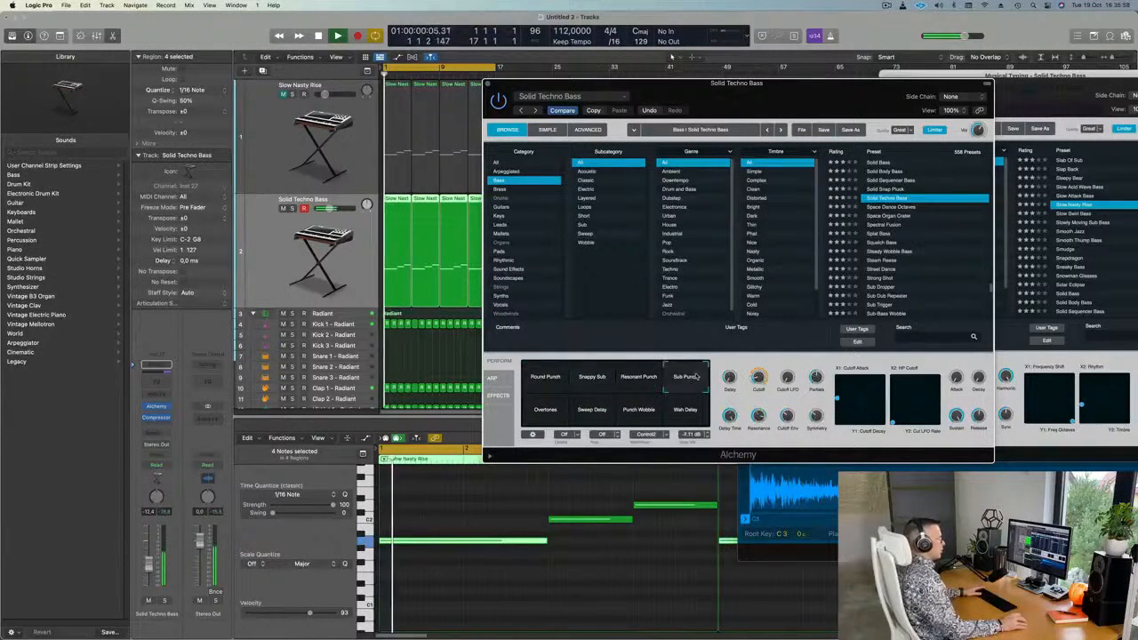
pyautogui.click(894, 251)
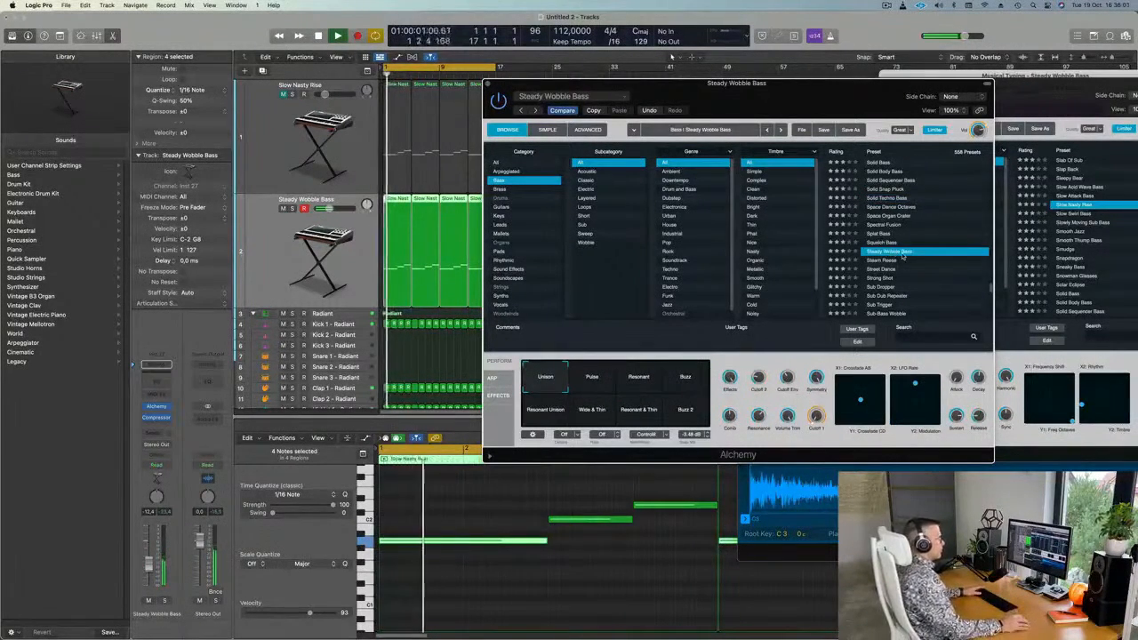
# Load the Steam Reese preset and audition its Undulation, Dark and Aggressive variations.
pyautogui.scroll(-3, 912, 245)
pyautogui.click(883, 191)
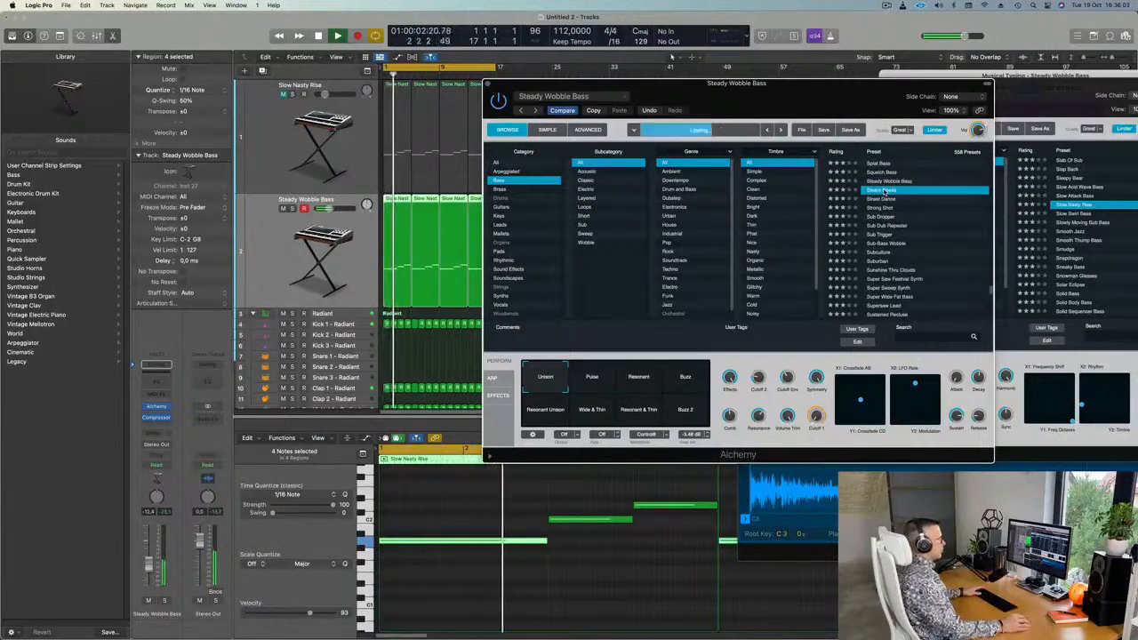
pyautogui.moveTo(808, 111); pyautogui.dragTo(846, 115)
pyautogui.click(629, 384)
pyautogui.click(674, 384)
pyautogui.click(729, 382)
# Audition Steam Reese's Deep Anger, Attack, Aggressive 2 and Dark 2 variations, then load Street Dance.
pyautogui.click(596, 417)
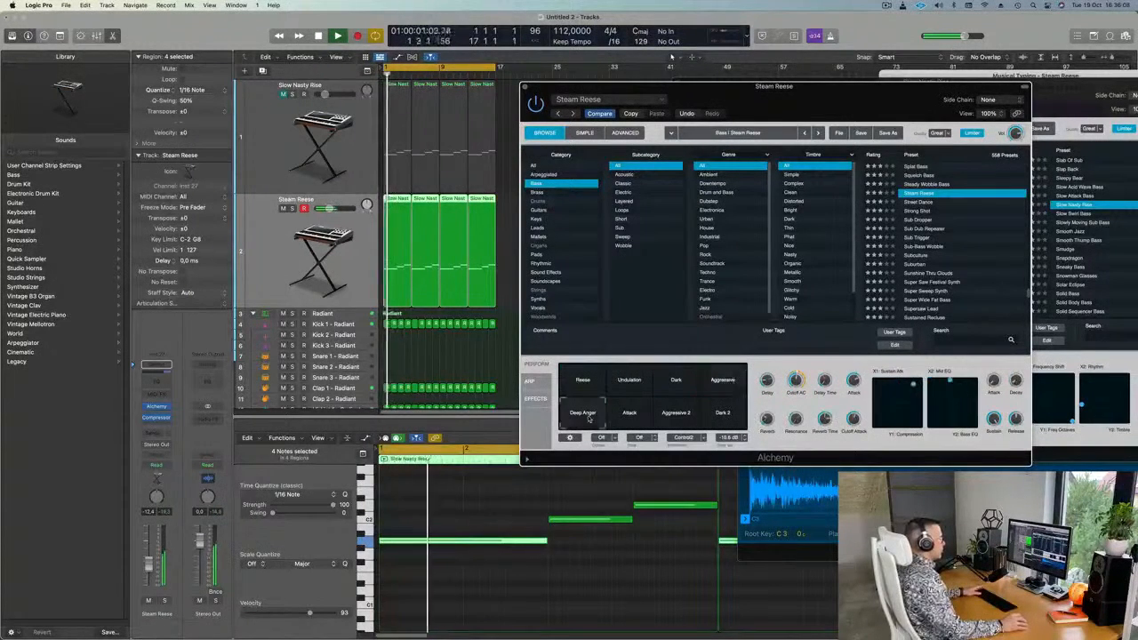
pyautogui.click(627, 419)
pyautogui.click(674, 418)
pyautogui.click(718, 416)
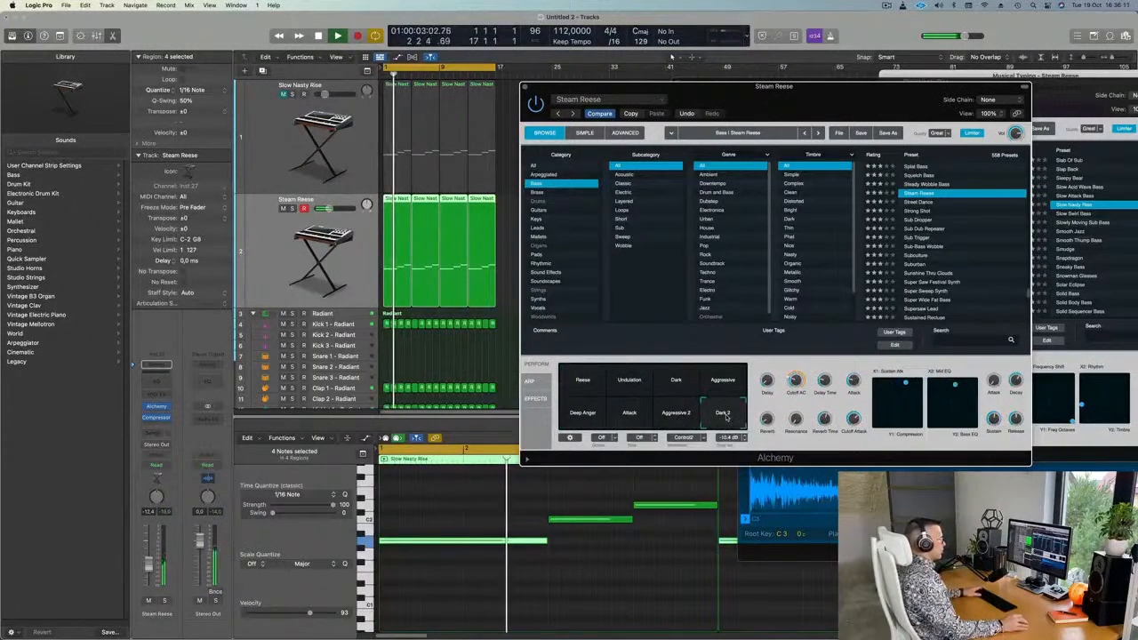
pyautogui.click(722, 380)
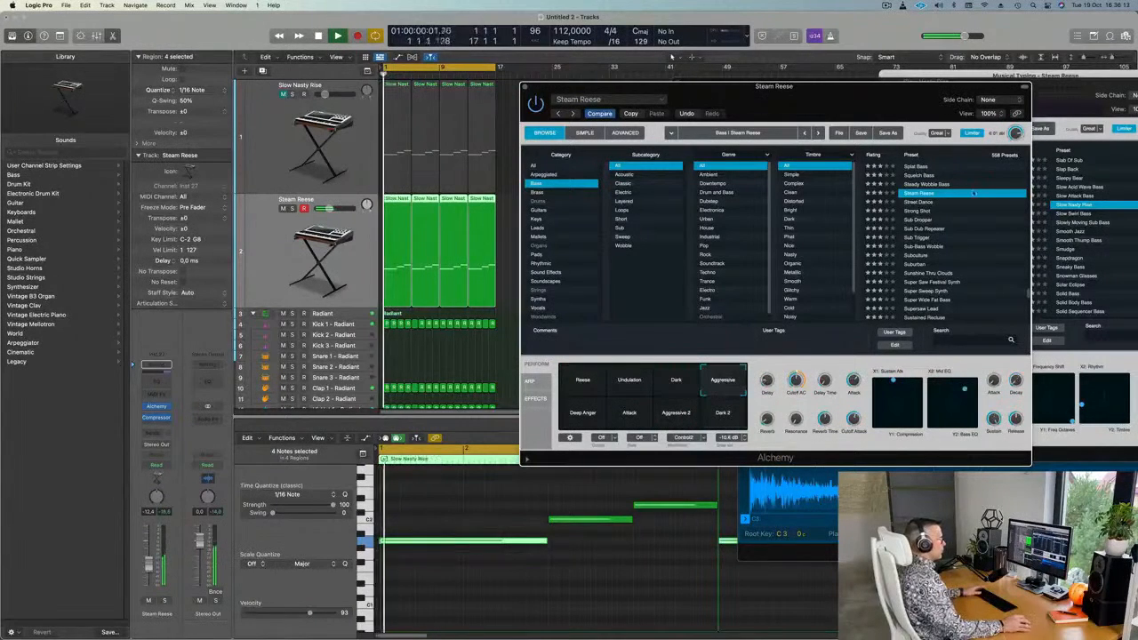
pyautogui.click(921, 203)
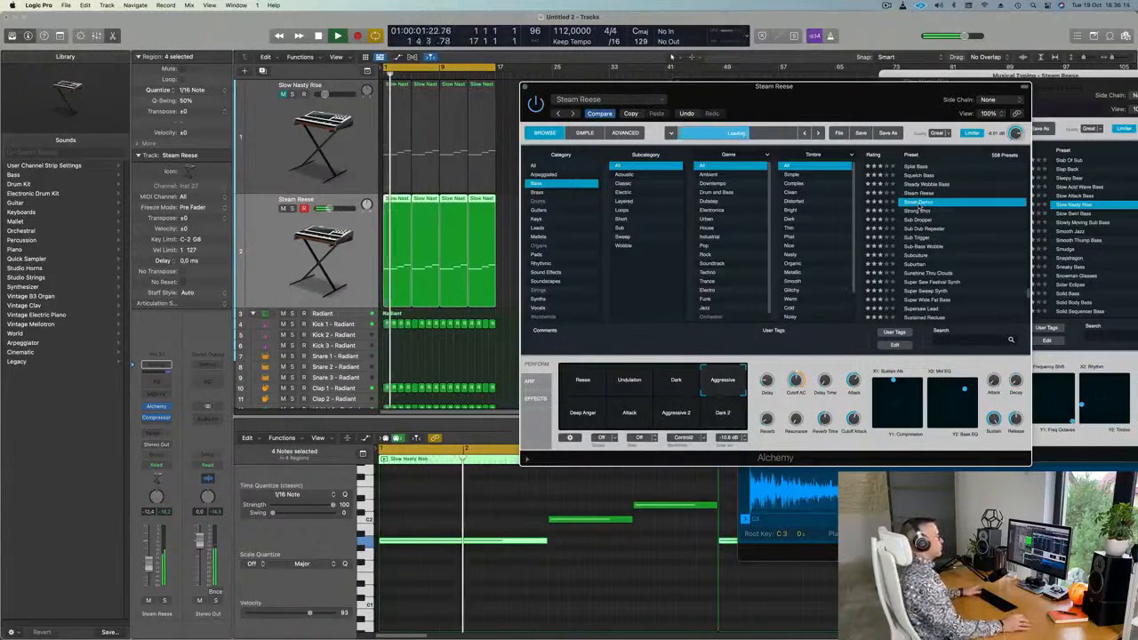
# Try the Sub Dub Repeater, Subculture and Suburban presets.
pyautogui.scroll(-2, 933, 206)
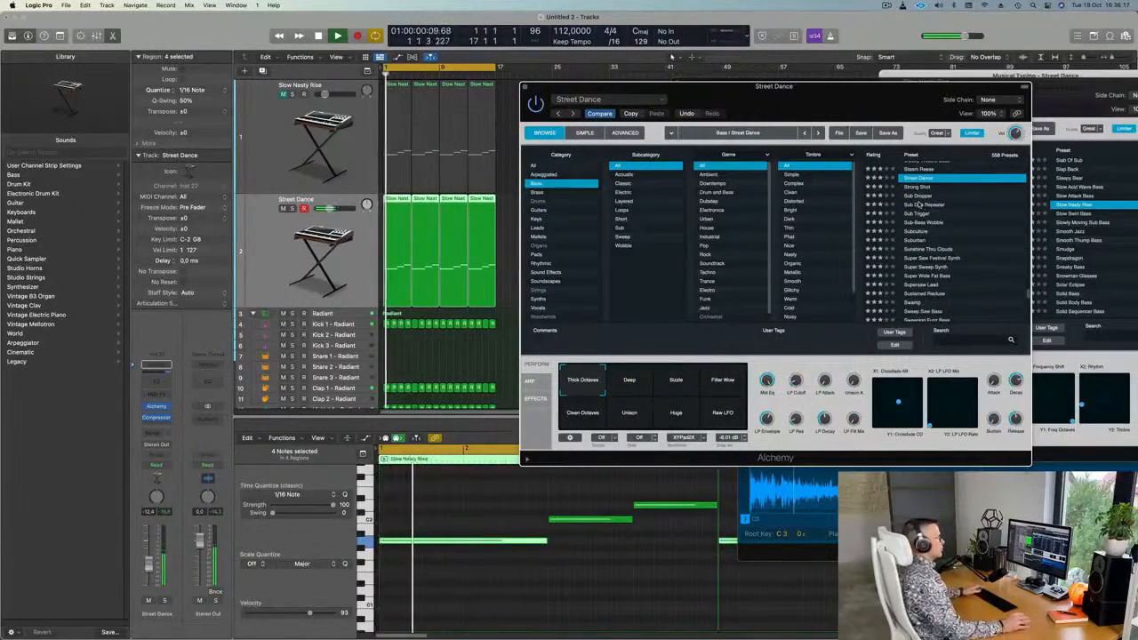
pyautogui.click(918, 204)
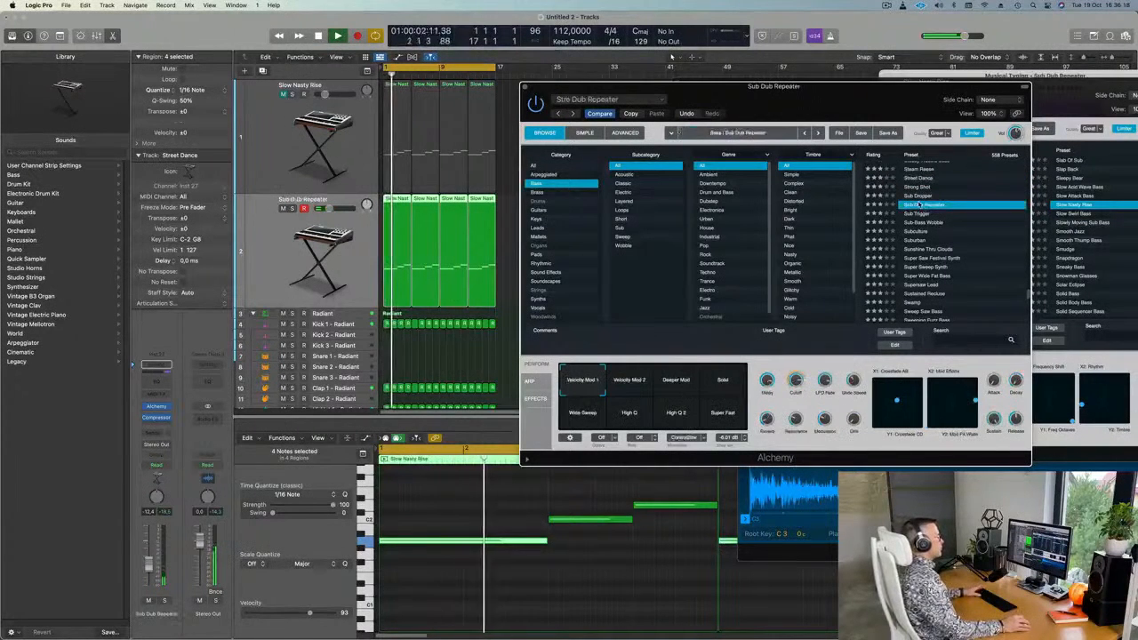
pyautogui.scroll(-2, 958, 207)
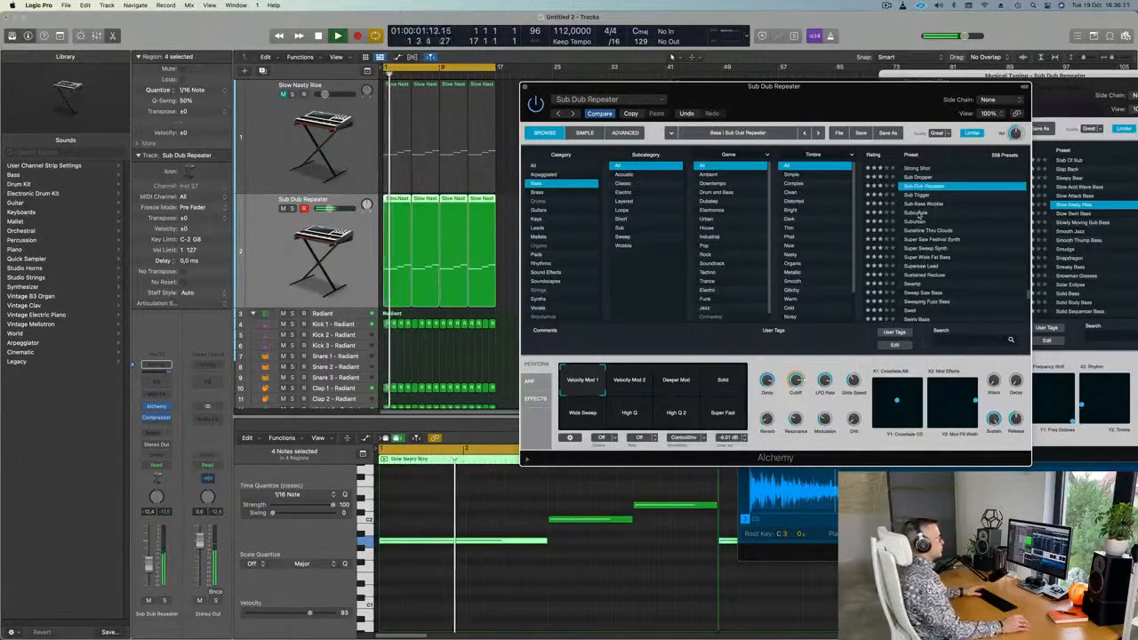
pyautogui.click(918, 214)
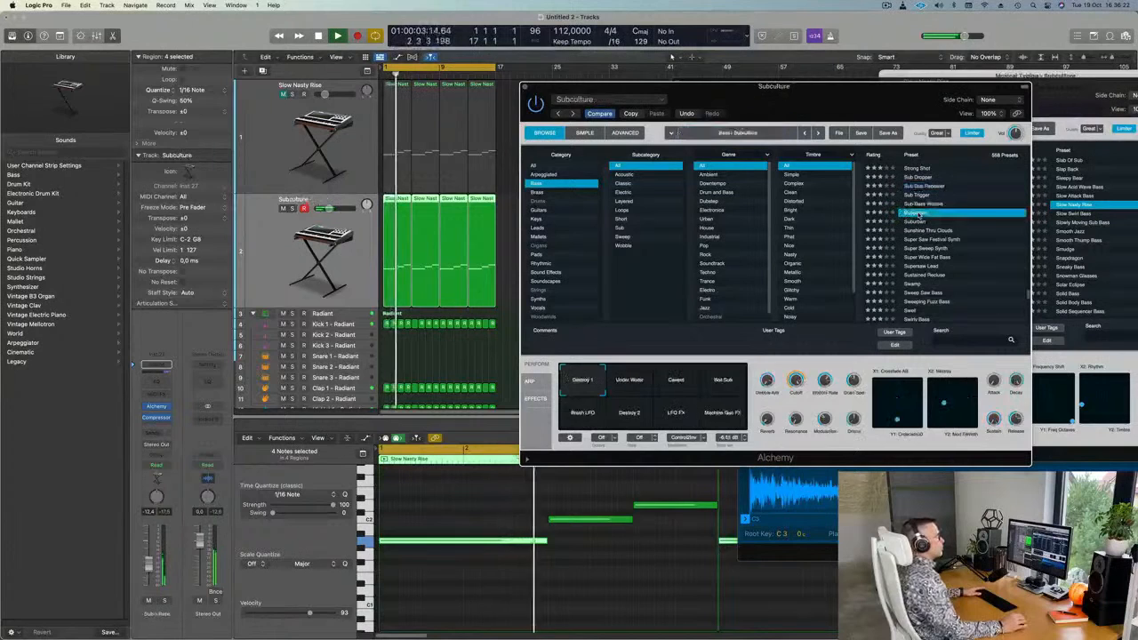
pyautogui.scroll(-1, 950, 227)
pyautogui.click(913, 214)
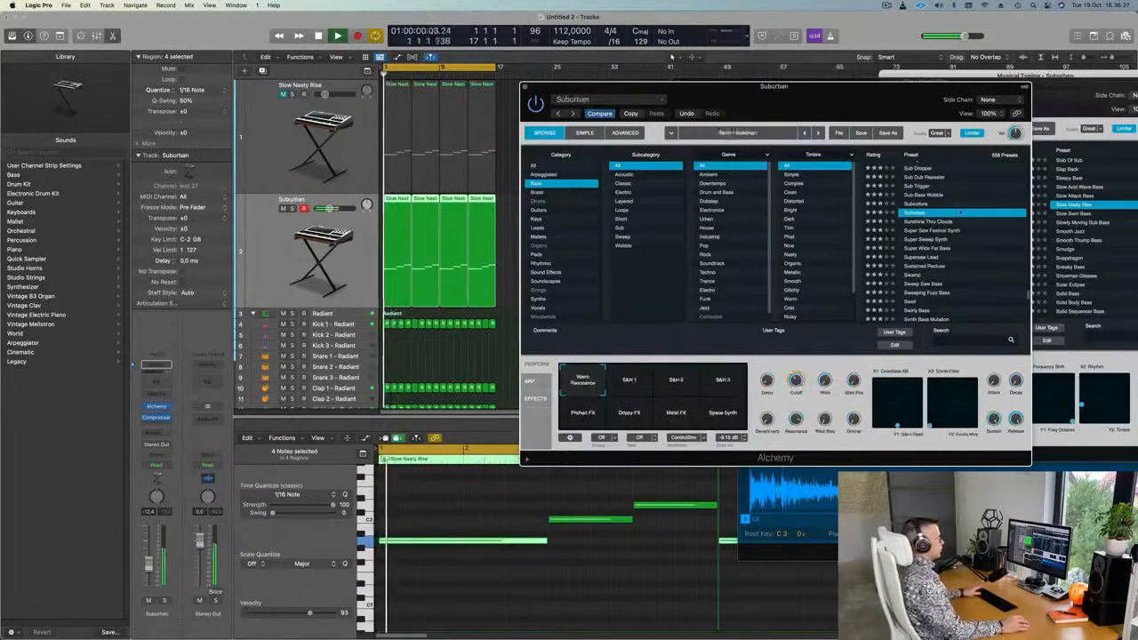
# Audition Suburban's S&H 1, Drippy FX, Metal FX and Space Synth variations, then load Sunshine Thru Clouds.
pyautogui.click(628, 381)
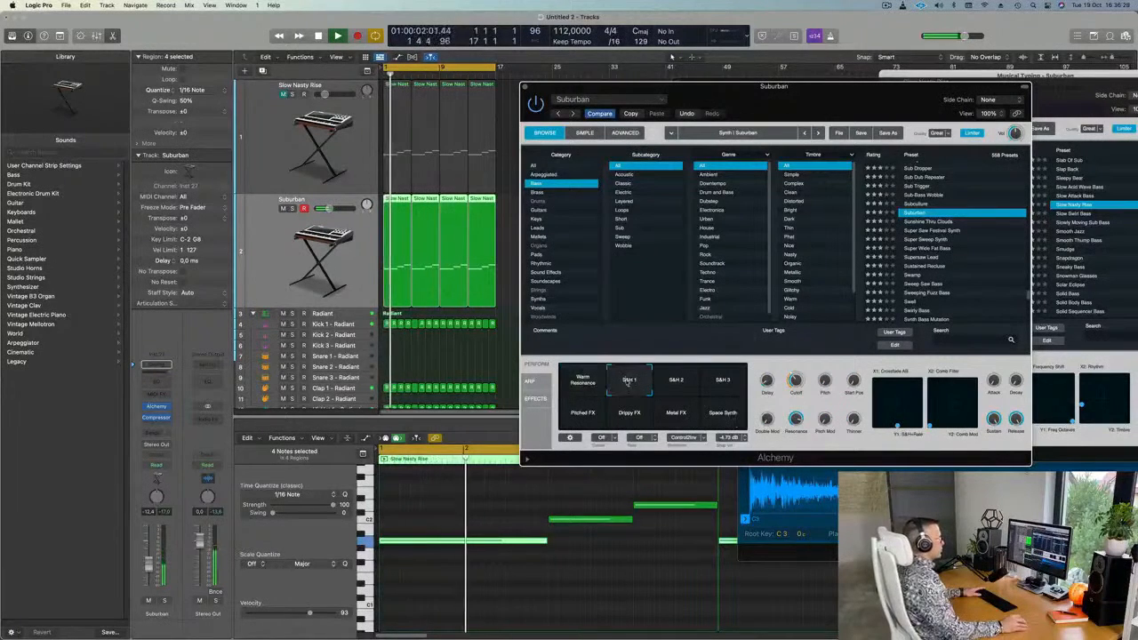
pyautogui.click(629, 413)
pyautogui.click(675, 412)
pyautogui.click(722, 413)
pyautogui.click(582, 380)
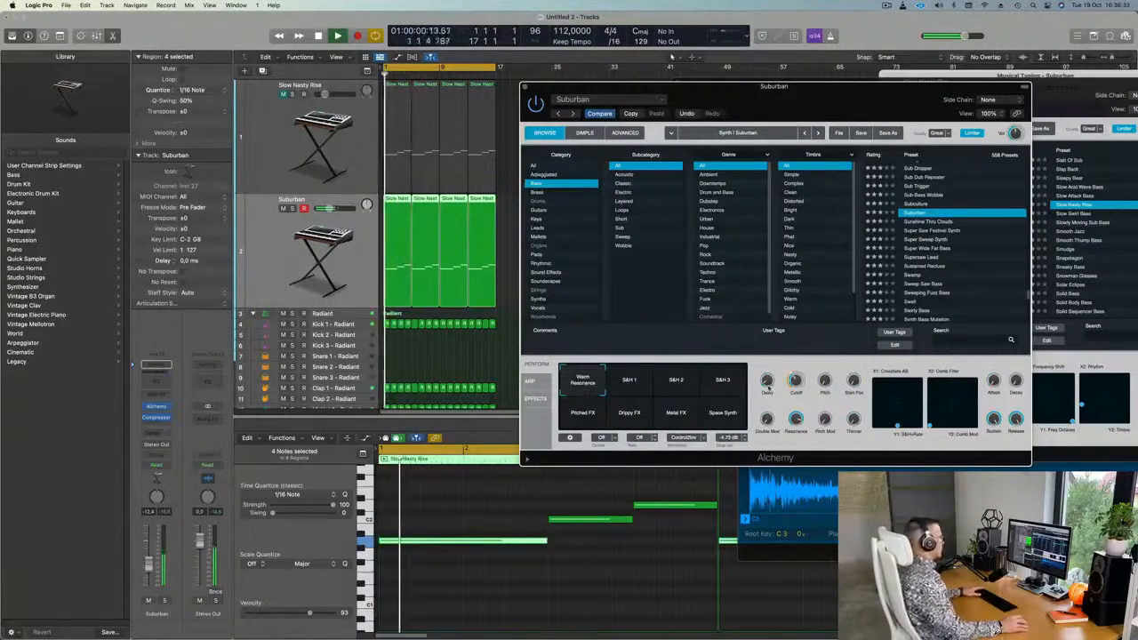
pyautogui.click(942, 222)
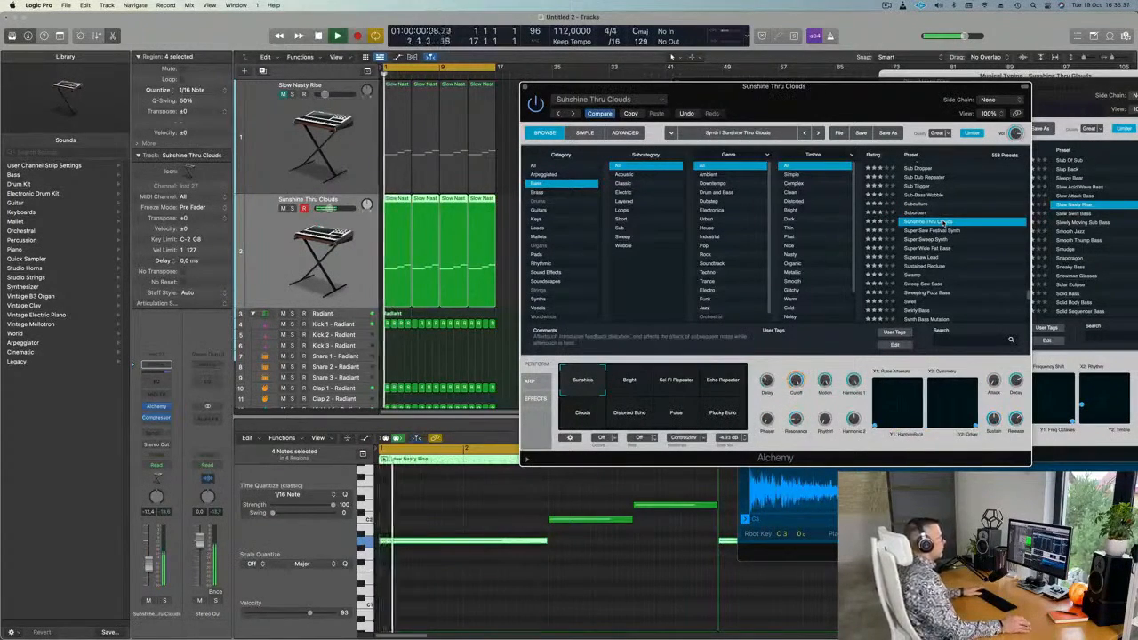
# Play the loop, raise the Sunshine Thru Clouds track by 1 dB, and close its Alchemy window.
pyautogui.moveTo(818, 105); pyautogui.dragTo(833, 128)
pyautogui.press('space')
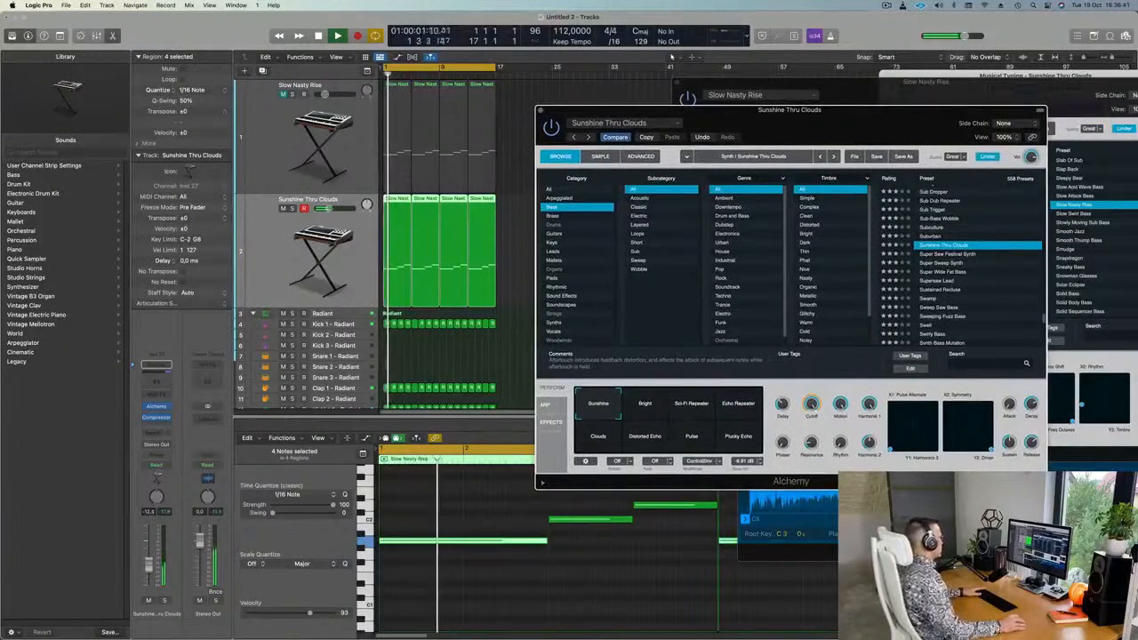
pyautogui.moveTo(150, 566); pyautogui.dragTo(150, 563)
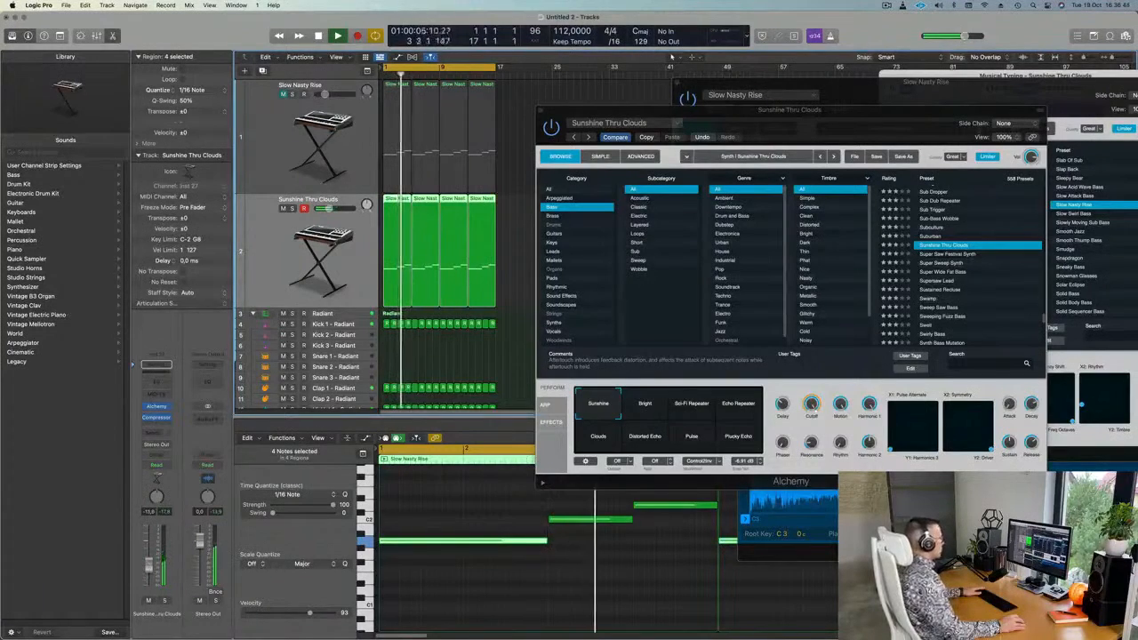
pyautogui.moveTo(542, 113); pyautogui.dragTo(477, 138)
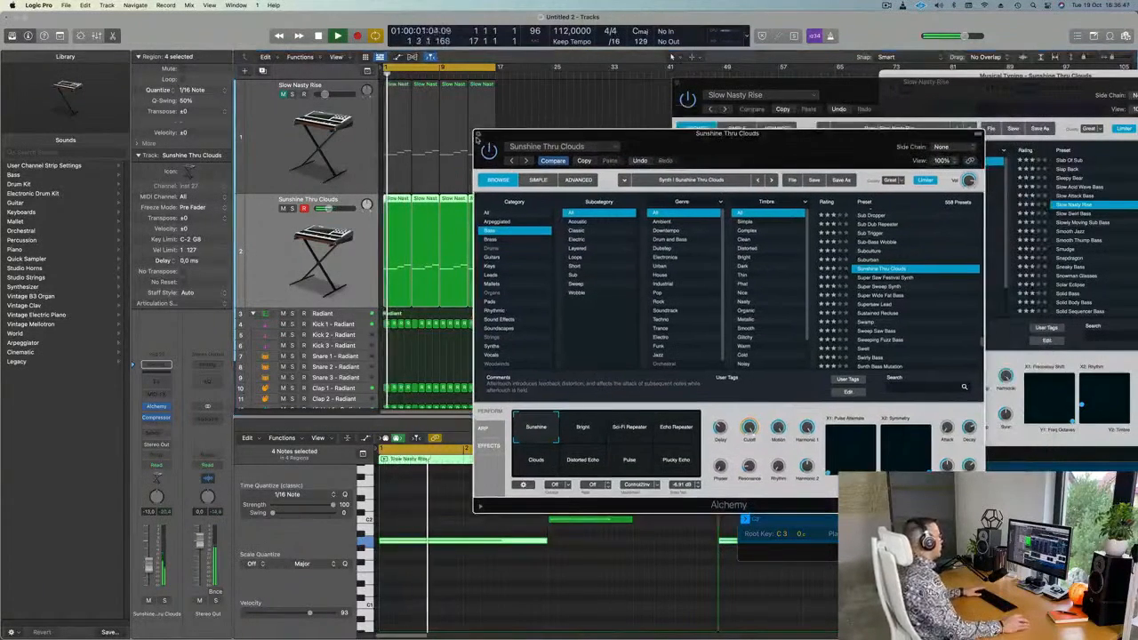
pyautogui.click(478, 135)
pyautogui.scroll(-2, 296, 221)
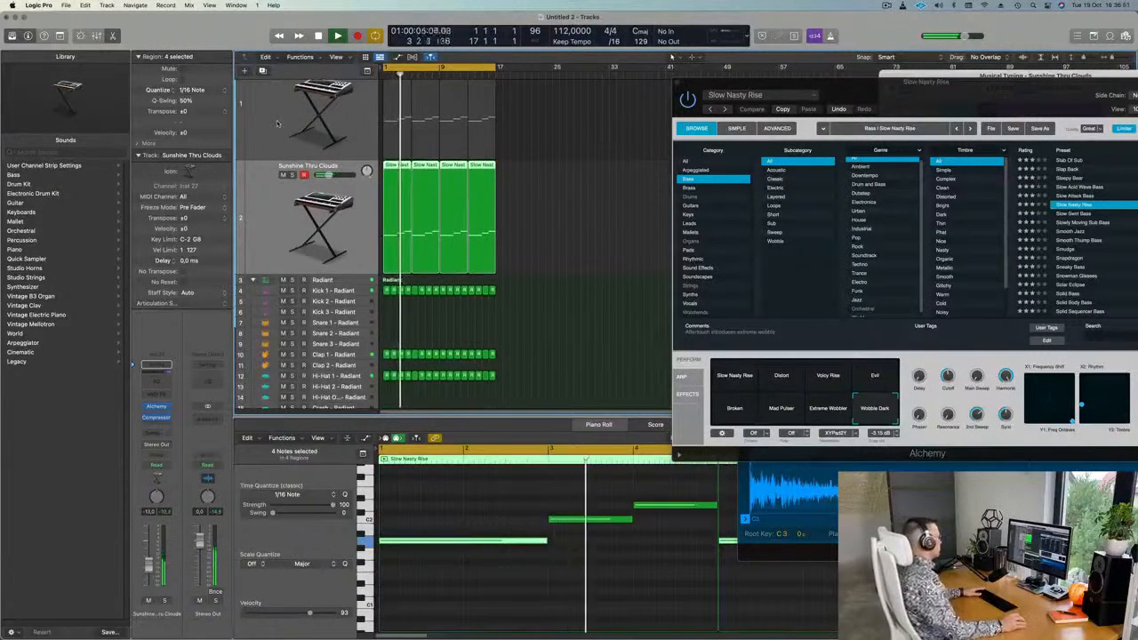
# Add a third instrument track and load Alchemy's Abandoned Pad preset from Pads.
pyautogui.click(262, 70)
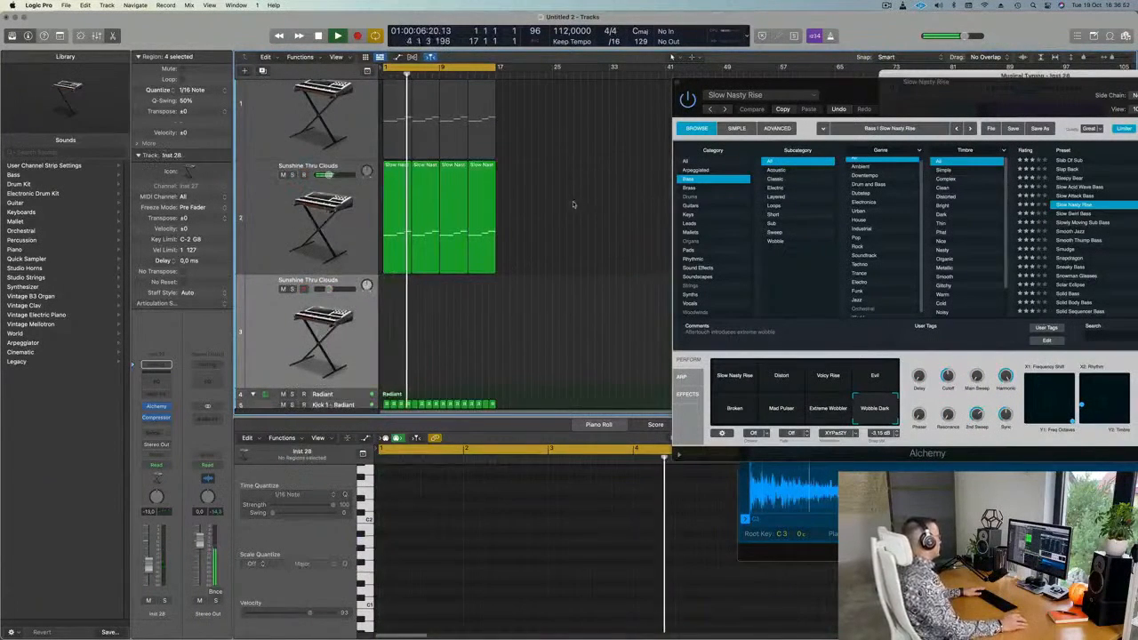
pyautogui.click(157, 406)
pyautogui.moveTo(592, 145); pyautogui.dragTo(578, 128)
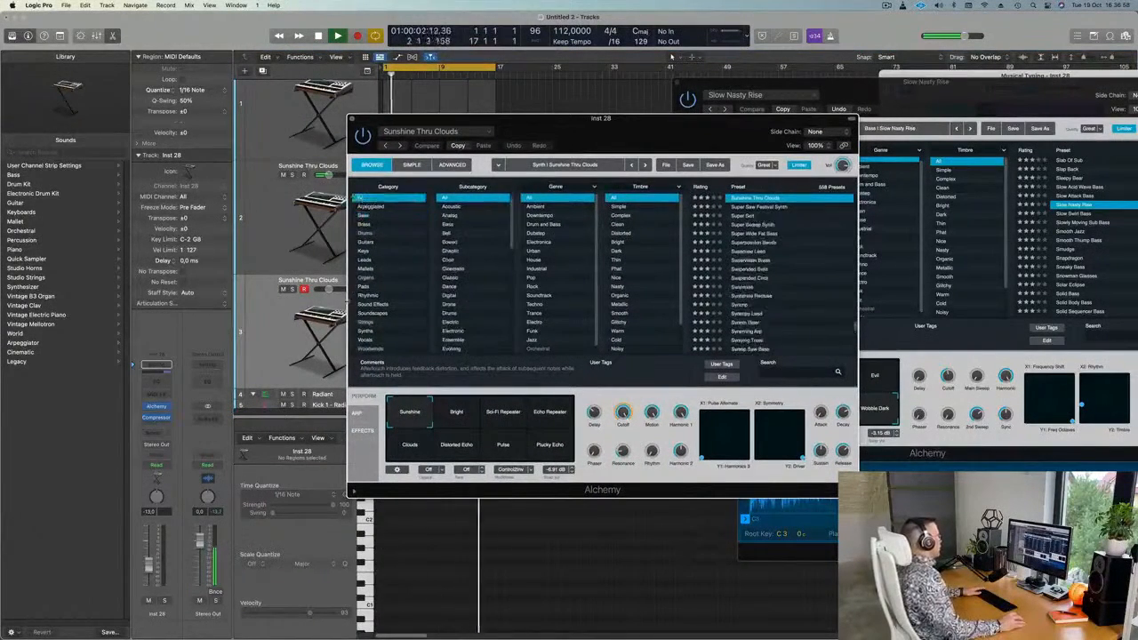
pyautogui.click(365, 287)
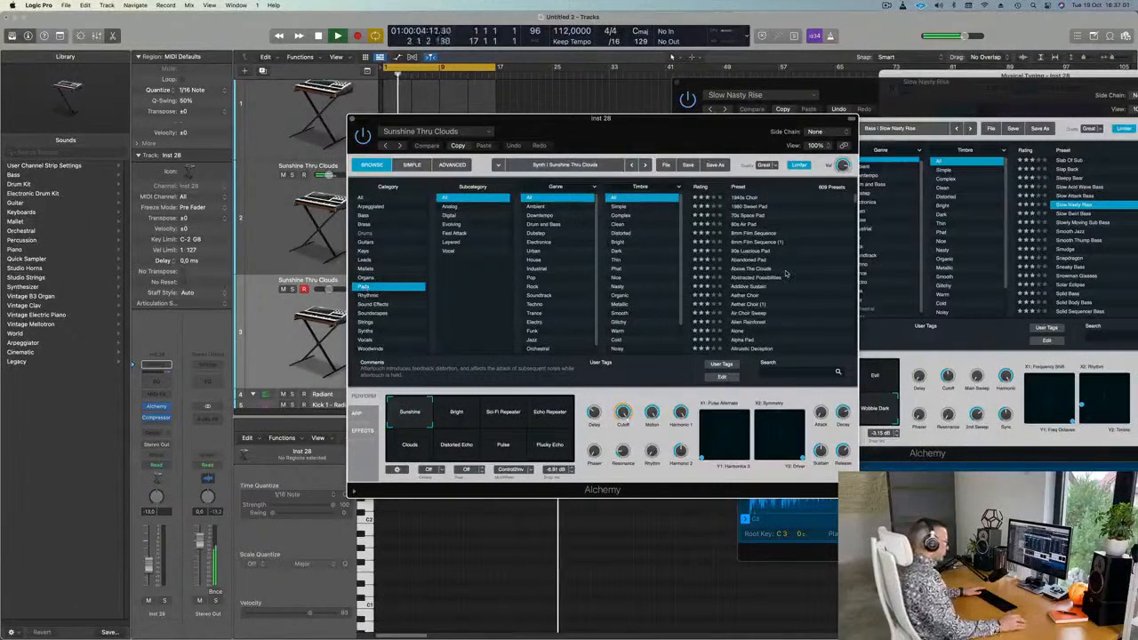
pyautogui.click(750, 260)
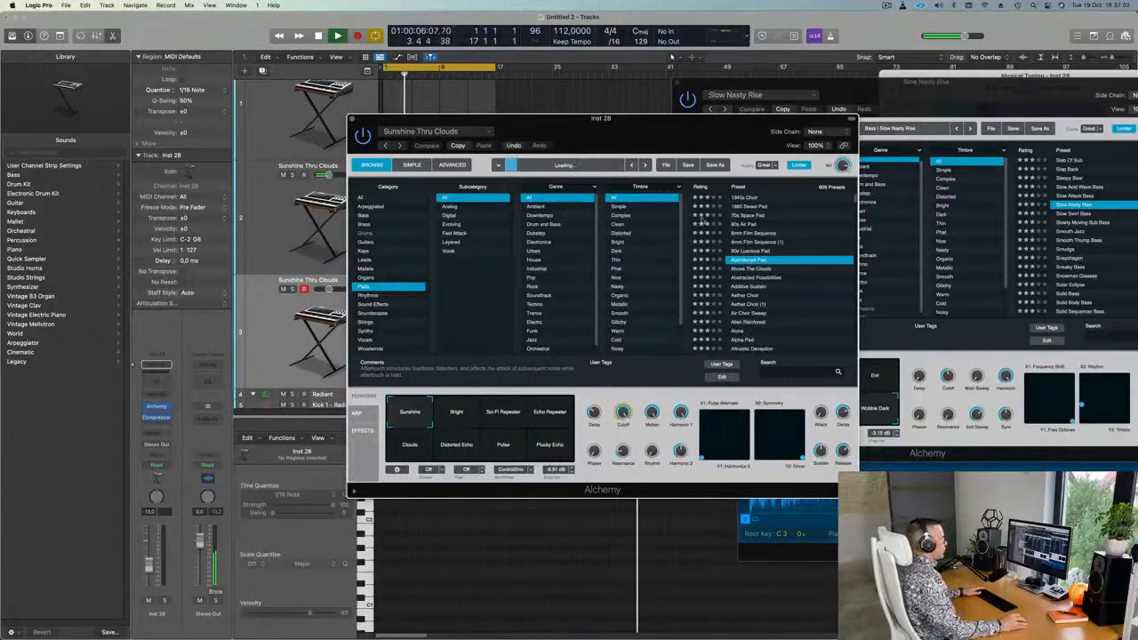
pyautogui.moveTo(622, 119); pyautogui.dragTo(785, 101)
# Close the Slow Nasty Rise Alchemy window and audition the pad with F and E notes via Musical Typing.
pyautogui.click(252, 360)
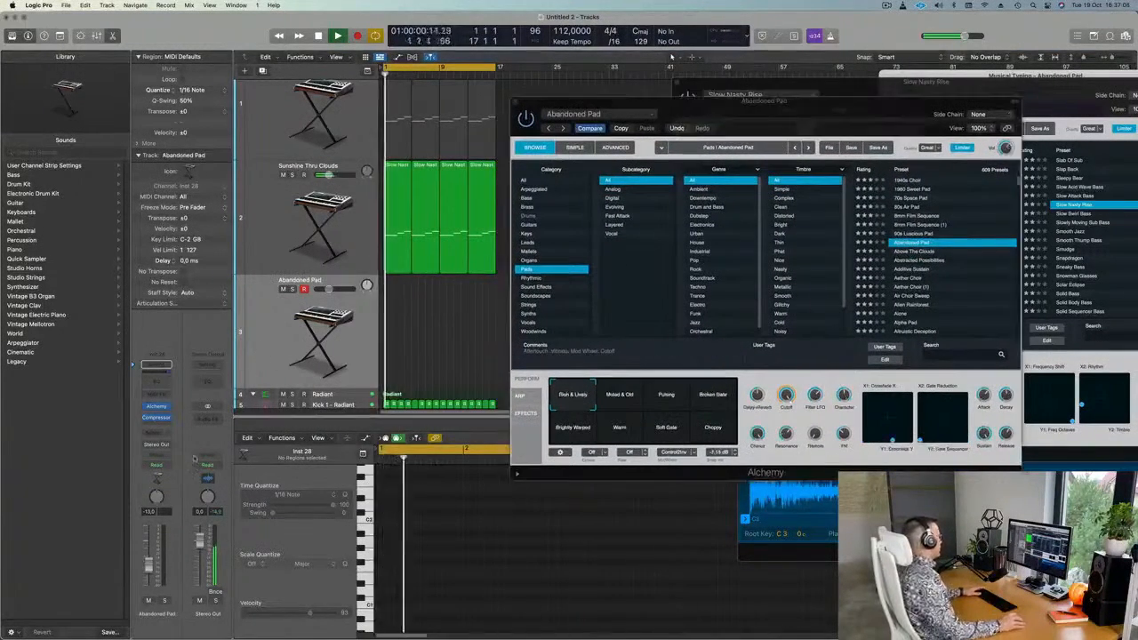
pyautogui.press('Return')
pyautogui.press('Return')
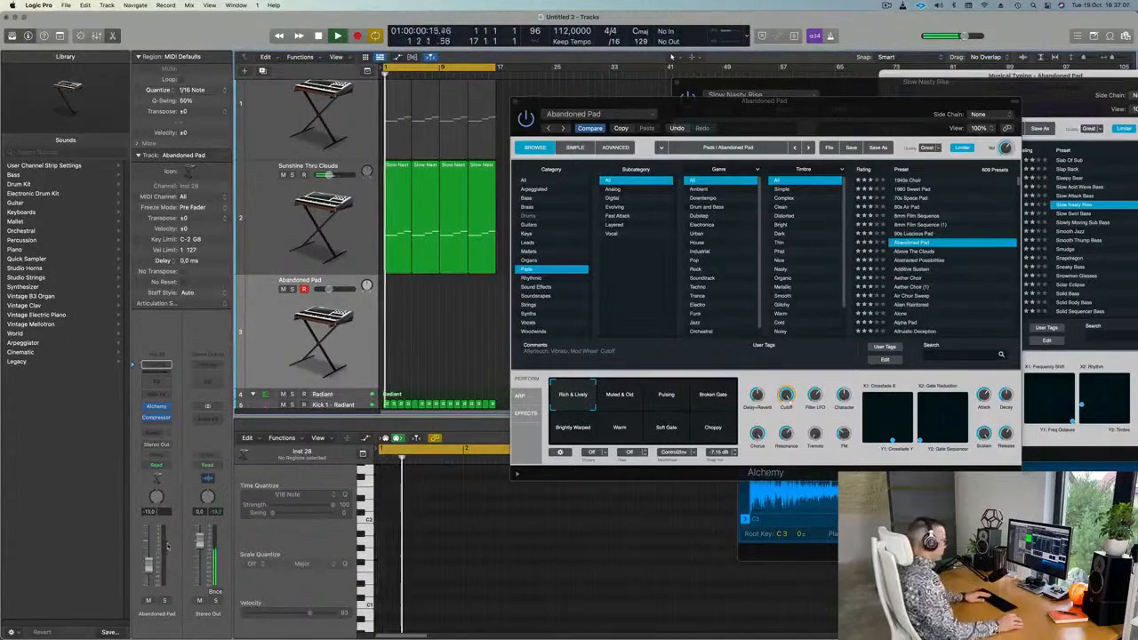
pyautogui.click(677, 83)
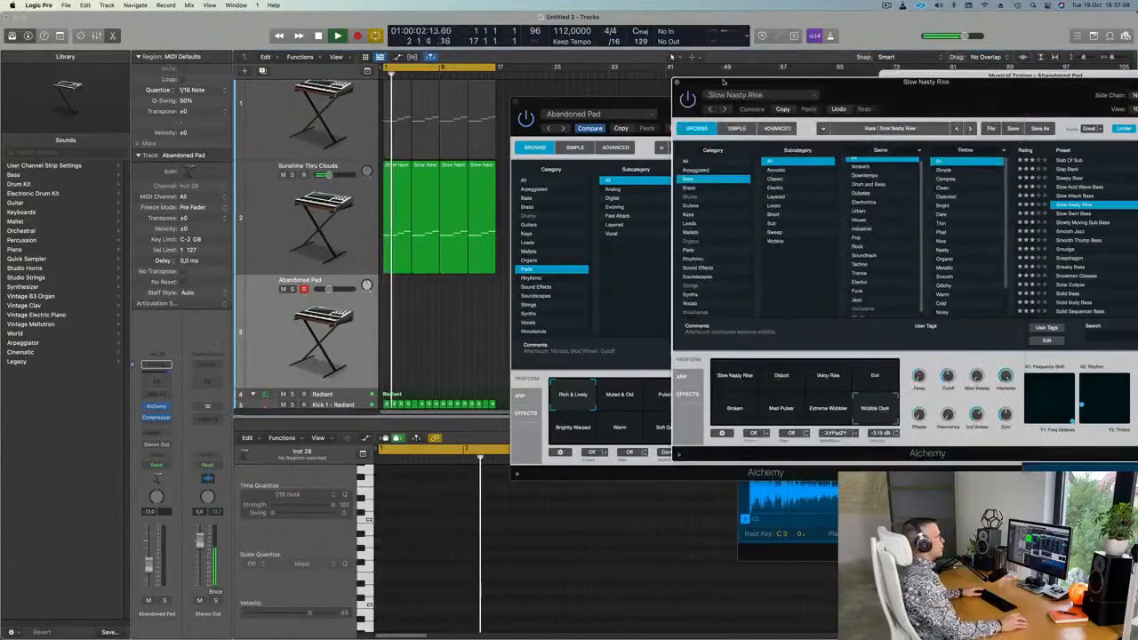
pyautogui.click(680, 82)
pyautogui.press('super+k')
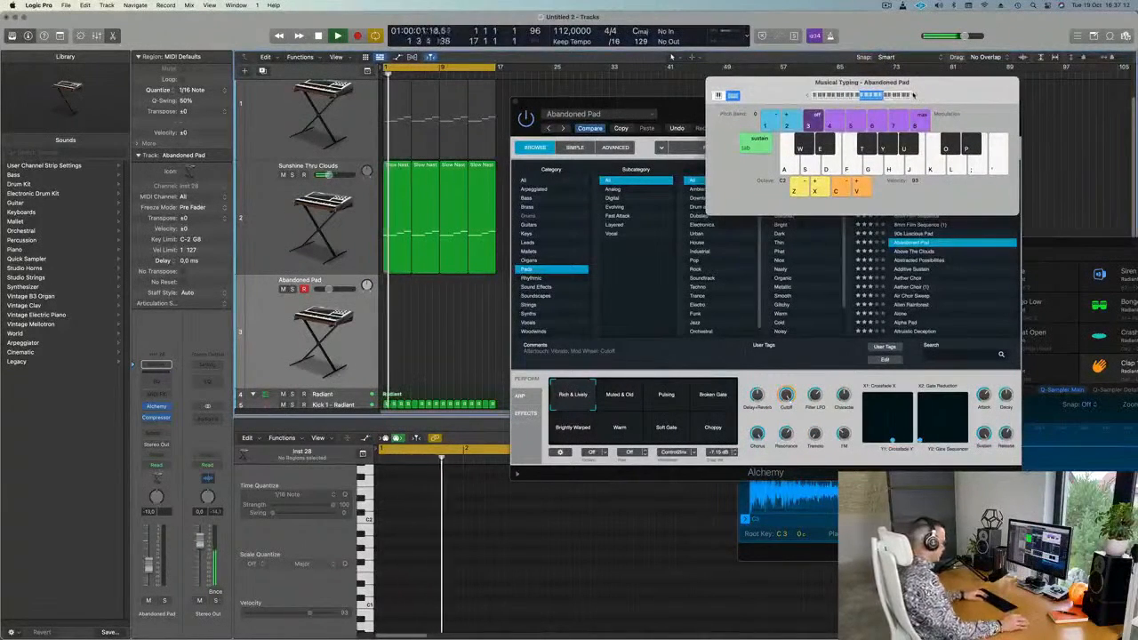
pyautogui.press('f')
pyautogui.press('f')
pyautogui.press('f')
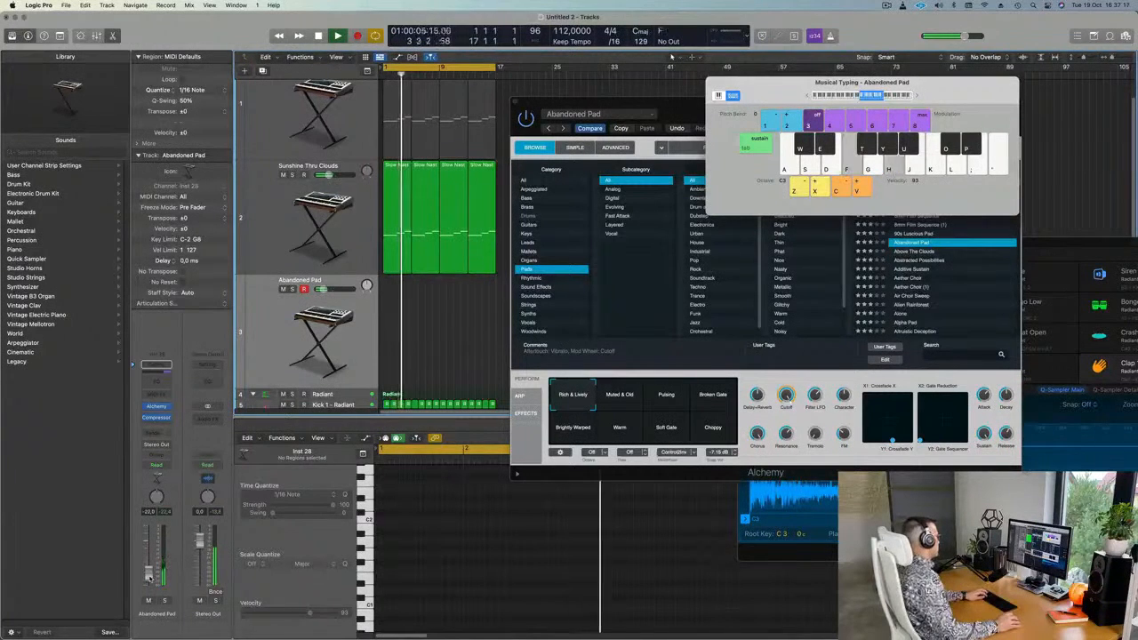
pyautogui.press('d')
pyautogui.press('d')
pyautogui.press('f')
# Switch to the Abstracted Possibilities preset and play E minor and G chords.
pyautogui.press('g')
pyautogui.click(919, 265)
pyautogui.click(919, 260)
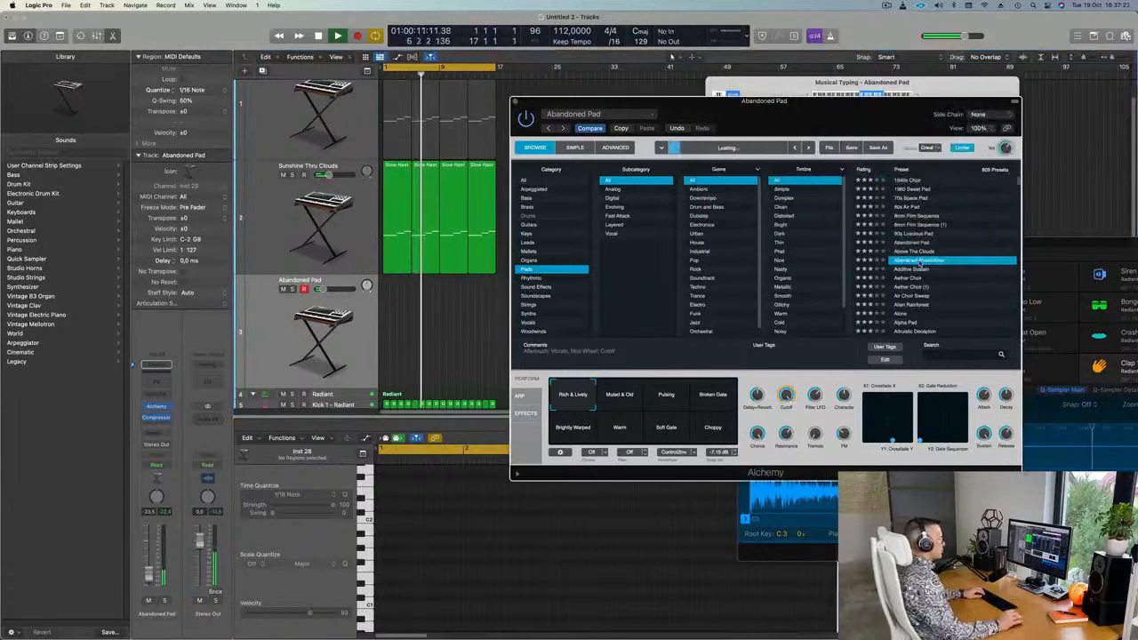
pyautogui.press('d')
pyautogui.press('j')
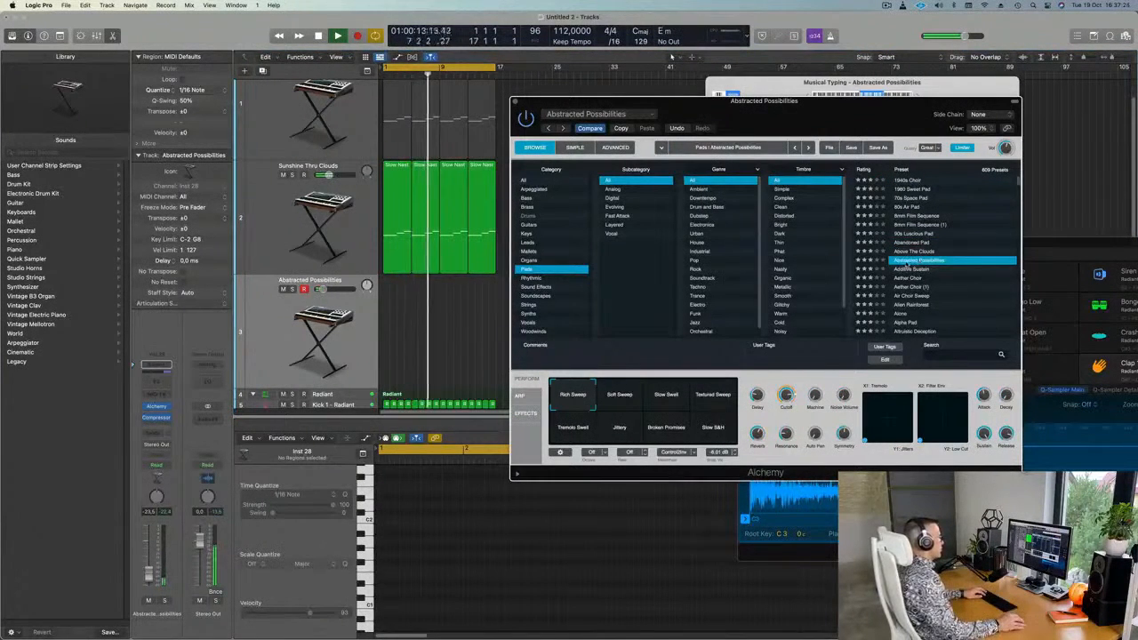
pyautogui.press('s')
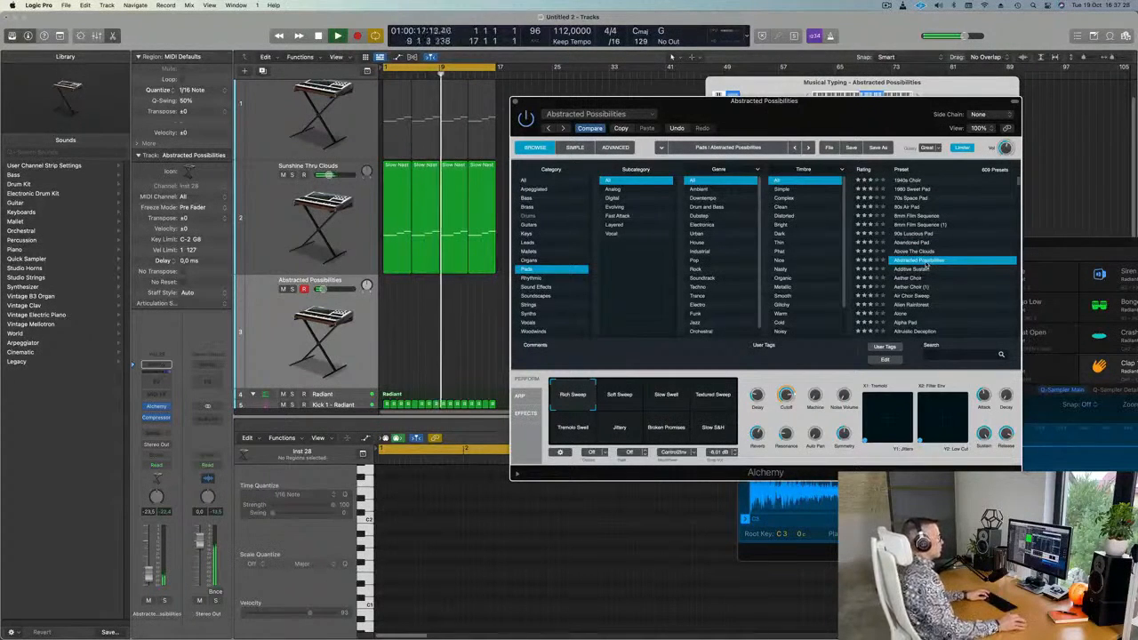
# Try the Slow Swell variation, load Aether Choir on track 3, and start recording.
pyautogui.click(667, 396)
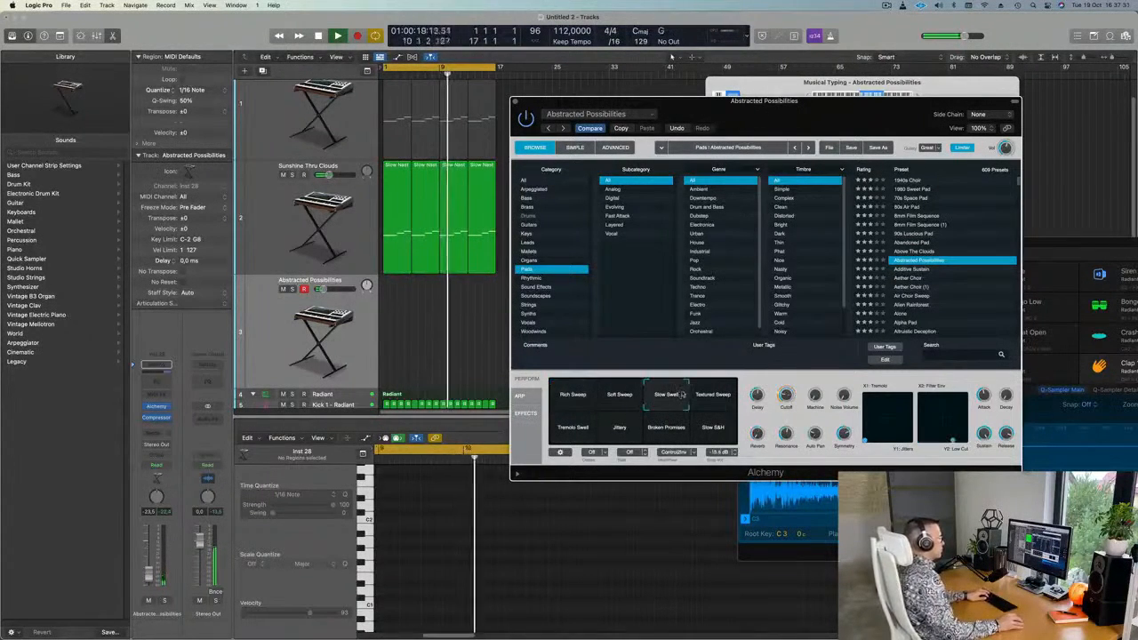
pyautogui.click(912, 278)
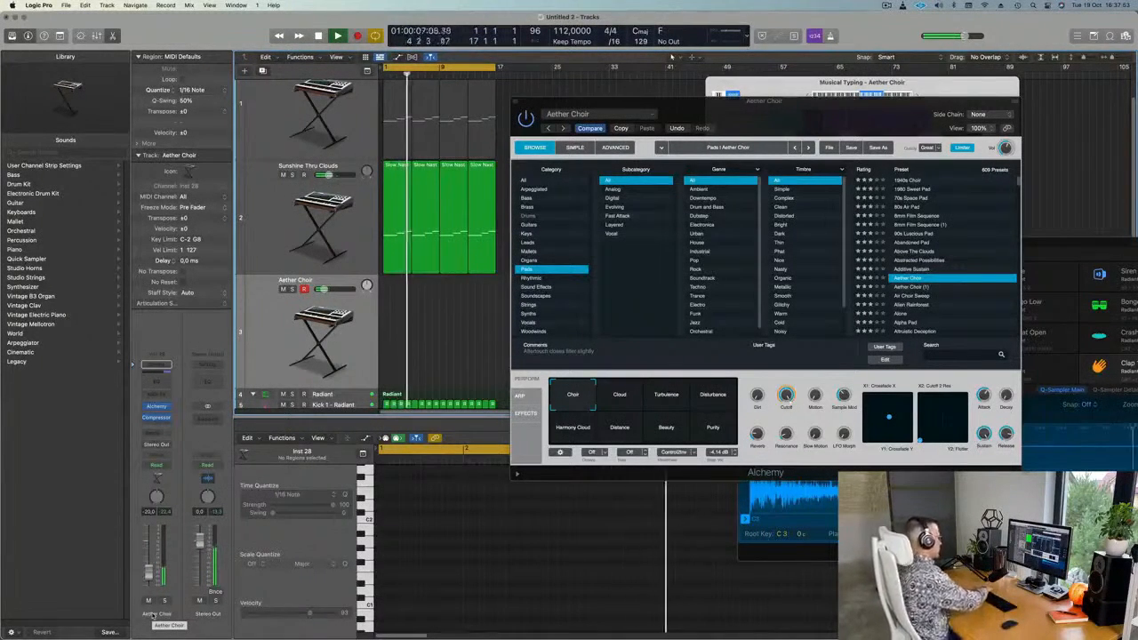
pyautogui.press('r')
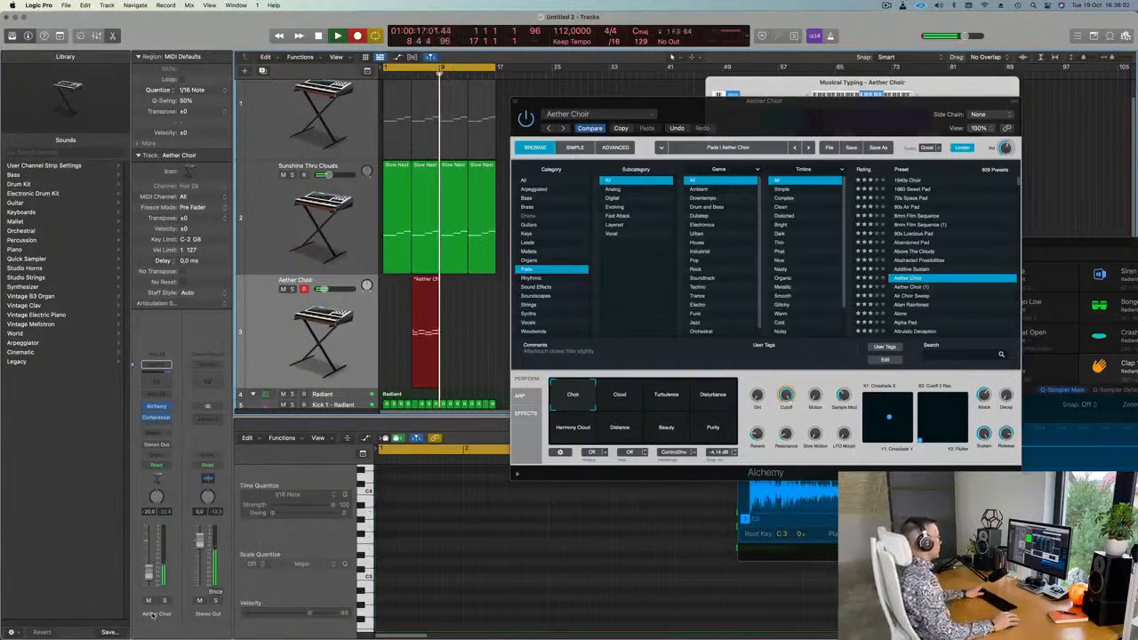
# Stop the choir recording and quit Chrome, Photos, Messages and Mail from the Dock.
pyautogui.press('space')
pyautogui.moveTo(151, 635)
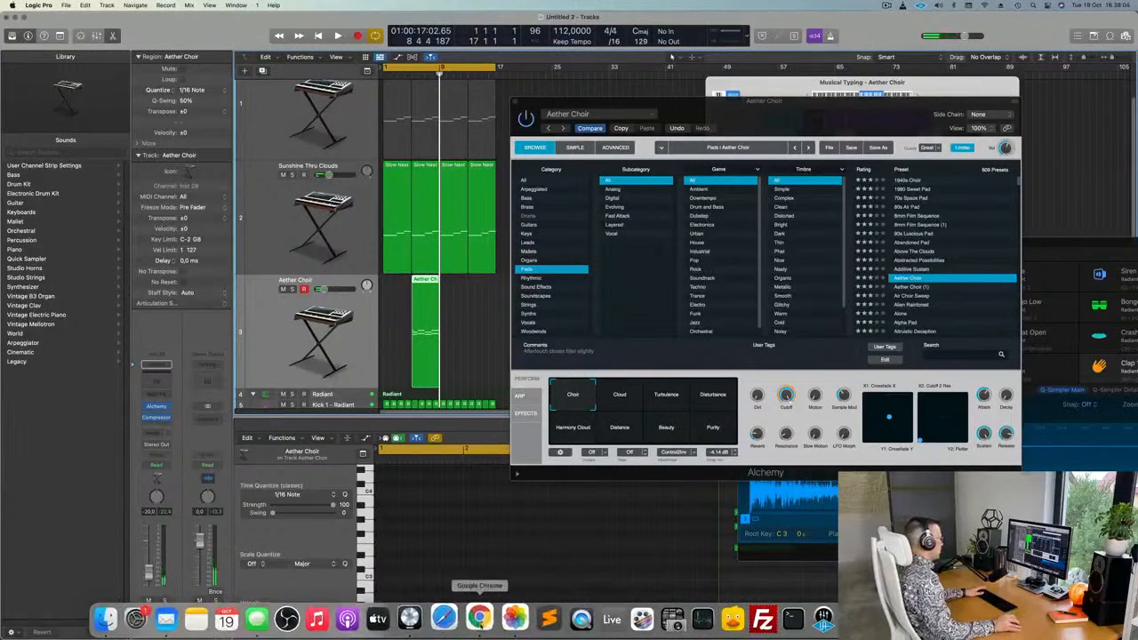
pyautogui.rightClick(480, 622)
pyautogui.click(484, 581)
pyautogui.rightClick(511, 618)
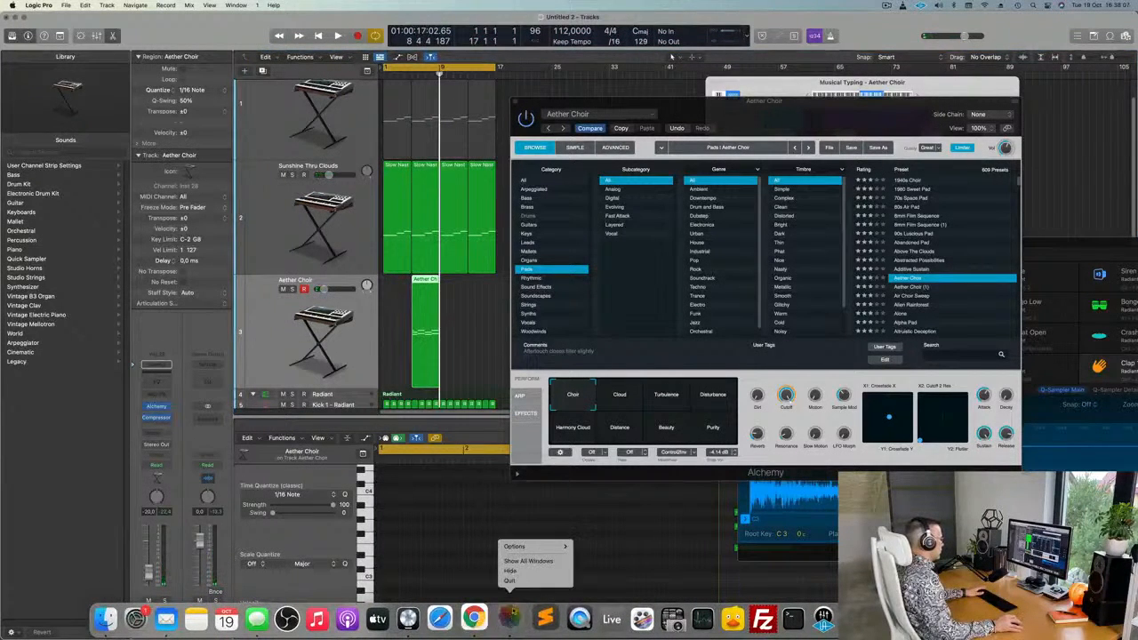
pyautogui.click(511, 581)
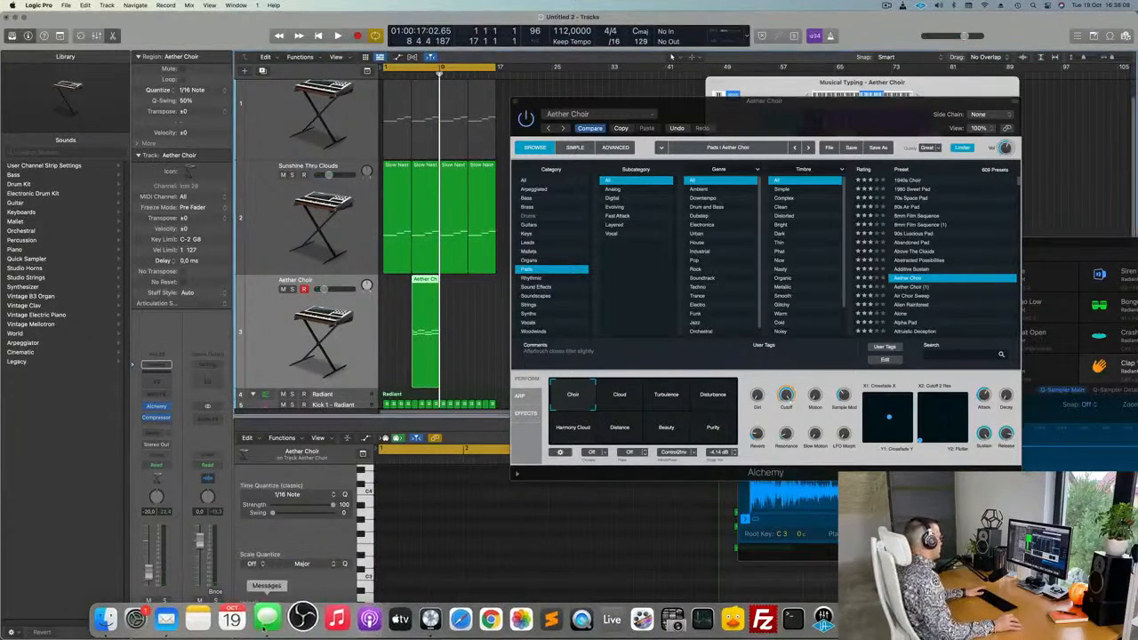
pyautogui.rightClick(267, 619)
pyautogui.click(276, 582)
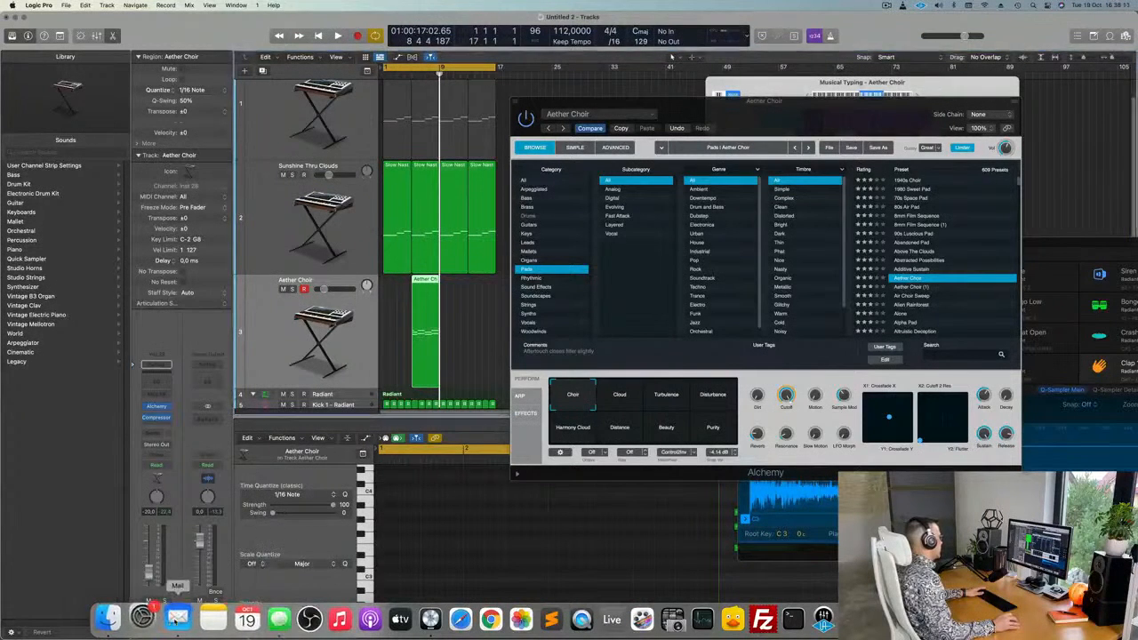
pyautogui.rightClick(181, 614)
pyautogui.click(192, 582)
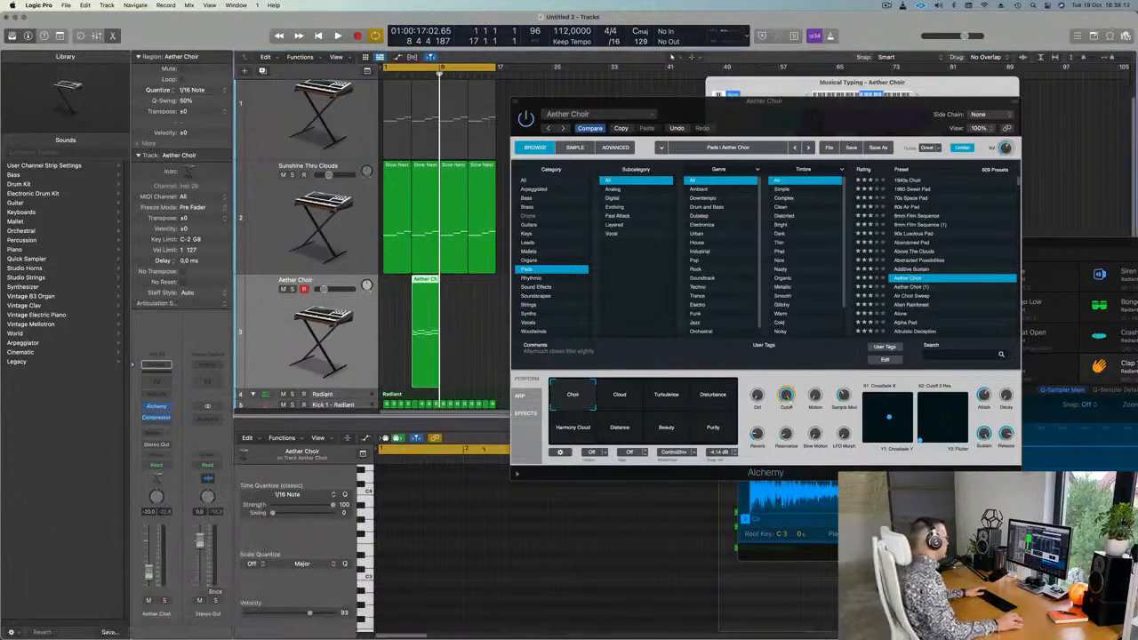
# Move the Aether Choir region to bar 1 and shift its two opening notes to the region start.
pyautogui.moveTo(432, 280); pyautogui.dragTo(401, 287)
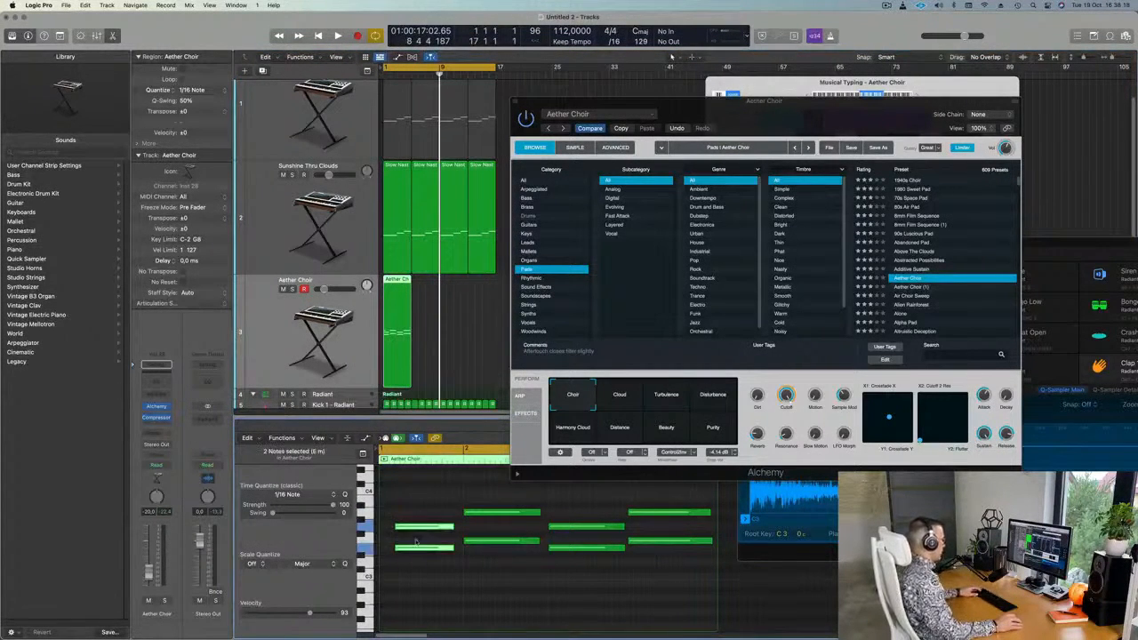
pyautogui.moveTo(428, 527); pyautogui.dragTo(413, 528)
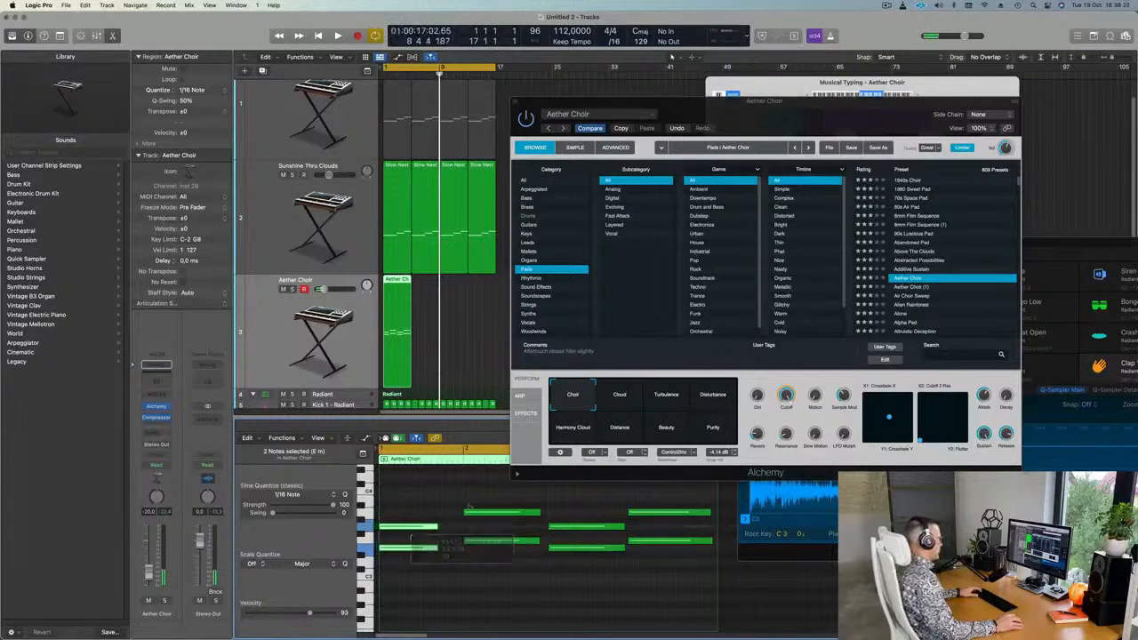
pyautogui.press('super+a')
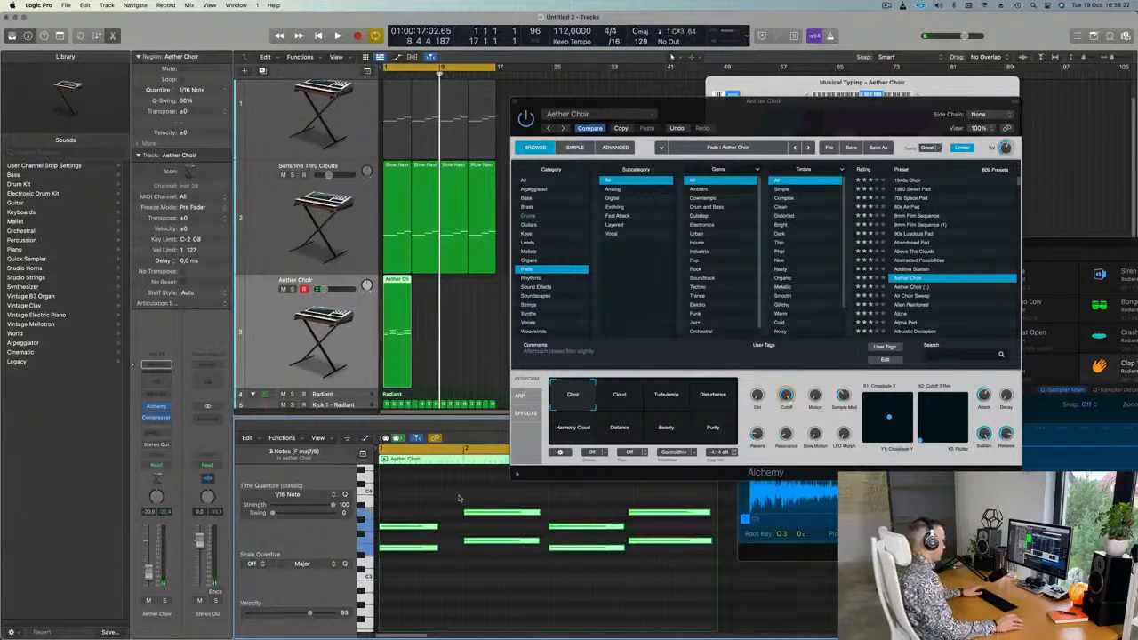
pyautogui.moveTo(453, 503); pyautogui.dragTo(462, 528)
pyautogui.press('space')
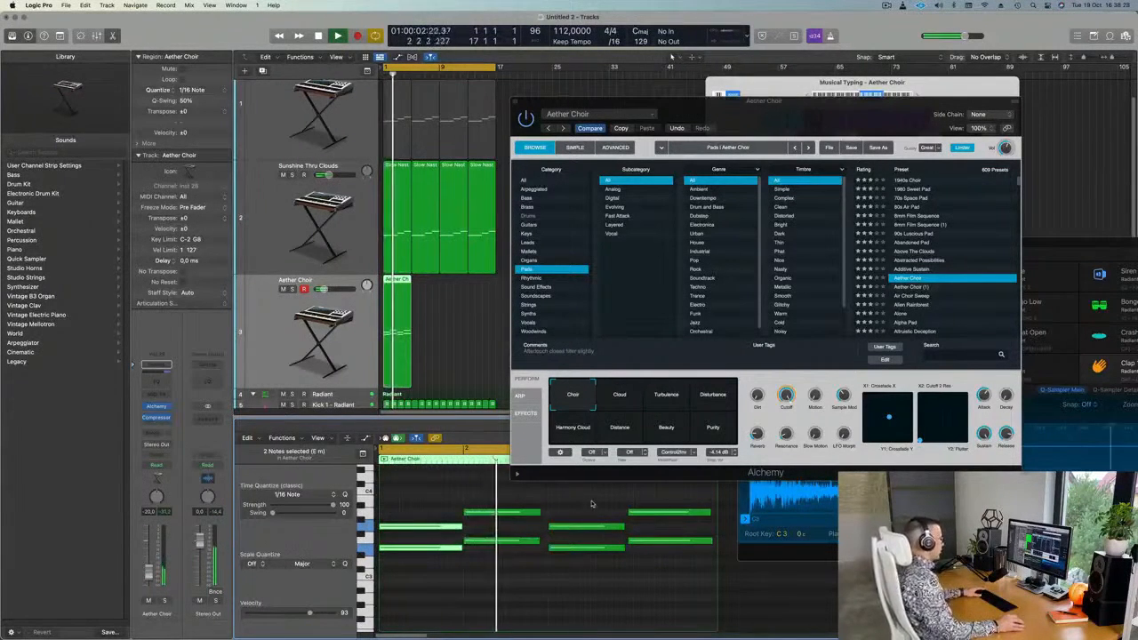
pyautogui.moveTo(648, 501)
pyautogui.mouseDown()
pyautogui.moveTo(658, 543)
pyautogui.moveTo(655, 513)
pyautogui.mouseUp()
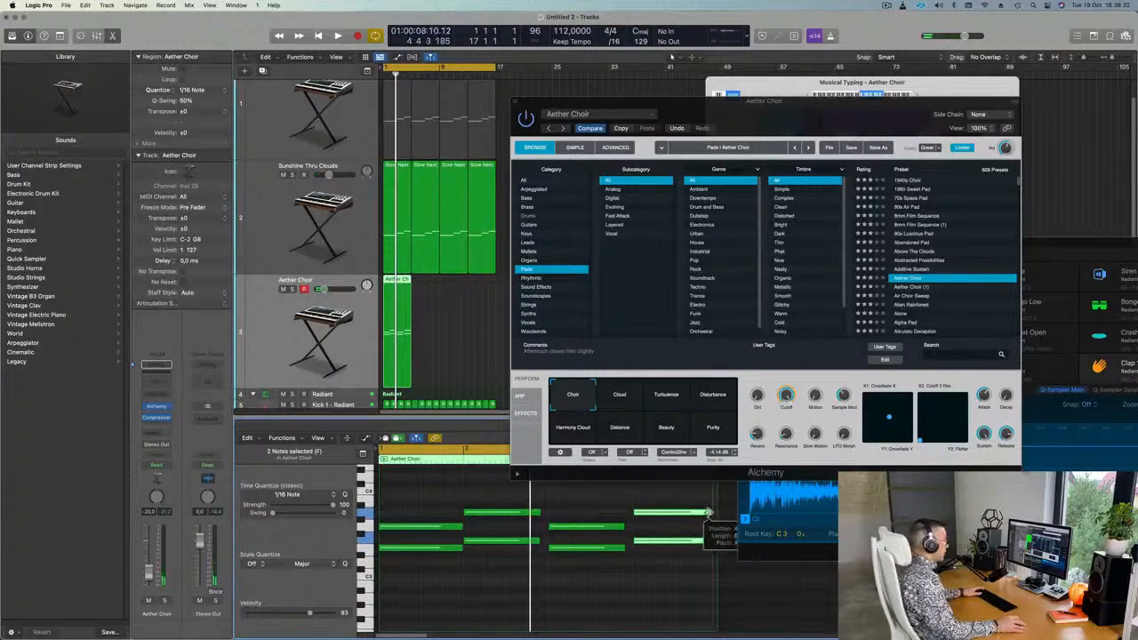
pyautogui.moveTo(826, 120); pyautogui.dragTo(860, 106)
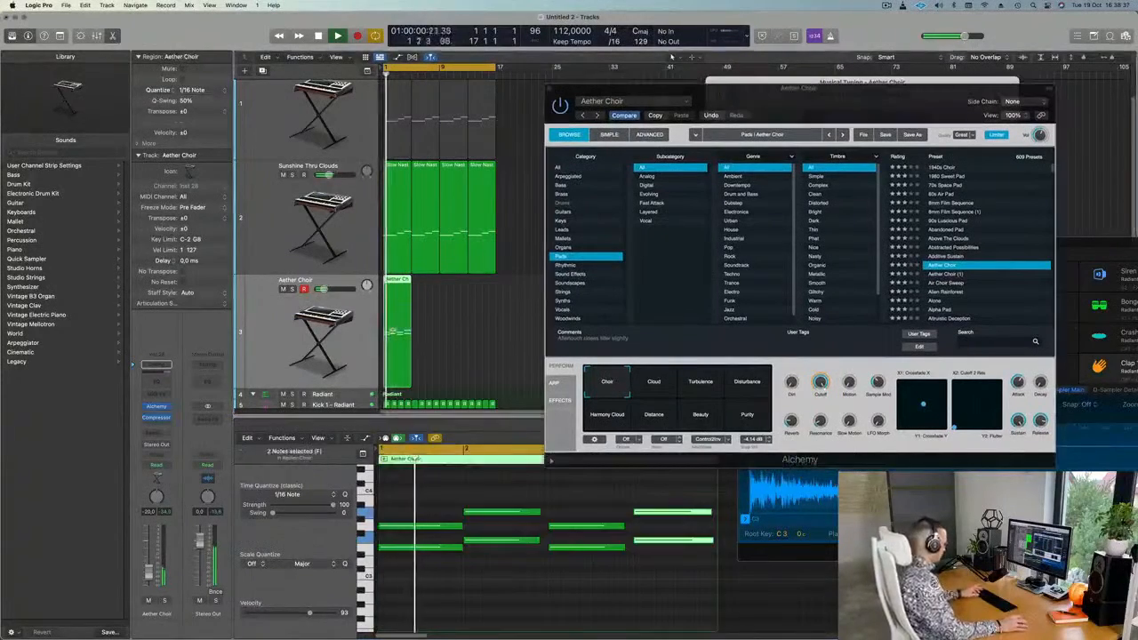
pyautogui.moveTo(879, 108); pyautogui.dragTo(806, 98)
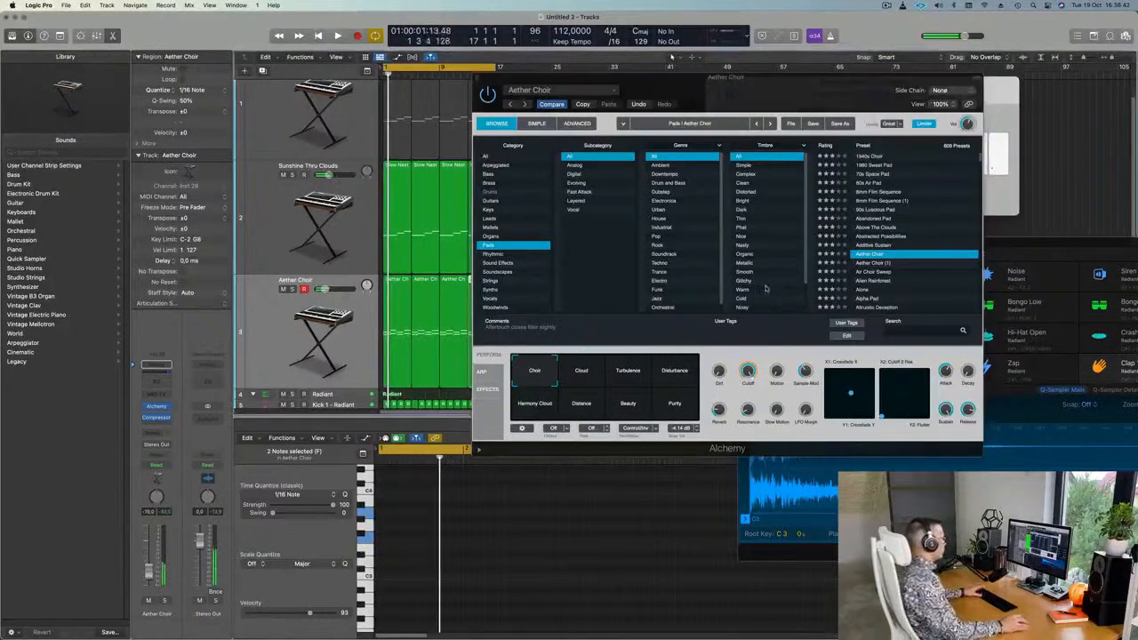
# Audition Alchemy performance variations, settle on Cloud, and raise the Aether Choir volume to -10.6 dB.
pyautogui.moveTo(719, 91); pyautogui.dragTo(767, 82)
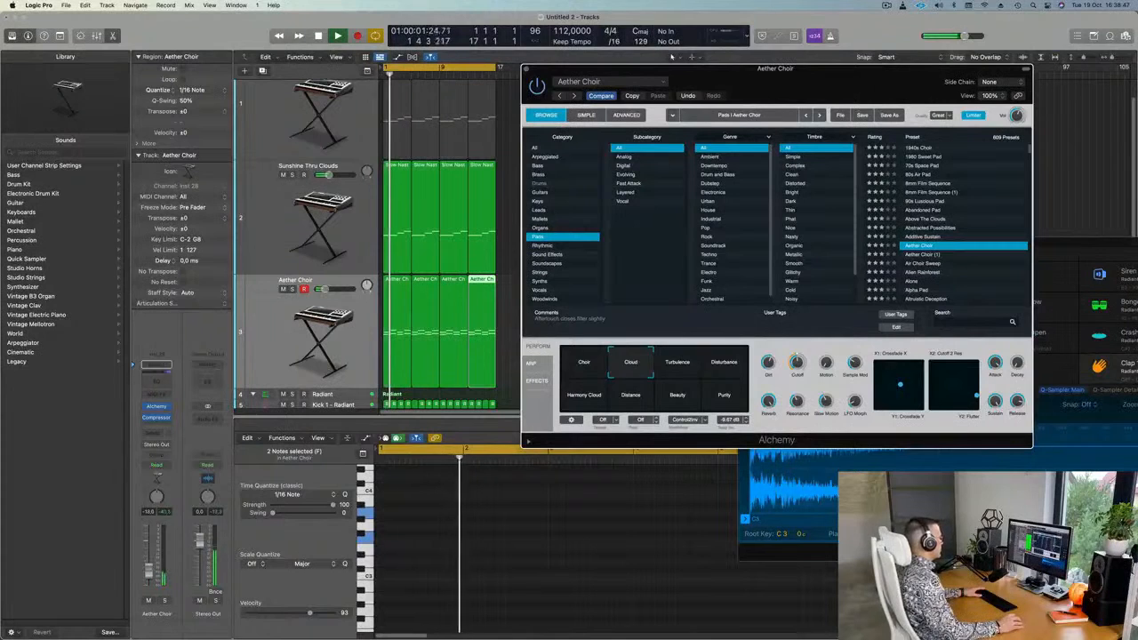
pyautogui.click(679, 365)
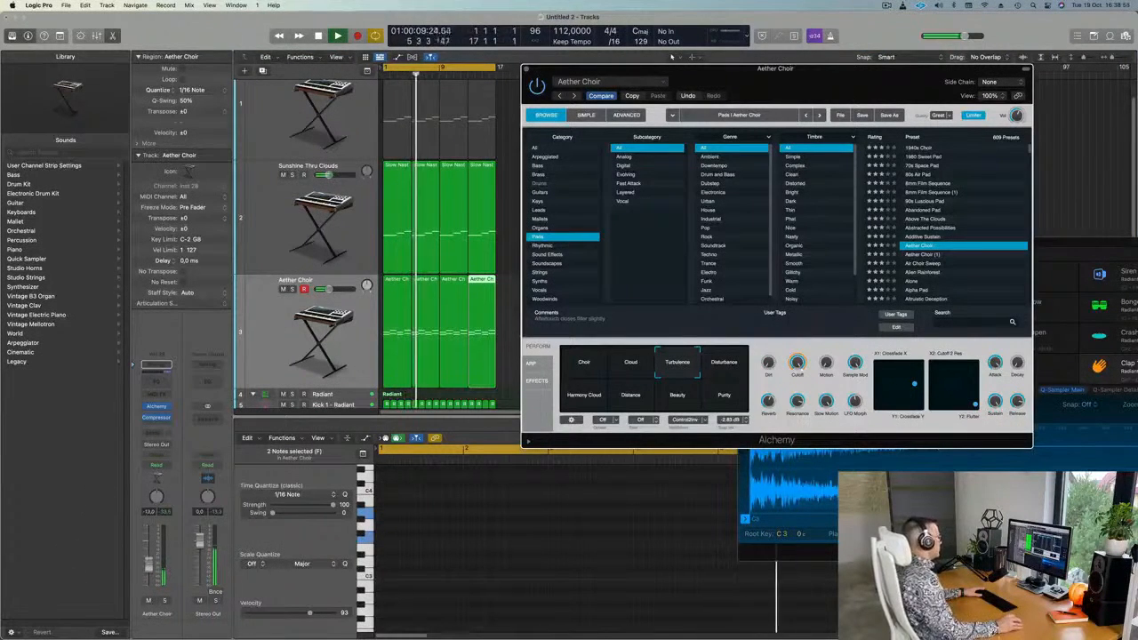
pyautogui.click(718, 369)
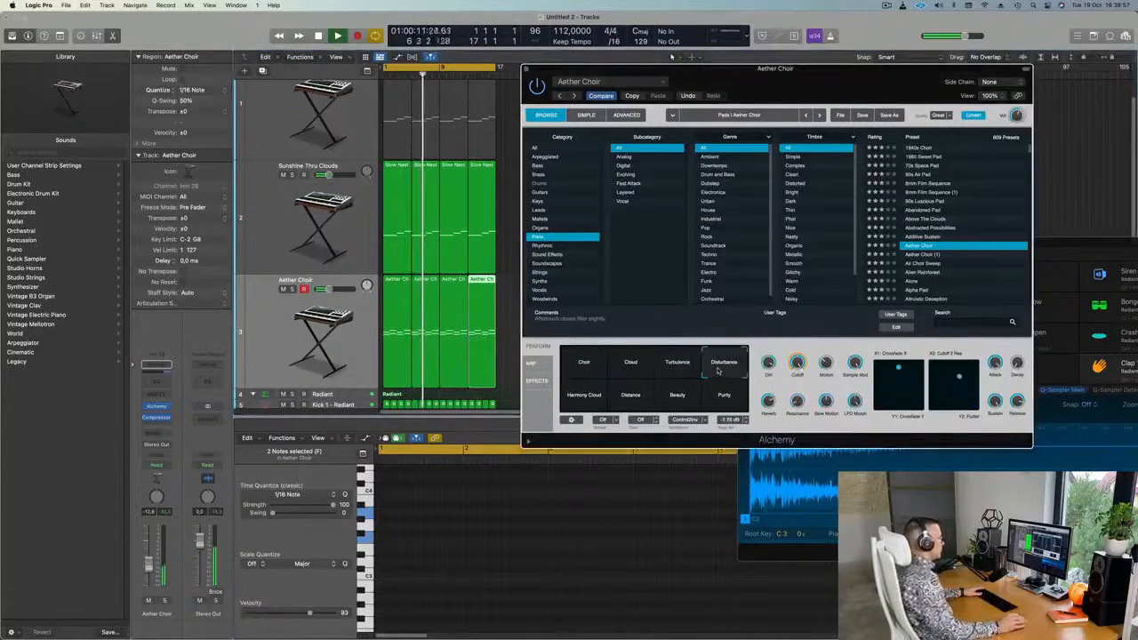
pyautogui.click(586, 397)
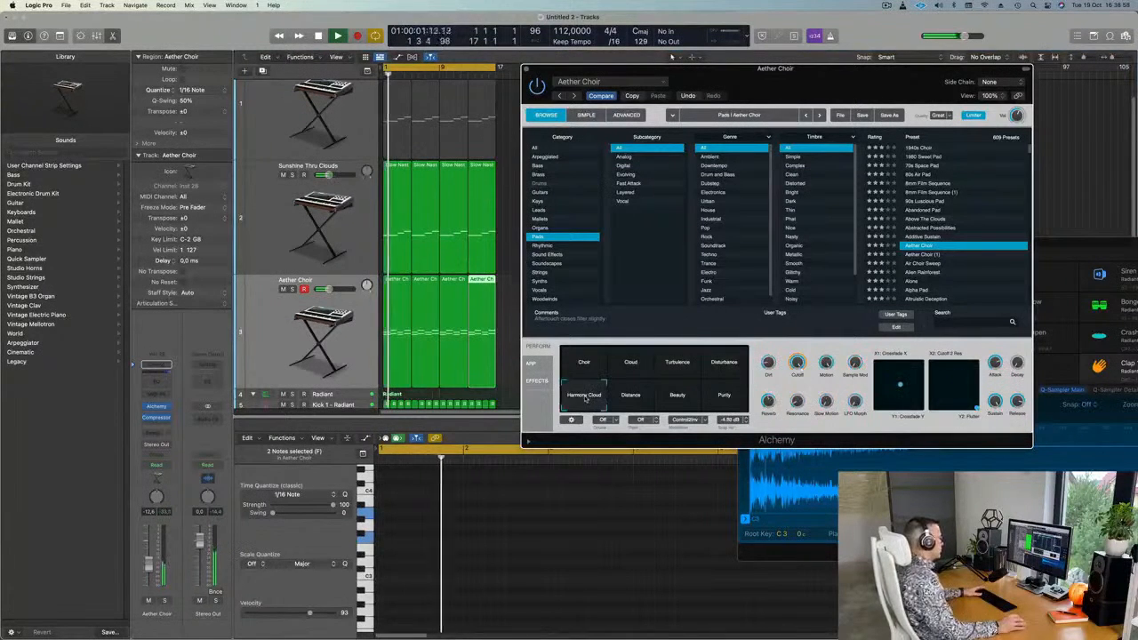
pyautogui.click(636, 402)
pyautogui.click(682, 398)
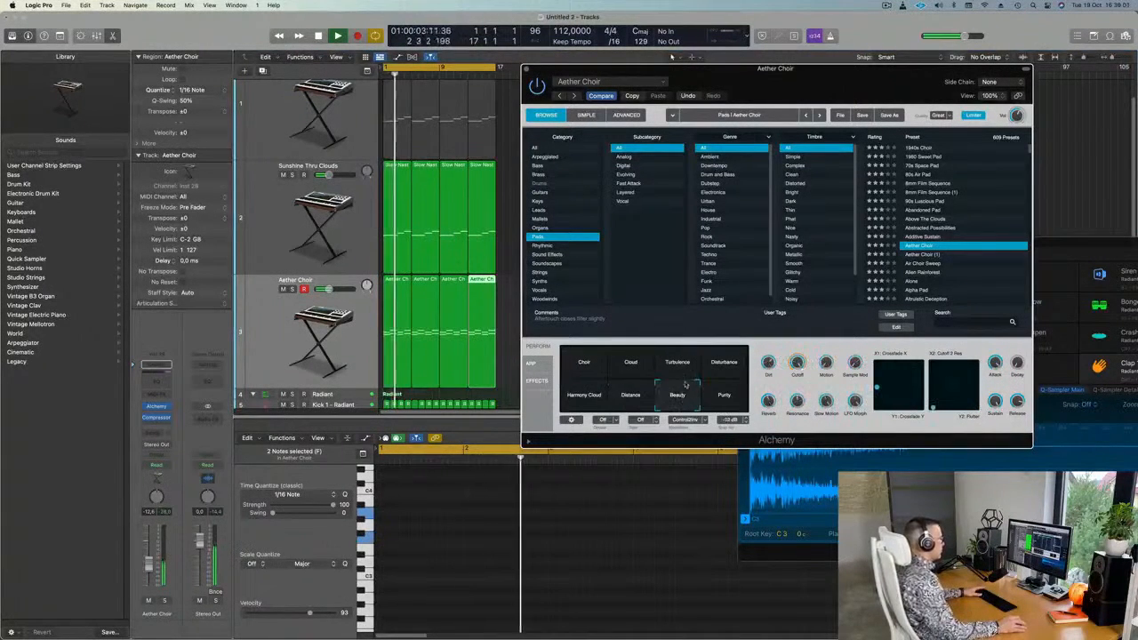
pyautogui.click(728, 394)
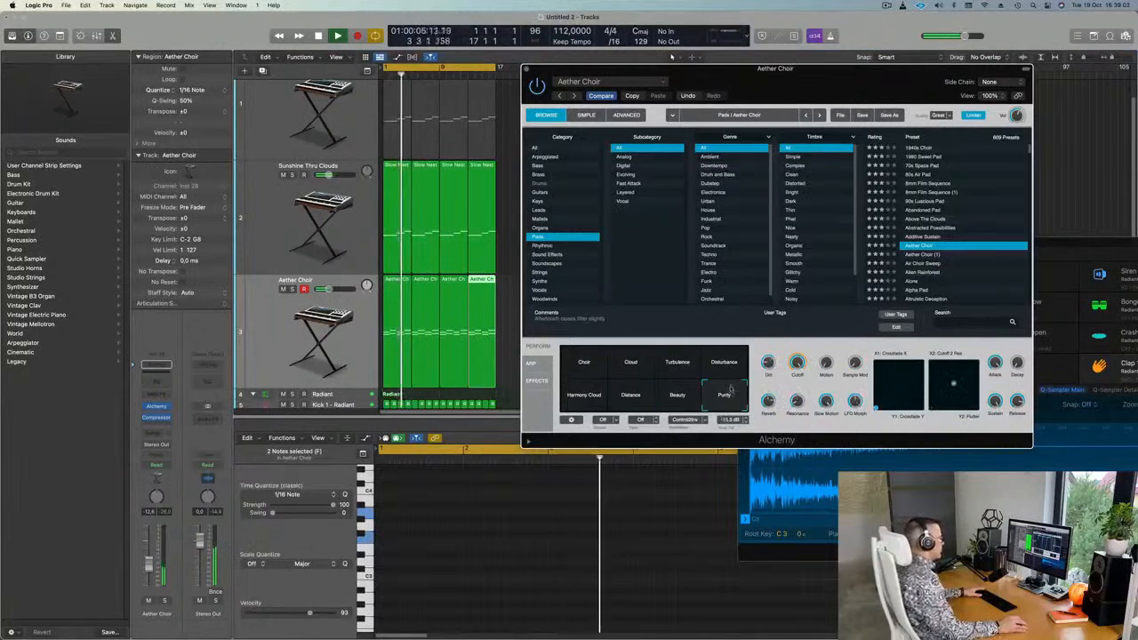
pyautogui.click(678, 368)
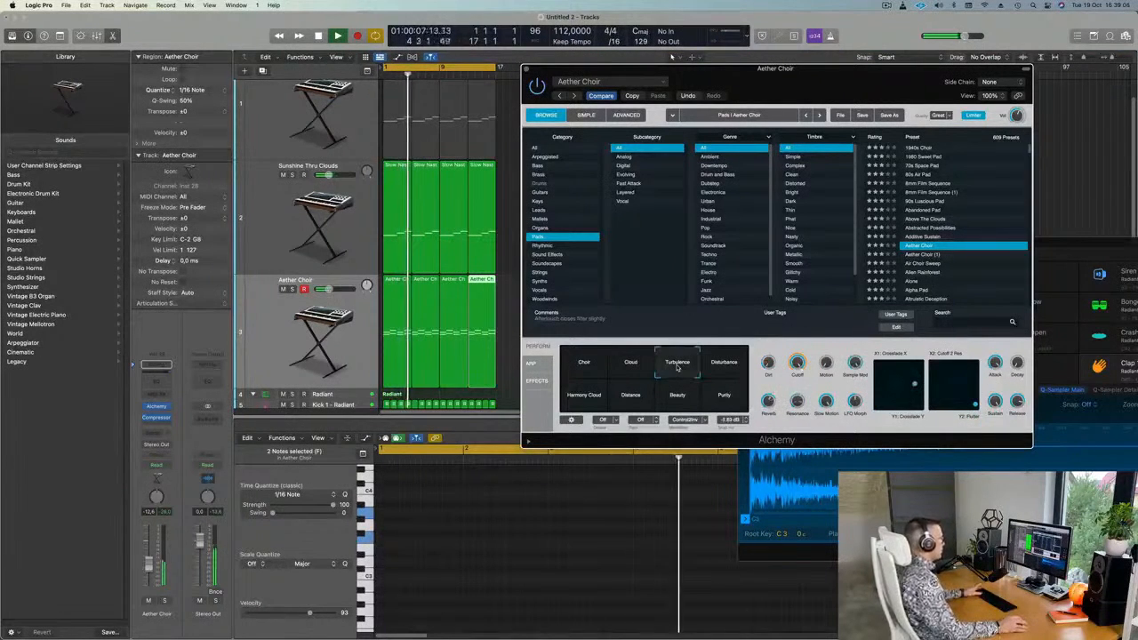
pyautogui.click(629, 367)
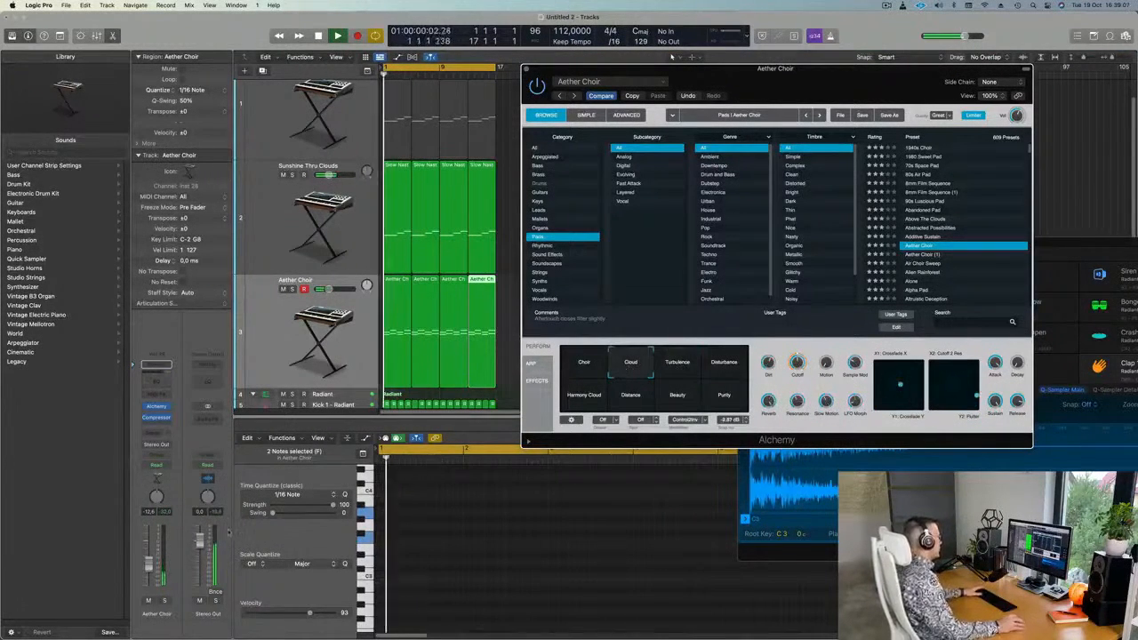
pyautogui.moveTo(149, 566); pyautogui.dragTo(148, 564)
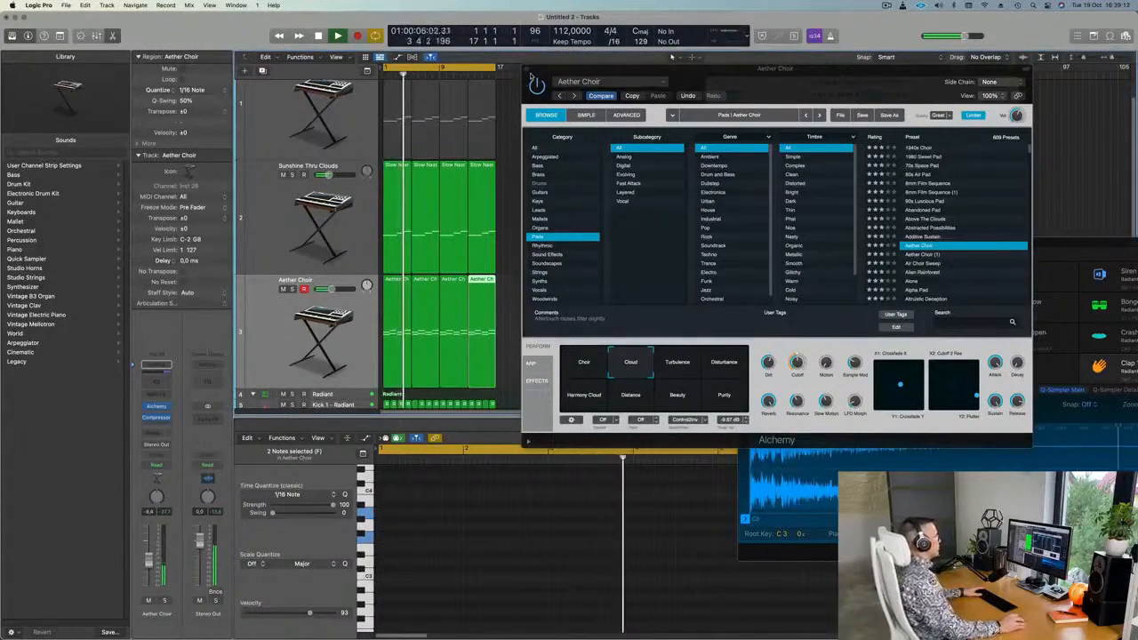
# Close the Alchemy window, bring all tracks into view, and play the four Aether Choir regions.
pyautogui.click(526, 69)
pyautogui.hscroll(-2, 536, 162)
pyautogui.scroll(-3, 536, 162)
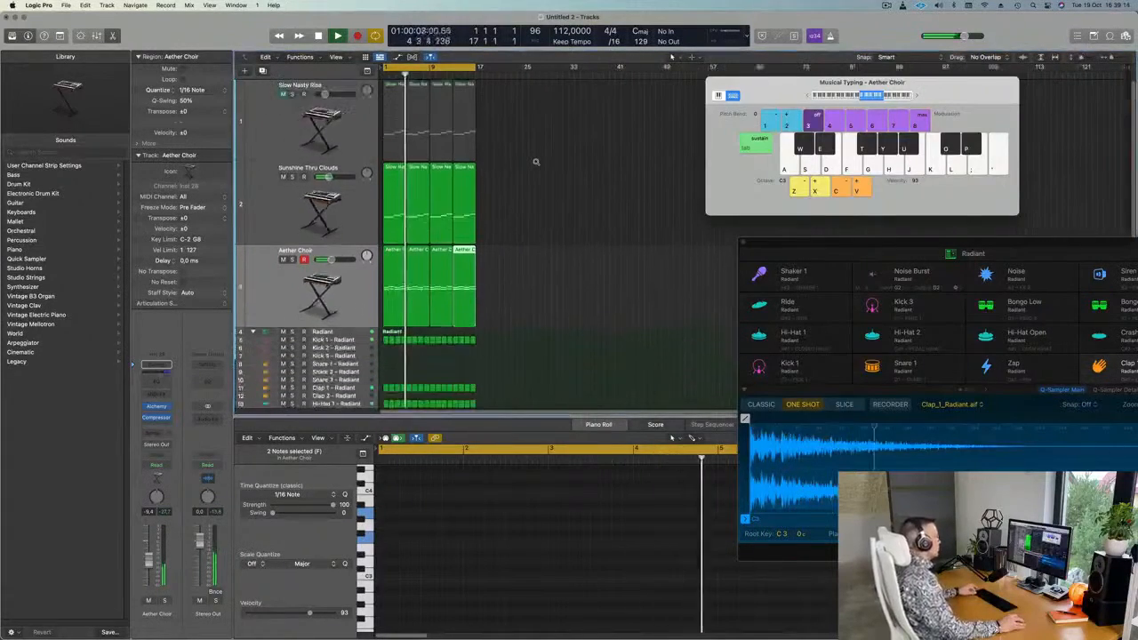
pyautogui.scroll(-3, 536, 163)
pyautogui.hscroll(4, 544, 169)
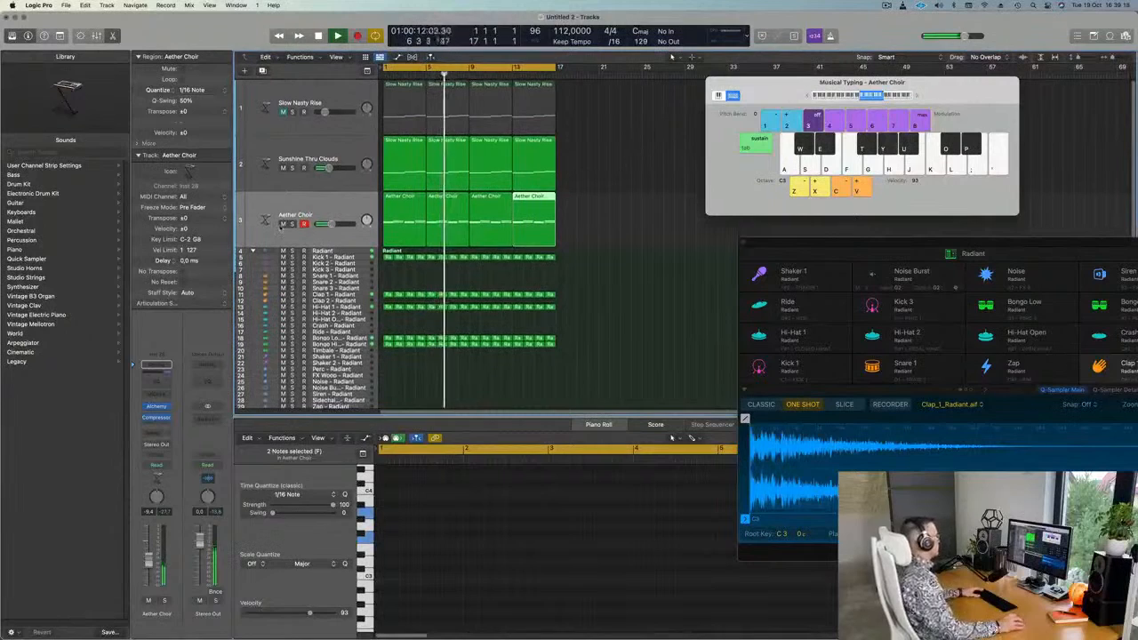
pyautogui.click(309, 203)
pyautogui.press('space')
# Return the playhead to the project start and reselect the Aether Choir regions to view their notes.
pyautogui.moveTo(419, 623)
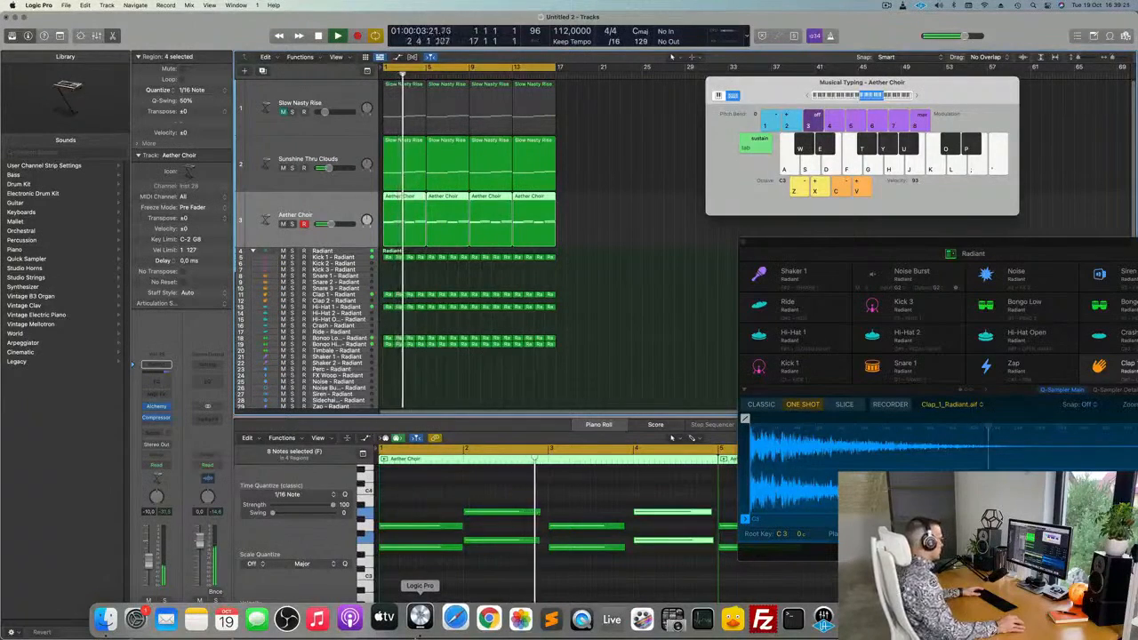
pyautogui.rightClick(999, 620)
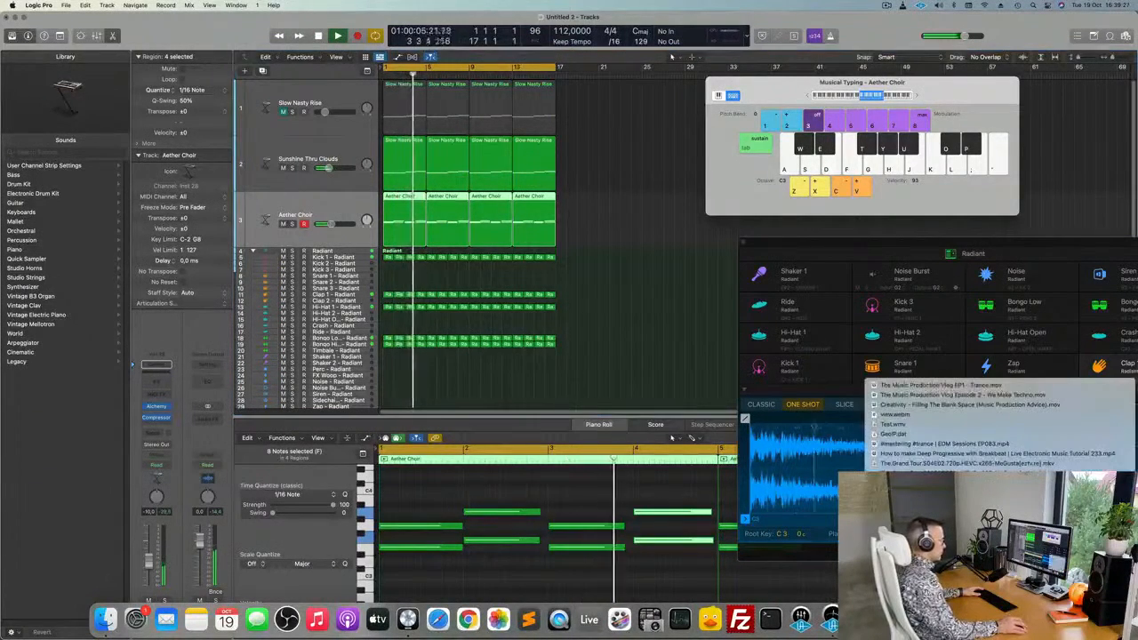
pyautogui.press('Escape')
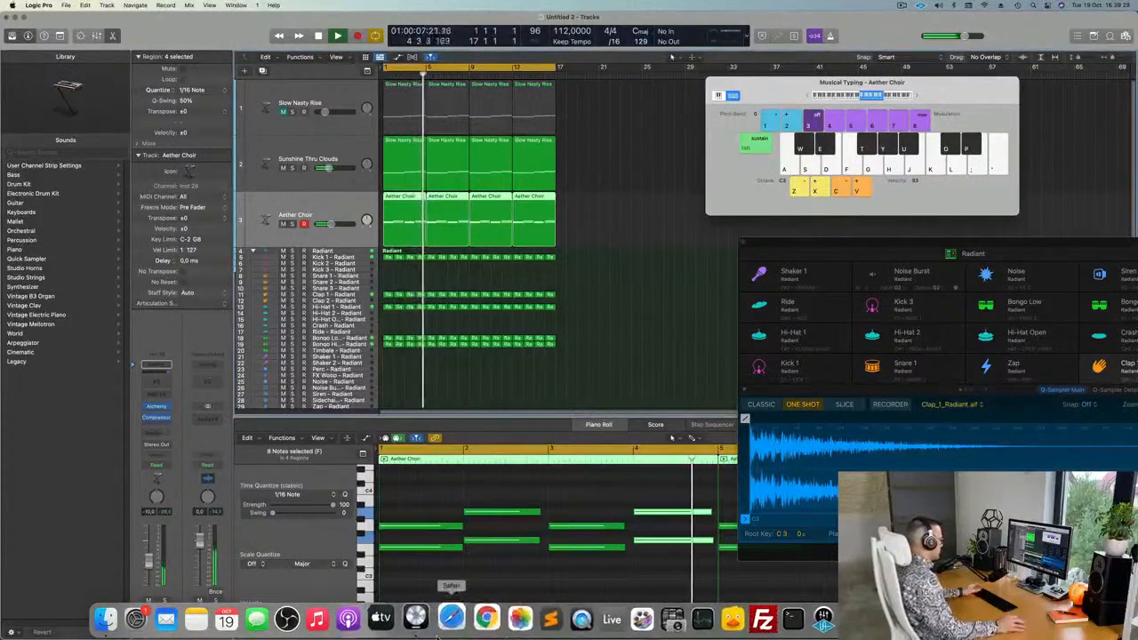
pyautogui.click(668, 327)
pyautogui.press('Return')
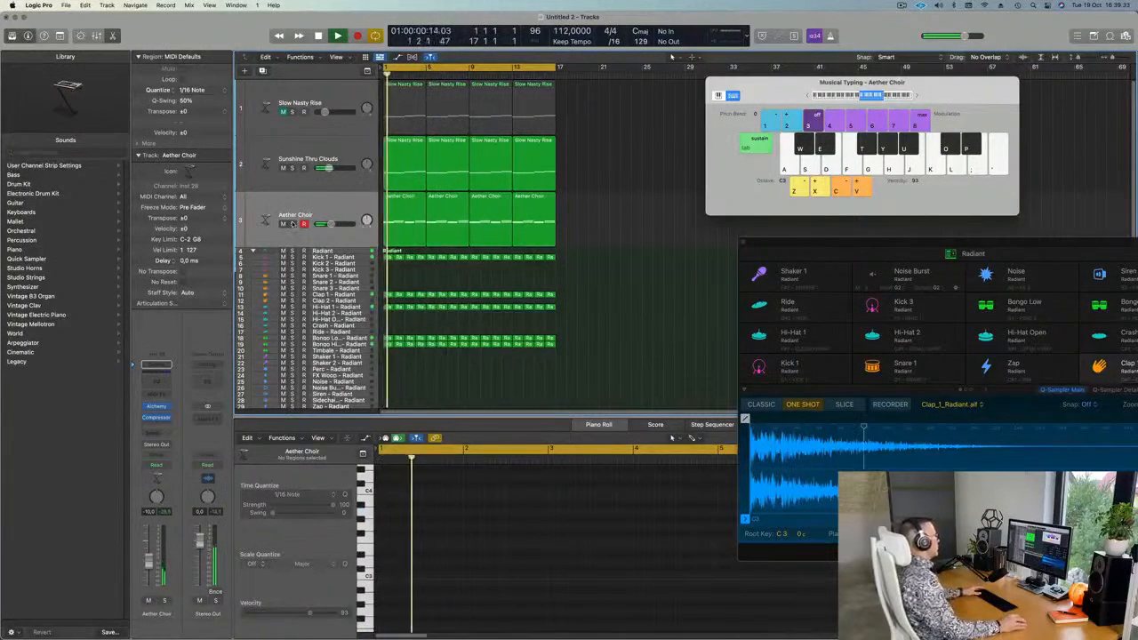
pyautogui.click(332, 206)
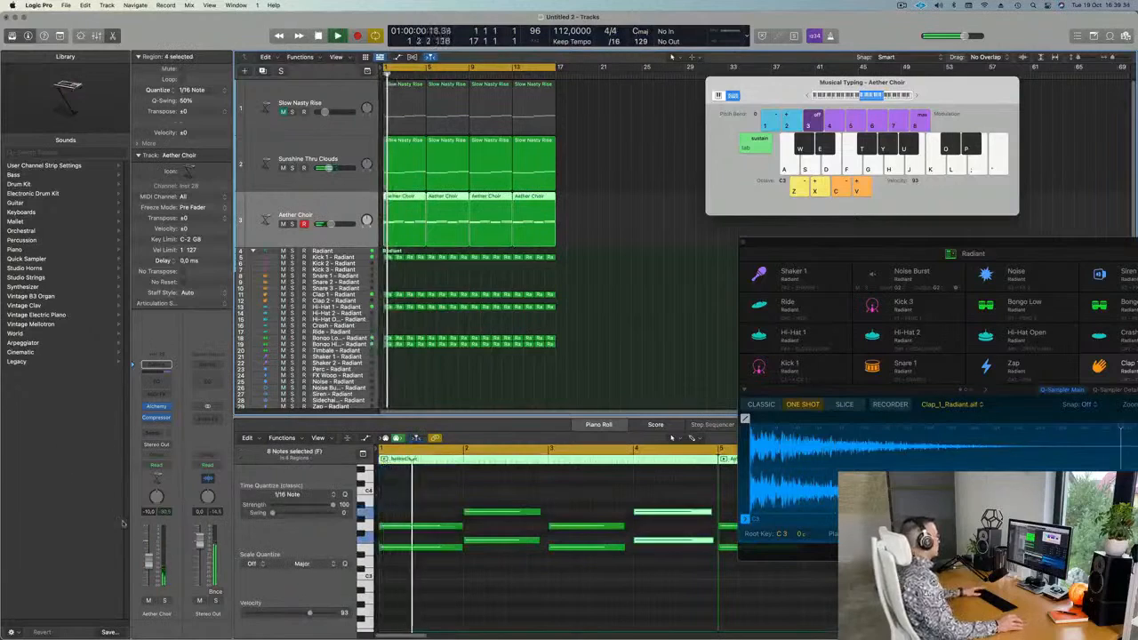
pyautogui.click(620, 221)
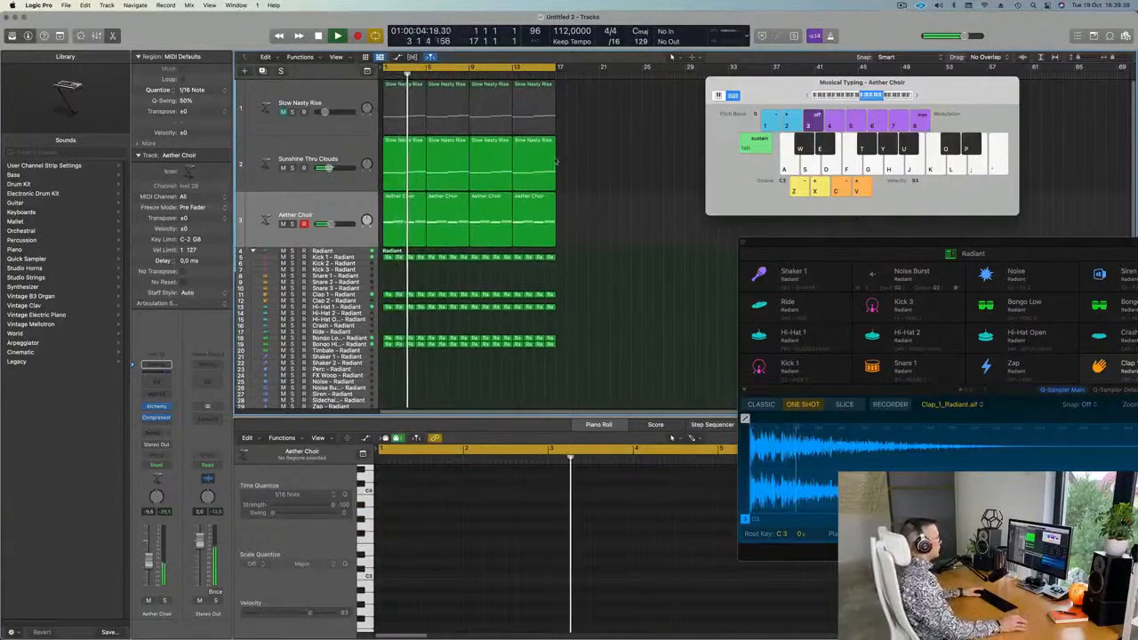
pyautogui.click(337, 205)
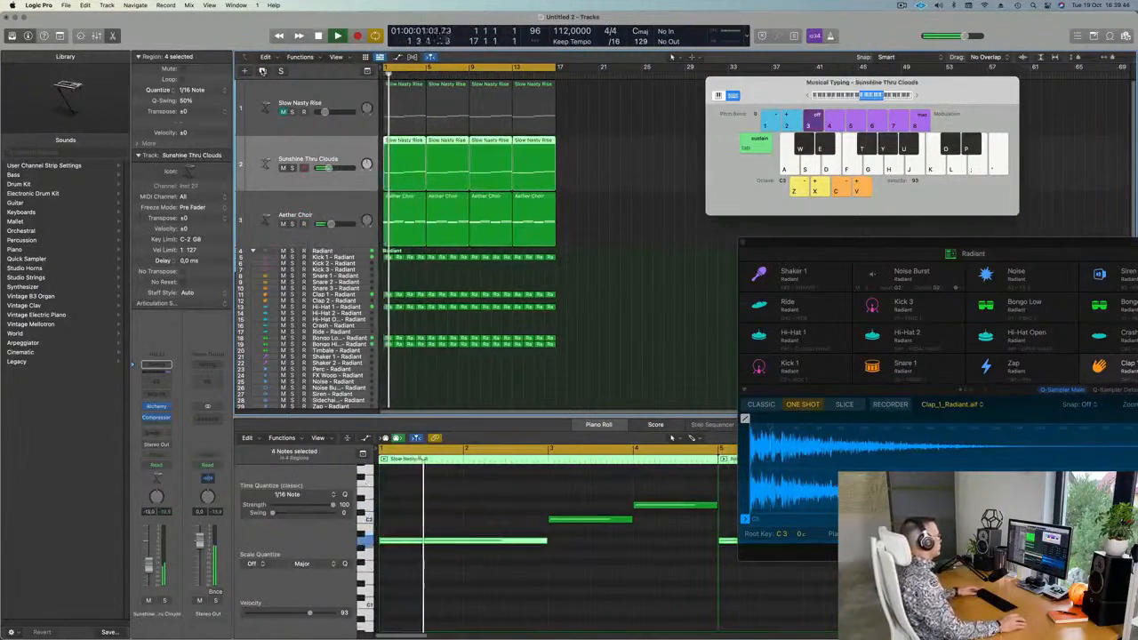
# Duplicate the Sunshine Thru Clouds track and delete the Slow Nasty Rise track.
pyautogui.click(567, 169)
pyautogui.press('super+d')
pyautogui.moveTo(596, 168); pyautogui.dragTo(400, 149)
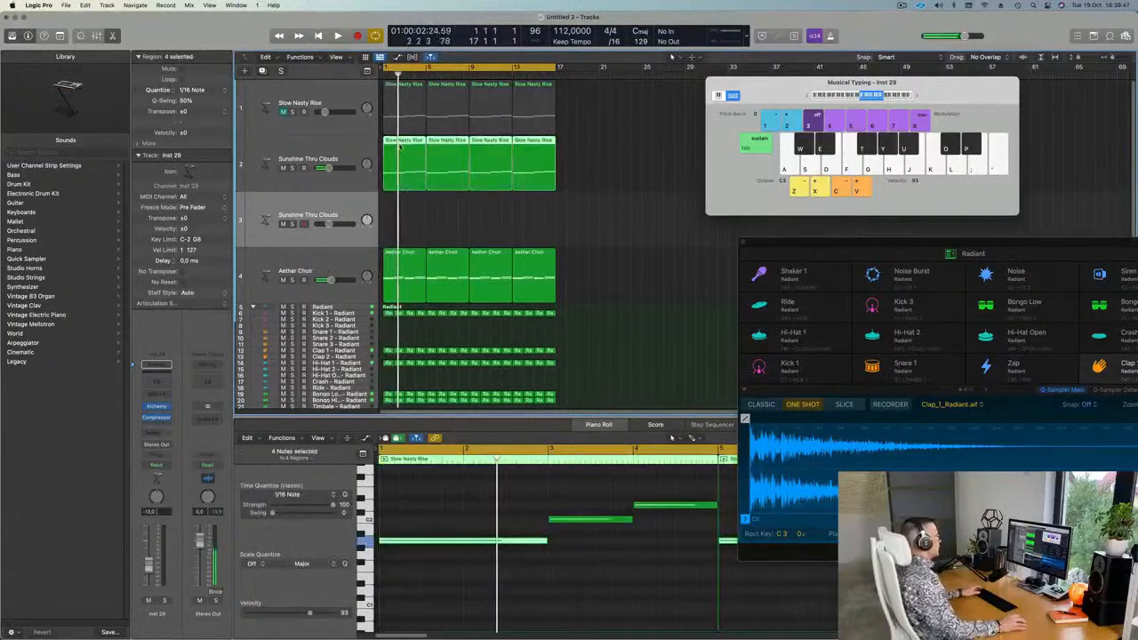
pyautogui.click(342, 92)
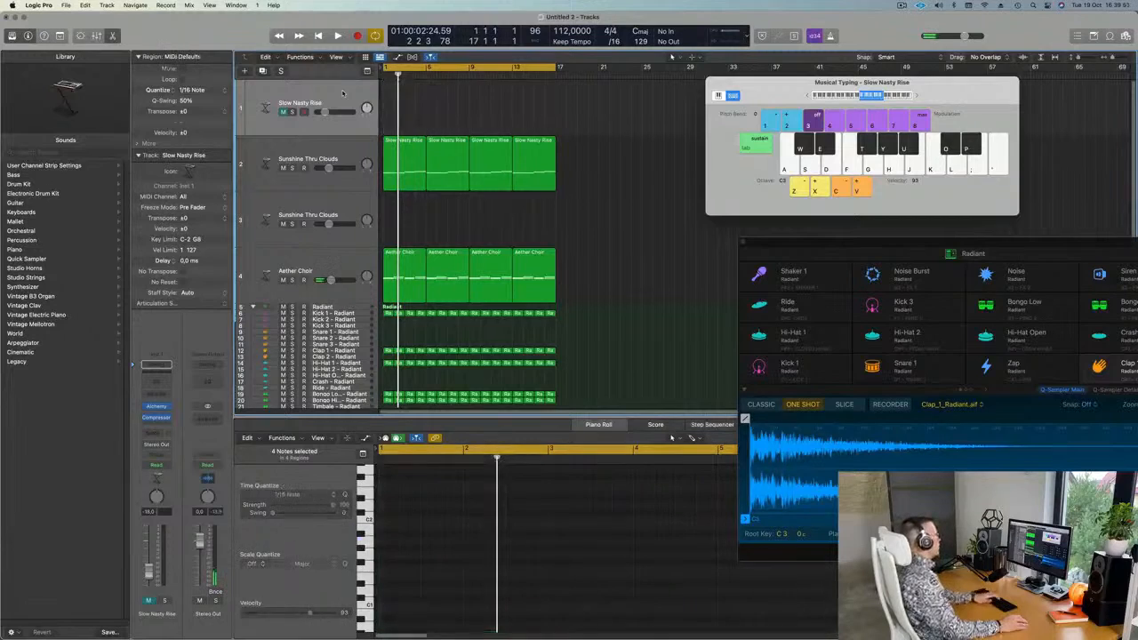
pyautogui.press('super+BackSpace')
# Copy the first Slow Nasty Rise region onto the new track 2 at bar 1.
pyautogui.press('space')
pyautogui.click(332, 153)
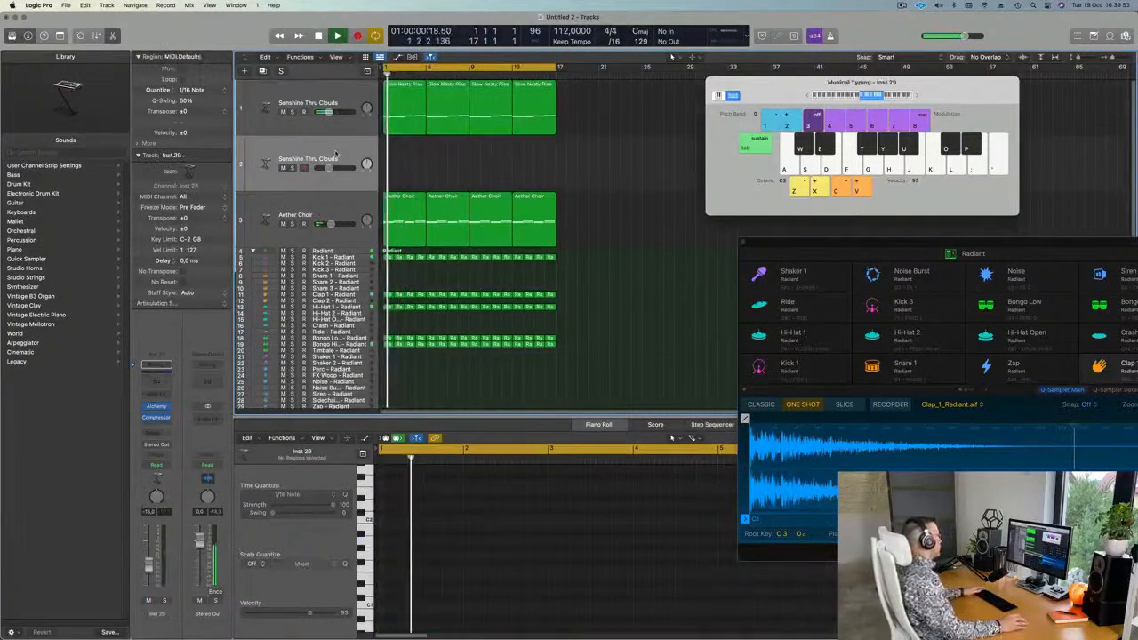
pyautogui.press('Return')
pyautogui.moveTo(412, 104); pyautogui.dragTo(407, 163)
pyautogui.press('space')
# Select and delete the notes in the copied region, then replay from the start.
pyautogui.moveTo(436, 499); pyautogui.dragTo(720, 568)
pyautogui.press('BackSpace')
pyautogui.press('Return')
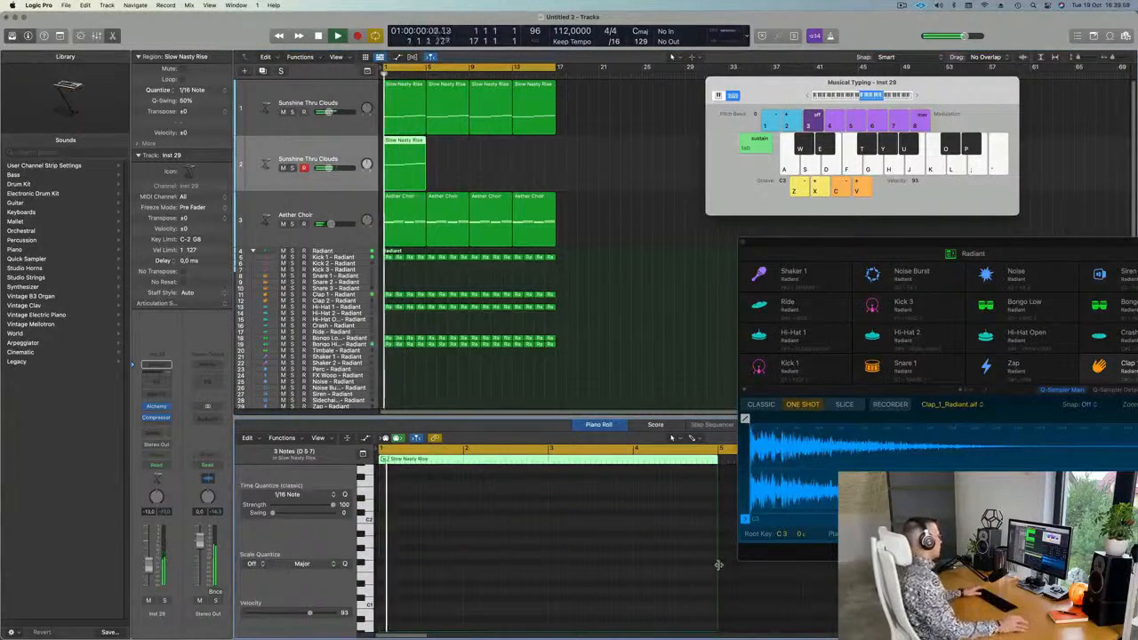
pyautogui.press('space')
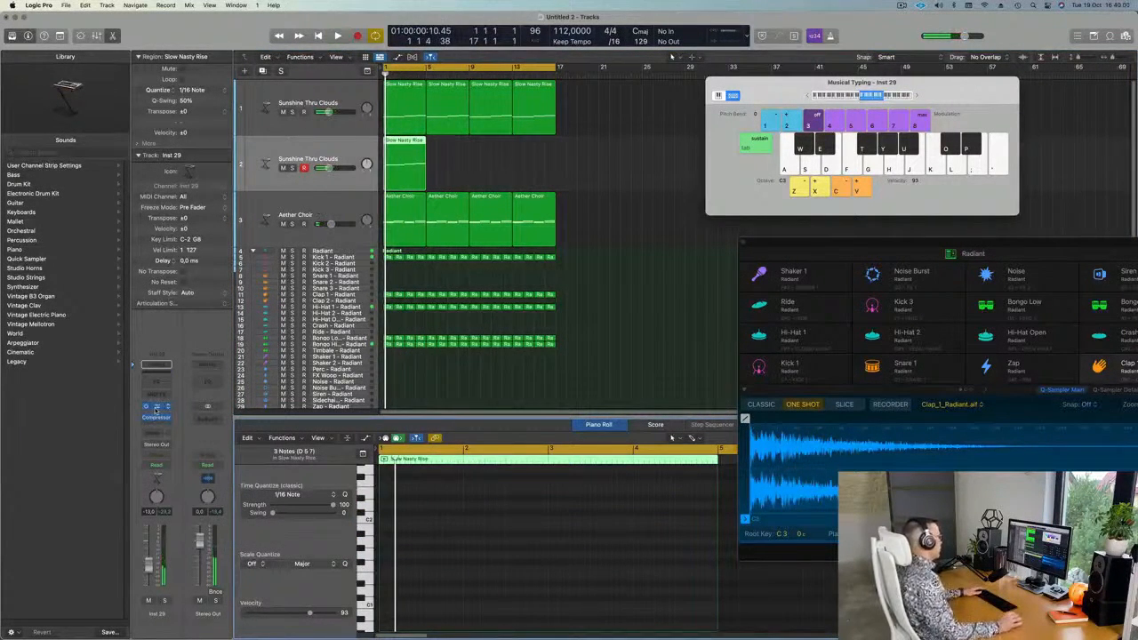
pyautogui.click(157, 407)
# Load the Alchemy Altruistic Deception pad preset on track 2 and play it.
pyautogui.moveTo(594, 148); pyautogui.dragTo(574, 148)
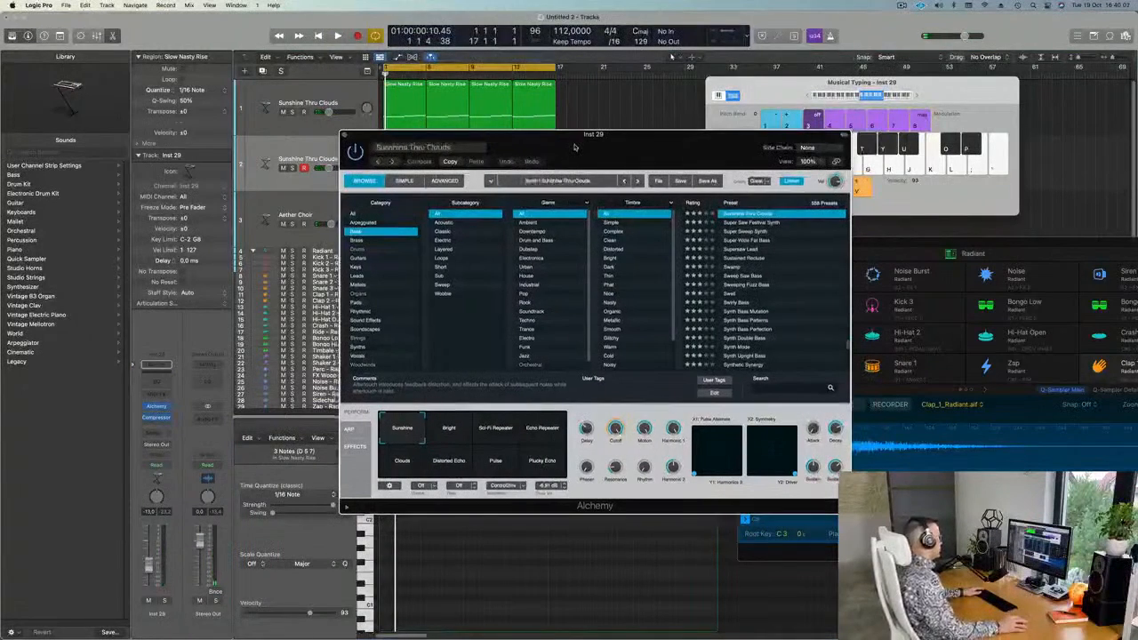
pyautogui.click(353, 215)
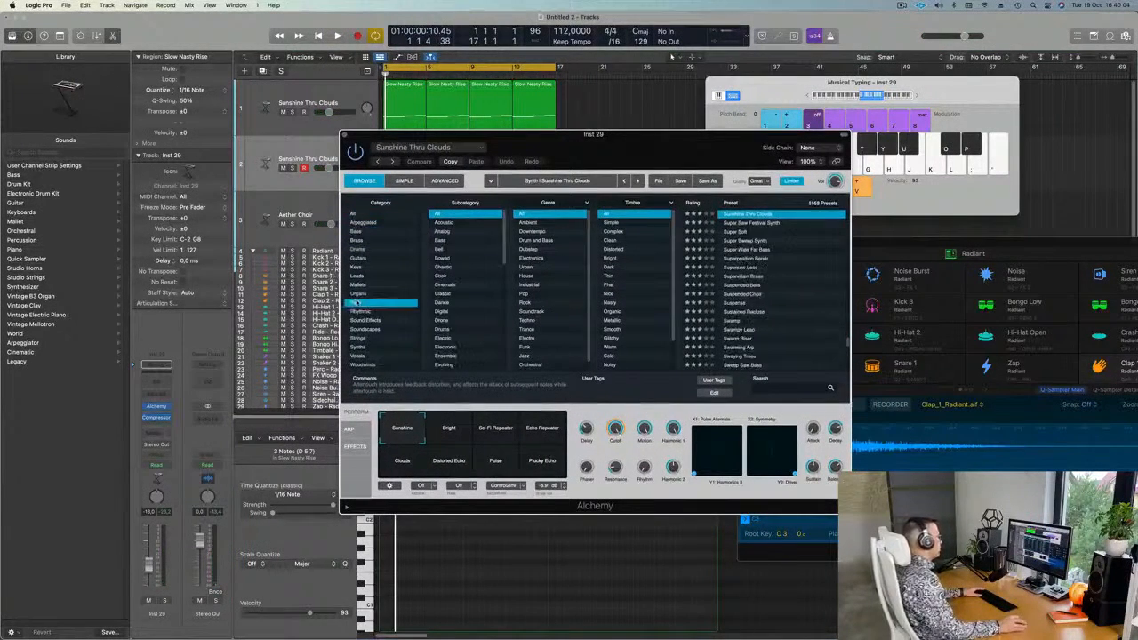
pyautogui.scroll(-3, 761, 284)
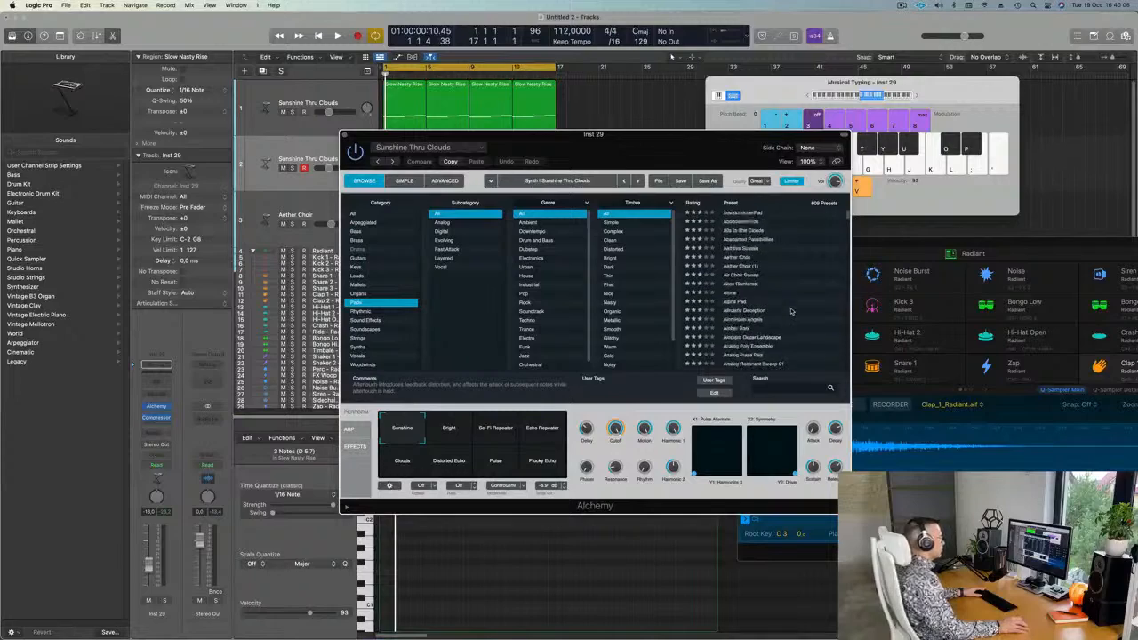
pyautogui.click(752, 304)
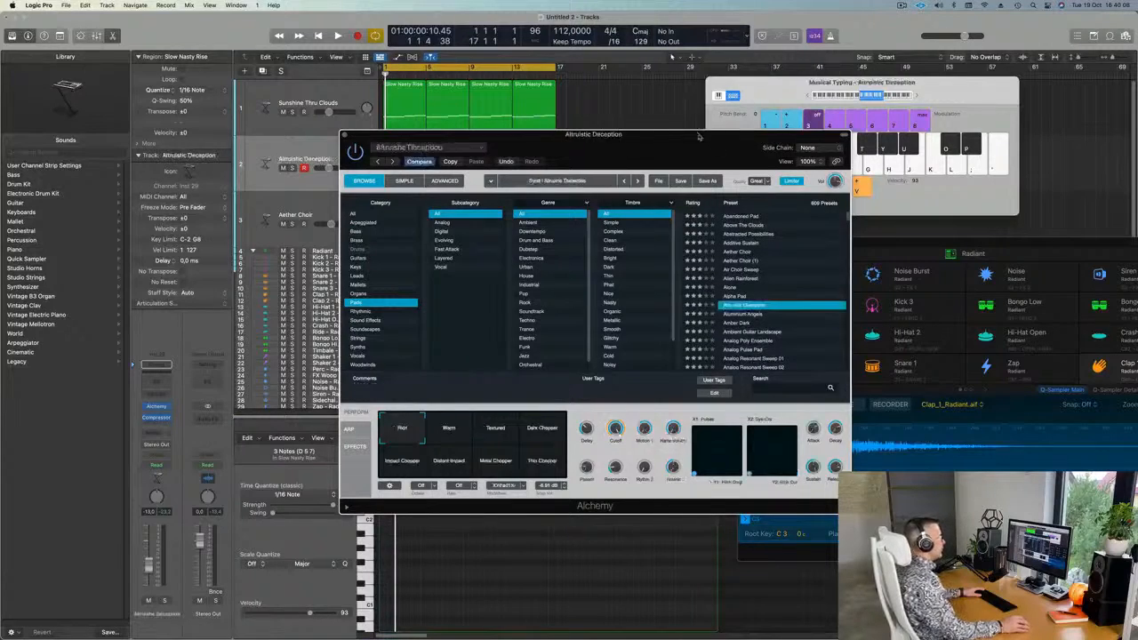
pyautogui.press('space')
# Lower track 2's volume to about -17 dB and repeat its region to fill bars 1 to 17.
pyautogui.click(330, 167)
pyautogui.moveTo(330, 168); pyautogui.dragTo(326, 168)
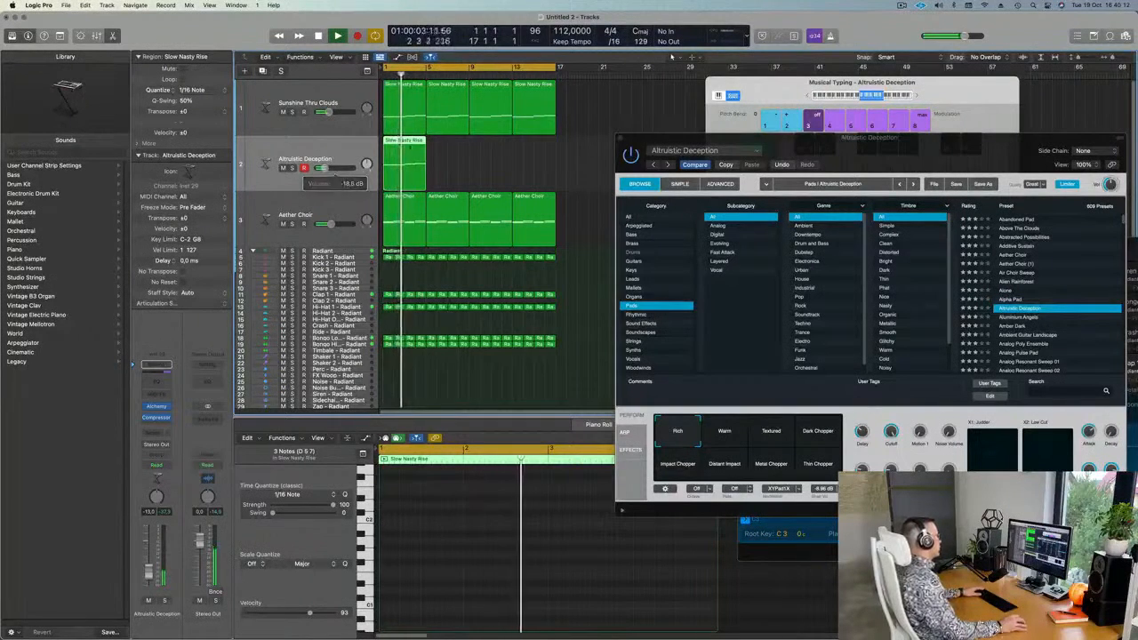
pyautogui.press('super+r')
pyautogui.press('super+r')
pyautogui.press('super+r')
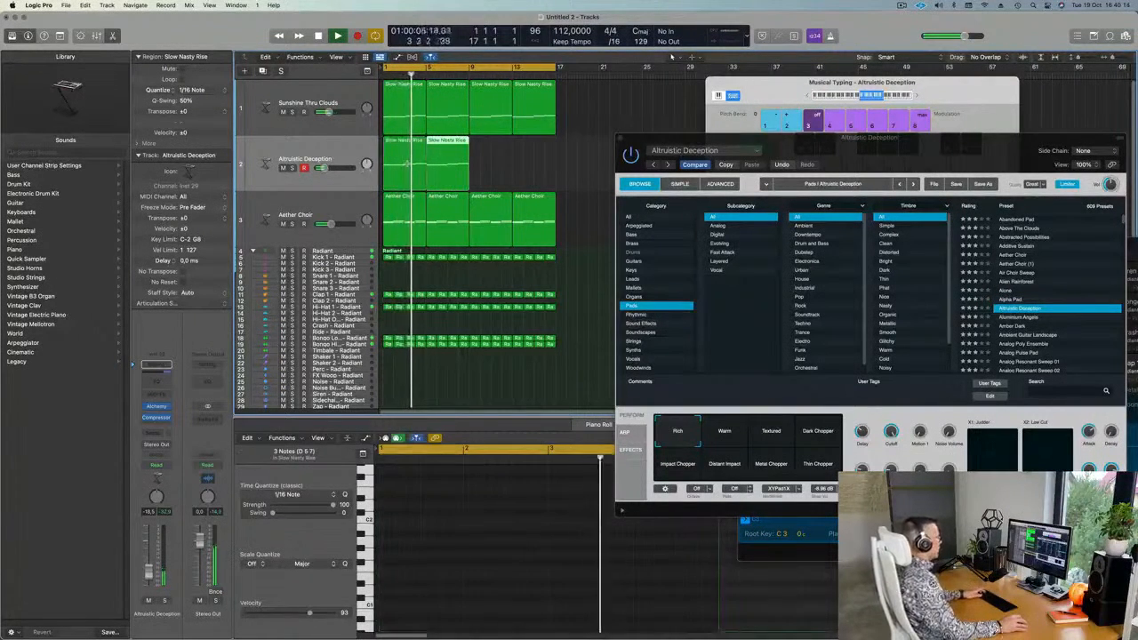
pyautogui.click(290, 155)
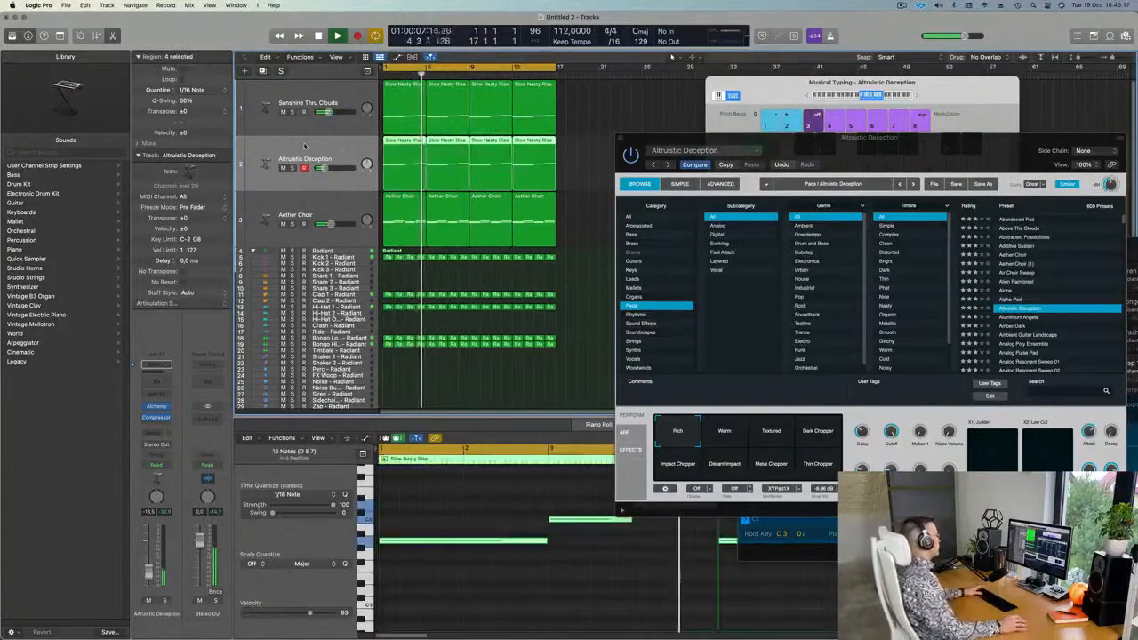
pyautogui.press('Return')
# Add a send from the Altruistic Deception track to Bus 5.
pyautogui.click(158, 432)
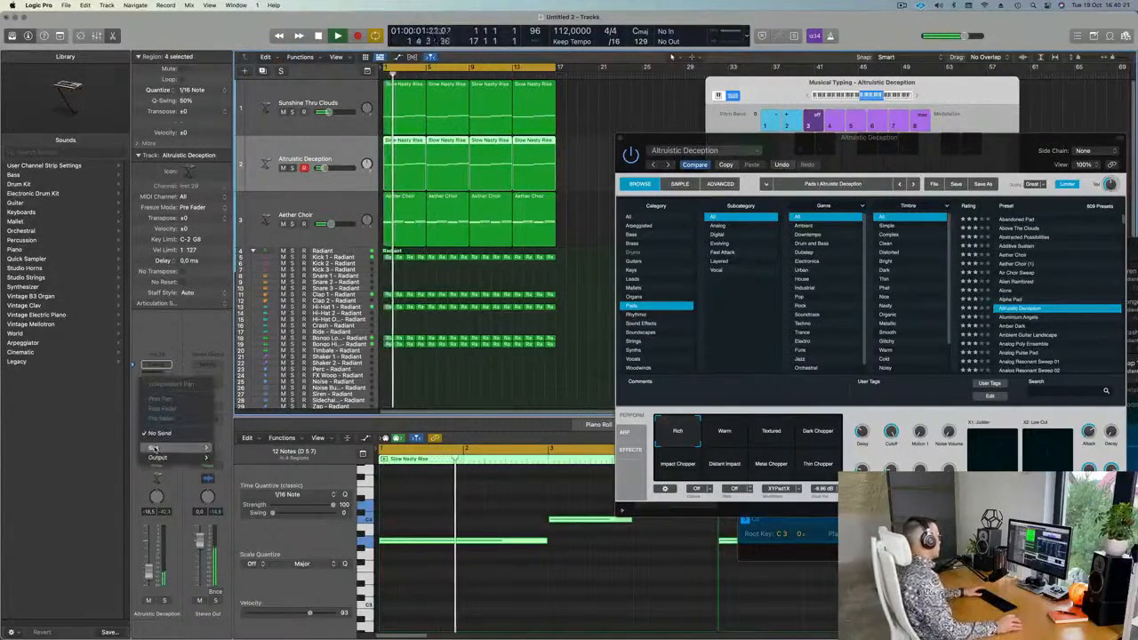
pyautogui.moveTo(192, 447)
pyautogui.click(234, 296)
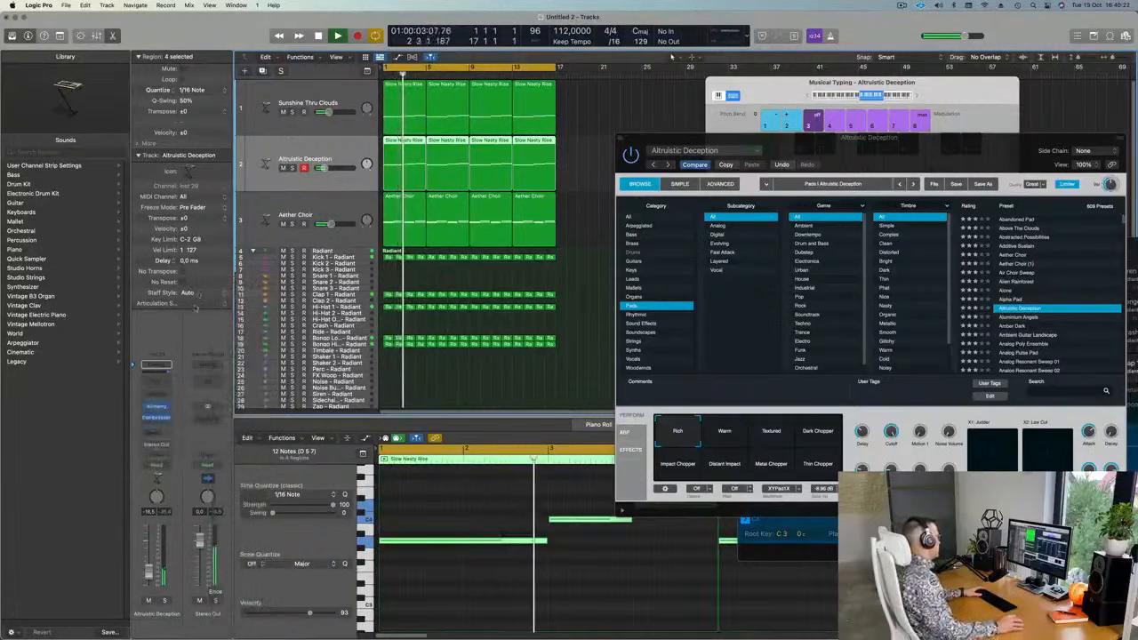
# Insert SilverVerb on the Aux 5 return, load its grandiose preset, and close the reverb window.
pyautogui.click(211, 414)
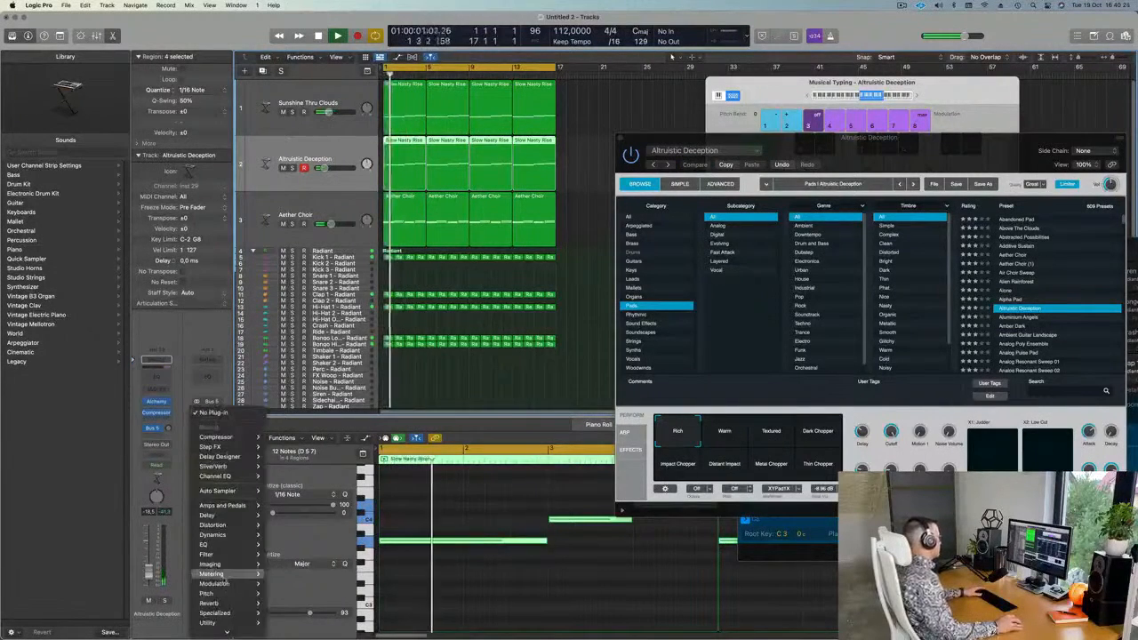
pyautogui.moveTo(225, 605)
pyautogui.moveTo(297, 620)
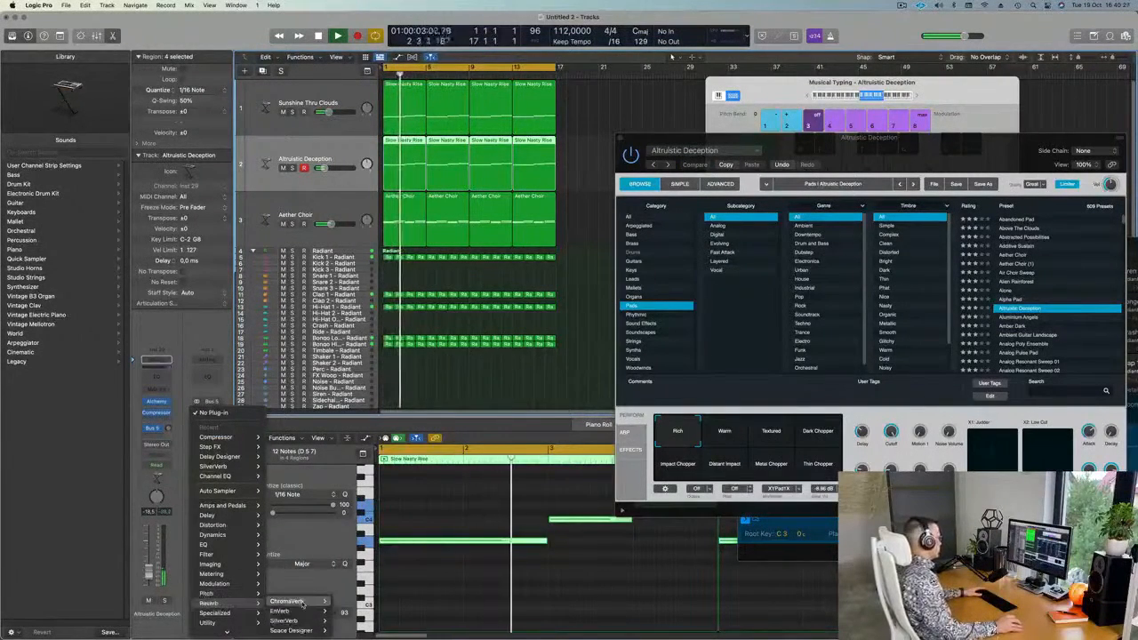
pyautogui.click(346, 619)
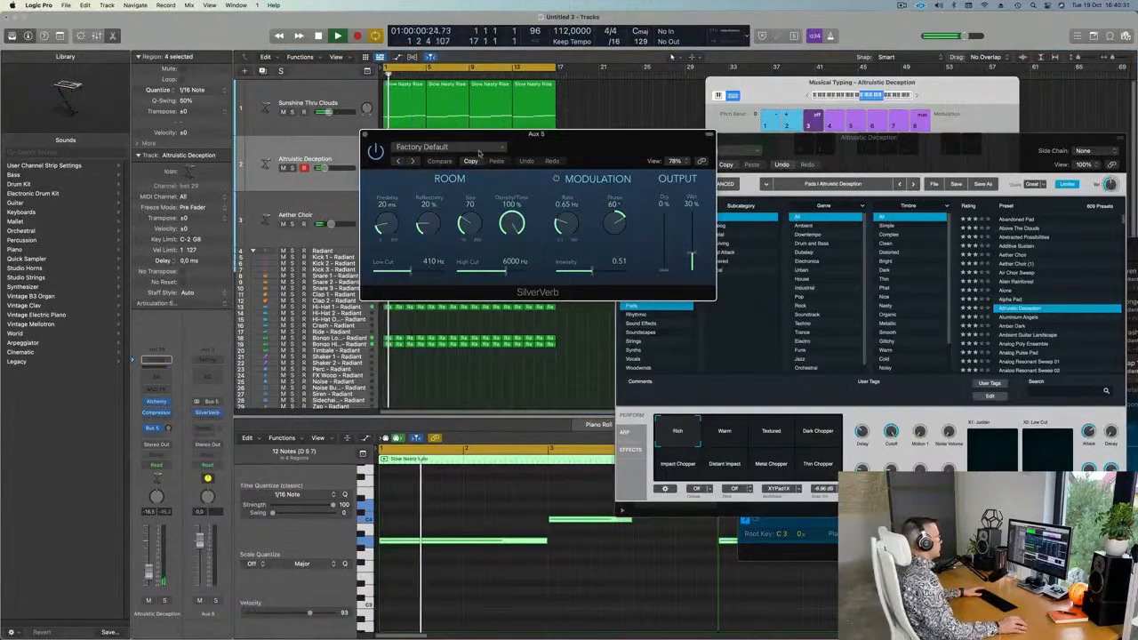
pyautogui.click(478, 149)
pyautogui.click(648, 228)
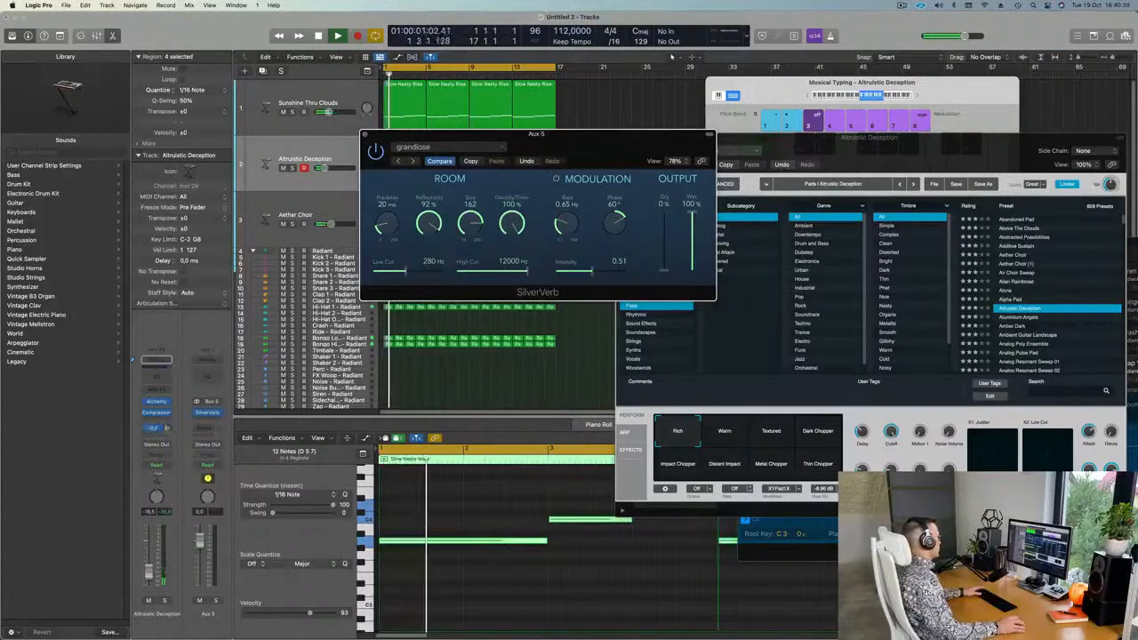
pyautogui.moveTo(534, 135); pyautogui.dragTo(656, 221)
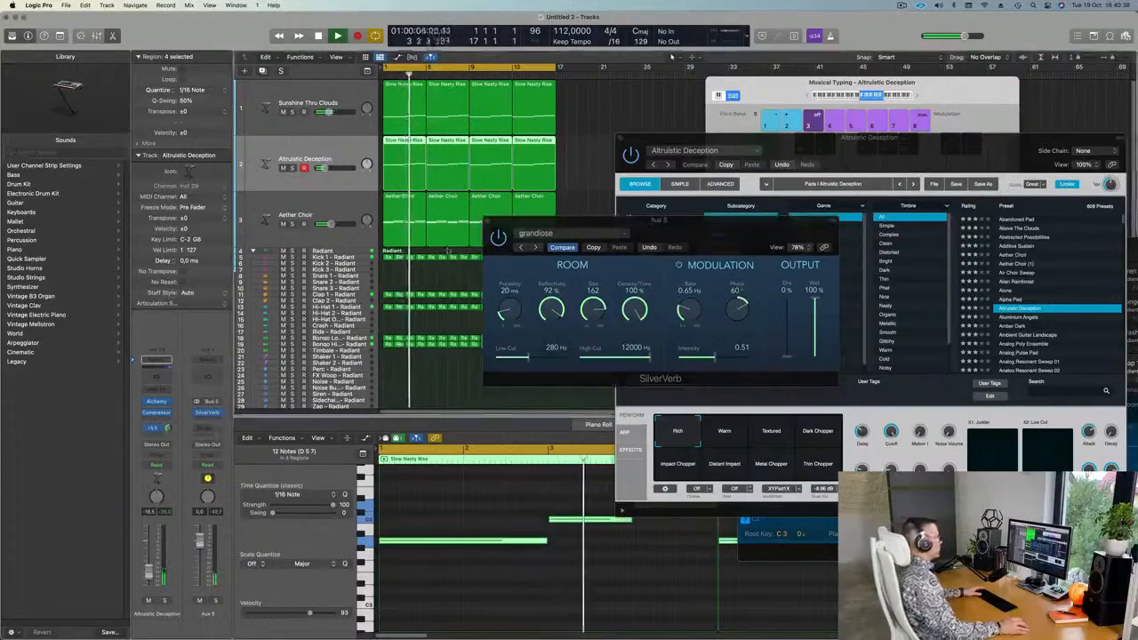
pyautogui.moveTo(509, 221); pyautogui.dragTo(431, 233)
pyautogui.click(409, 233)
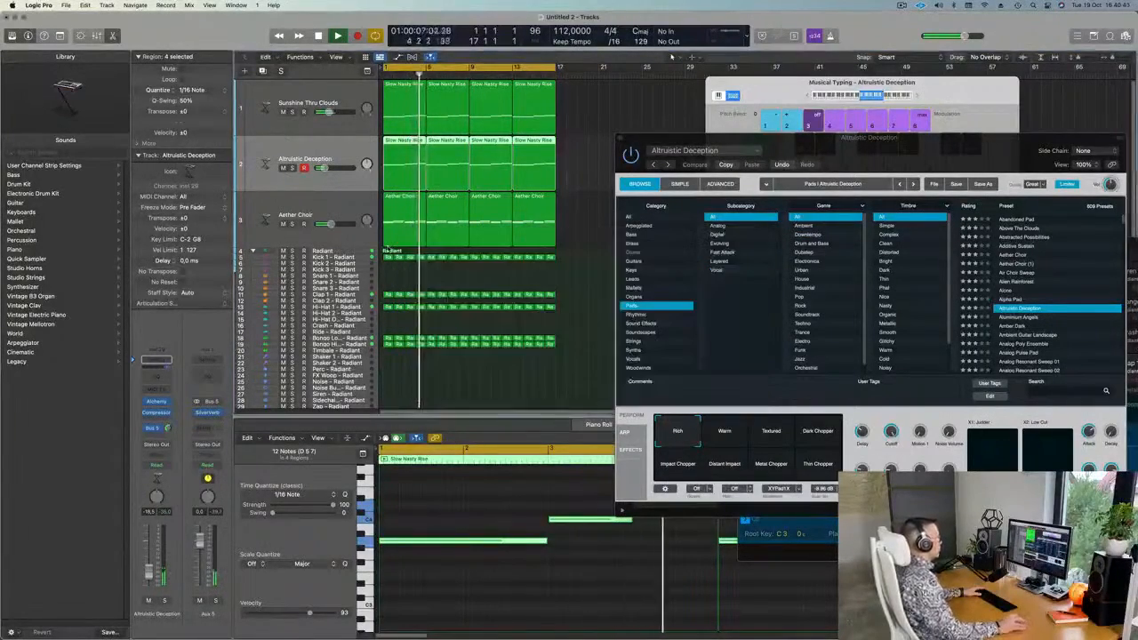
# Audition the Dark Chopper and Textured pad sounds, ending on Warm.
pyautogui.moveTo(964, 152); pyautogui.dragTo(870, 149)
pyautogui.press('space')
pyautogui.click(722, 430)
pyautogui.click(676, 430)
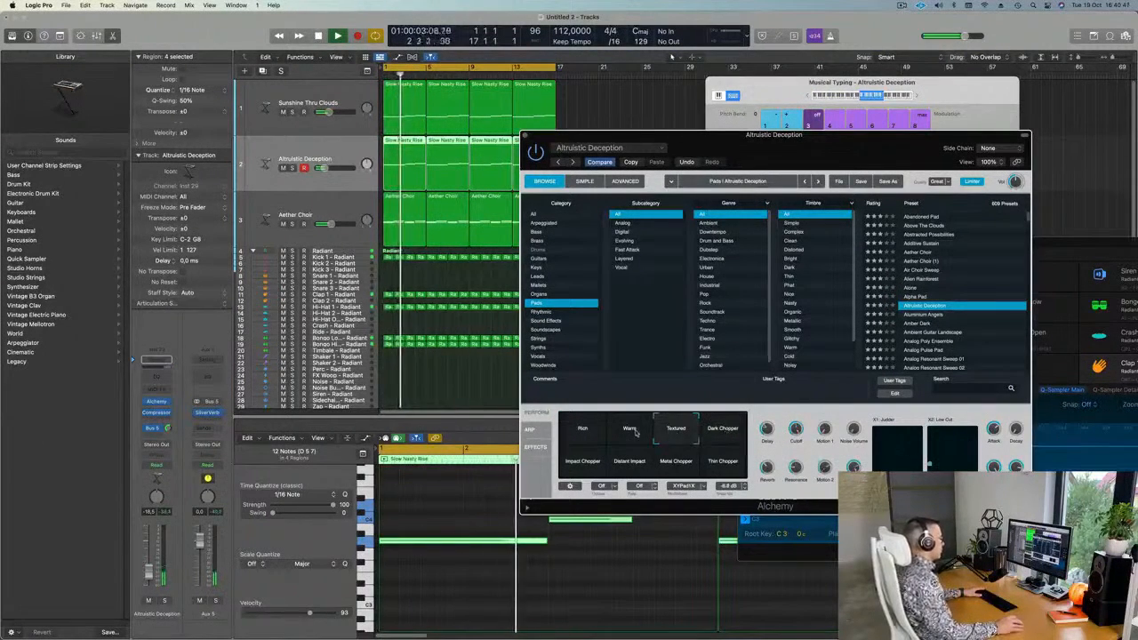
pyautogui.click(629, 432)
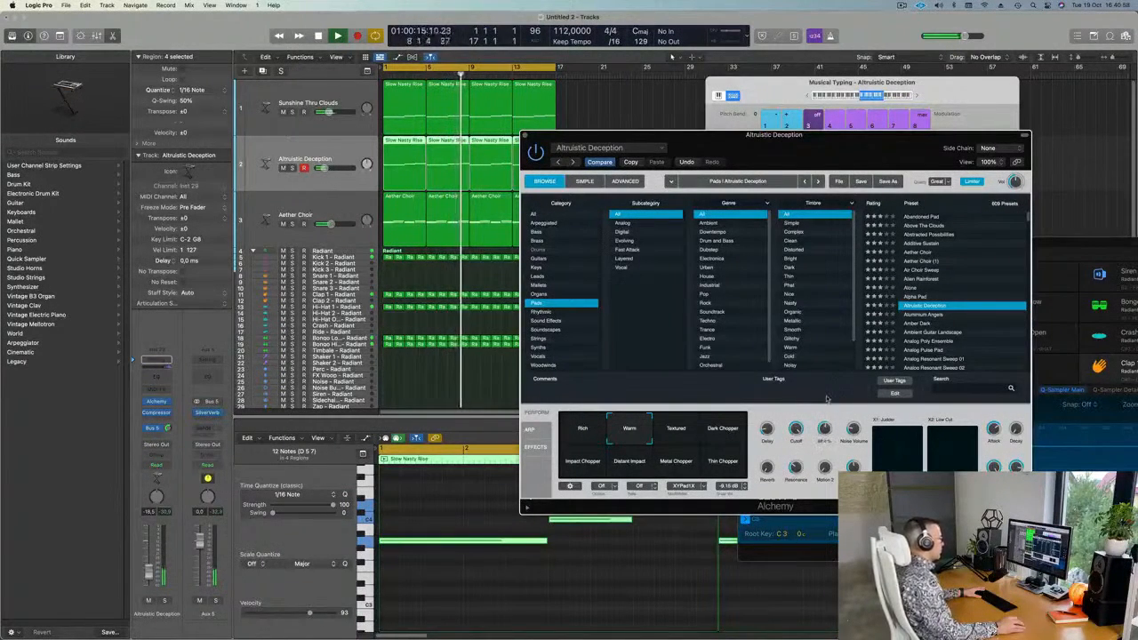
# Replay the arrangement from the start several times, then close the Alchemy window.
pyautogui.press('Return')
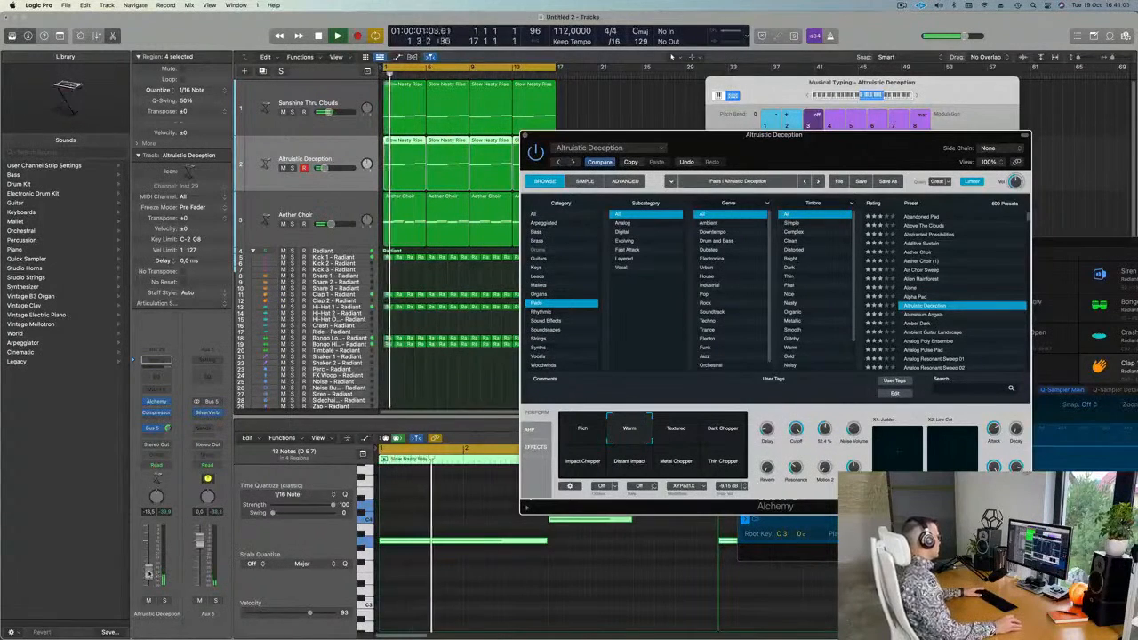
pyautogui.press('Return')
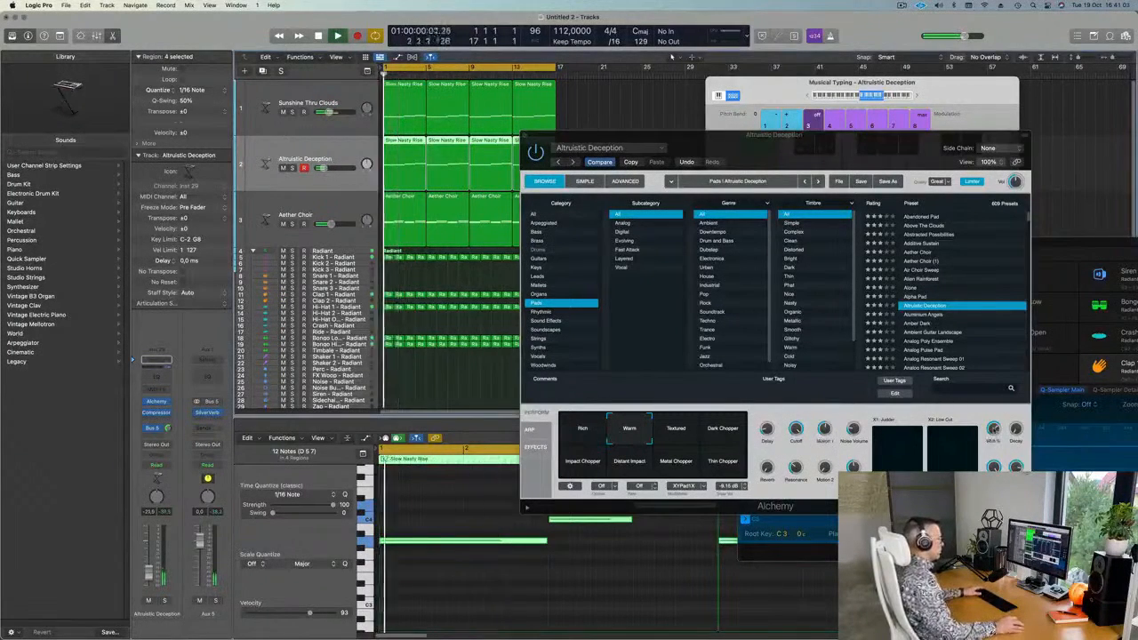
pyautogui.press('Return')
pyautogui.press('Return')
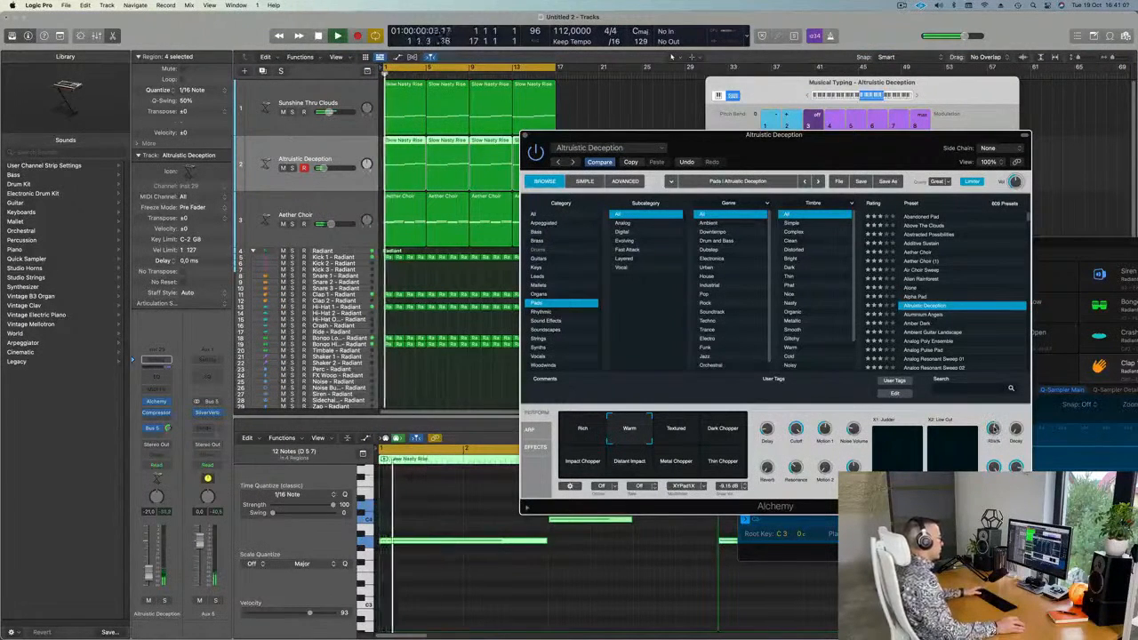
pyautogui.press('Return')
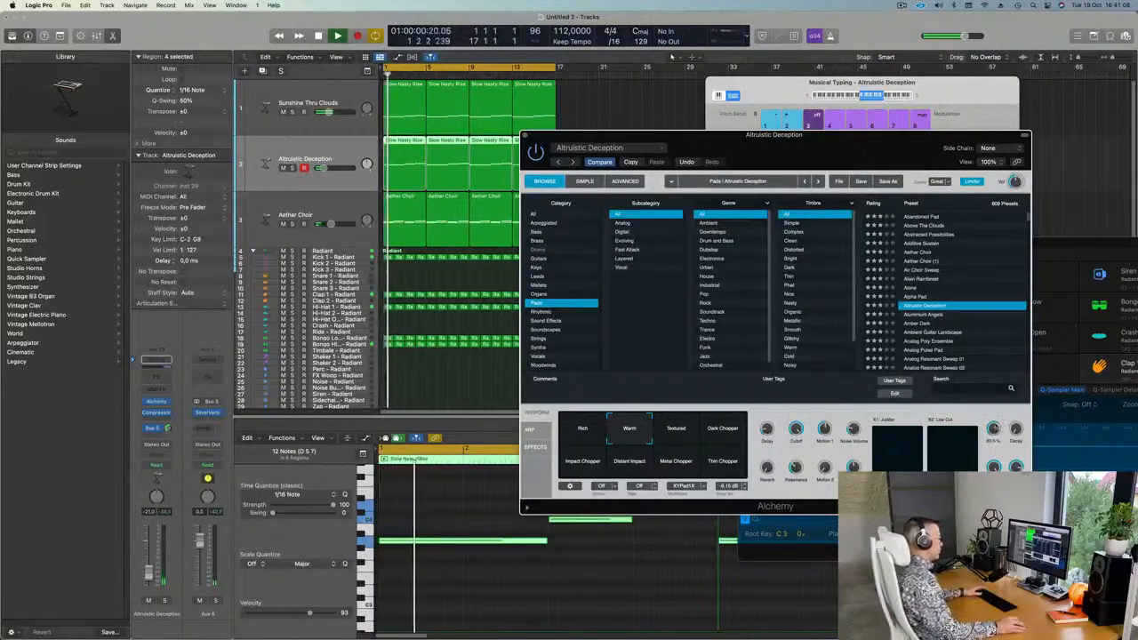
pyautogui.press('Return')
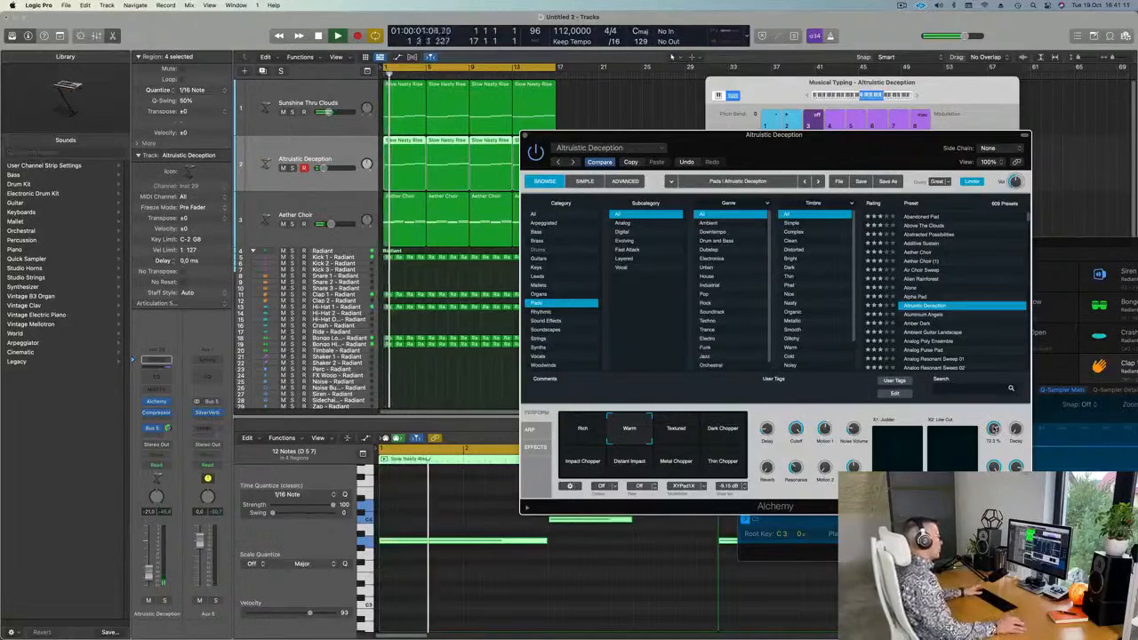
pyautogui.moveTo(887, 157); pyautogui.dragTo(833, 176)
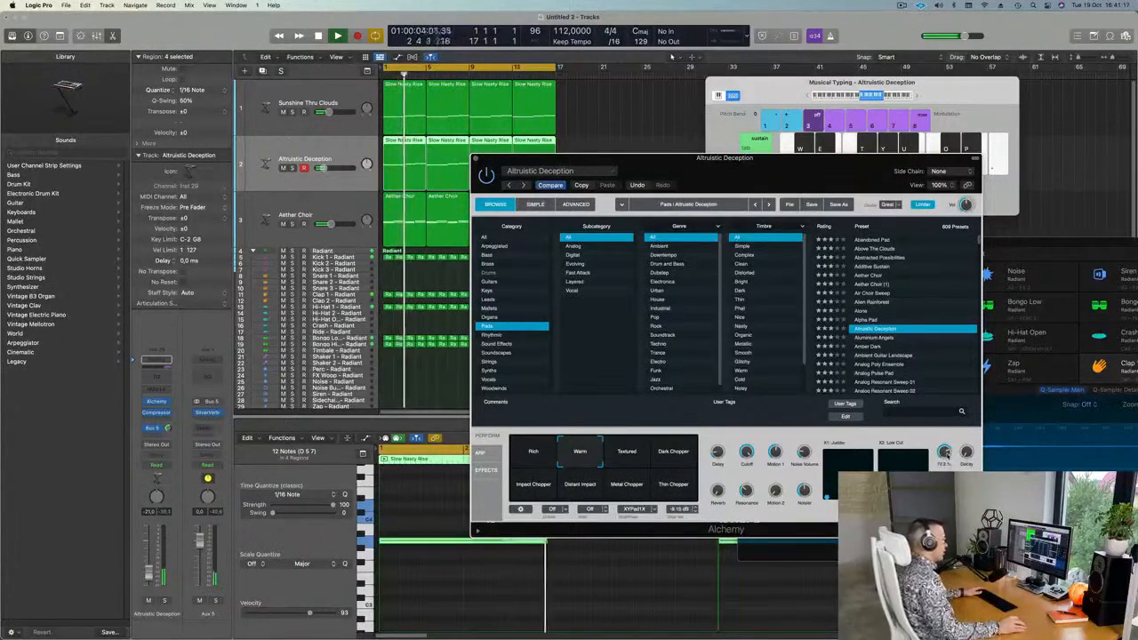
pyautogui.moveTo(822, 166); pyautogui.dragTo(749, 123)
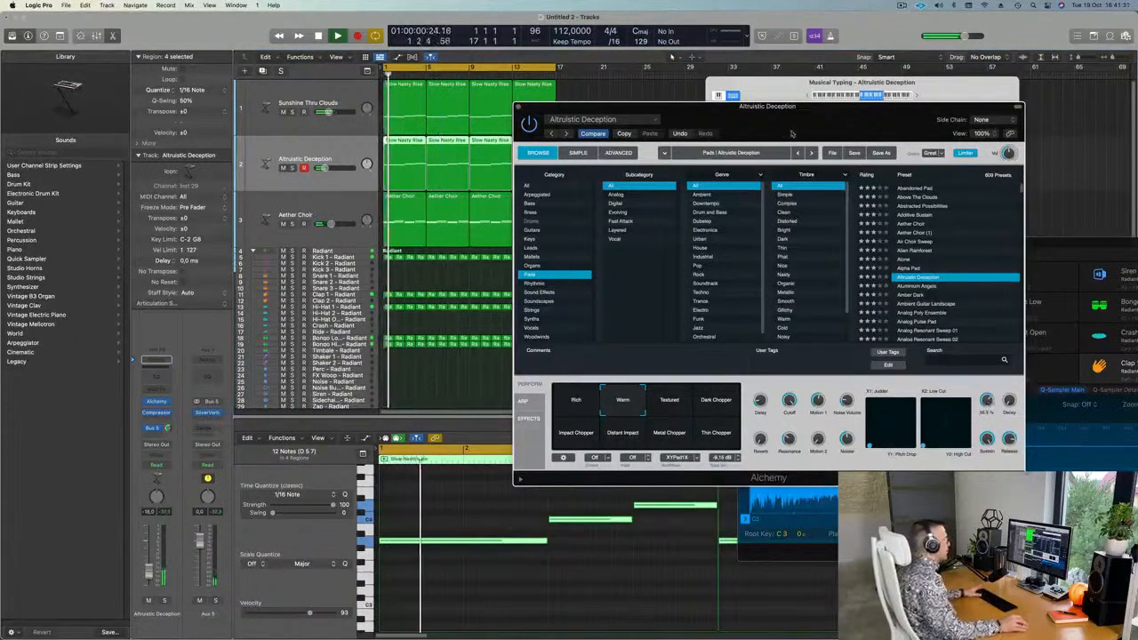
pyautogui.click(519, 107)
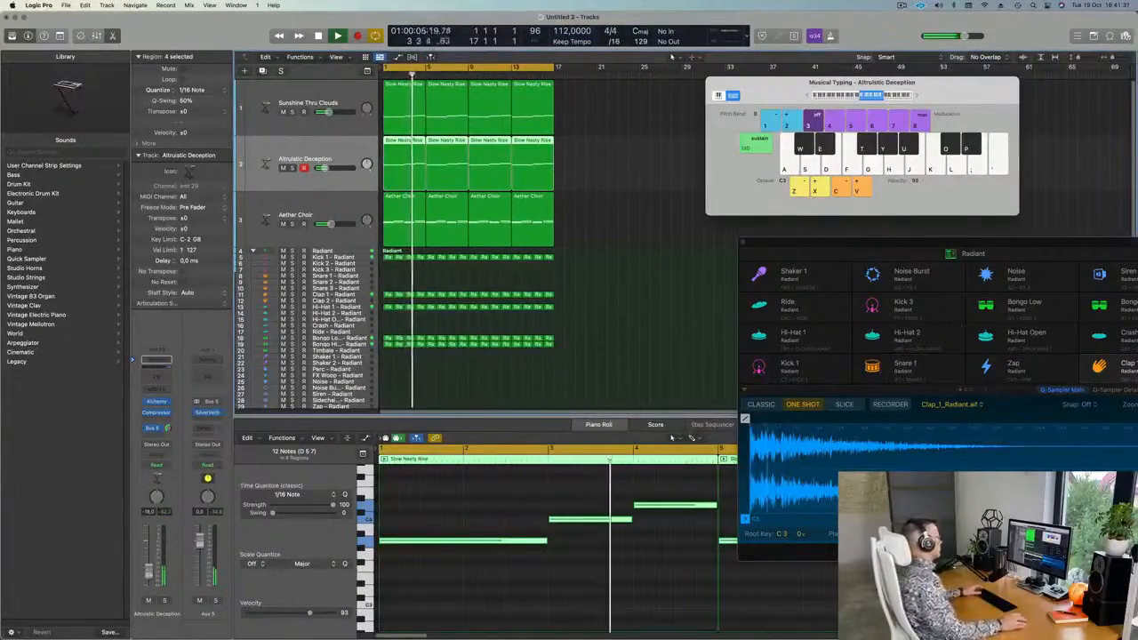
# Send Aether Choir to Bus 5 at about -9.3 and add a new track duplicating its settings.
pyautogui.click(289, 231)
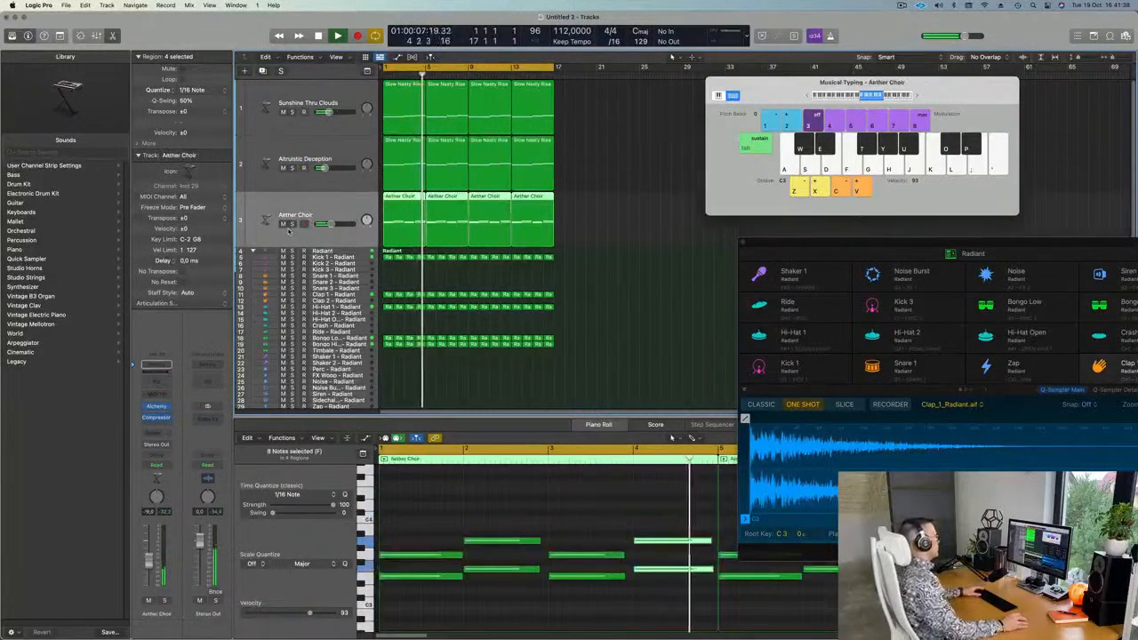
pyautogui.click(354, 145)
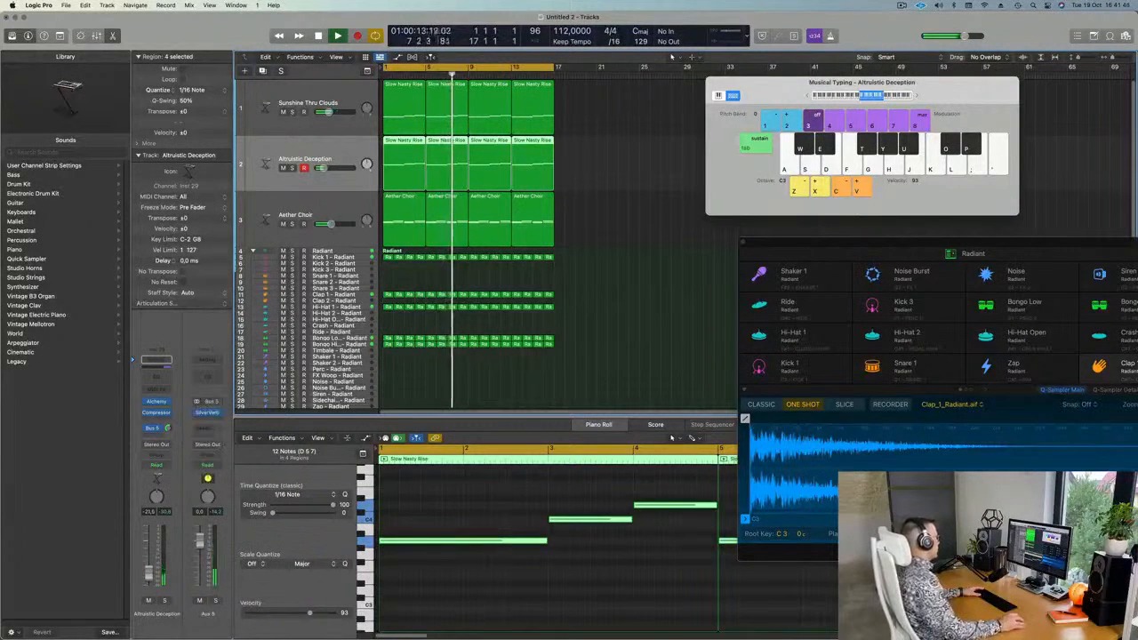
pyautogui.click(331, 214)
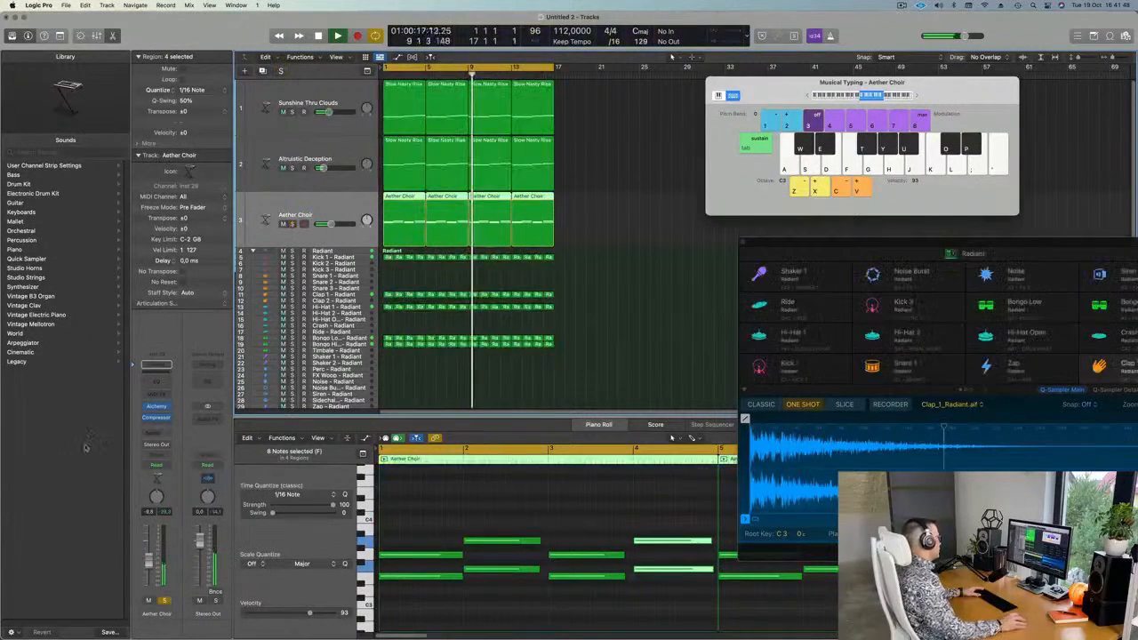
pyautogui.click(156, 432)
pyautogui.moveTo(158, 447)
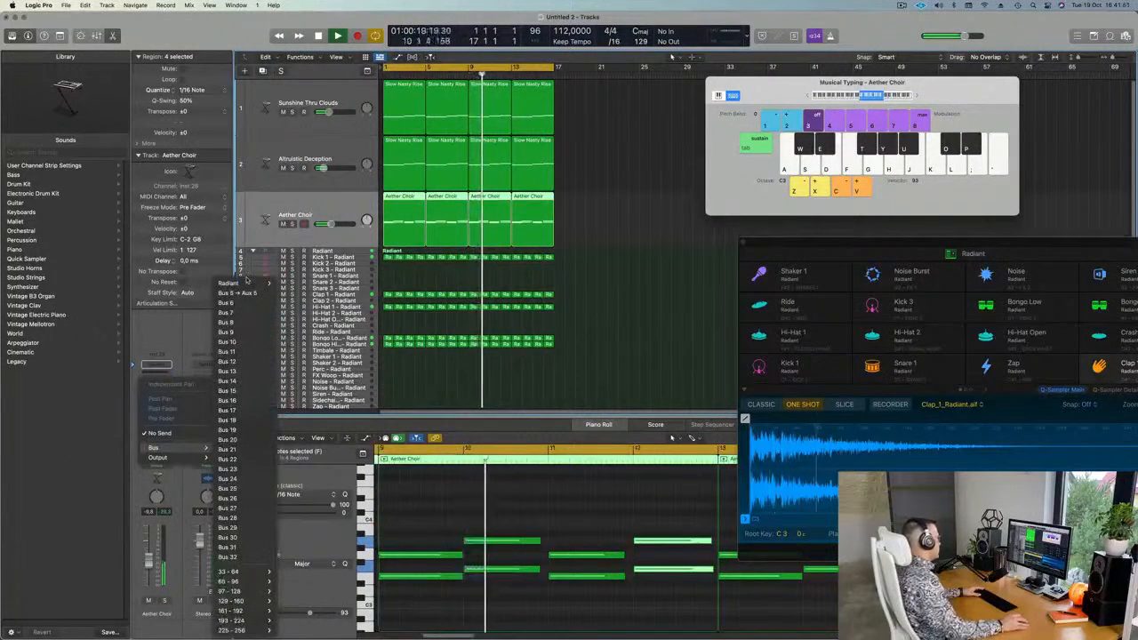
pyautogui.click(237, 292)
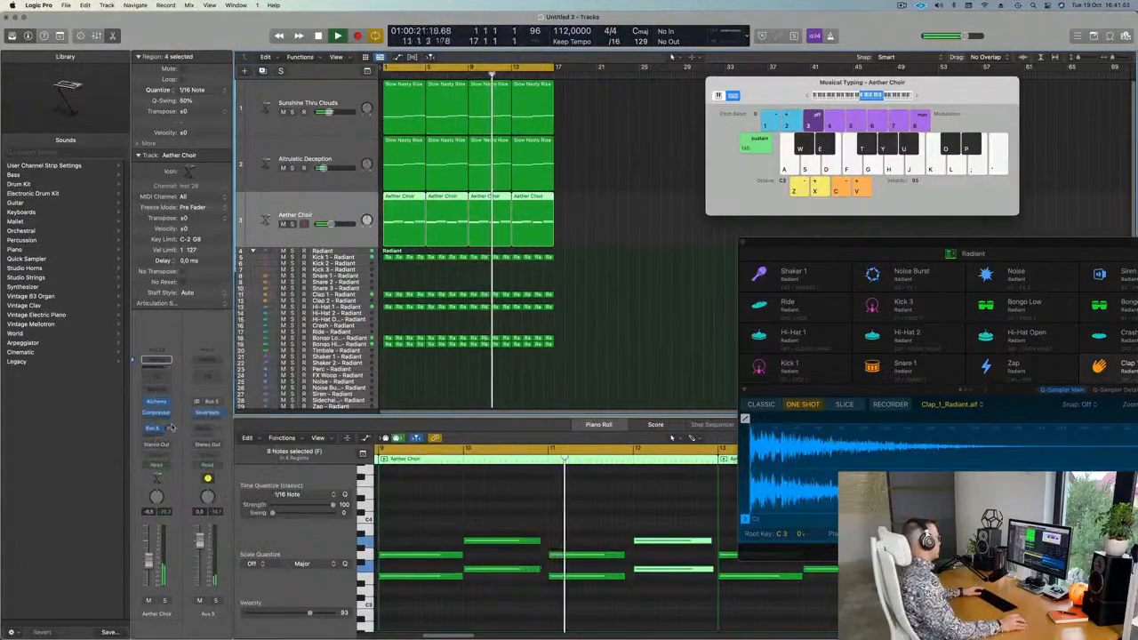
pyautogui.moveTo(169, 428); pyautogui.dragTo(171, 432)
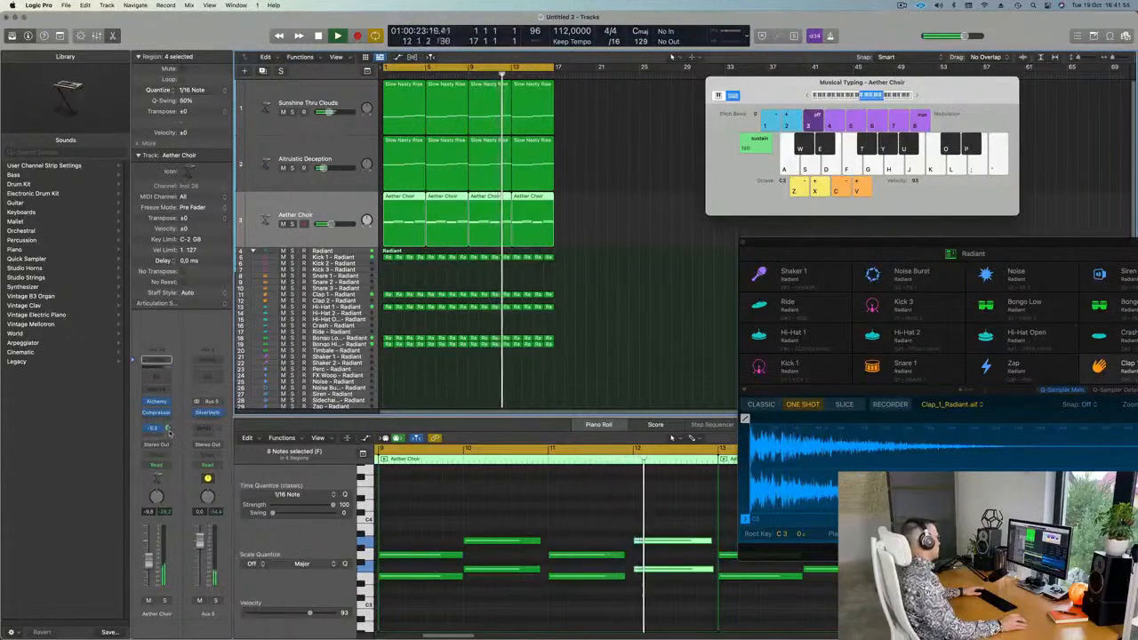
pyautogui.doubleClick(169, 430)
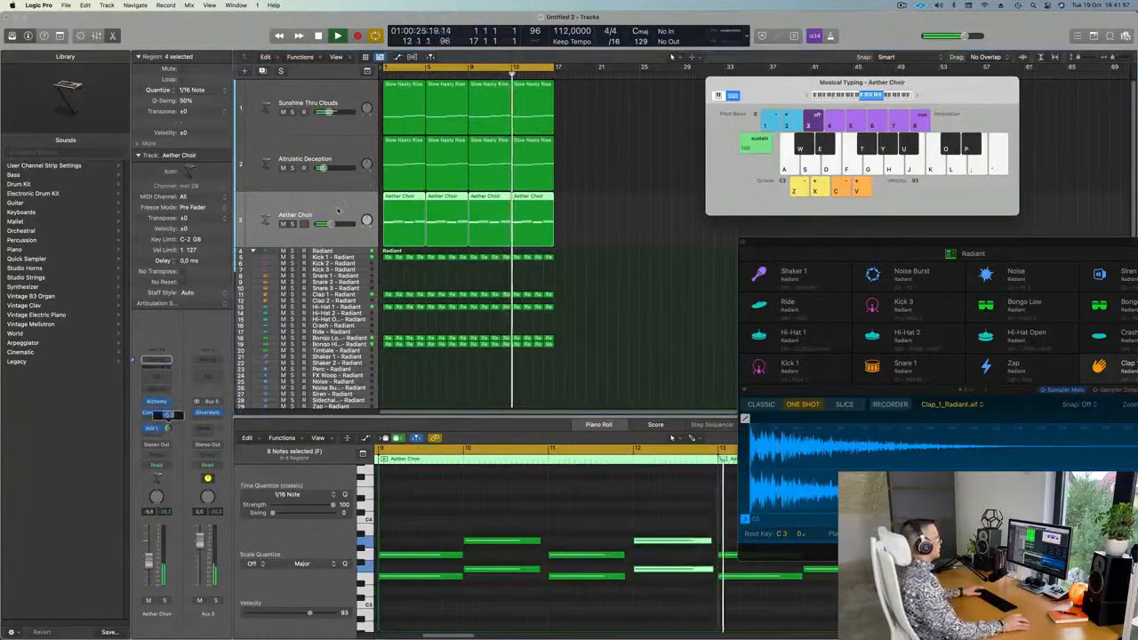
pyautogui.click(338, 212)
pyautogui.press('Return')
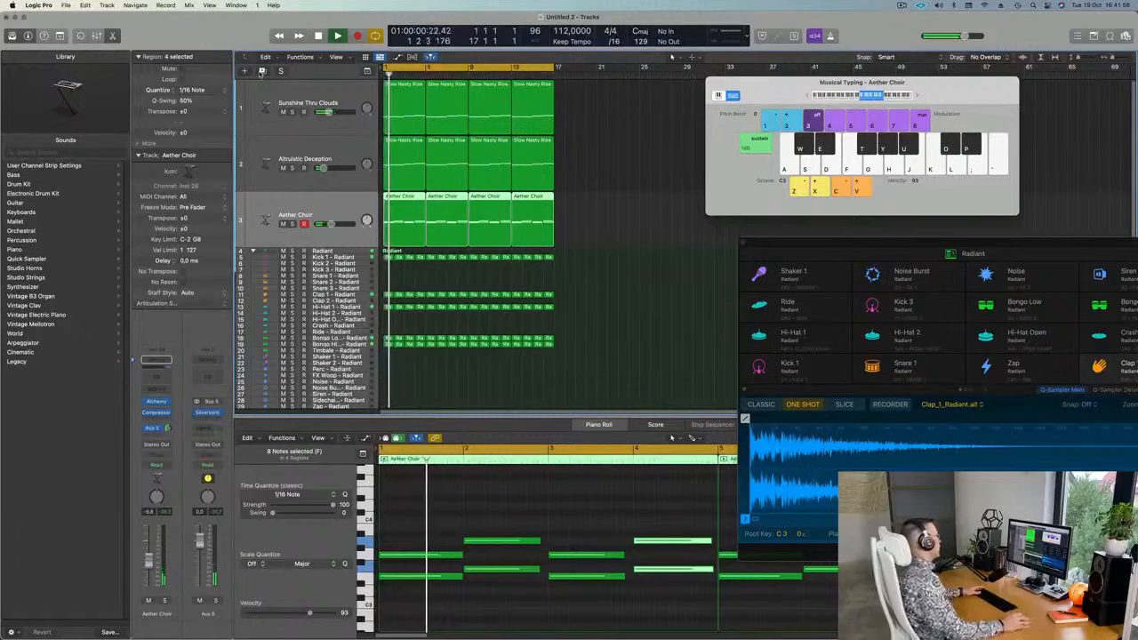
pyautogui.click(262, 71)
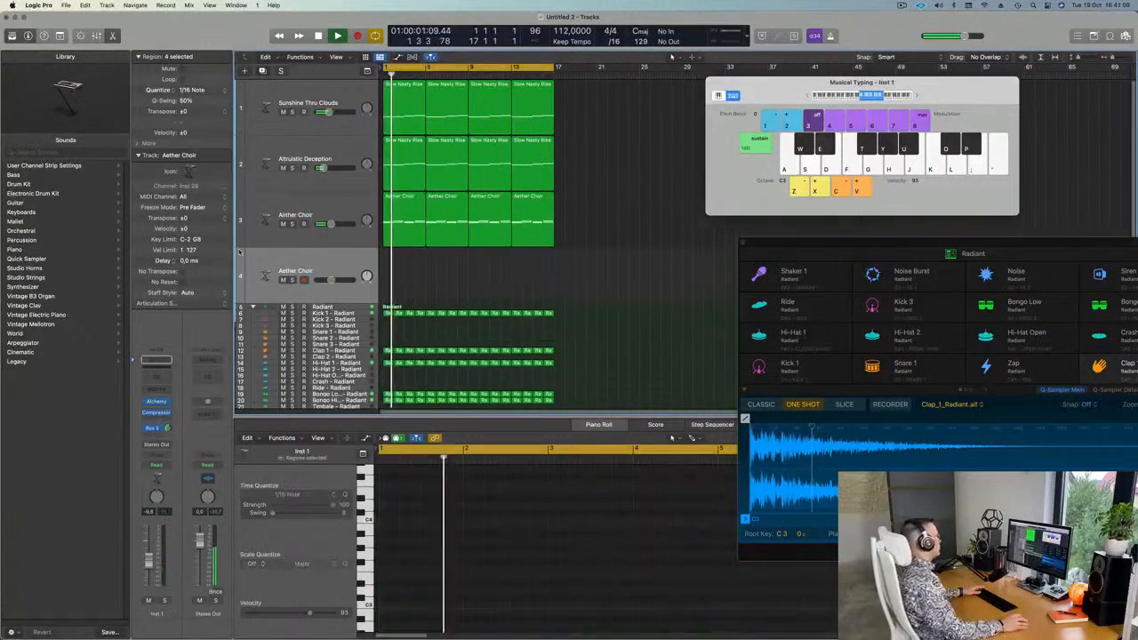
# Load a mono Vintage B3 Organ on the new Inst 1 track and position its window.
pyautogui.click(169, 387)
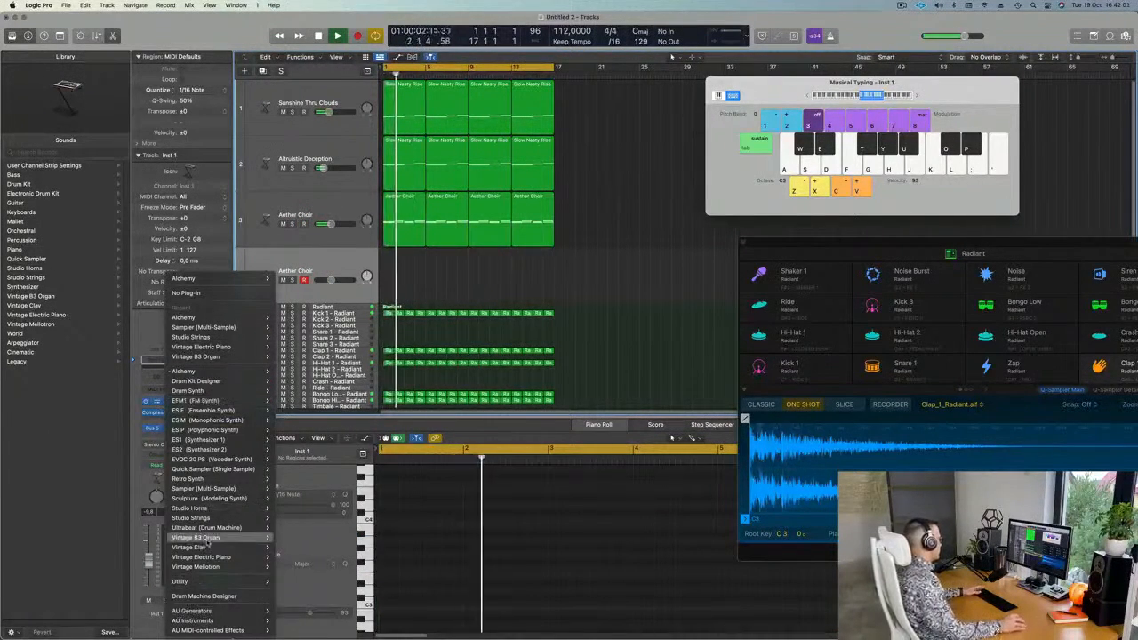
pyautogui.moveTo(211, 548)
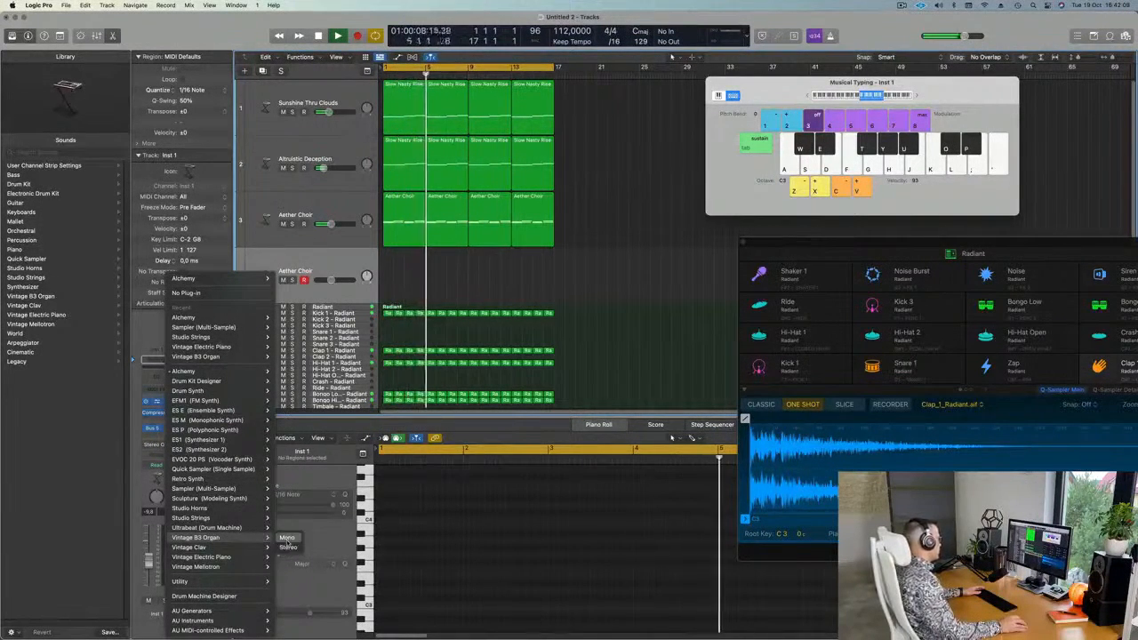
pyautogui.click(286, 539)
pyautogui.moveTo(585, 140); pyautogui.dragTo(698, 243)
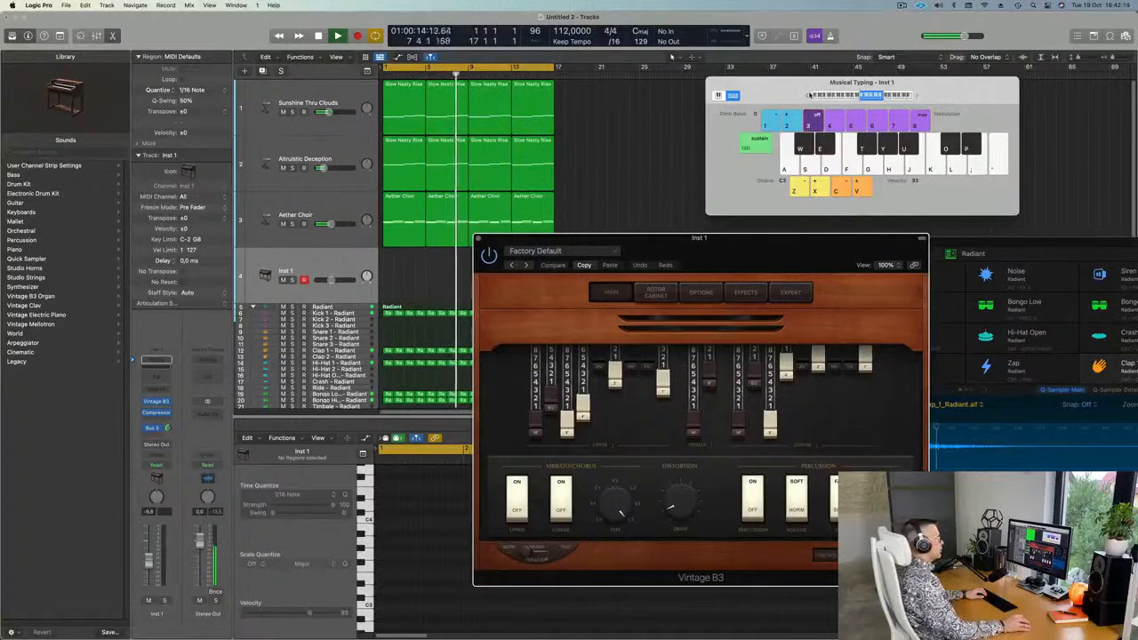
# Lower Inst 1 volume to about -13.4 and shift Musical Typing down to the C1 octave.
pyautogui.moveTo(807, 93); pyautogui.dragTo(721, 103)
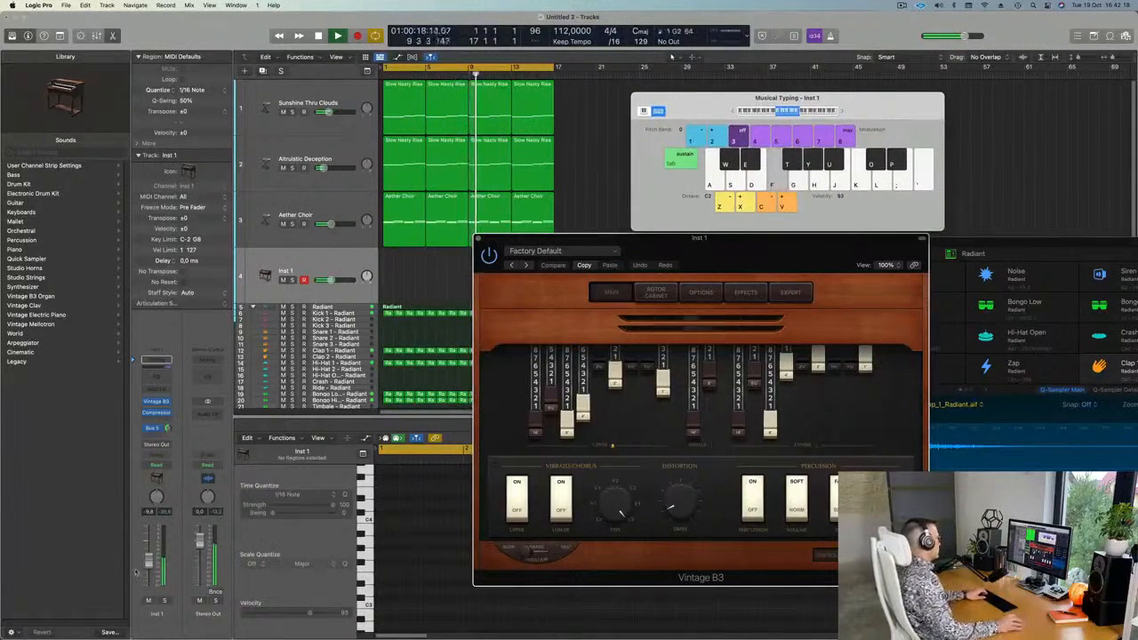
pyautogui.moveTo(148, 560); pyautogui.dragTo(148, 567)
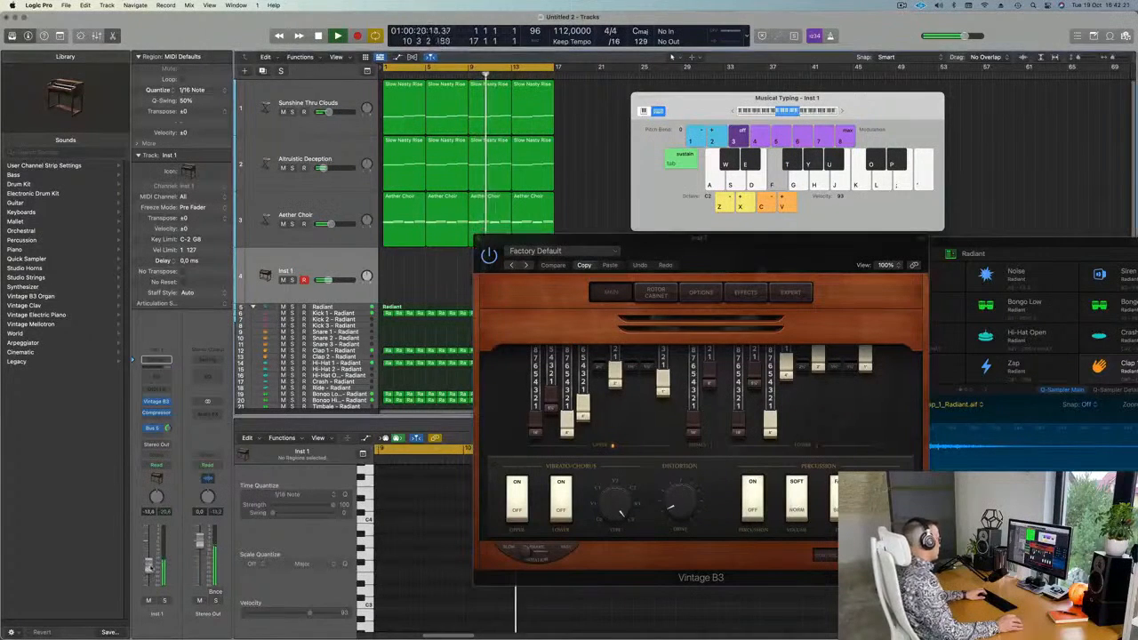
pyautogui.press('f')
pyautogui.press('d')
pyautogui.press('f')
pyautogui.click(733, 111)
# Play a short organ phrase of mostly D1 notes into the recording.
pyautogui.press('s')
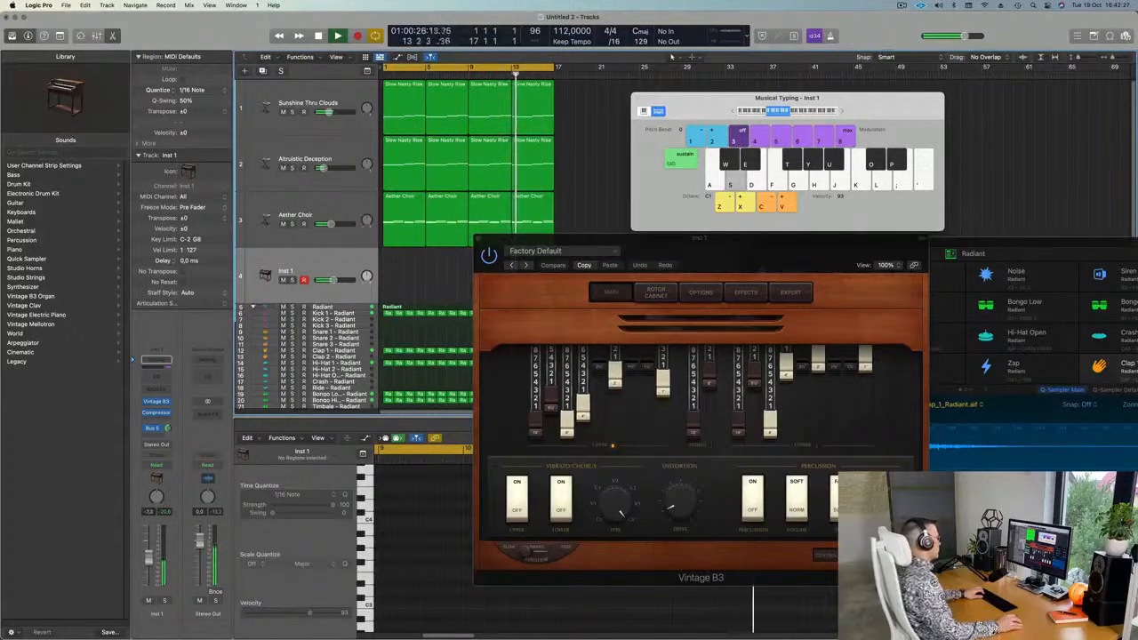
pyautogui.press('d')
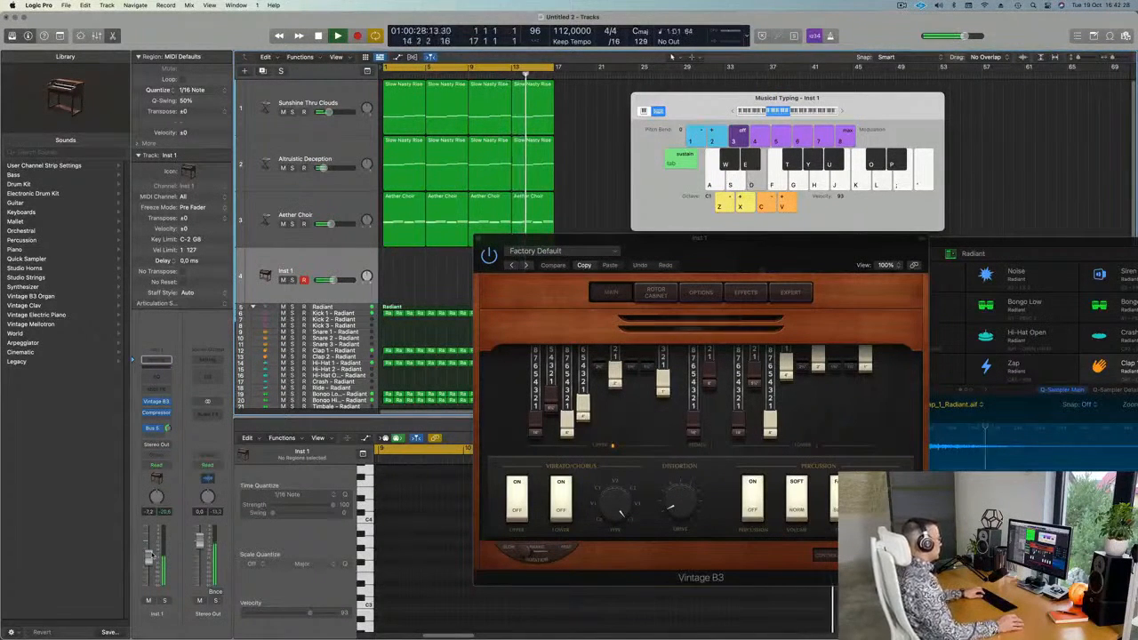
pyautogui.press('d')
pyautogui.press('f')
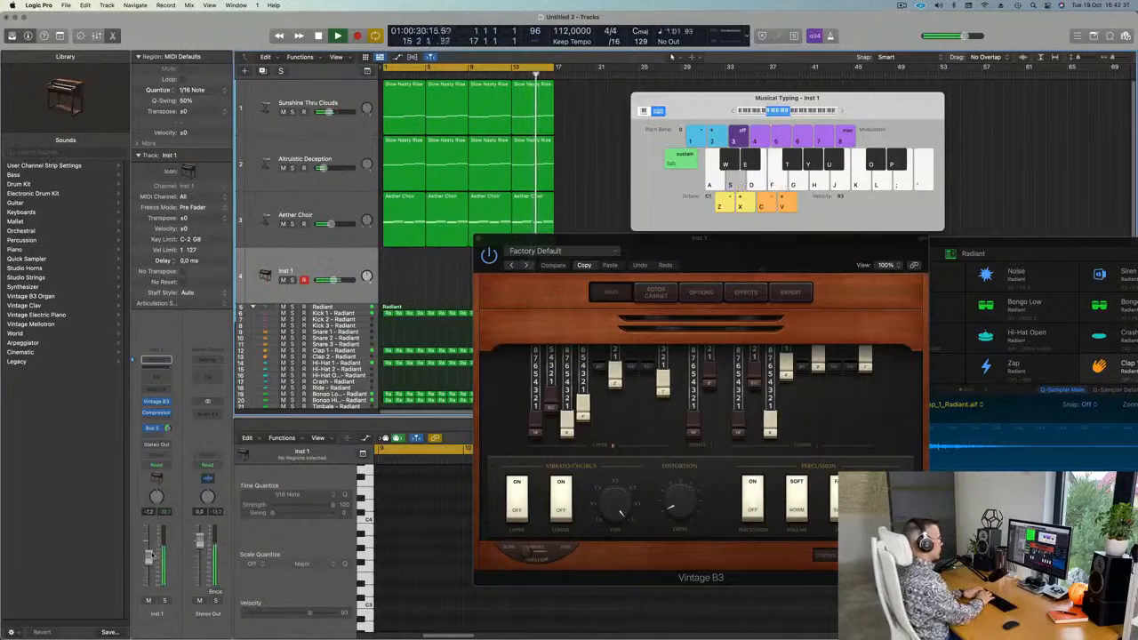
pyautogui.press('a')
pyautogui.press('s')
pyautogui.press('s')
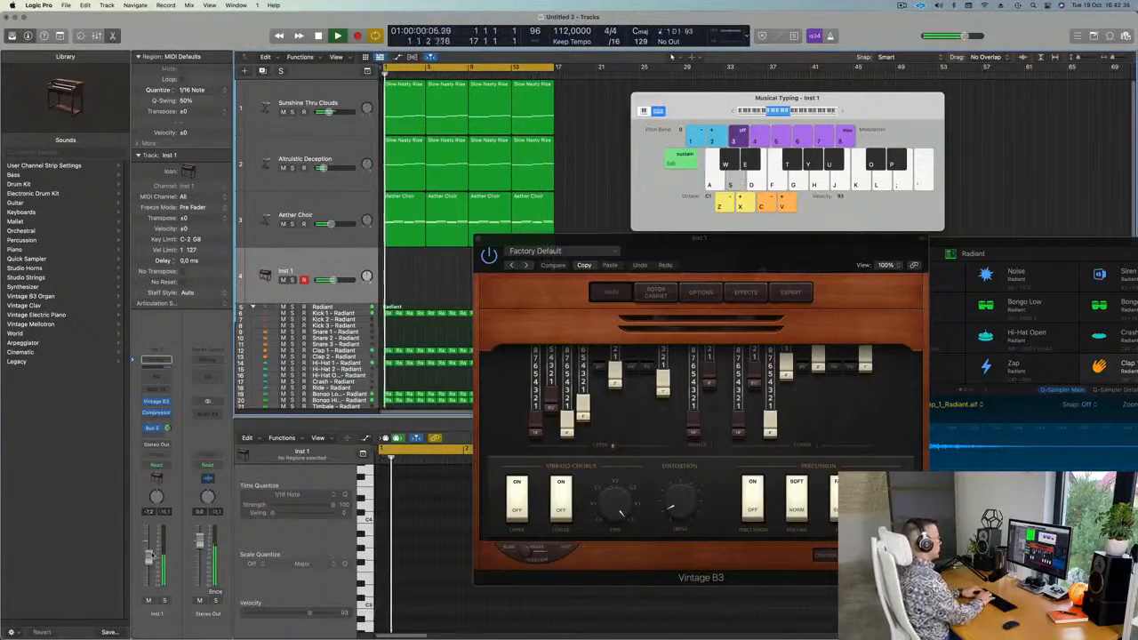
pyautogui.press('s')
pyautogui.press('j')
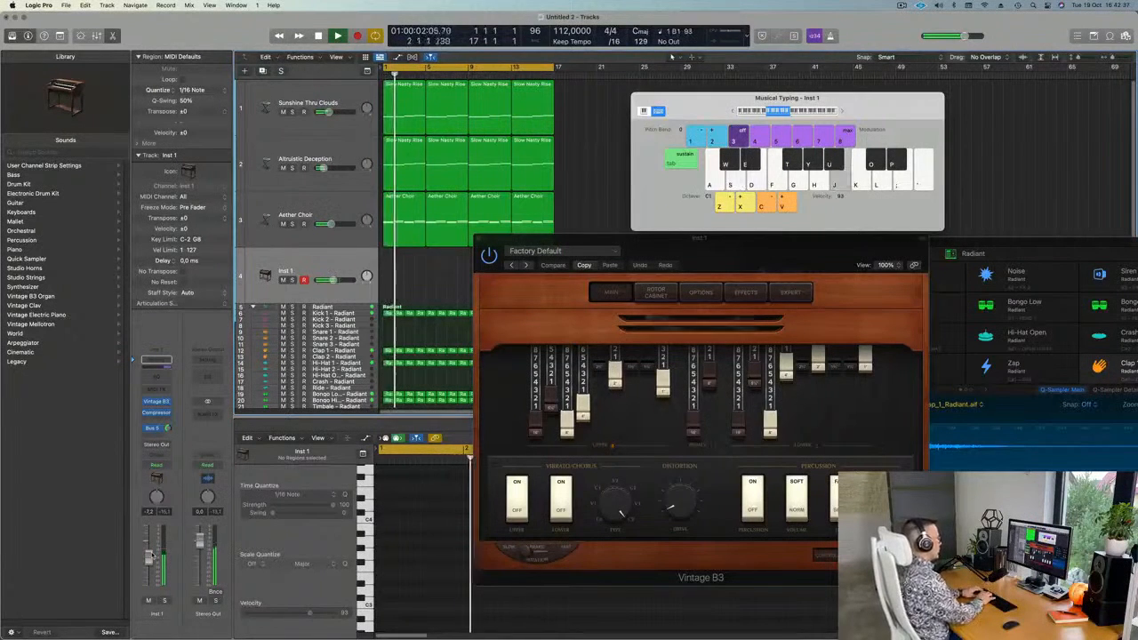
pyautogui.press('s')
pyautogui.press('s')
pyautogui.press('f')
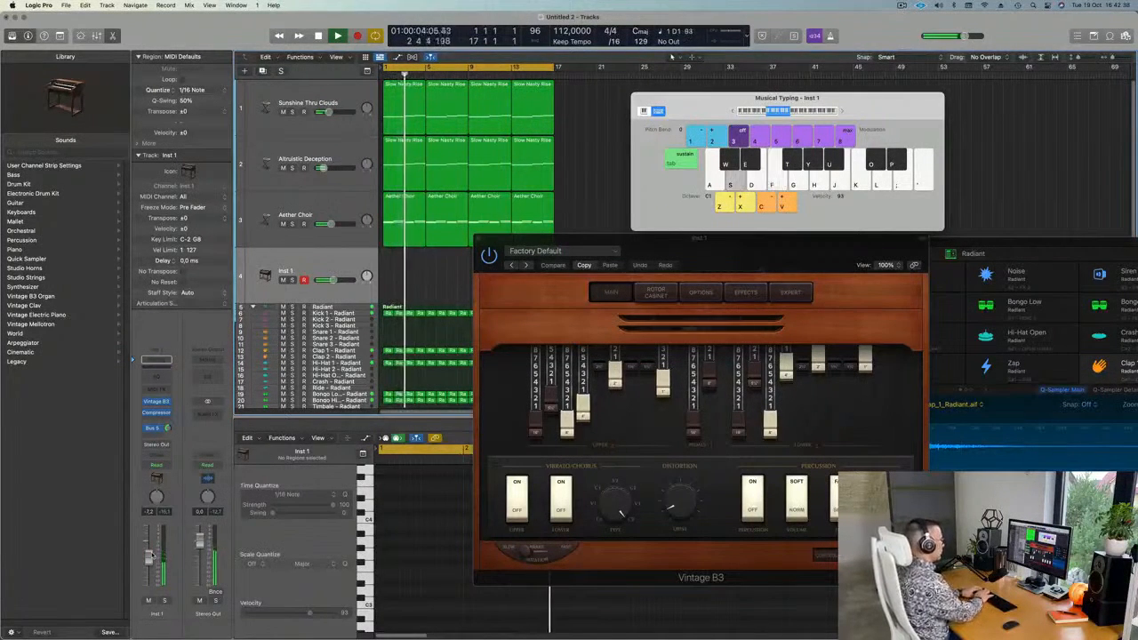
pyautogui.press('a')
pyautogui.press('s')
pyautogui.press('s')
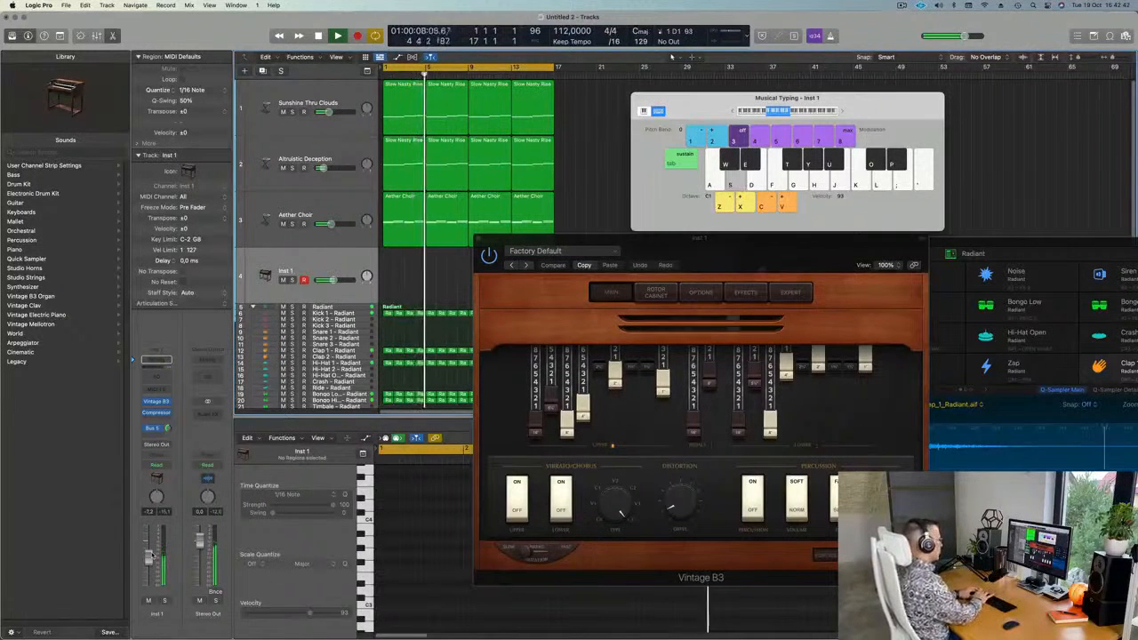
pyautogui.press('s')
pyautogui.press('s')
pyautogui.press('s')
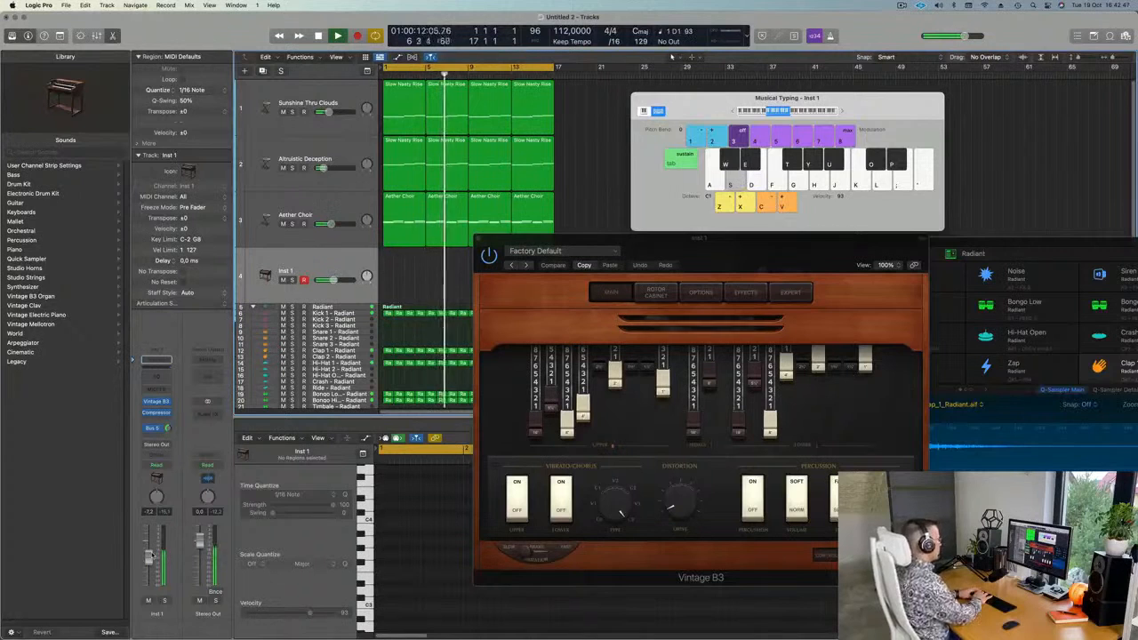
pyautogui.press('s')
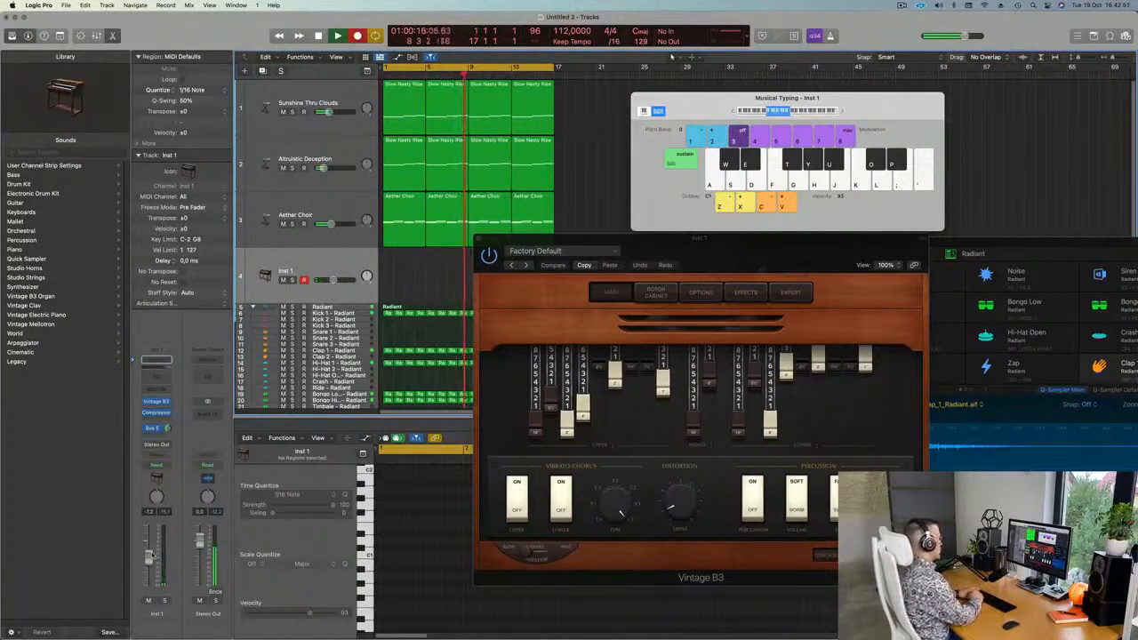
pyautogui.press('s')
pyautogui.press('s')
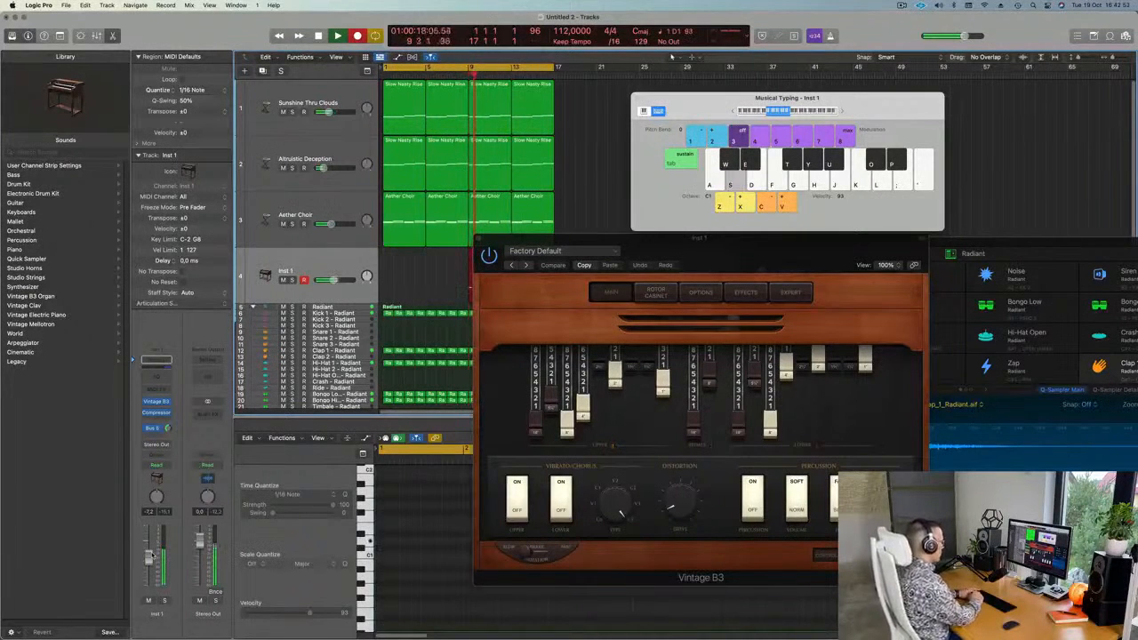
pyautogui.press('s')
pyautogui.press('s')
# Stop recording and move the Inst 1 organ region to start at bar 1.
pyautogui.press('space')
pyautogui.moveTo(762, 239); pyautogui.dragTo(767, 245)
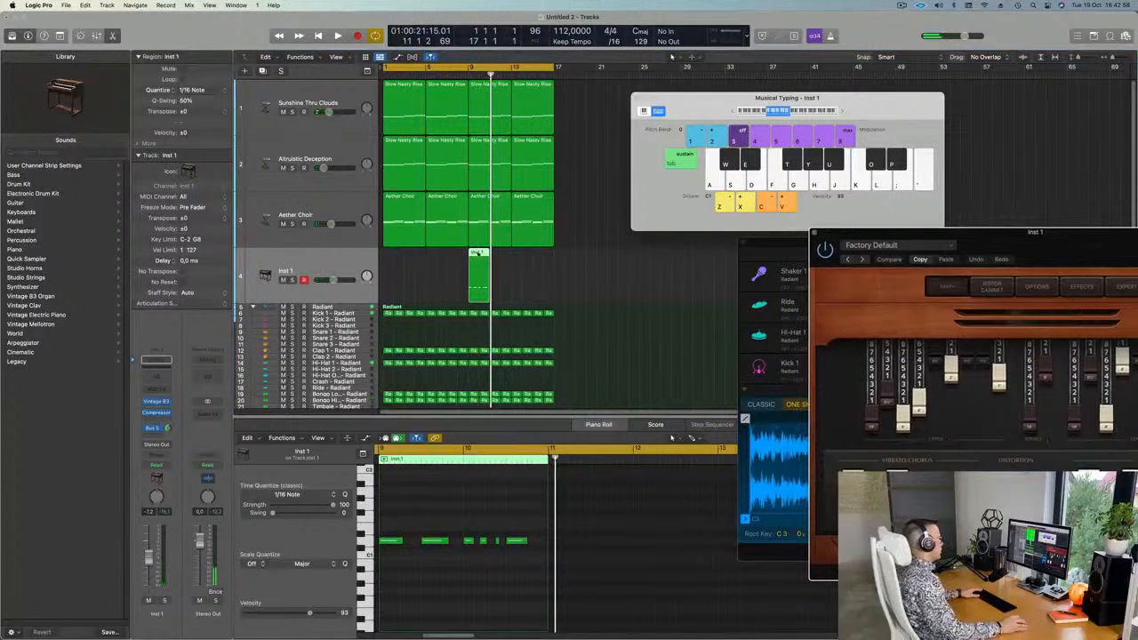
pyautogui.moveTo(478, 254); pyautogui.dragTo(391, 256)
# Play back and select the six recorded organ notes, zooming in and out in the piano roll.
pyautogui.press('space')
pyautogui.click(443, 567)
pyautogui.press('super+a')
pyautogui.press('space')
pyautogui.press('super+Right')
pyautogui.press('super+Left')
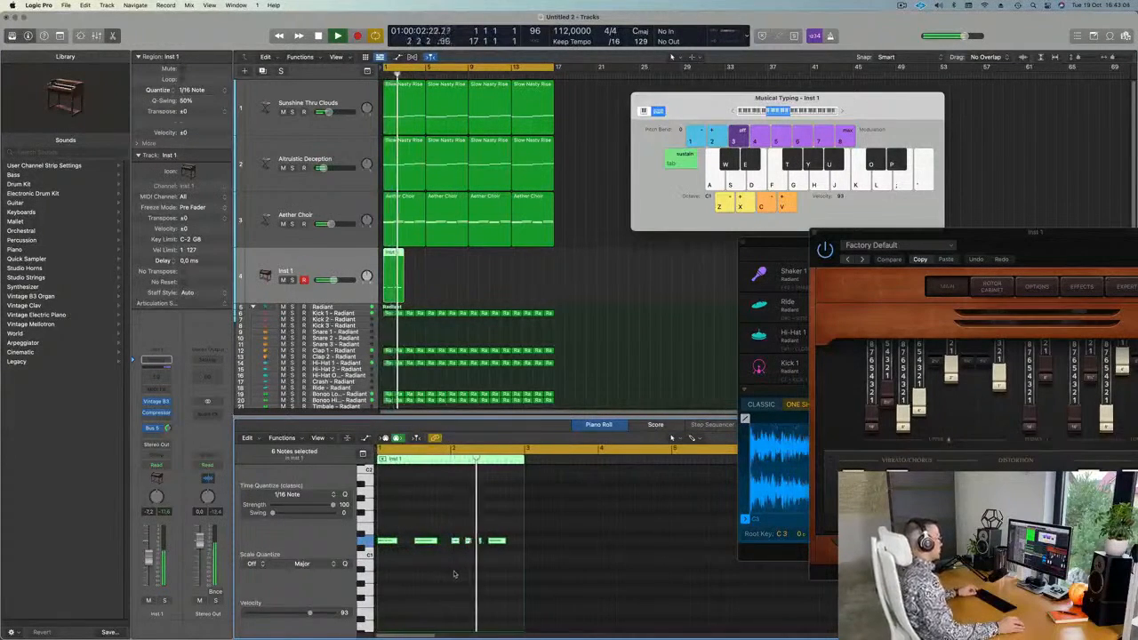
pyautogui.press('super+Left')
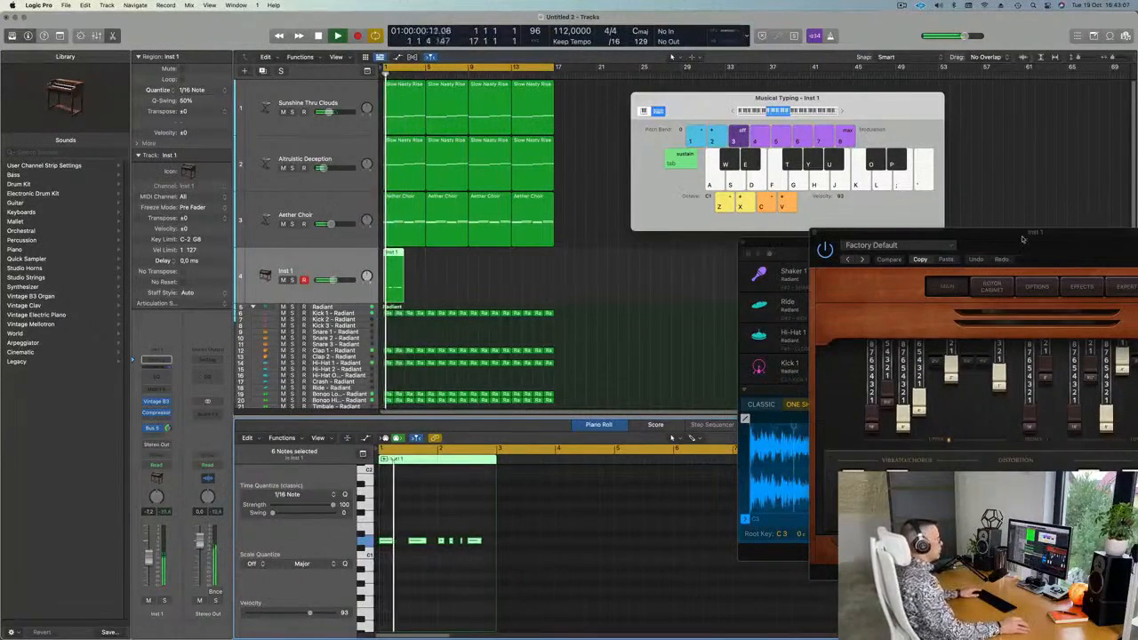
# Repeat the Inst 1 region into consecutive copies along track 4 and play it back.
pyautogui.moveTo(1017, 238); pyautogui.dragTo(757, 236)
pyautogui.press('space')
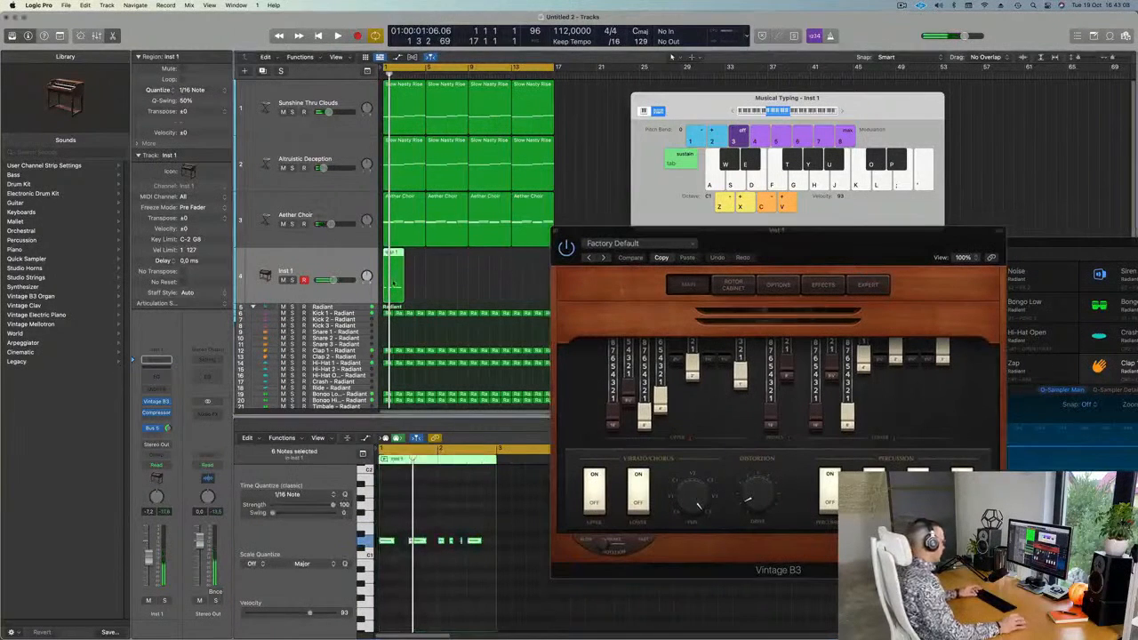
pyautogui.press('super+r')
pyautogui.press('super+r')
pyautogui.press('super+r')
pyautogui.press('super+r')
pyautogui.press('super+r')
pyautogui.press('super+r')
pyautogui.press('super+r')
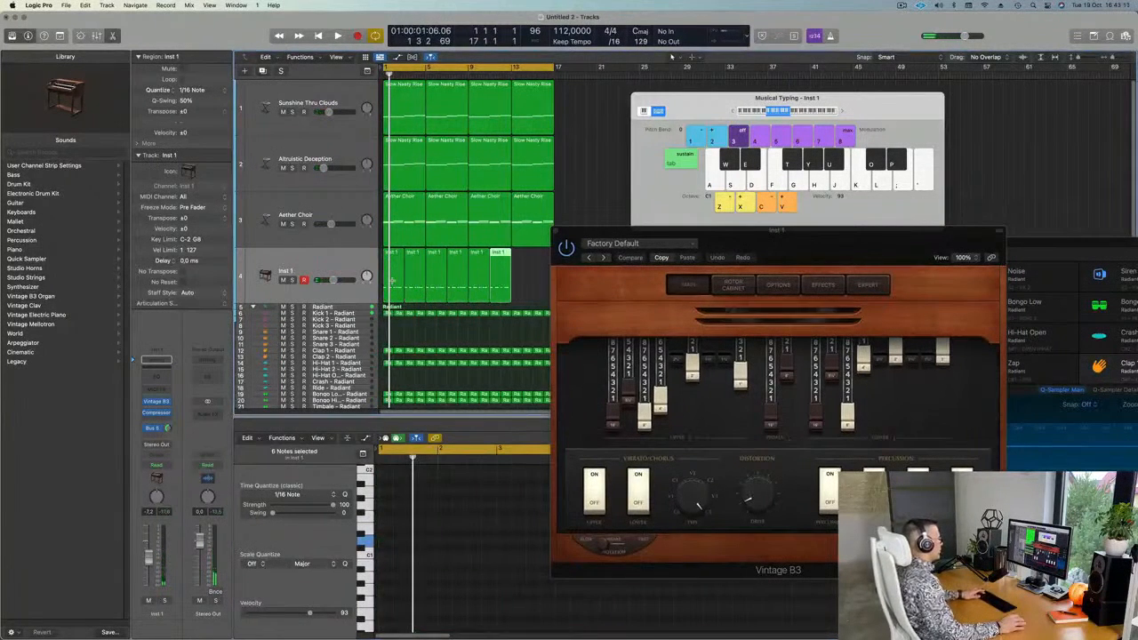
pyautogui.moveTo(838, 243); pyautogui.dragTo(734, 214)
pyautogui.press('space')
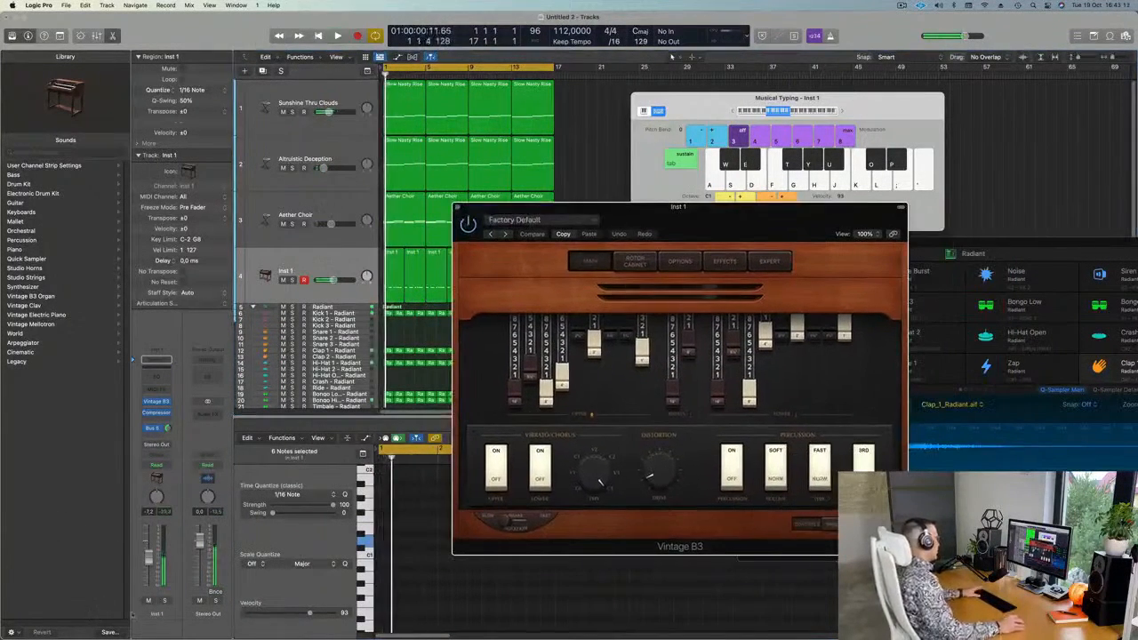
# Solo the organ track briefly, then turn solo back off.
pyautogui.press('s')
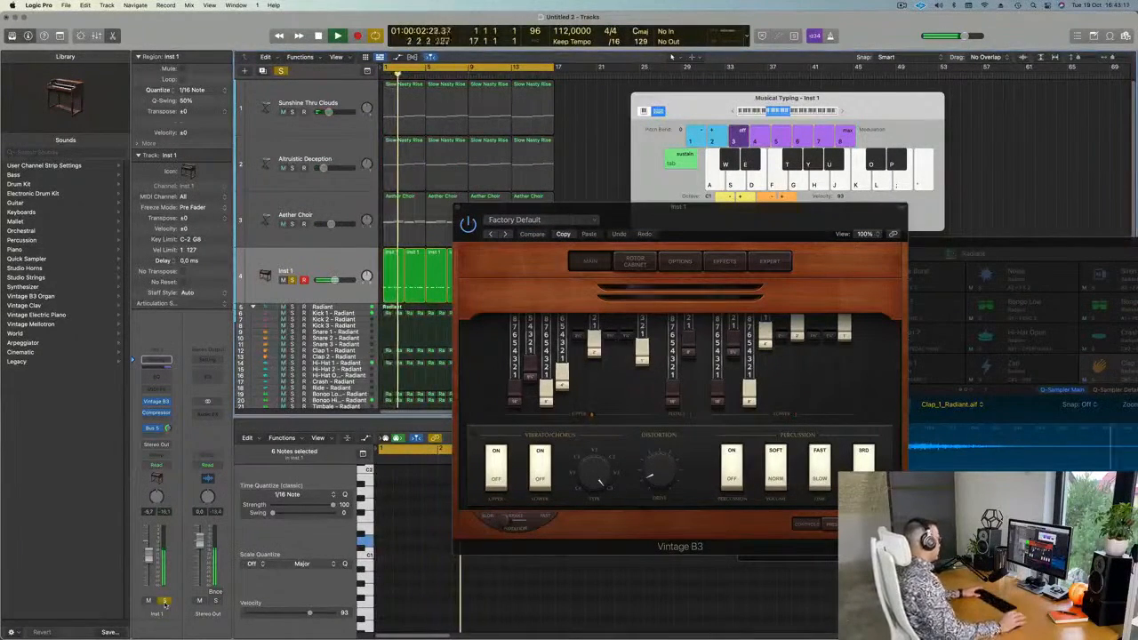
pyautogui.click(163, 601)
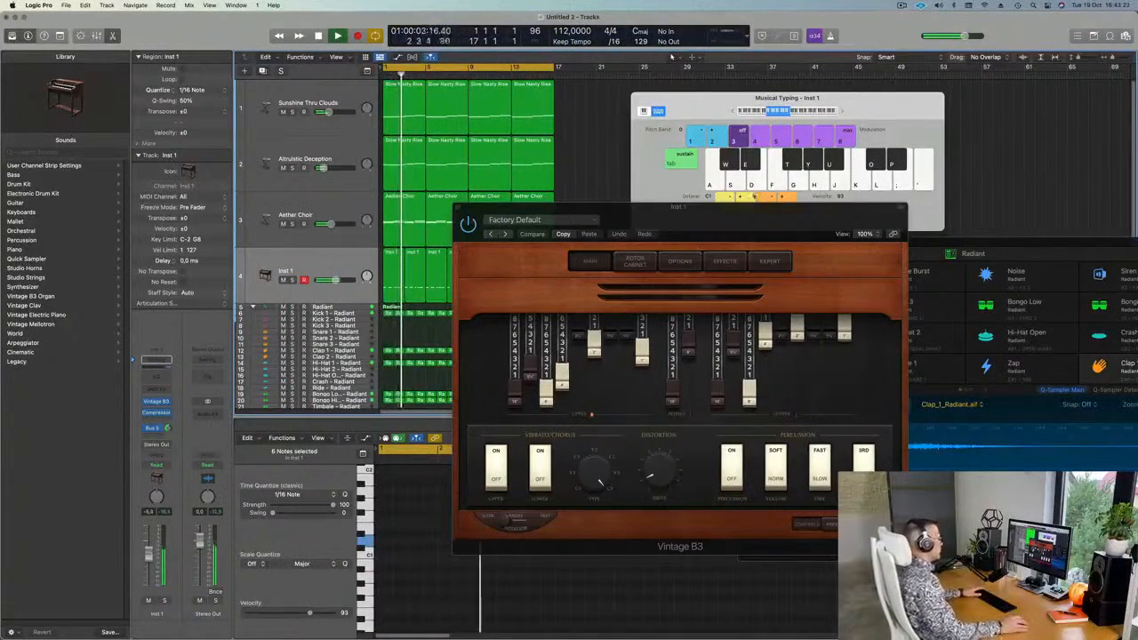
pyautogui.moveTo(747, 209); pyautogui.dragTo(706, 204)
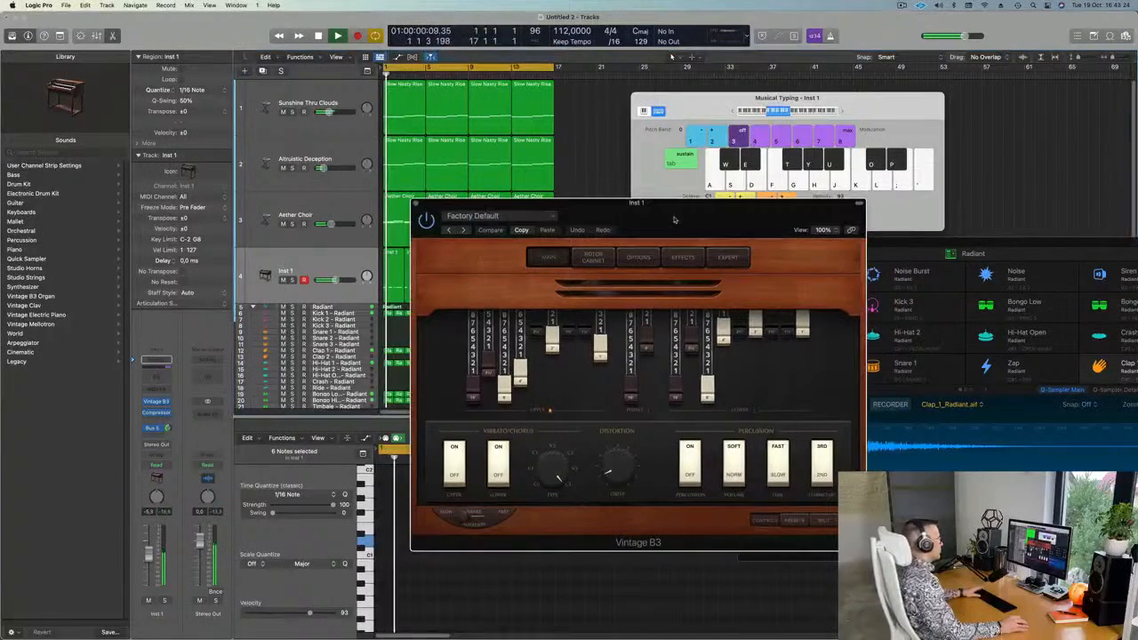
# Load the 80's Pop Organ preset and adjust the organ's Bus 5 reverb send.
pyautogui.click(464, 231)
pyautogui.press('space')
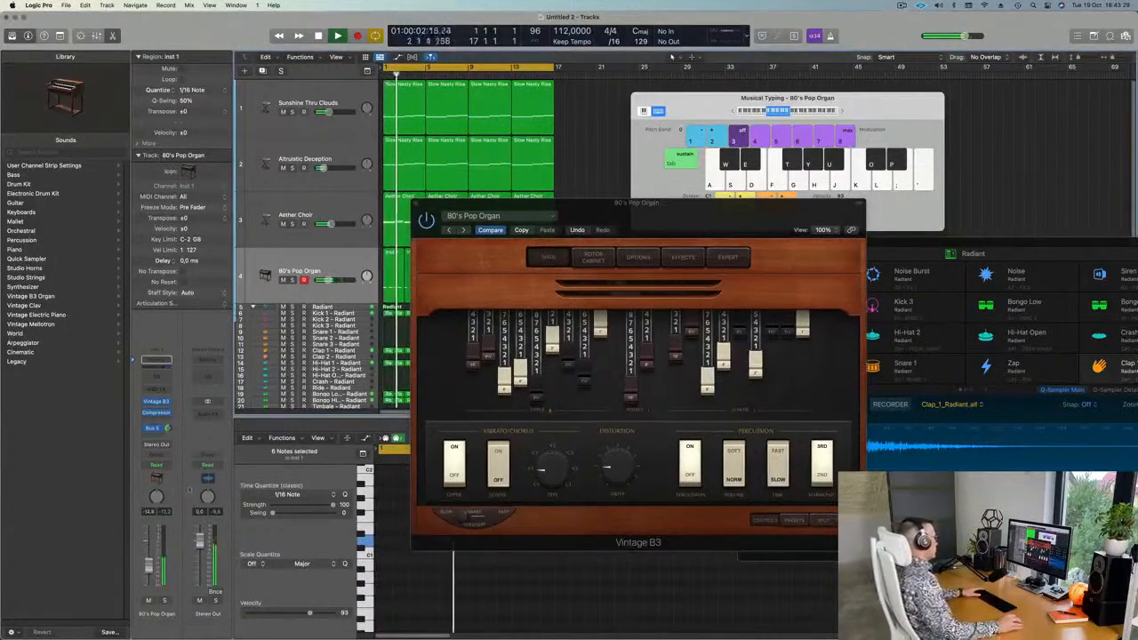
pyautogui.press('space')
pyautogui.moveTo(170, 430); pyautogui.dragTo(169, 425)
pyautogui.press('space')
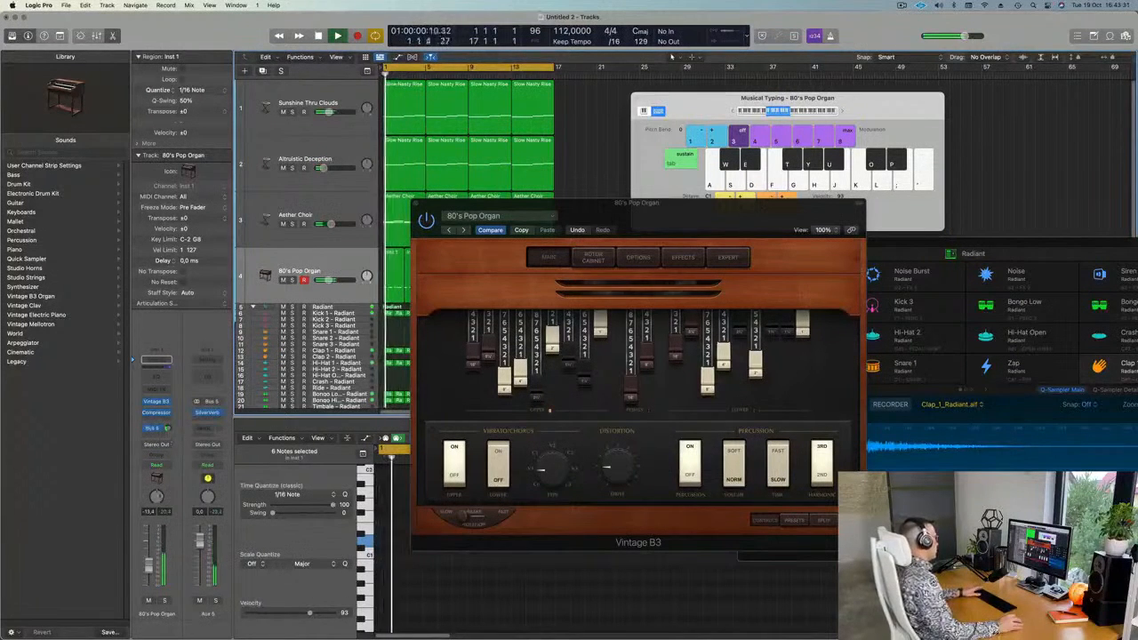
# Audition the Bebop, Big Jazz, Blues Solo and Church Door Organ presets.
pyautogui.click(463, 231)
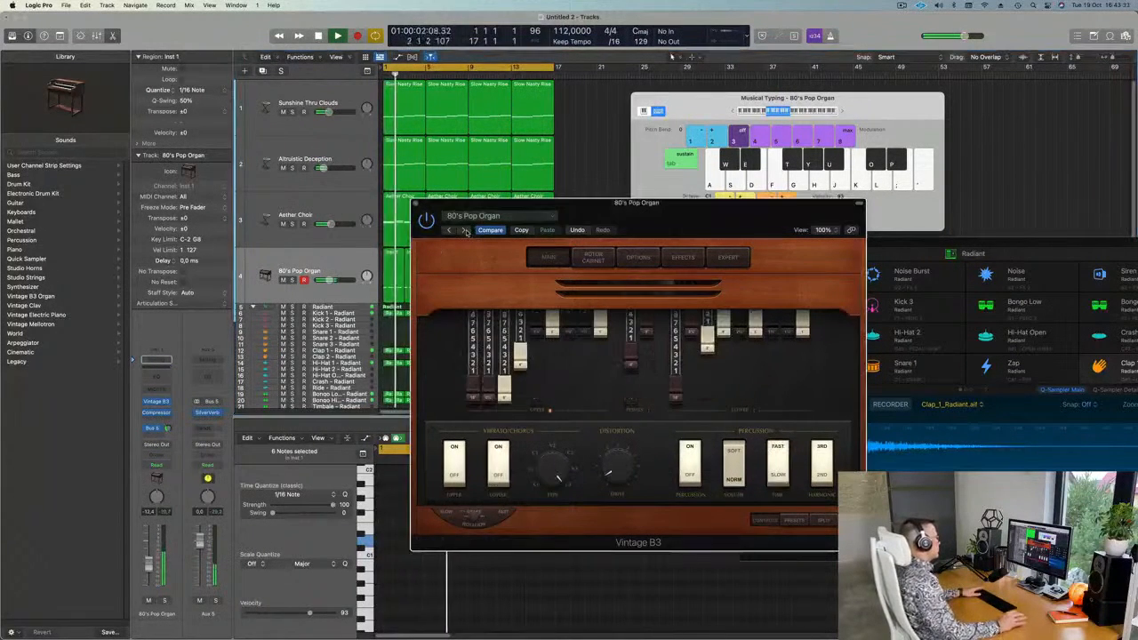
pyautogui.click(465, 232)
pyautogui.click(434, 230)
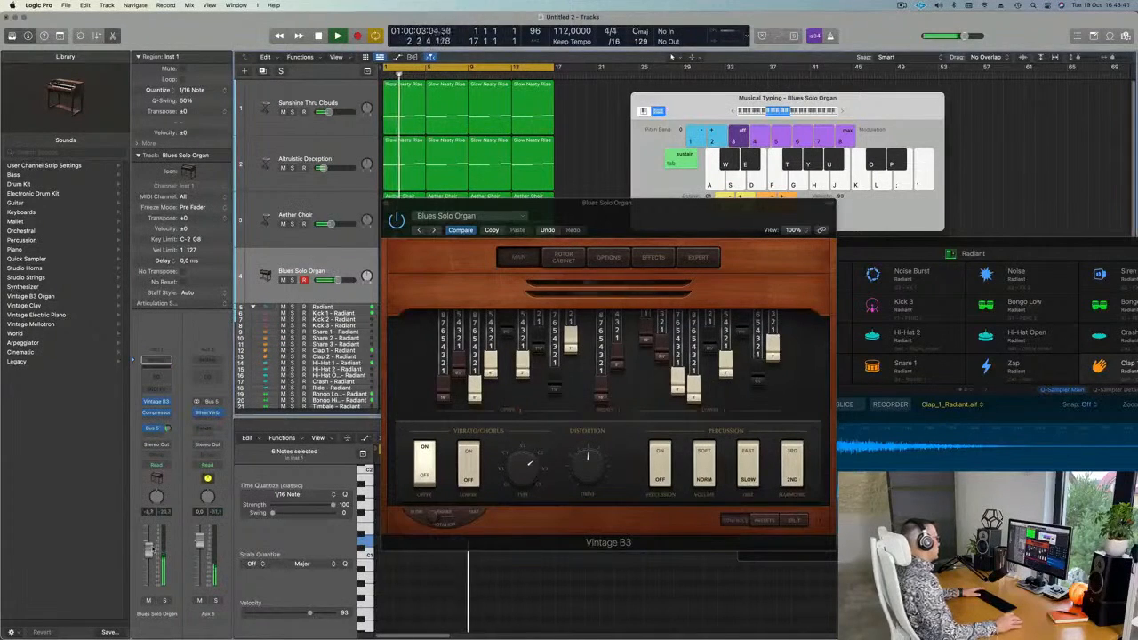
pyautogui.click(433, 230)
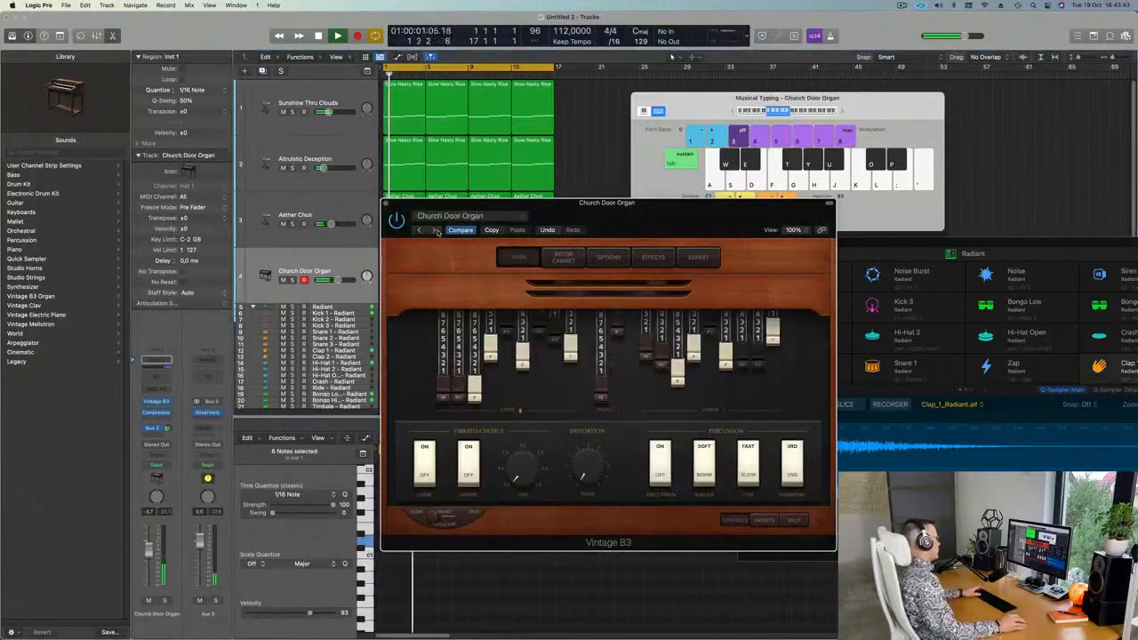
pyautogui.moveTo(638, 213); pyautogui.dragTo(584, 223)
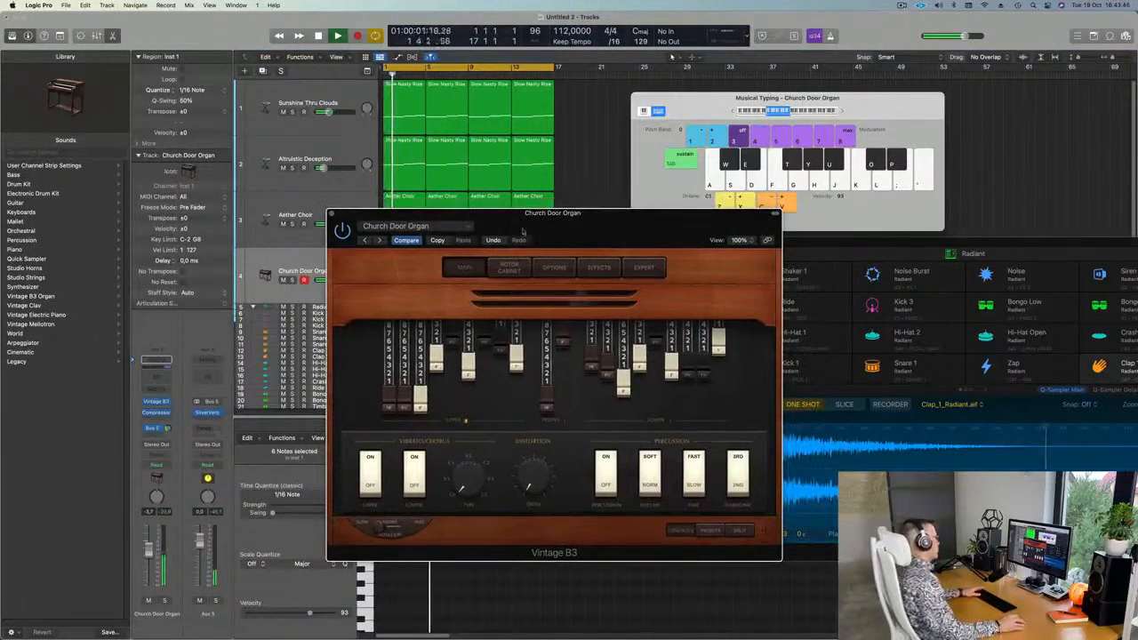
# Audition the Classic Funk, Classic Rock, Classic Tonewheel, Distorted and Far Off Organ presets.
pyautogui.click(378, 240)
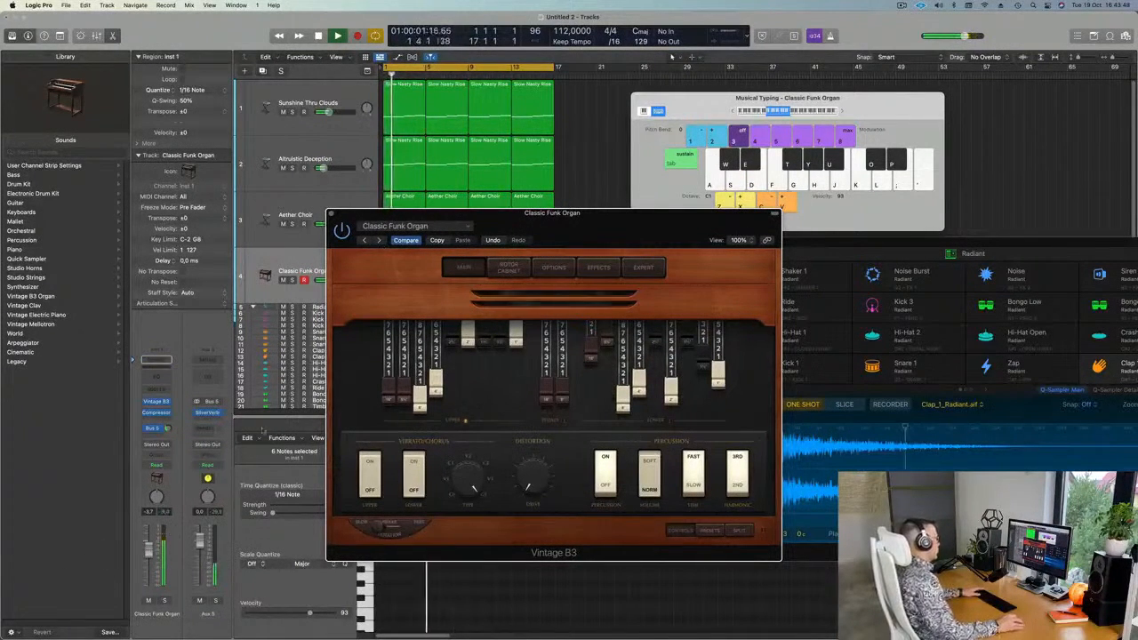
pyautogui.click(379, 241)
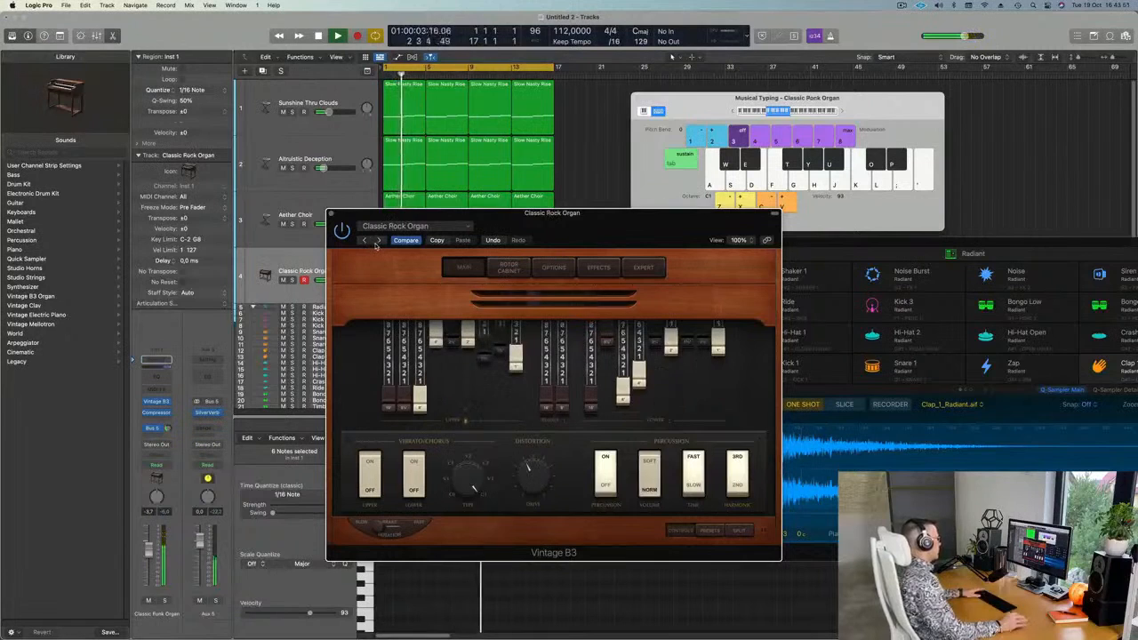
pyautogui.click(379, 241)
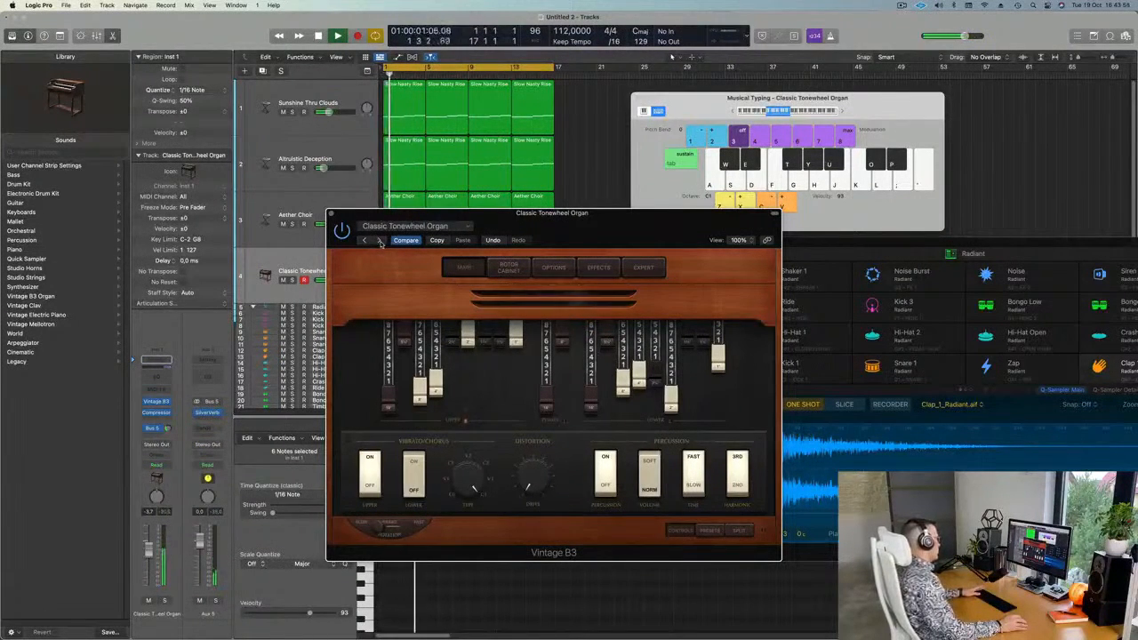
pyautogui.click(380, 241)
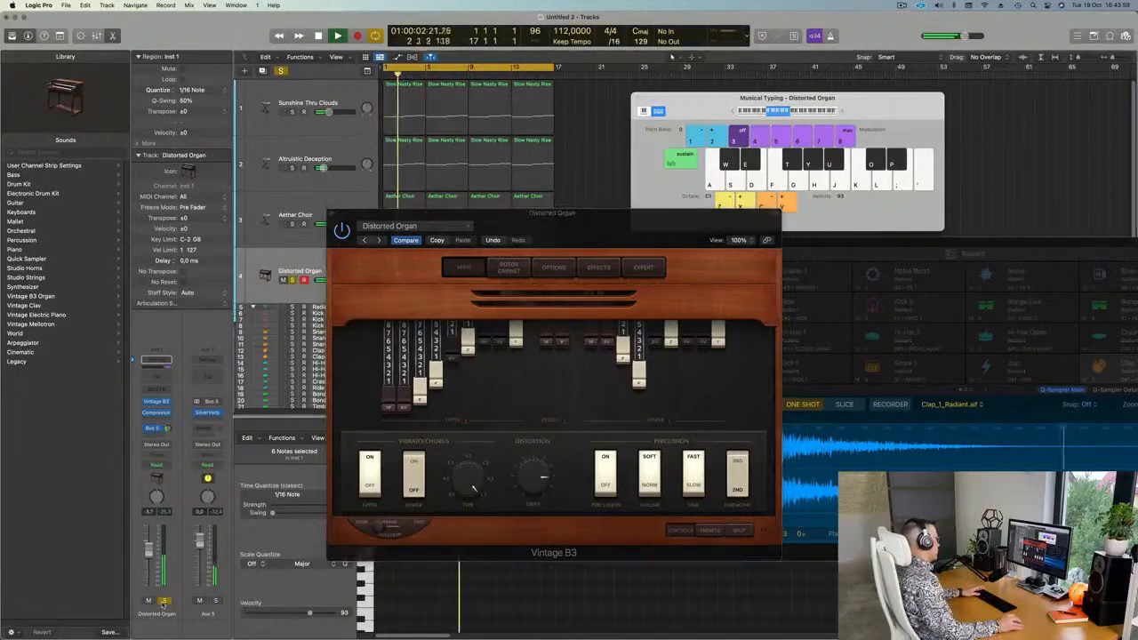
pyautogui.click(380, 241)
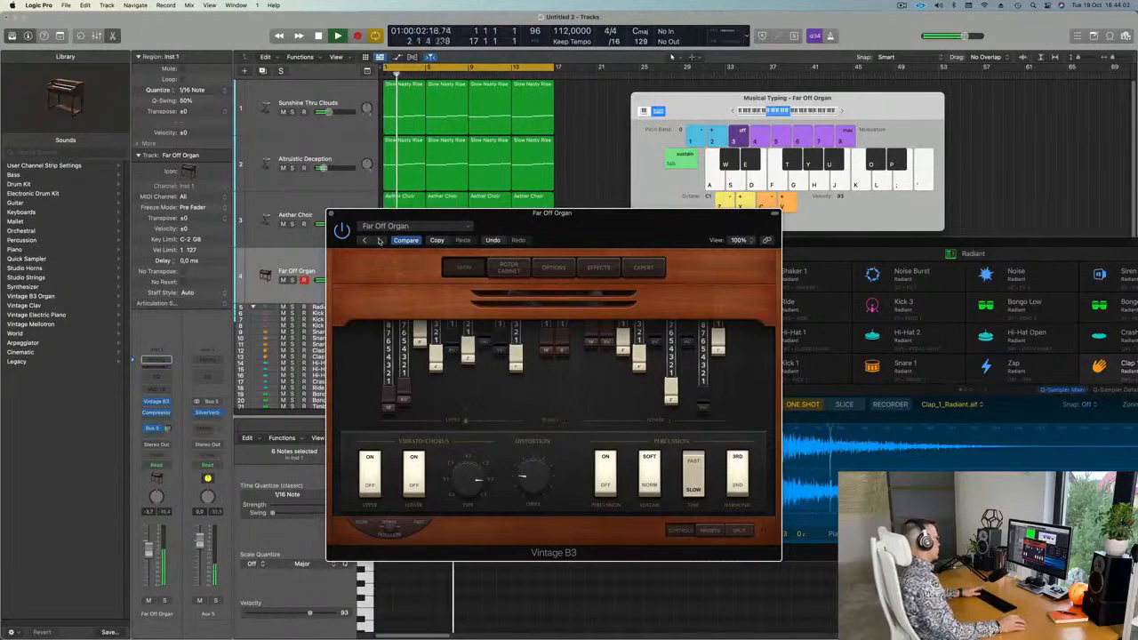
# Move past Grand Organ to the Hard Rock Organ preset and solo the track.
pyautogui.click(379, 241)
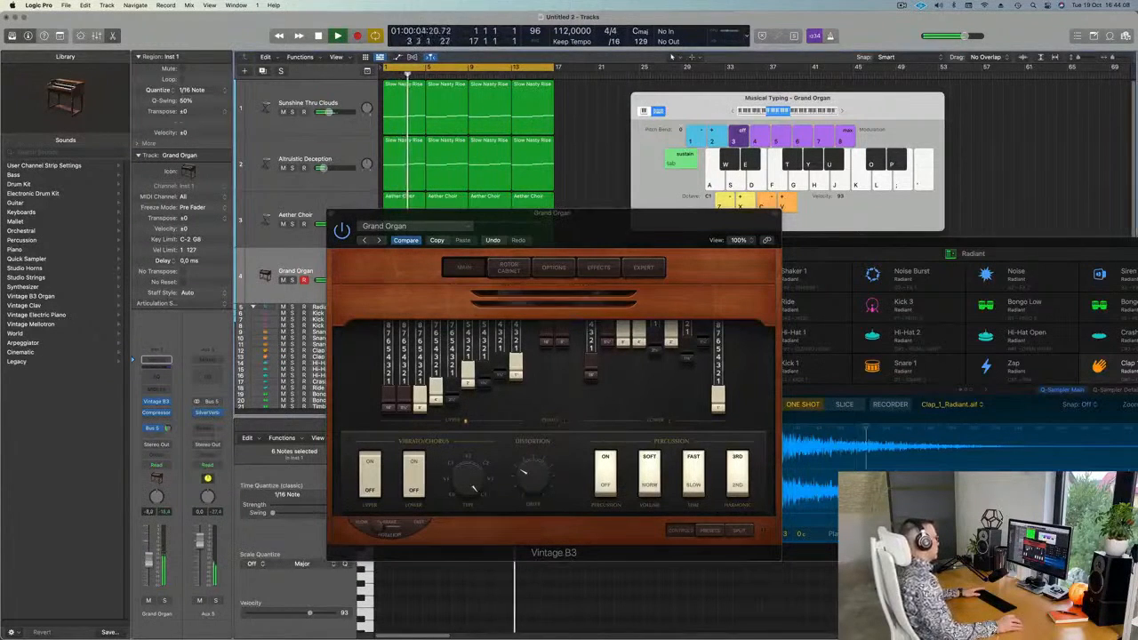
pyautogui.click(379, 242)
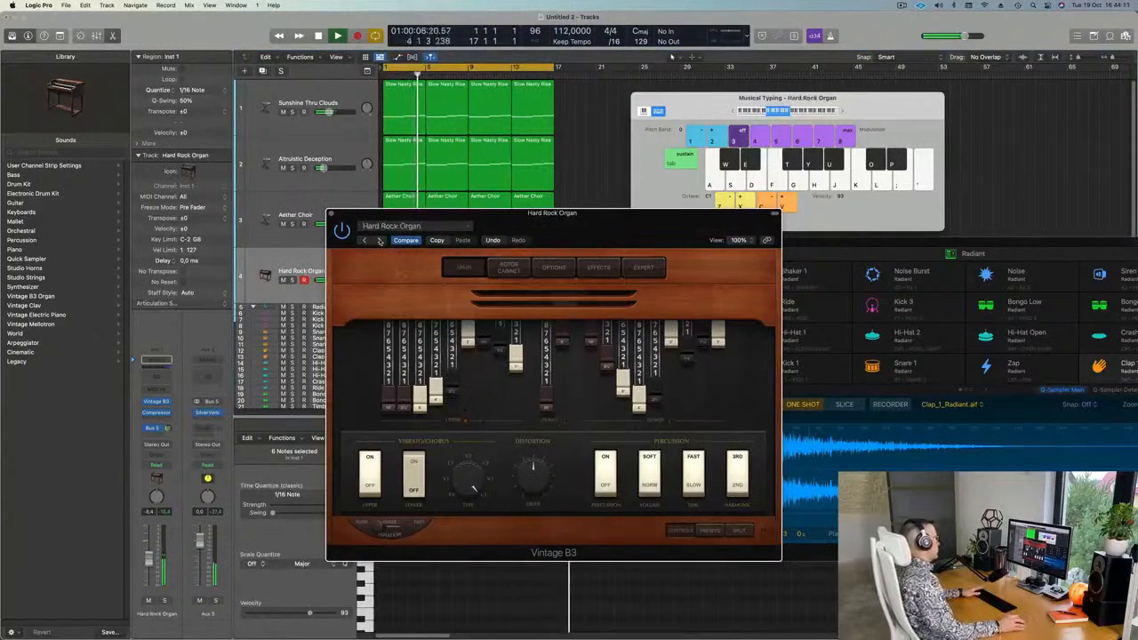
pyautogui.click(163, 601)
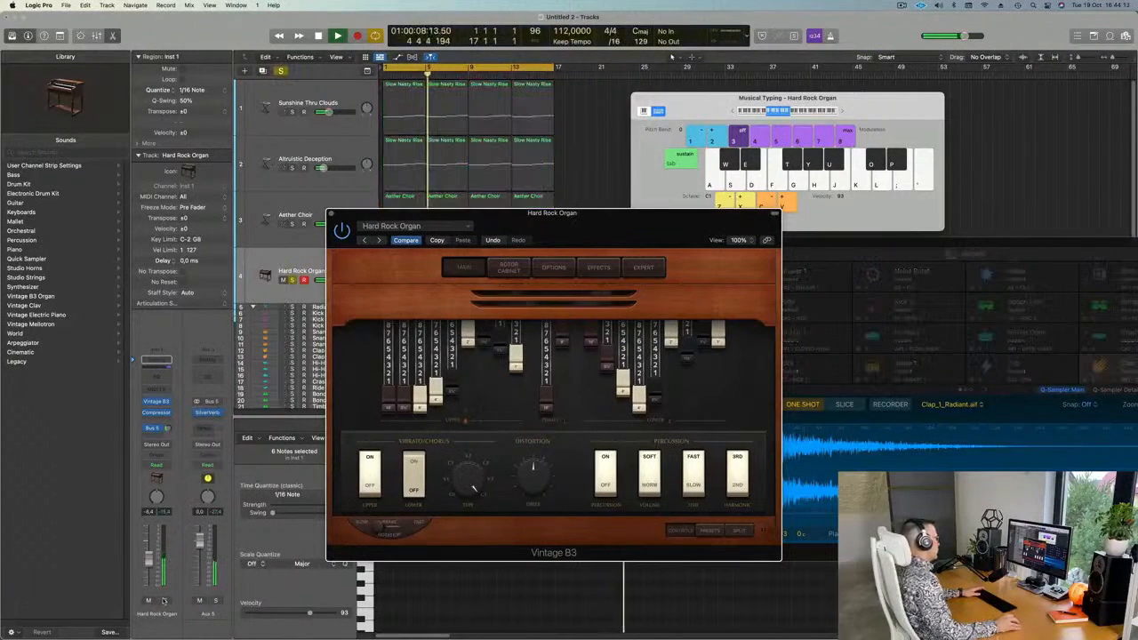
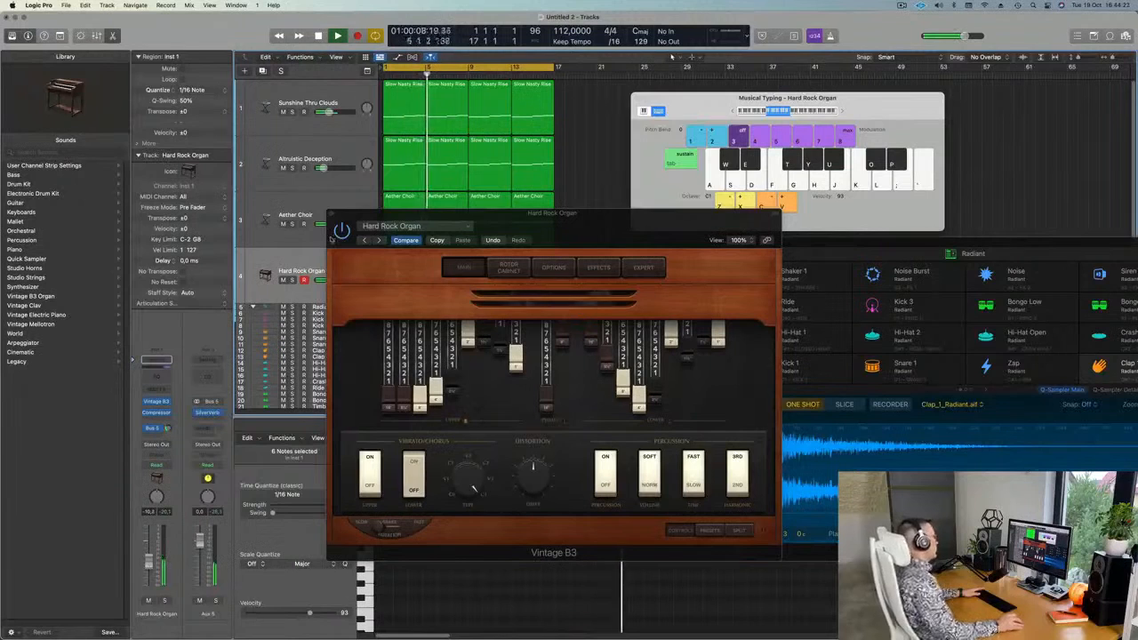
# Step through Heavy Metal, Indie Rock and Jam Band Lead organs to the Jazz Fusion Organ preset.
pyautogui.click(380, 241)
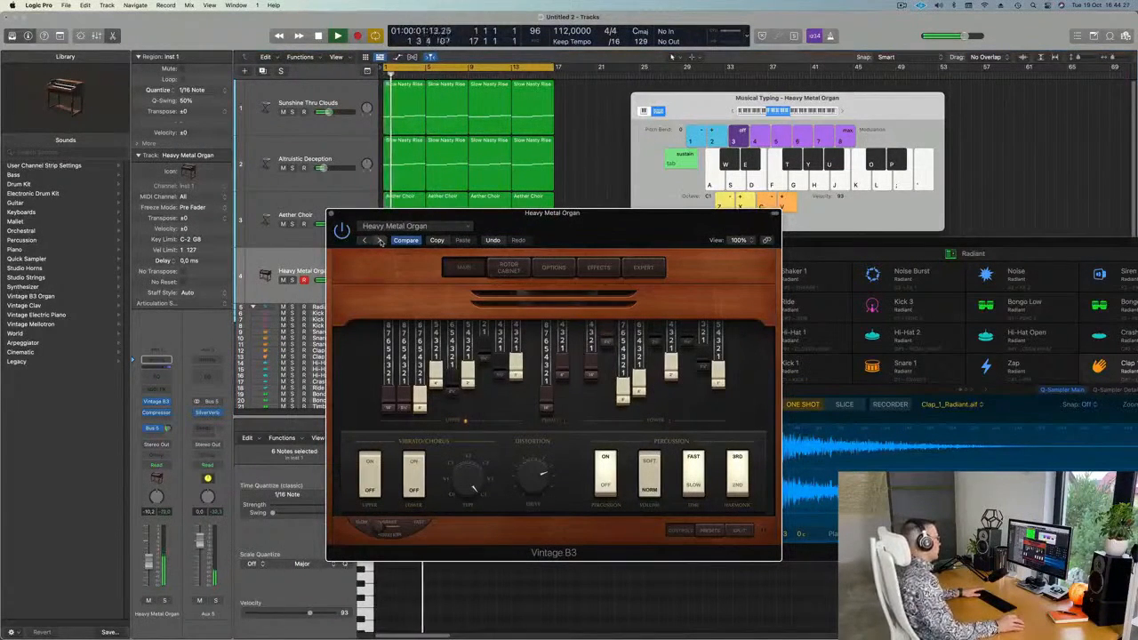
pyautogui.click(380, 242)
pyautogui.click(380, 242)
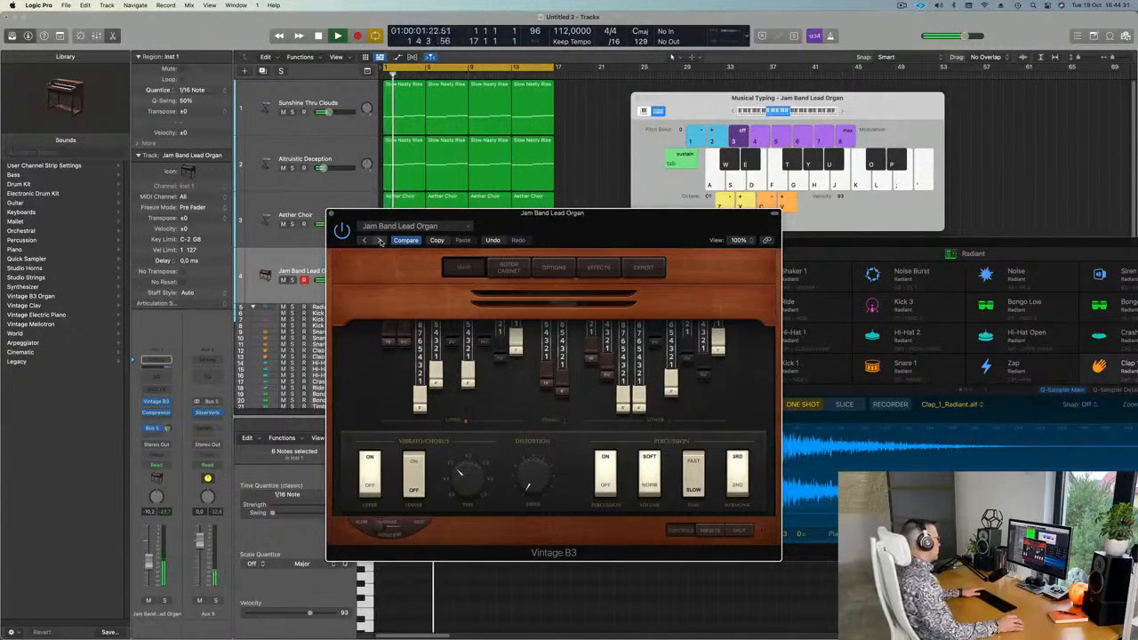
pyautogui.click(380, 242)
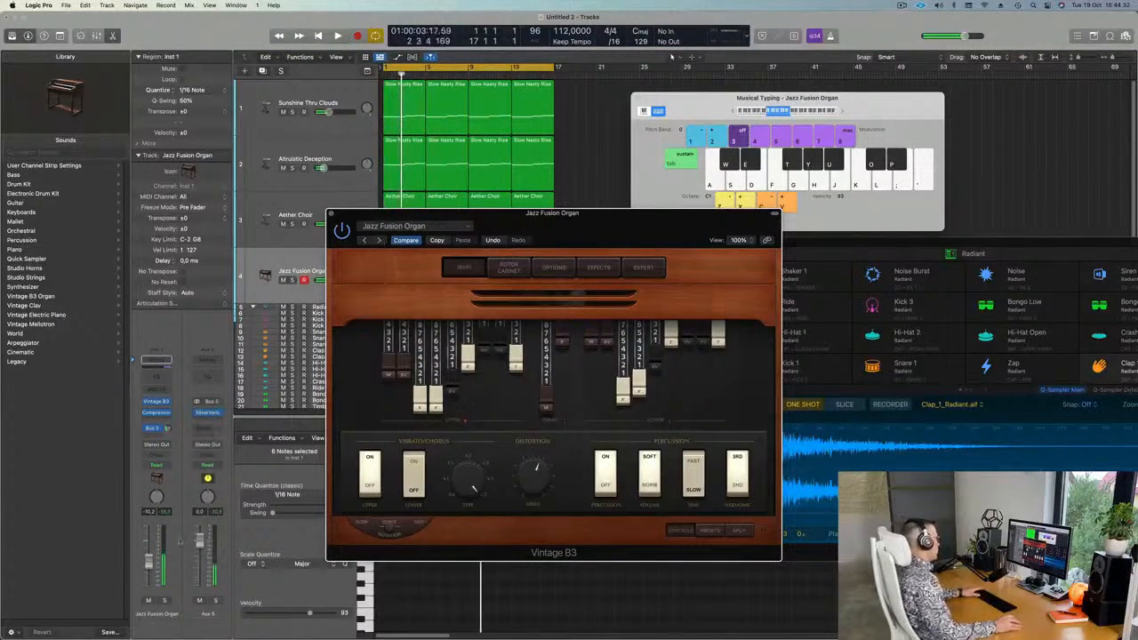
# Lower the organ track's volume slightly, close its instrument window, and return to the start.
pyautogui.moveTo(151, 566); pyautogui.dragTo(150, 571)
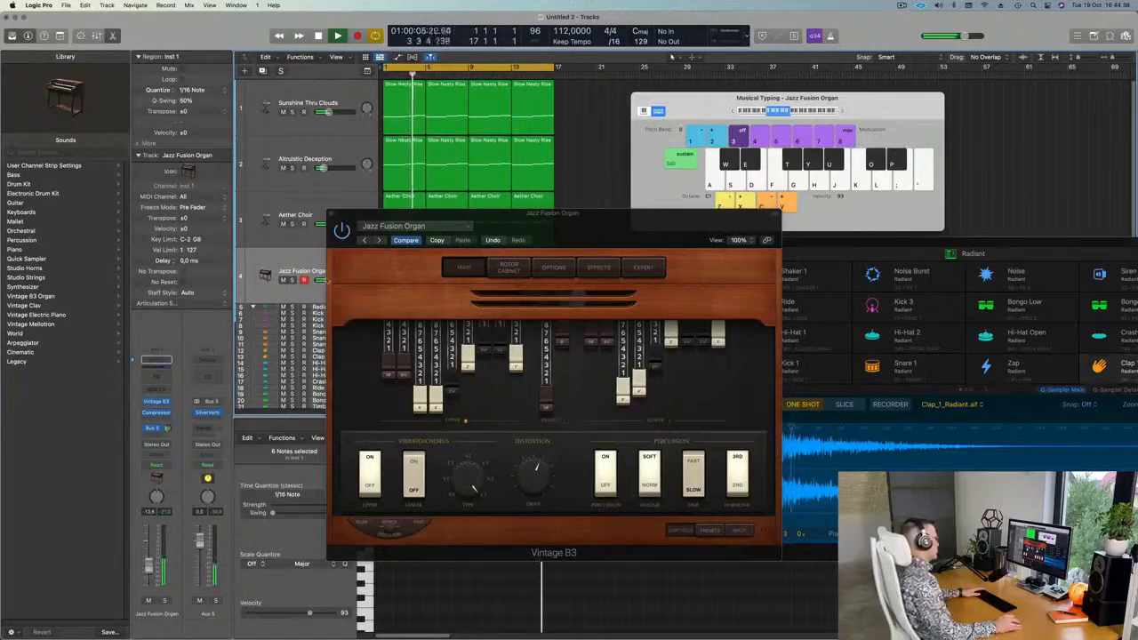
pyautogui.click(332, 215)
pyautogui.press('Return')
# Open the Slow Nasty Rise region's notes and move the Radiant drum window to the far right.
pyautogui.click(409, 164)
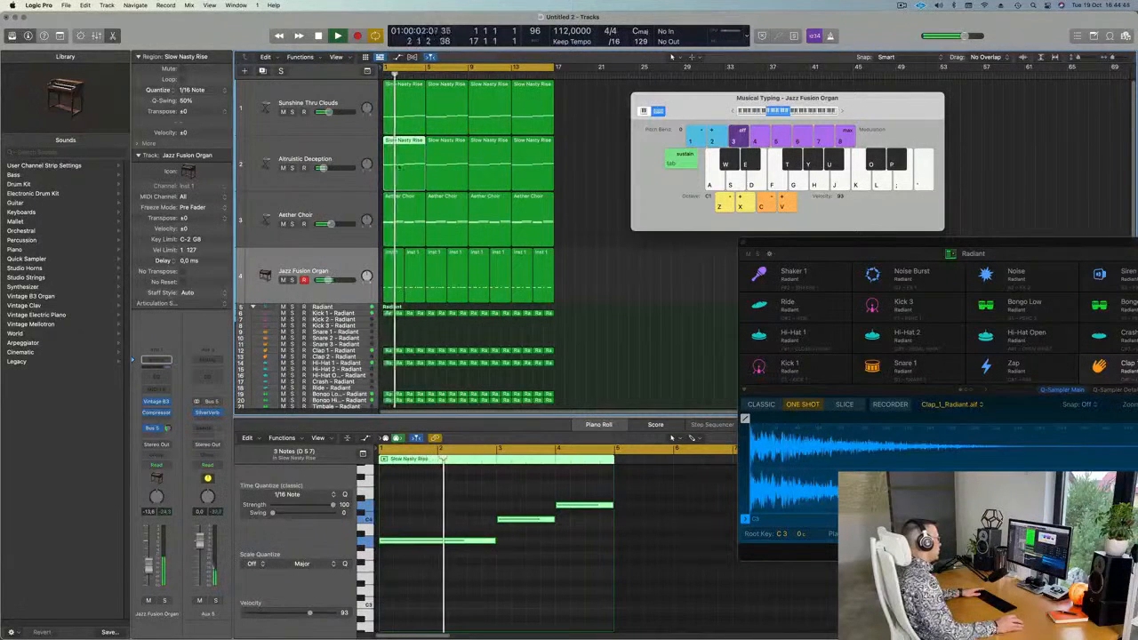
pyautogui.press('e')
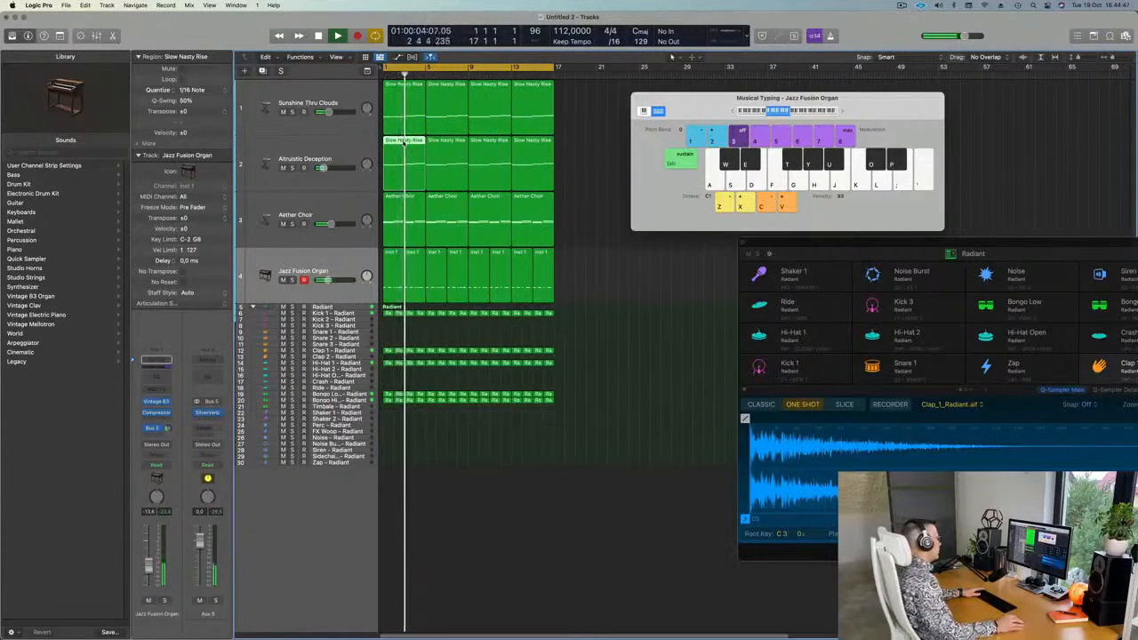
pyautogui.doubleClick(404, 142)
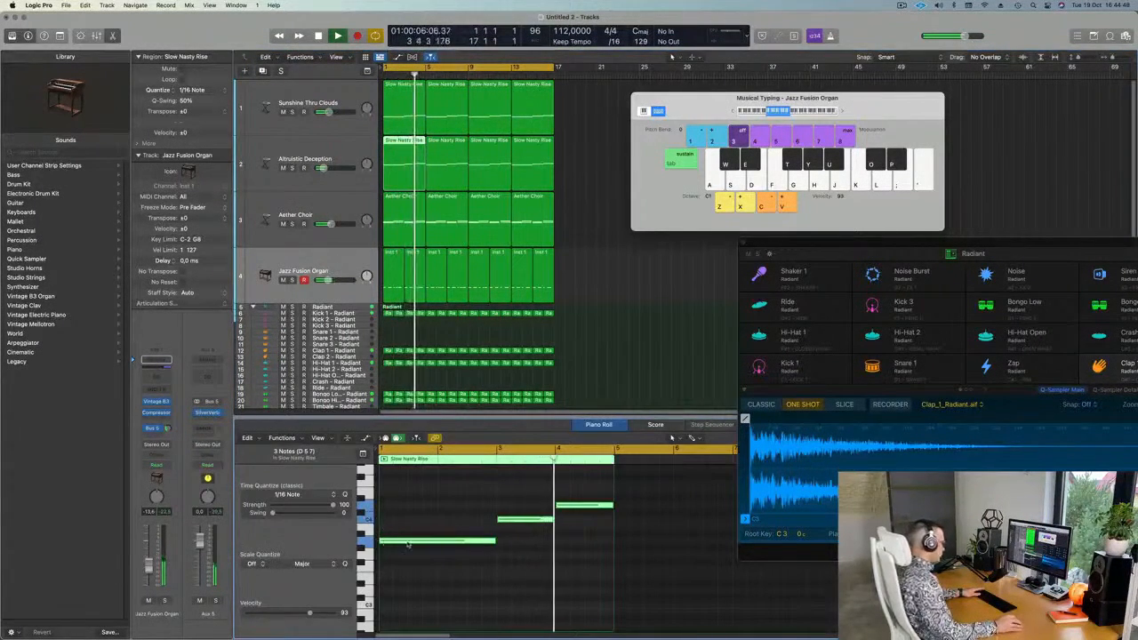
pyautogui.moveTo(814, 241); pyautogui.dragTo(1105, 237)
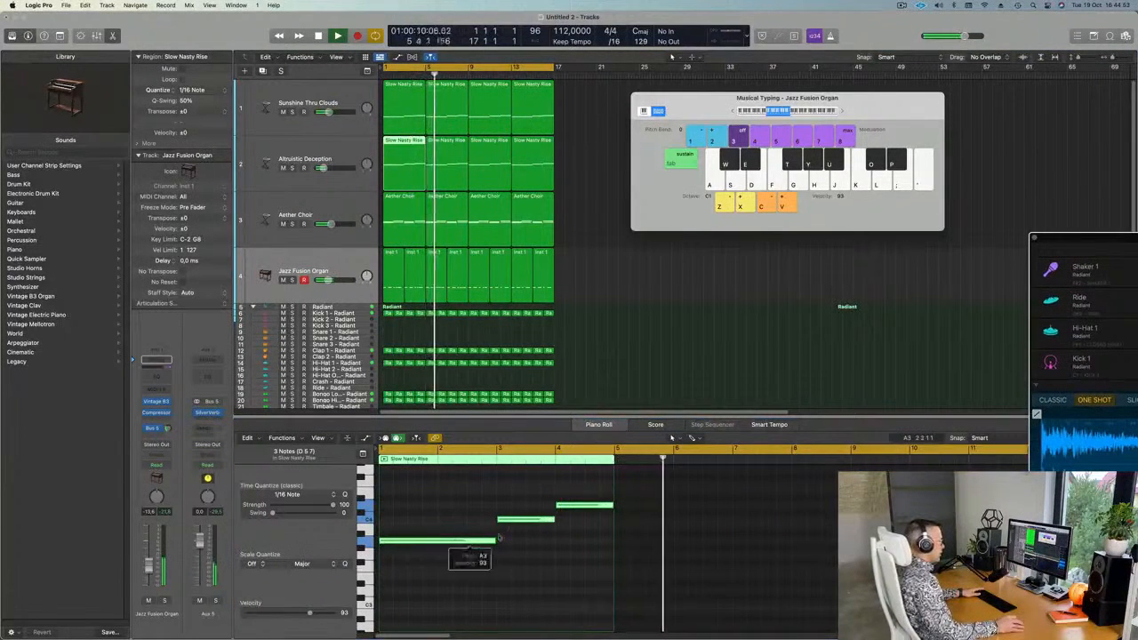
pyautogui.click(527, 521)
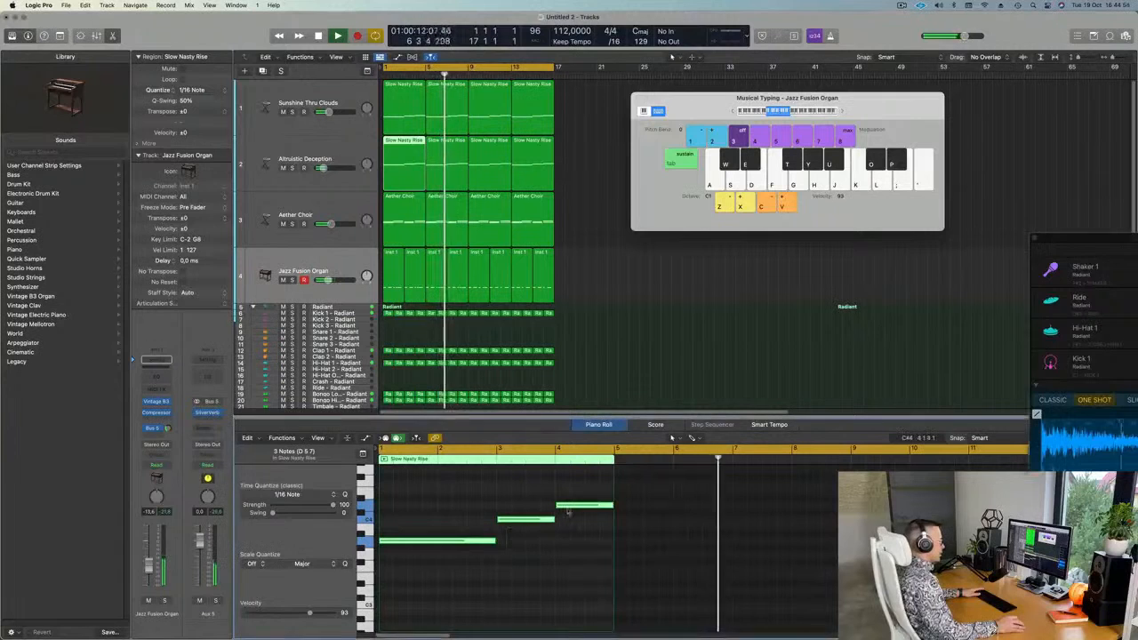
# Show the first Inst 1 organ region's riff in the editor with no notes selected.
pyautogui.scroll(-1, 436, 281)
pyautogui.press('Return')
pyautogui.click(400, 252)
pyautogui.click(427, 580)
# Transpose the region's six organ notes down a semitone and play from the start.
pyautogui.press('super+a')
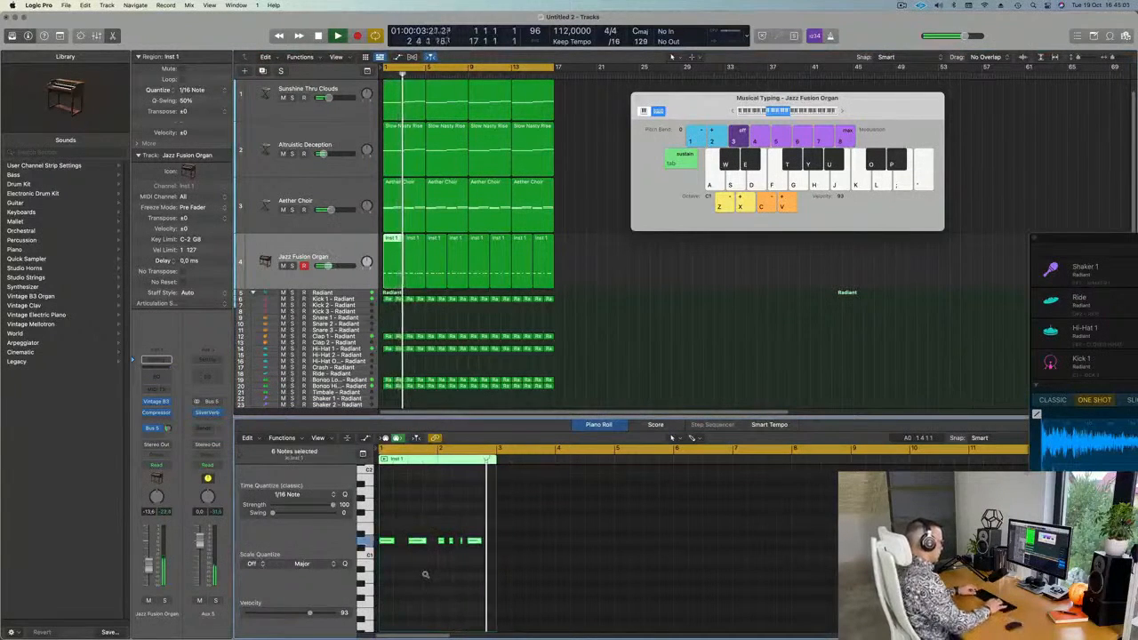
pyautogui.hotkey('alt', 'Down')
pyautogui.hotkey('alt', 'Down')
pyautogui.hotkey('alt', 'Down')
pyautogui.hotkey('alt', 'Down')
pyautogui.hotkey('alt', 'Down')
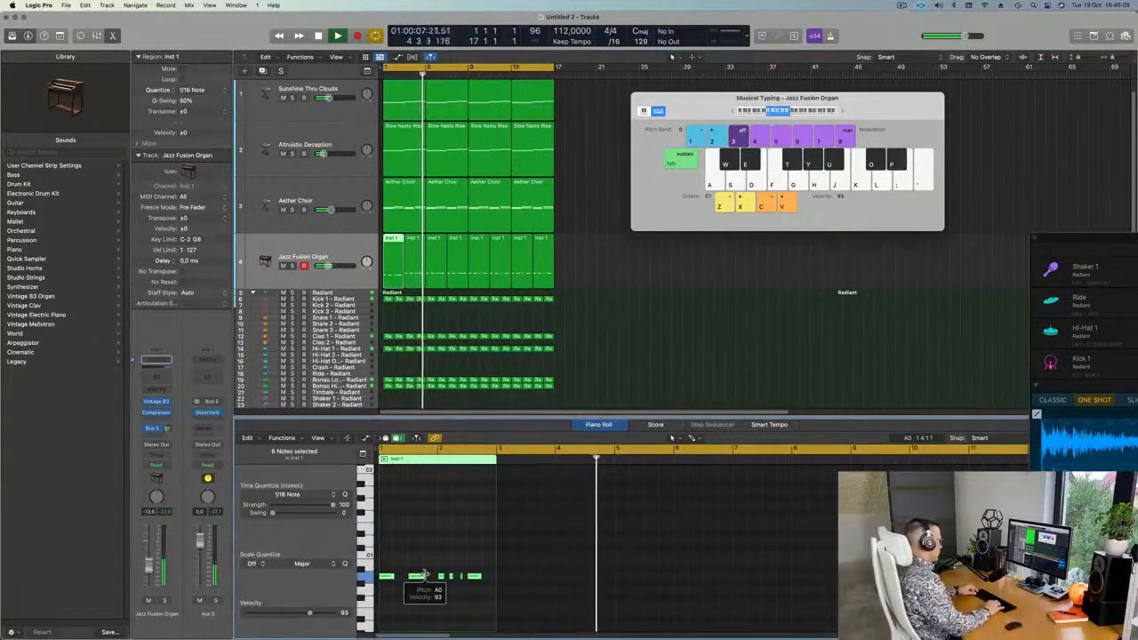
pyautogui.press('Return')
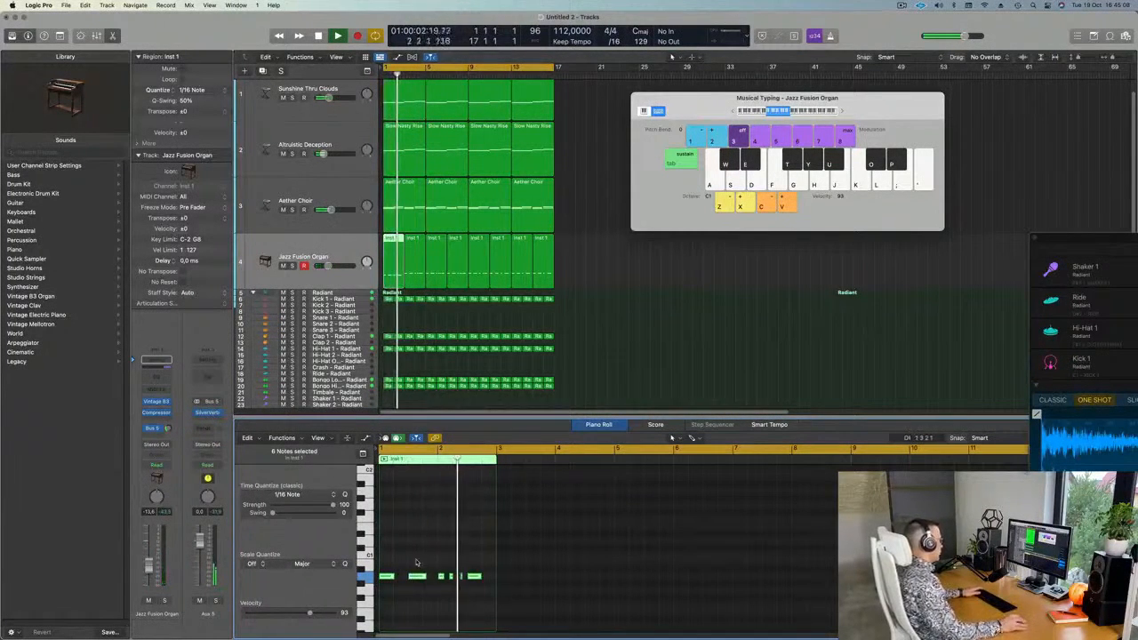
pyautogui.press('Return')
pyautogui.press('space')
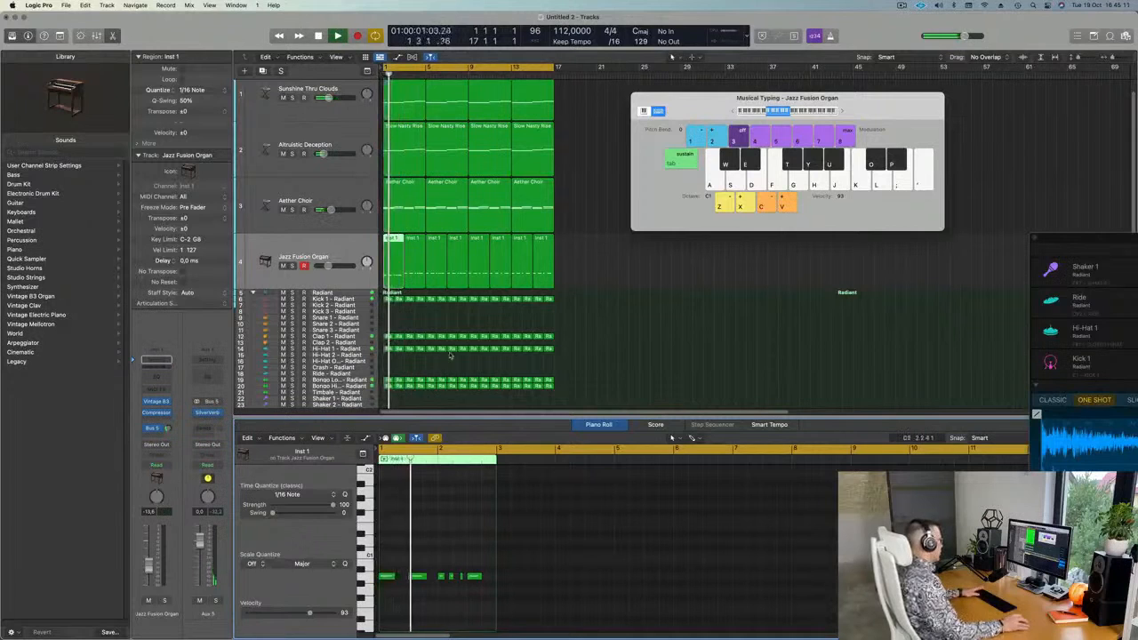
pyautogui.press('space')
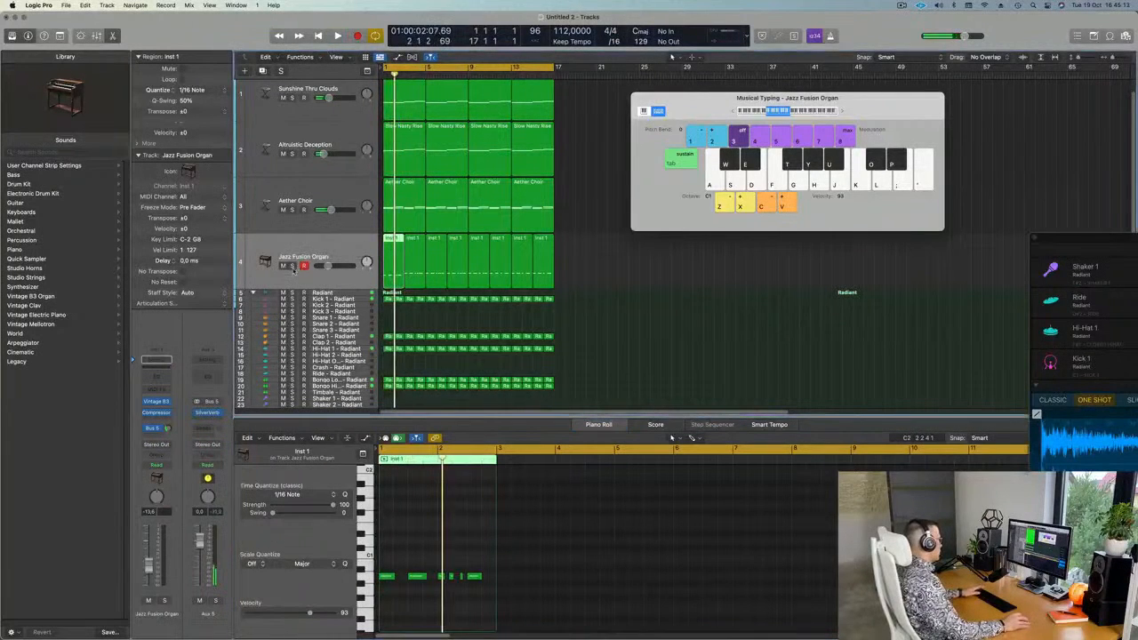
# Solo the Jazz Fusion Organ track and raise the six notes two semitones.
pyautogui.click(293, 266)
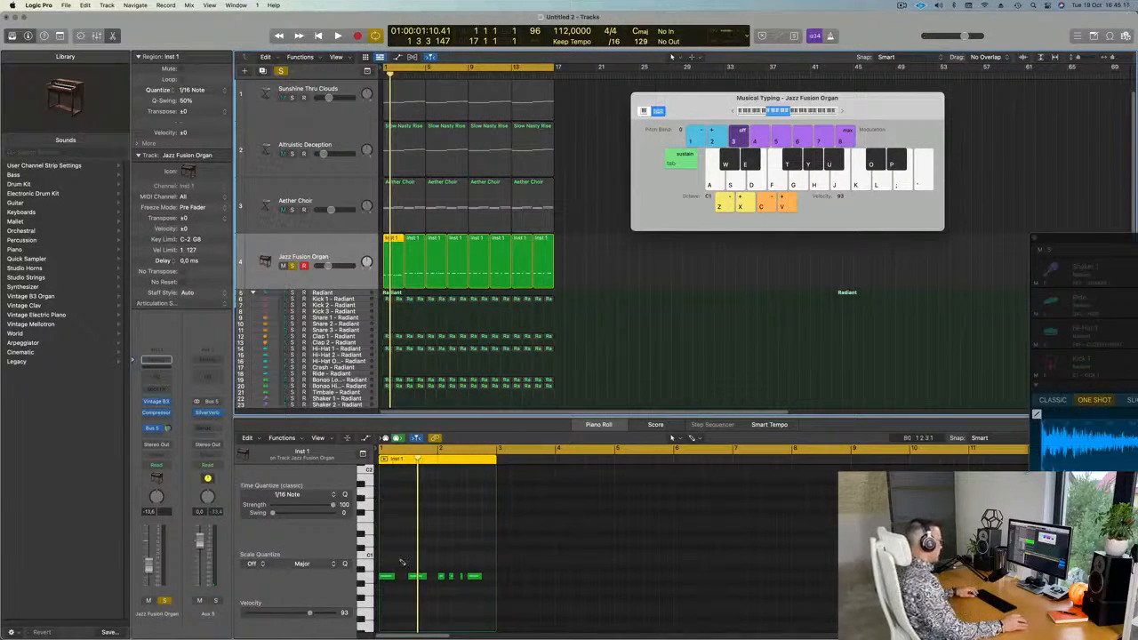
pyautogui.press('space')
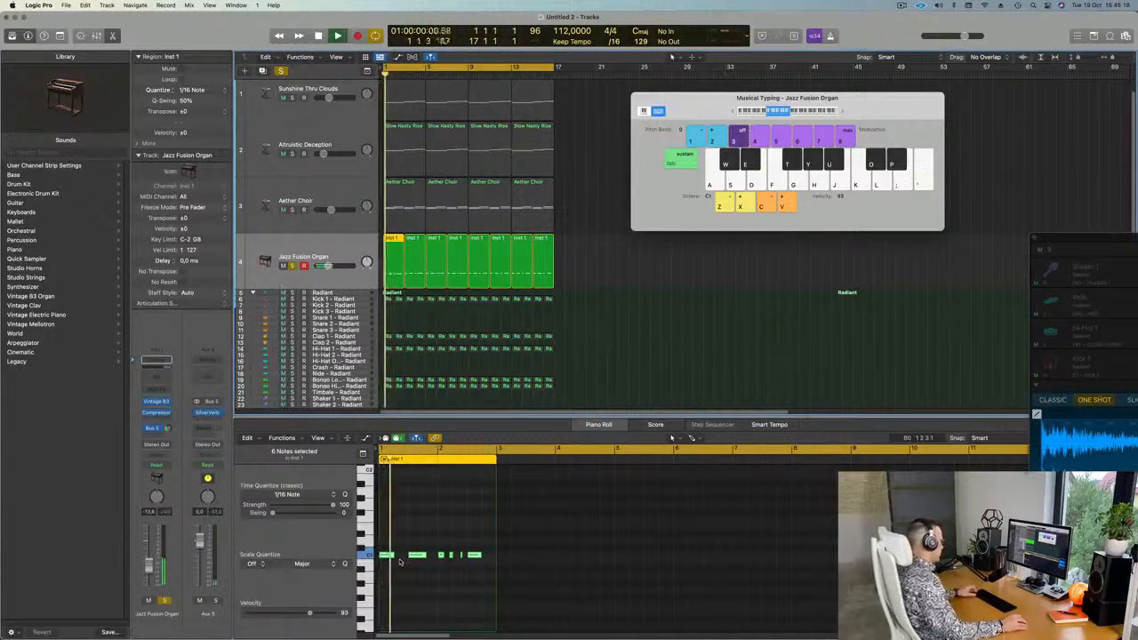
pyautogui.hotkey('alt', 'Up')
pyautogui.hotkey('alt', 'Up')
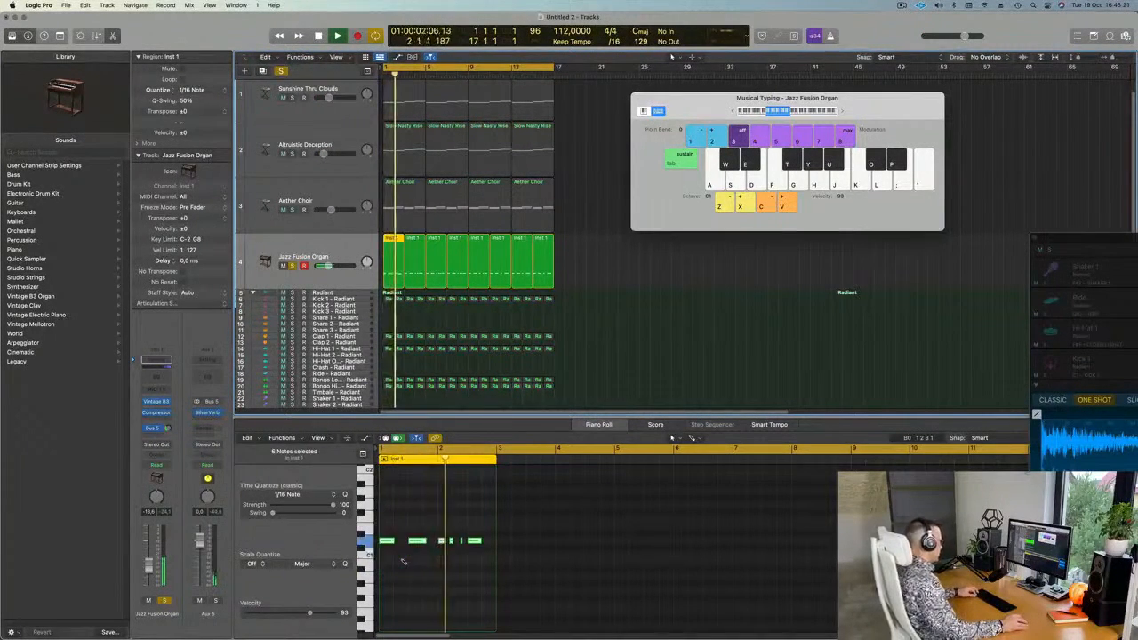
pyautogui.moveTo(382, 519); pyautogui.dragTo(491, 551)
pyautogui.press('super+z')
# Select all eight organ regions, then every region, and stop playback.
pyautogui.scroll(3, 438, 558)
pyautogui.scroll(1, 437, 558)
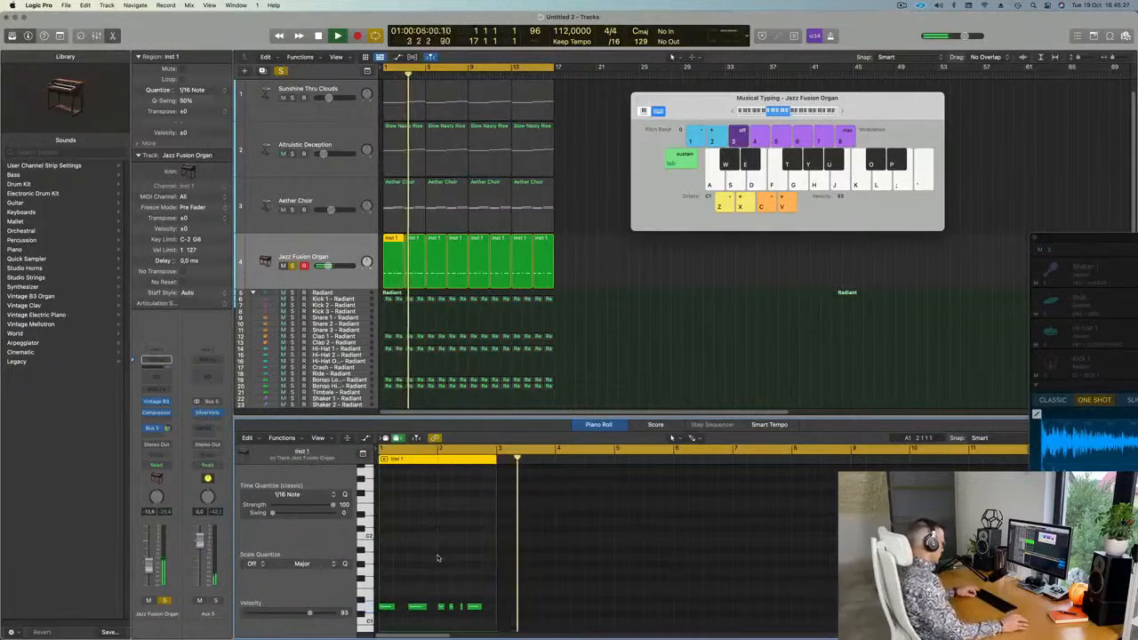
pyautogui.scroll(-5, 437, 556)
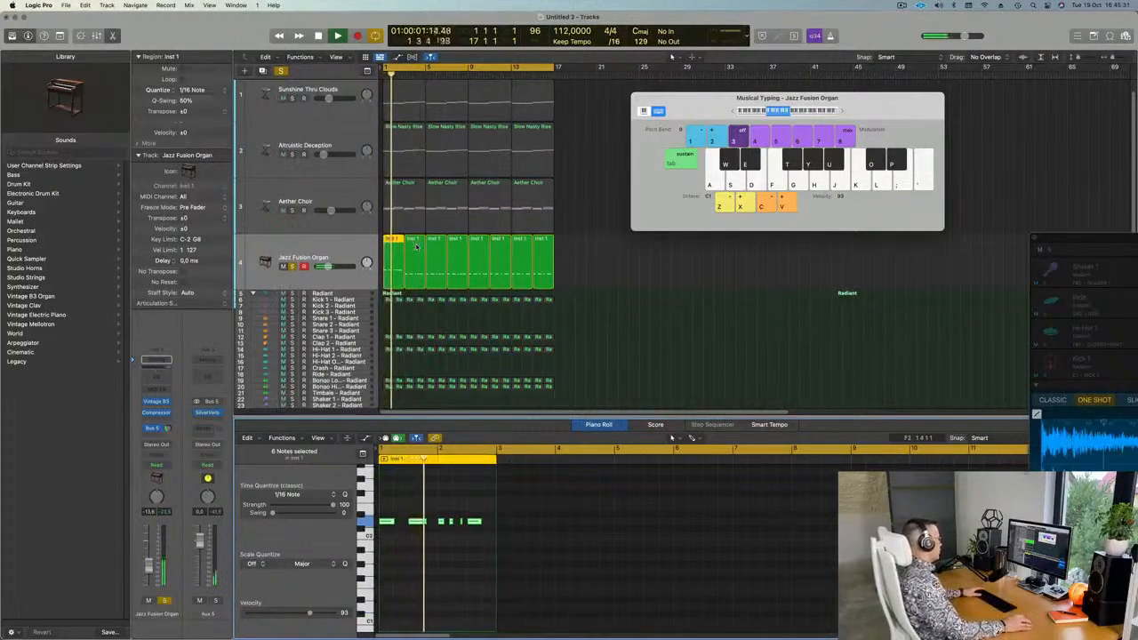
pyautogui.click(375, 259)
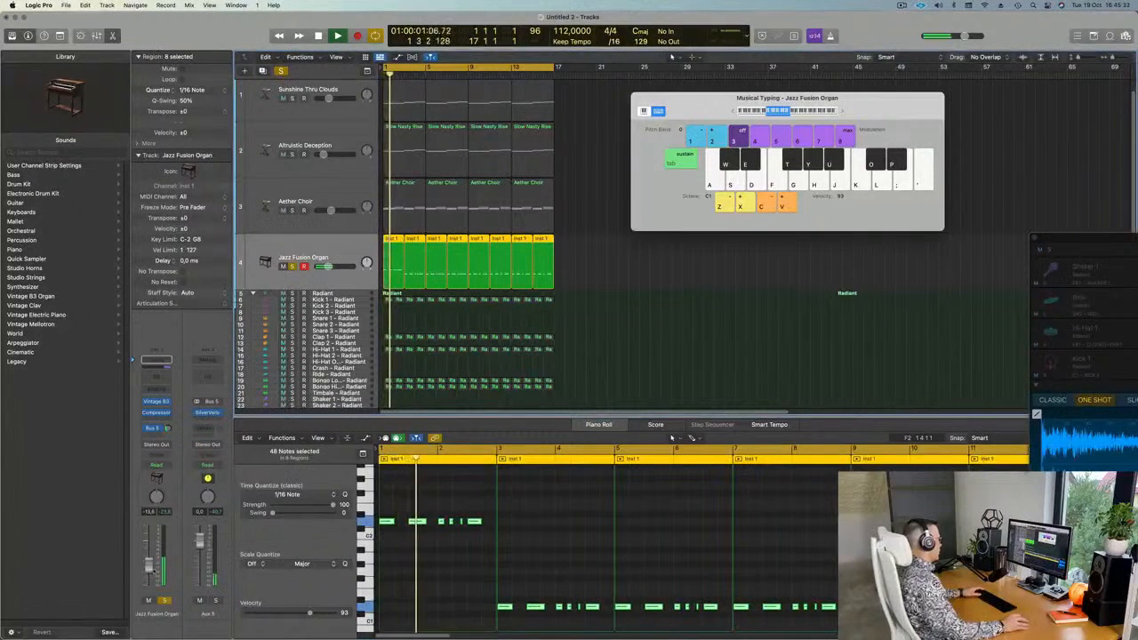
pyautogui.press('super+a')
pyautogui.press('space')
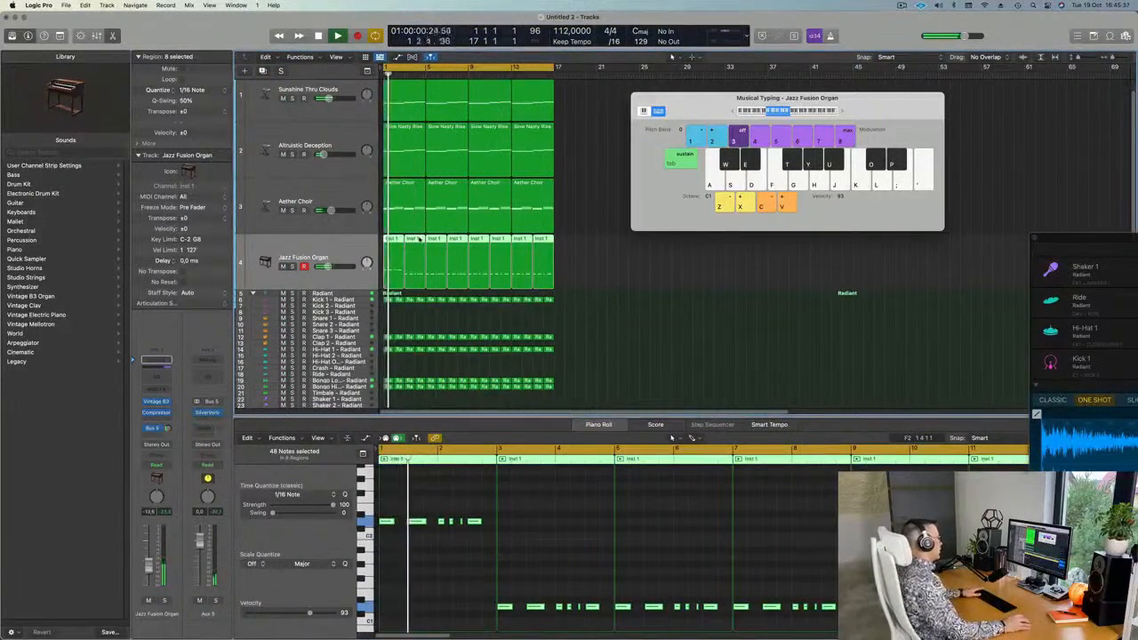
# Transpose the second Inst 1 organ region's notes up one octave and start playback.
pyautogui.click(418, 269)
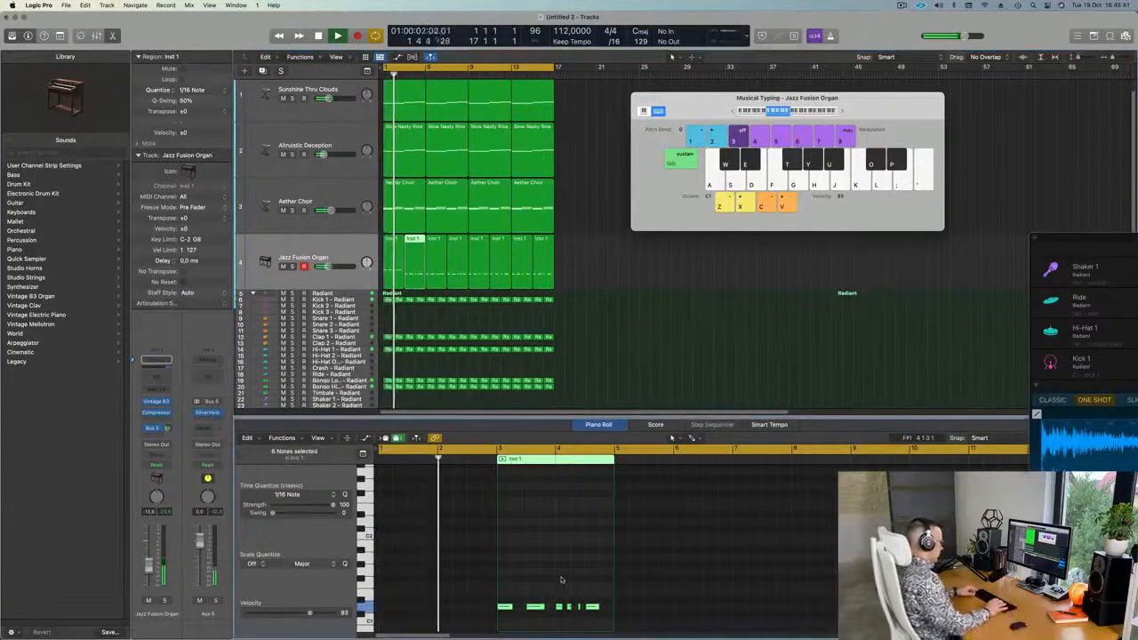
pyautogui.hotkey('shift', 'alt', 'Up')
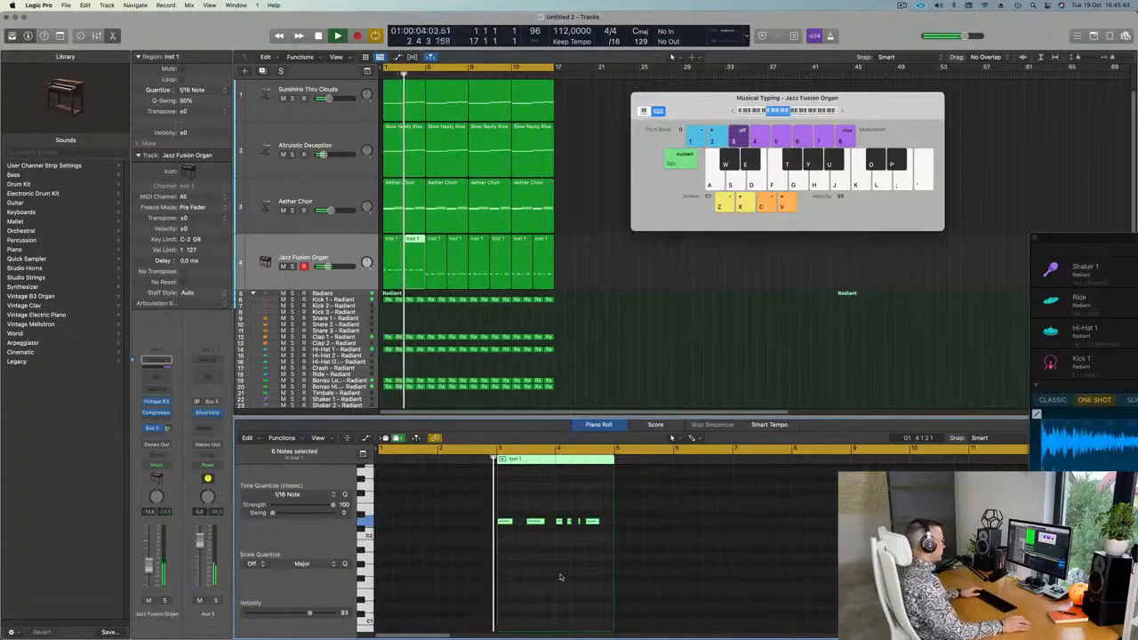
pyautogui.scroll(2, 556, 570)
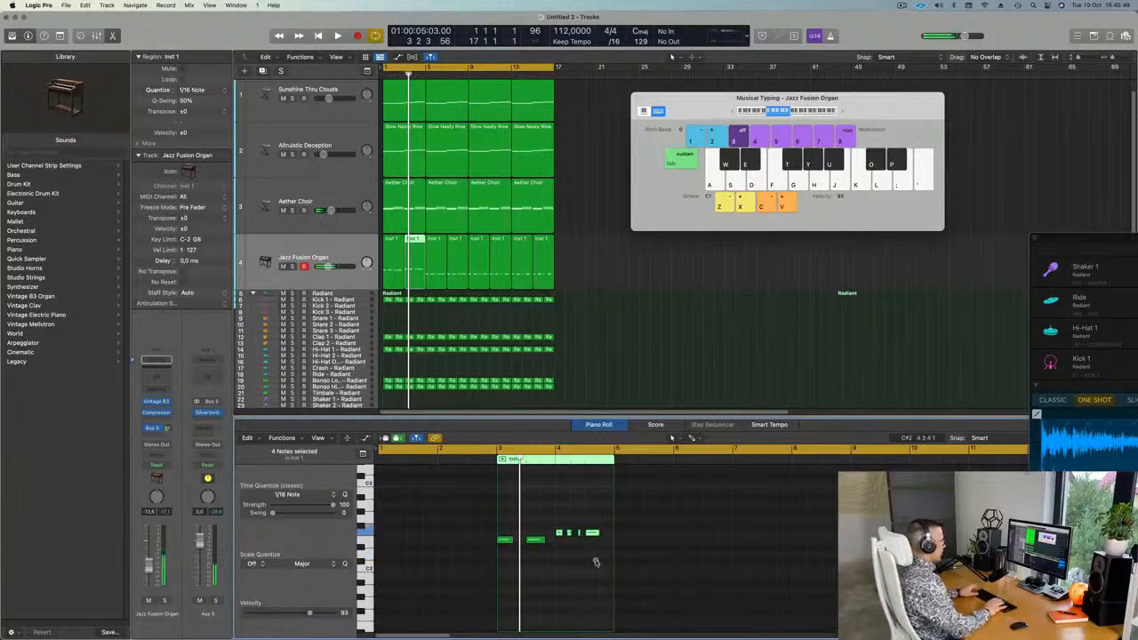
pyautogui.press('space')
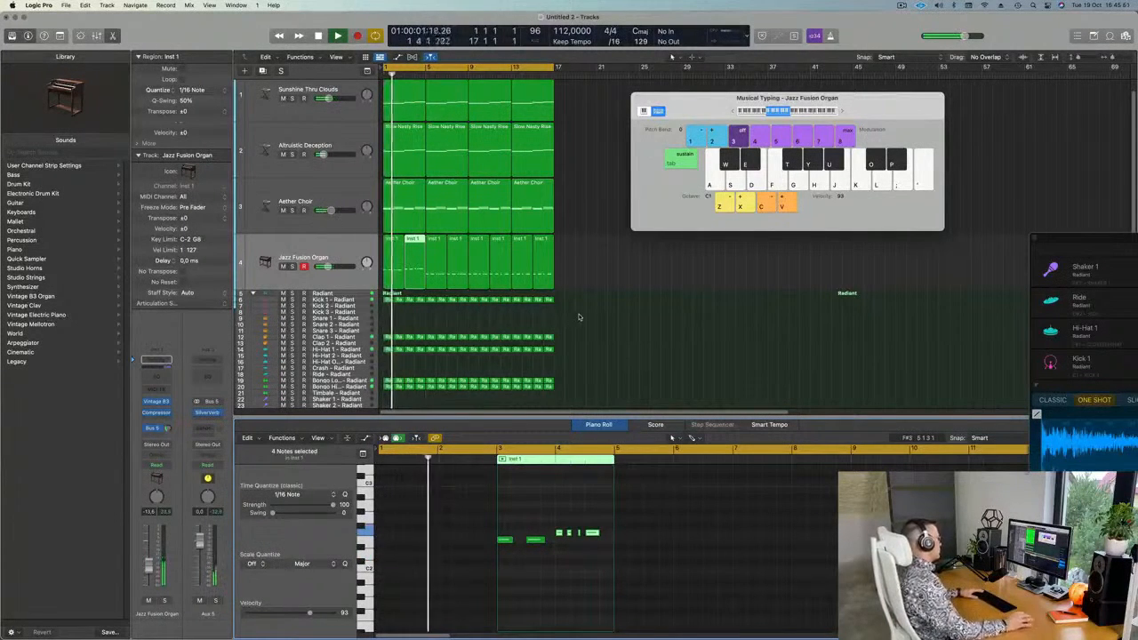
pyautogui.scroll(2, 607, 326)
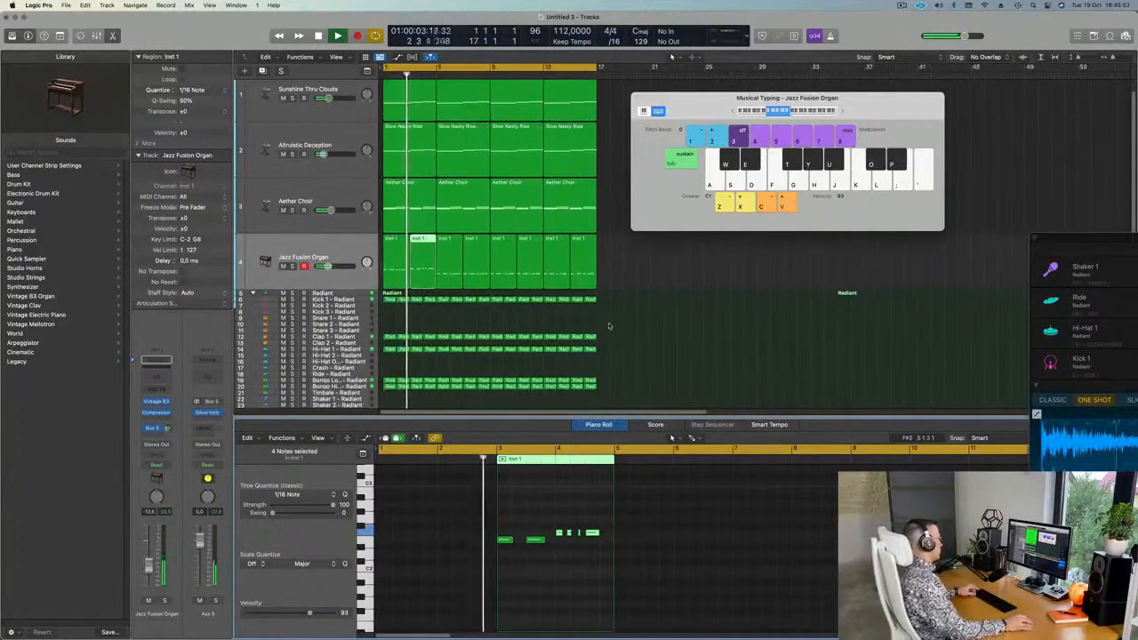
pyautogui.scroll(-2, 578, 324)
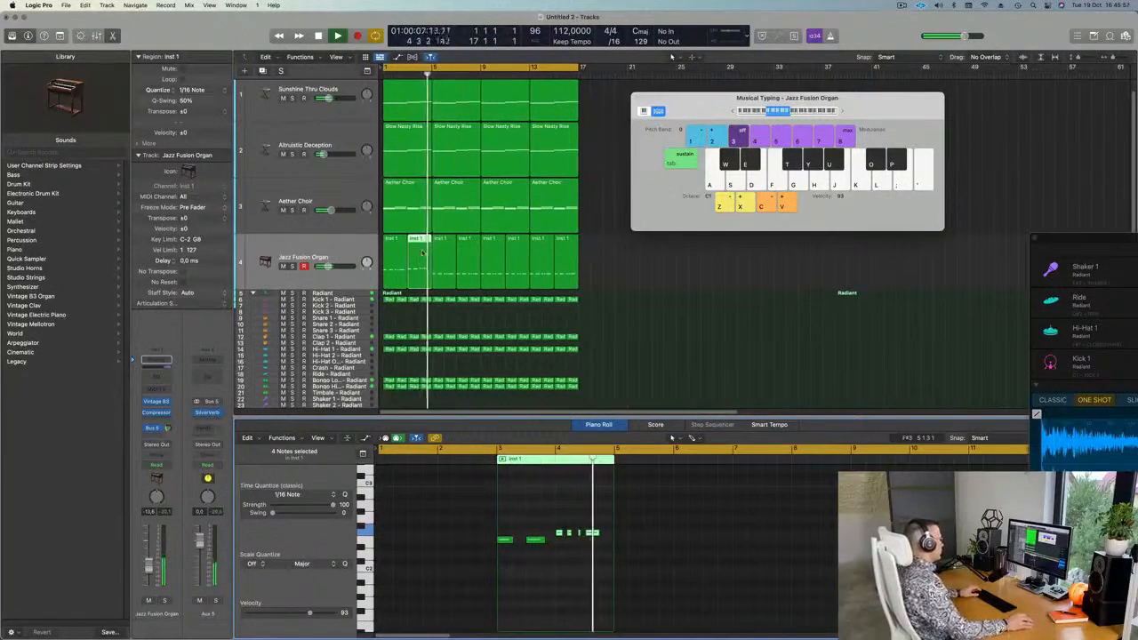
# Select the two leftmost notes of the organ riff and play from the beginning.
pyautogui.click(416, 153)
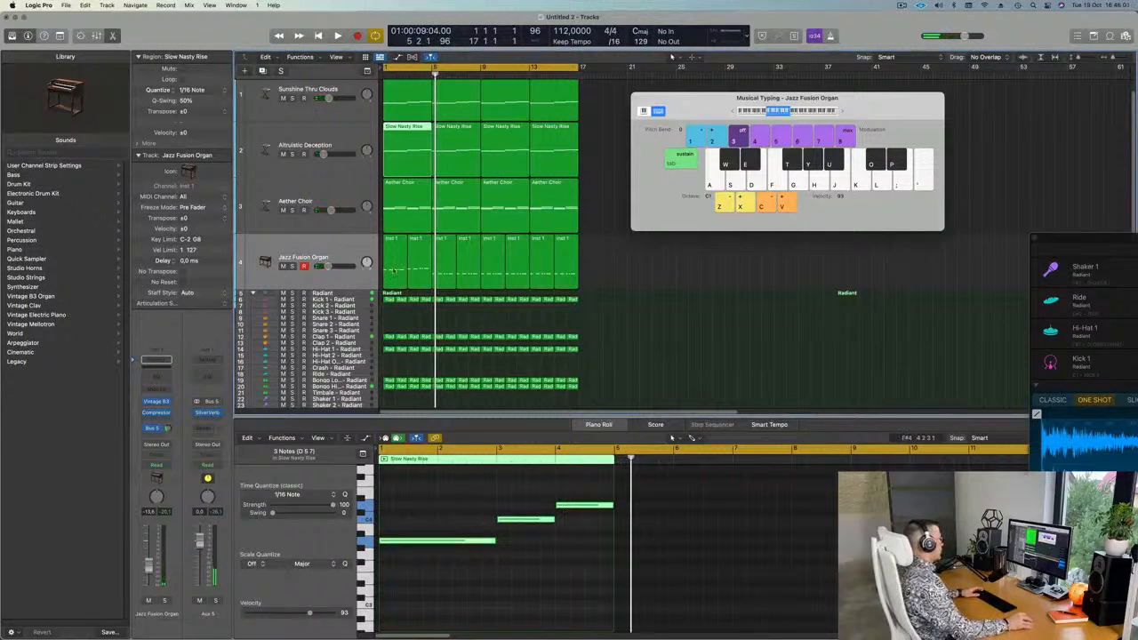
pyautogui.click(418, 265)
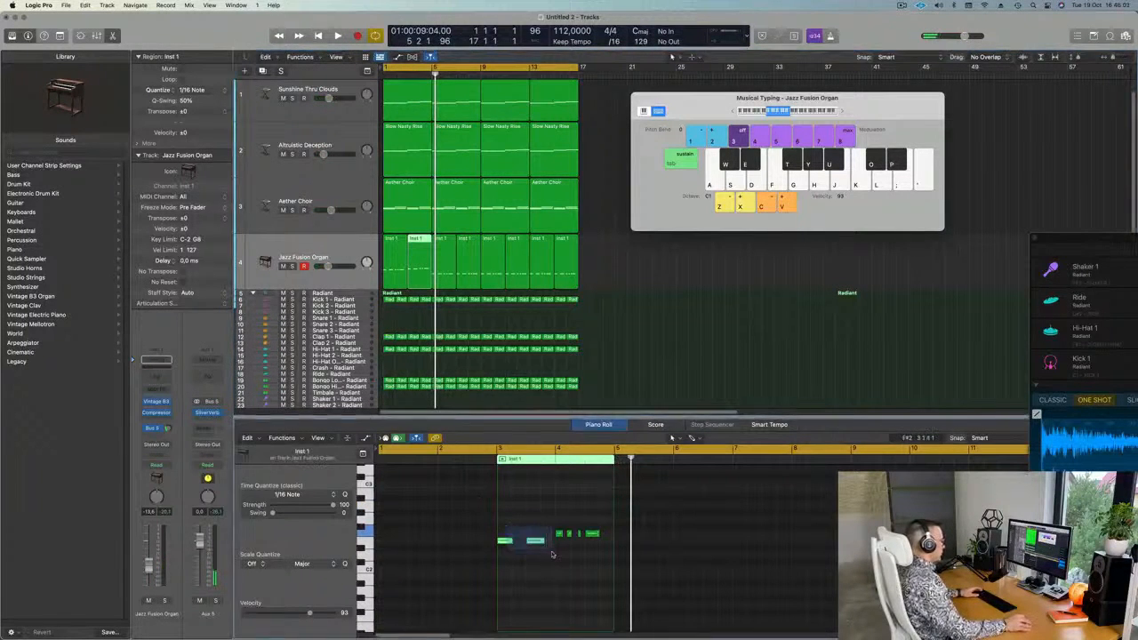
pyautogui.moveTo(512, 526); pyautogui.dragTo(551, 552)
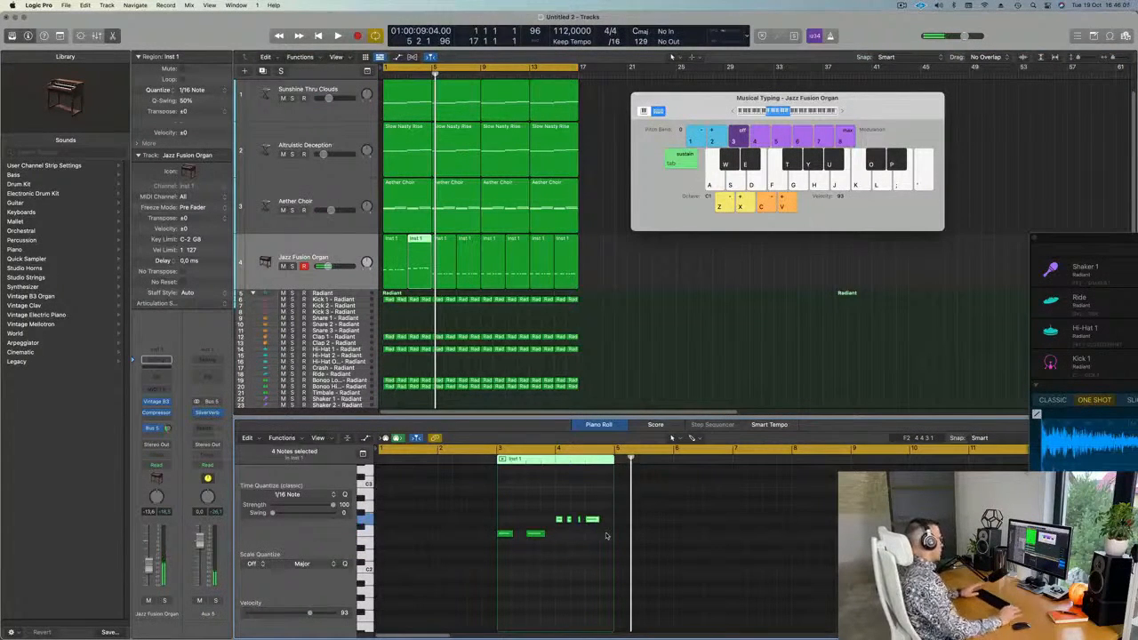
pyautogui.press('Return')
pyautogui.press('space')
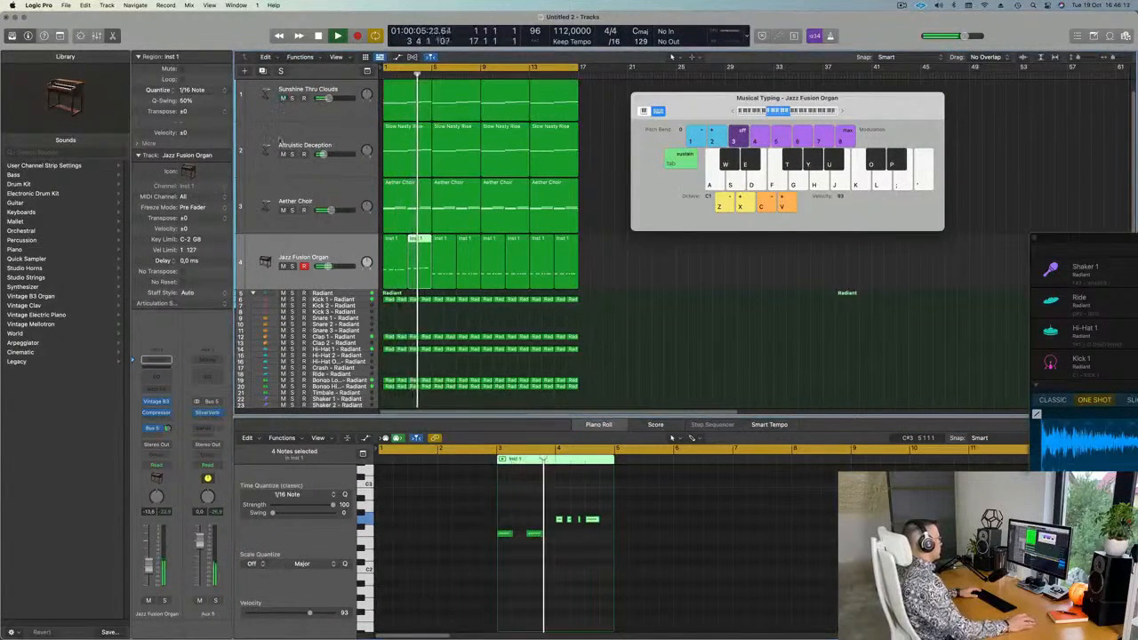
# Mute the Altruistic Deception and Aether Choir tracks.
pyautogui.click(283, 155)
pyautogui.click(283, 211)
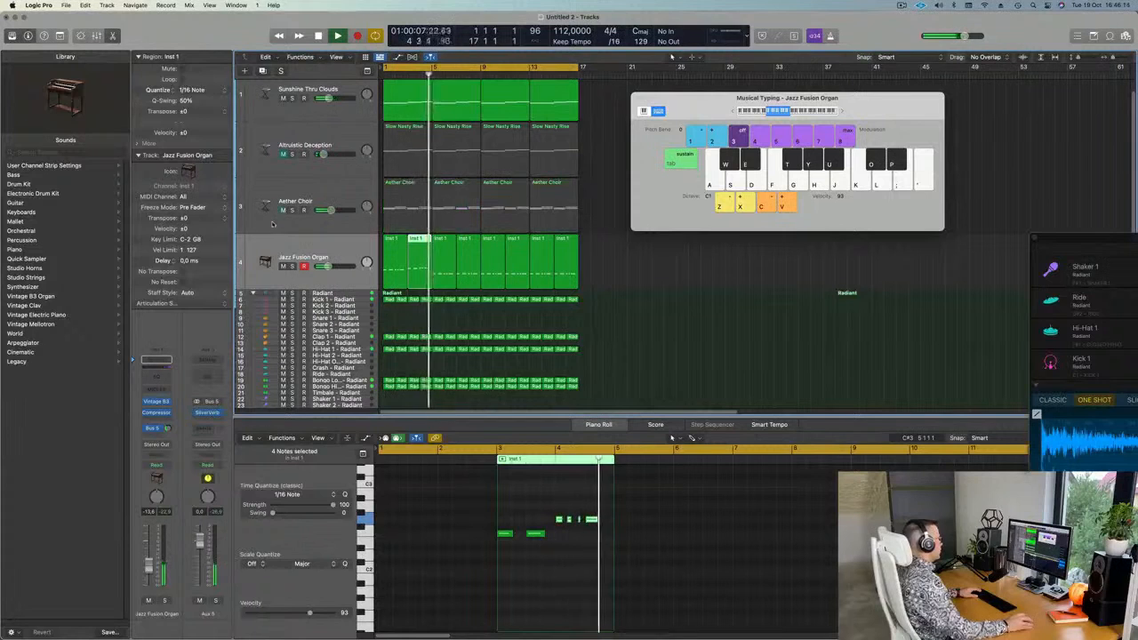
pyautogui.scroll(4, 617, 290)
pyautogui.scroll(-2, 666, 293)
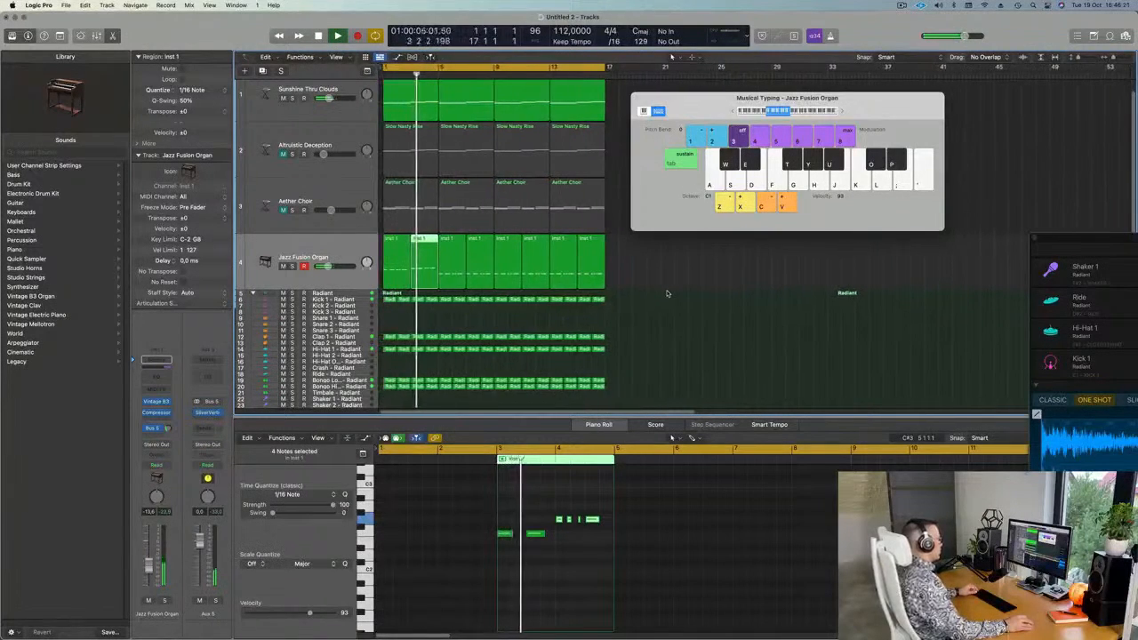
pyautogui.scroll(4, 667, 293)
pyautogui.scroll(-4, 668, 293)
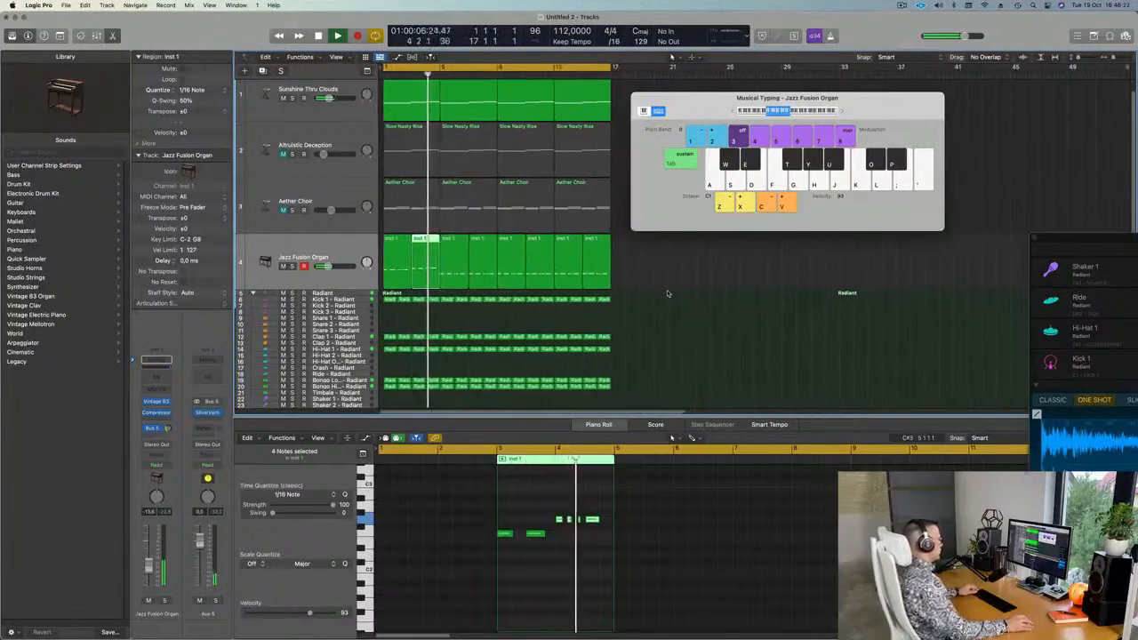
pyautogui.scroll(3, 668, 293)
# Return to bar 1 and marquee-select the repeated organ regions after the first two.
pyautogui.press('Return')
pyautogui.scroll(-3, 668, 293)
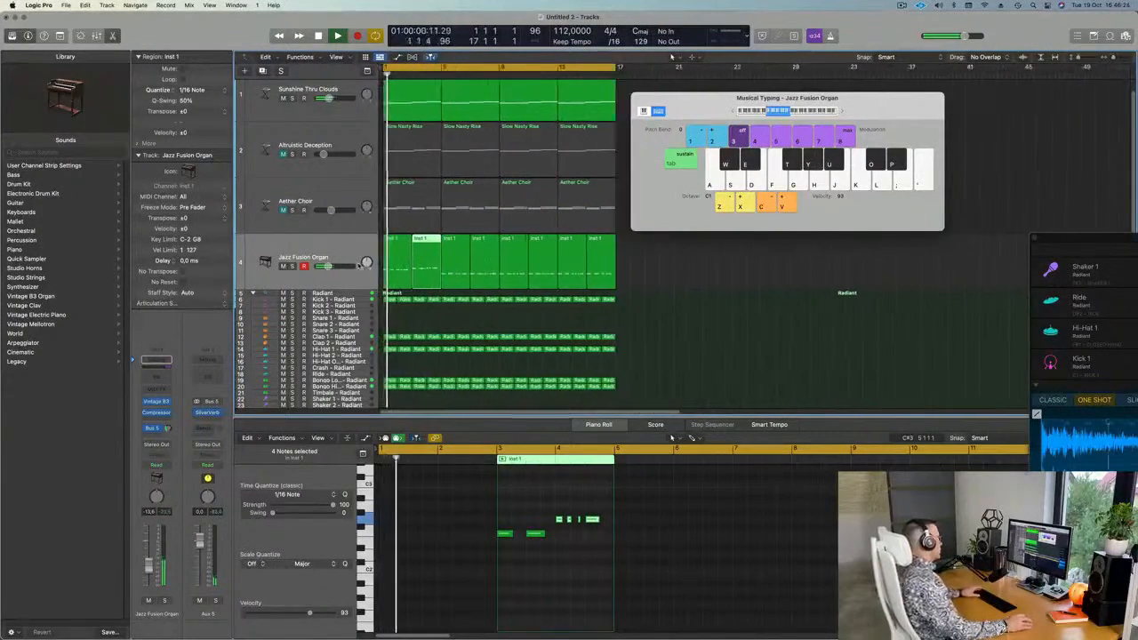
pyautogui.scroll(-2, 667, 294)
pyautogui.moveTo(636, 261); pyautogui.dragTo(438, 267)
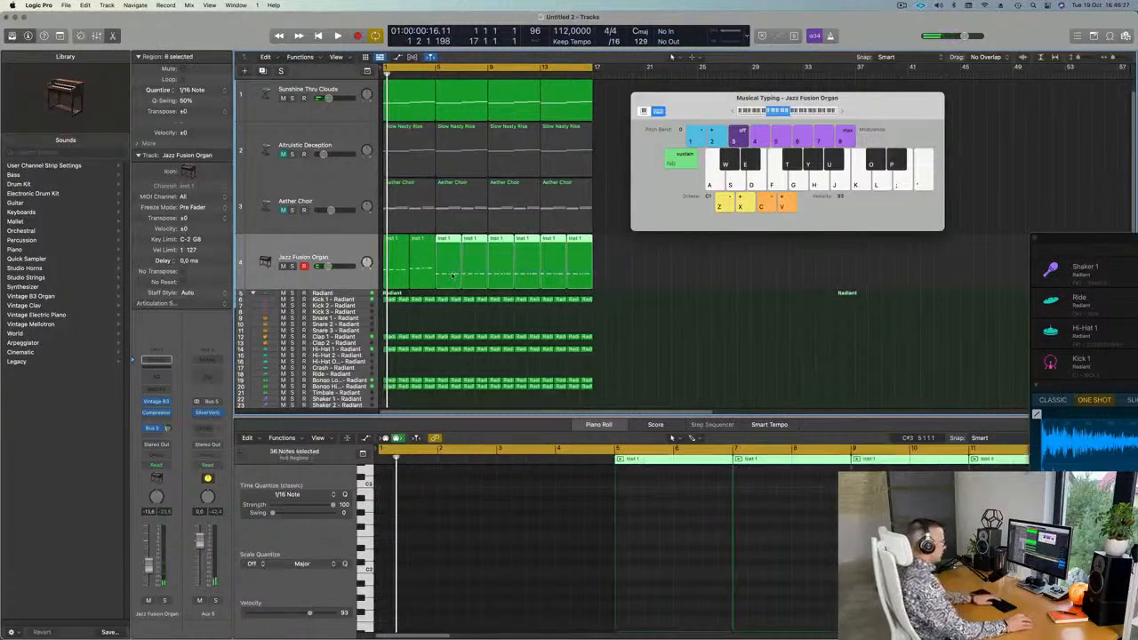
# Delete the six repeated organ regions and load Alchemy (Stereo) as the track's instrument.
pyautogui.press('Delete')
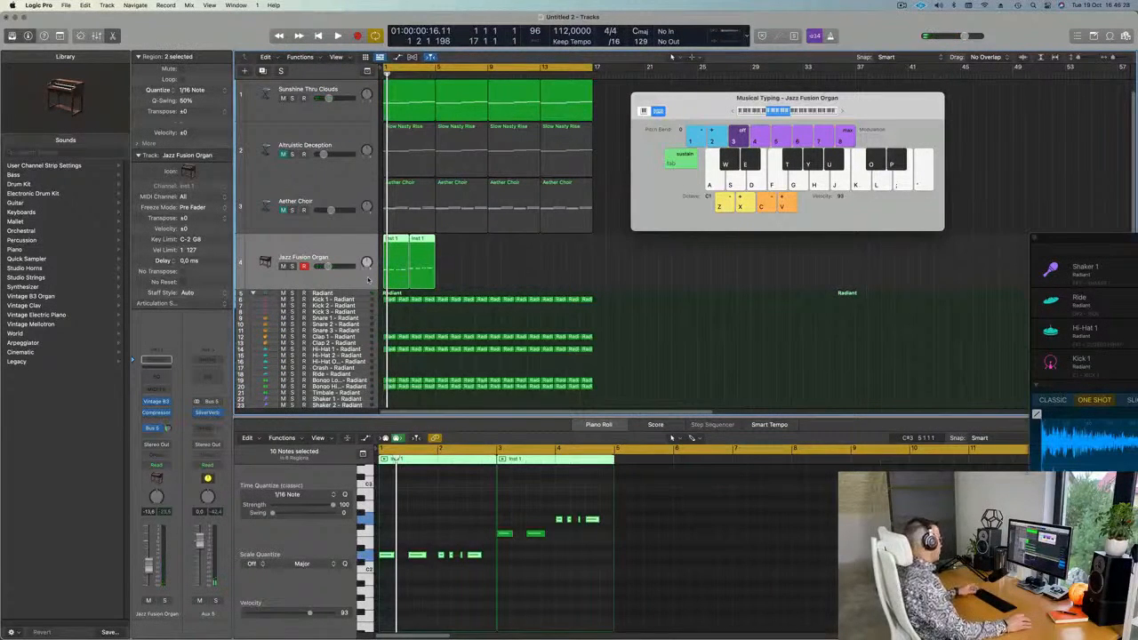
pyautogui.press('Return')
pyautogui.click(168, 402)
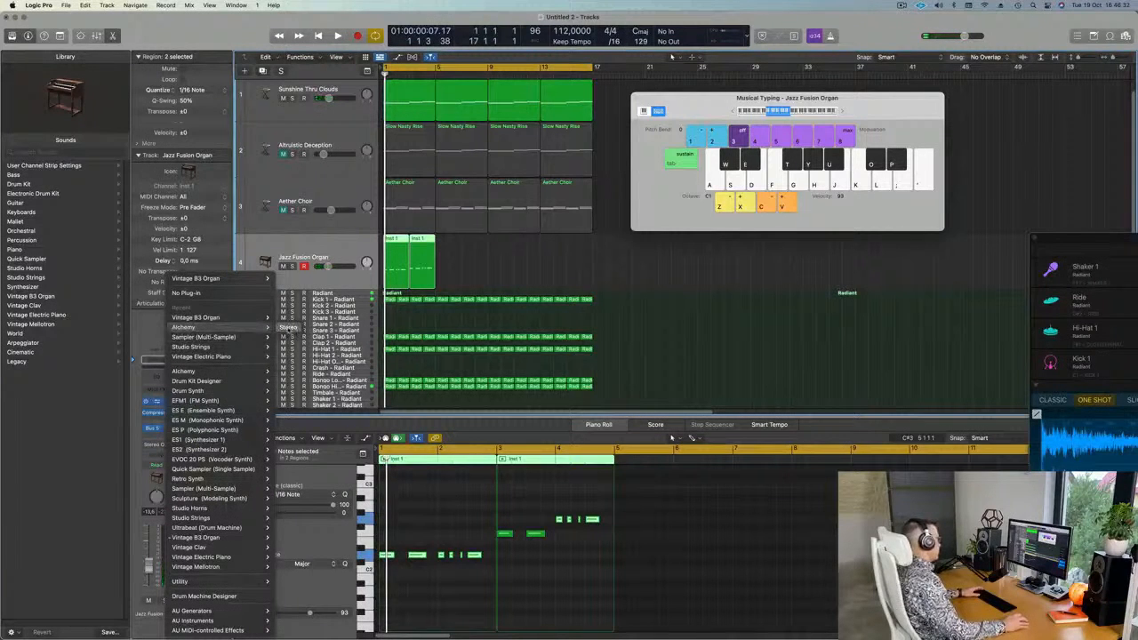
pyautogui.click(287, 328)
pyautogui.moveTo(671, 145); pyautogui.dragTo(793, 122)
# Show only Organs presets in Alchemy's browser and start playback.
pyautogui.press('space')
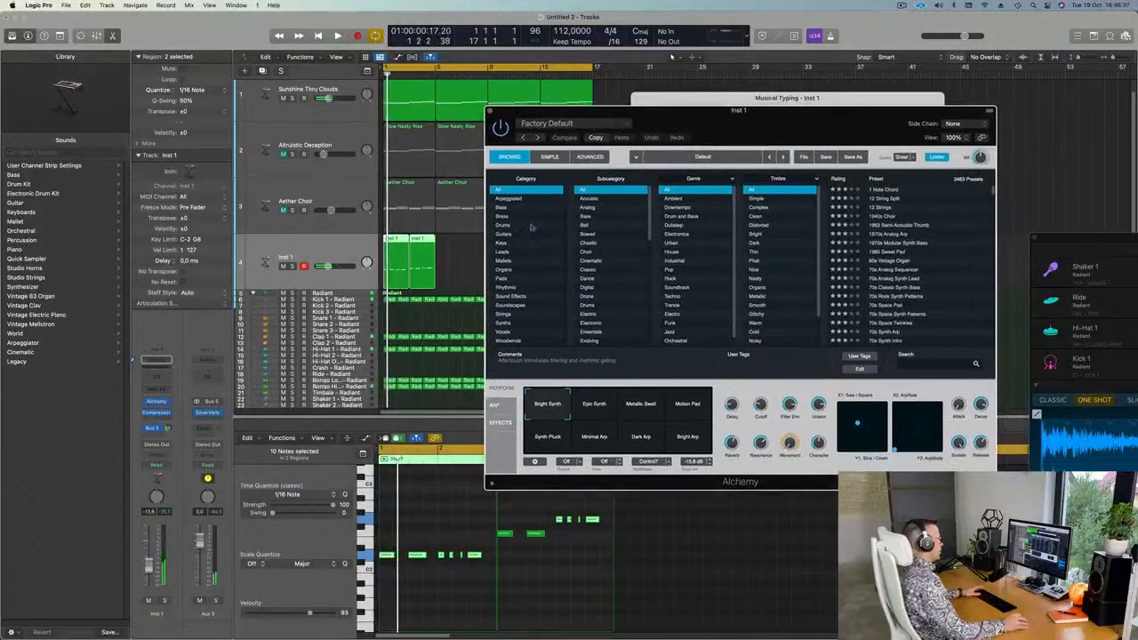
pyautogui.click(505, 269)
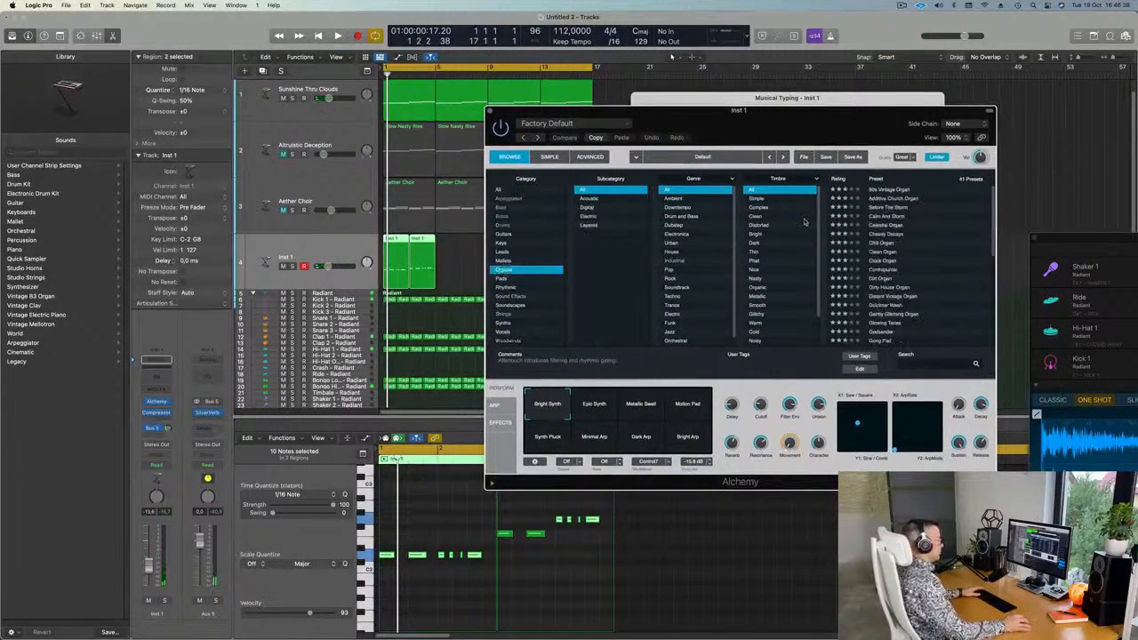
pyautogui.press('space')
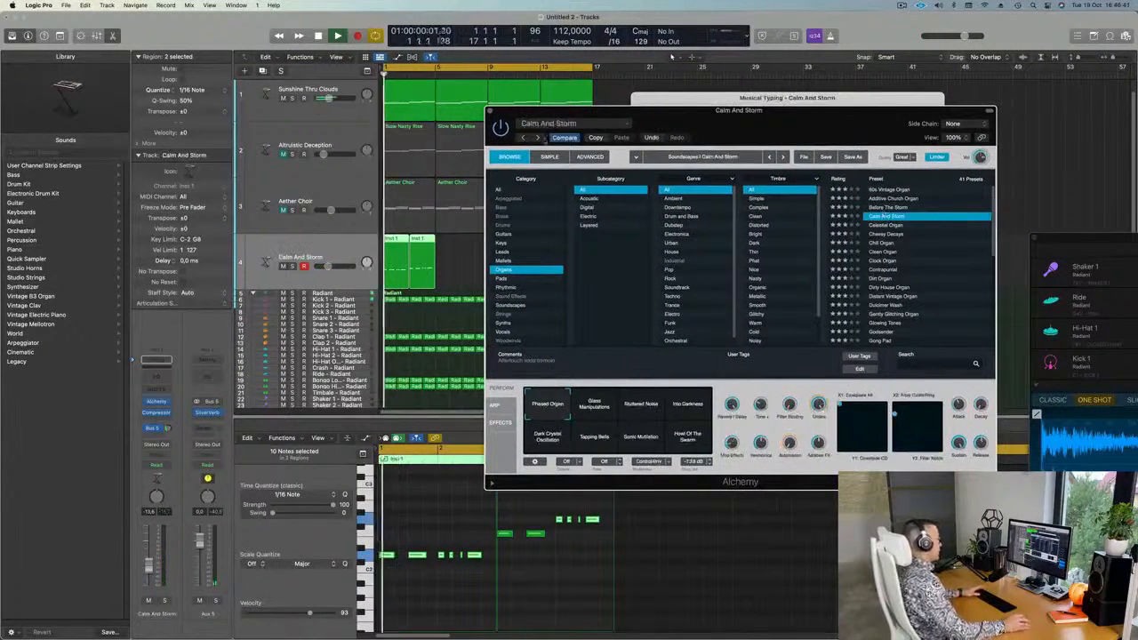
pyautogui.moveTo(684, 117); pyautogui.dragTo(924, 127)
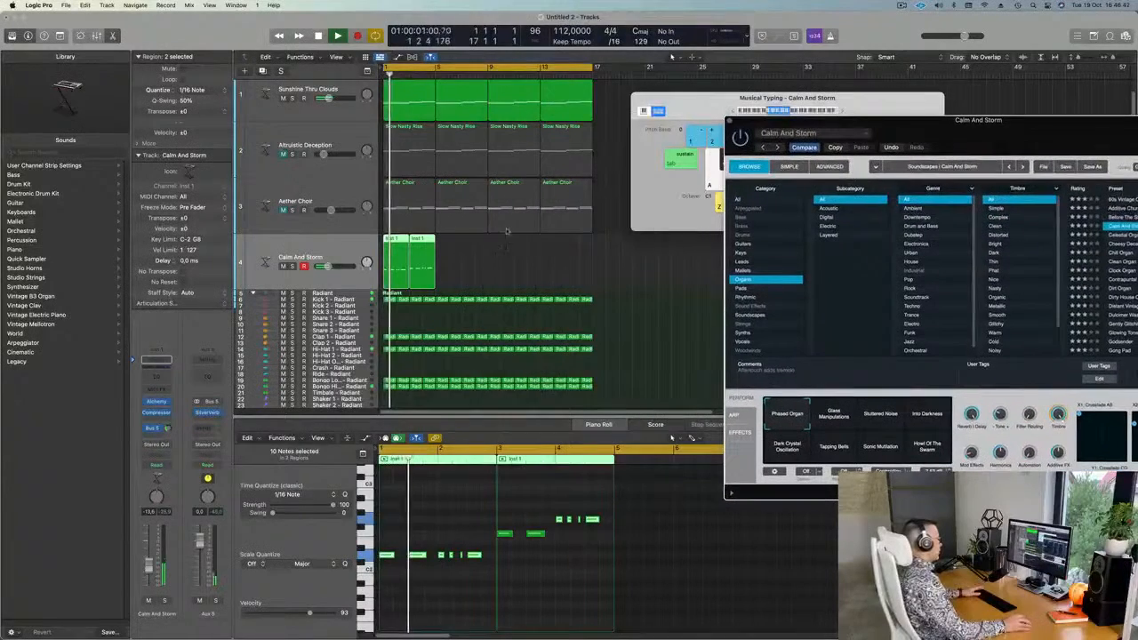
# Select all the organ notes and transpose them down one octave.
pyautogui.click(458, 505)
pyautogui.press('super+a')
pyautogui.hotkey('alt', 'shift', 'Down')
pyautogui.press('space')
# Audition the Celestial Organ and Dirt Organ presets in Alchemy.
pyautogui.moveTo(950, 120); pyautogui.dragTo(741, 117)
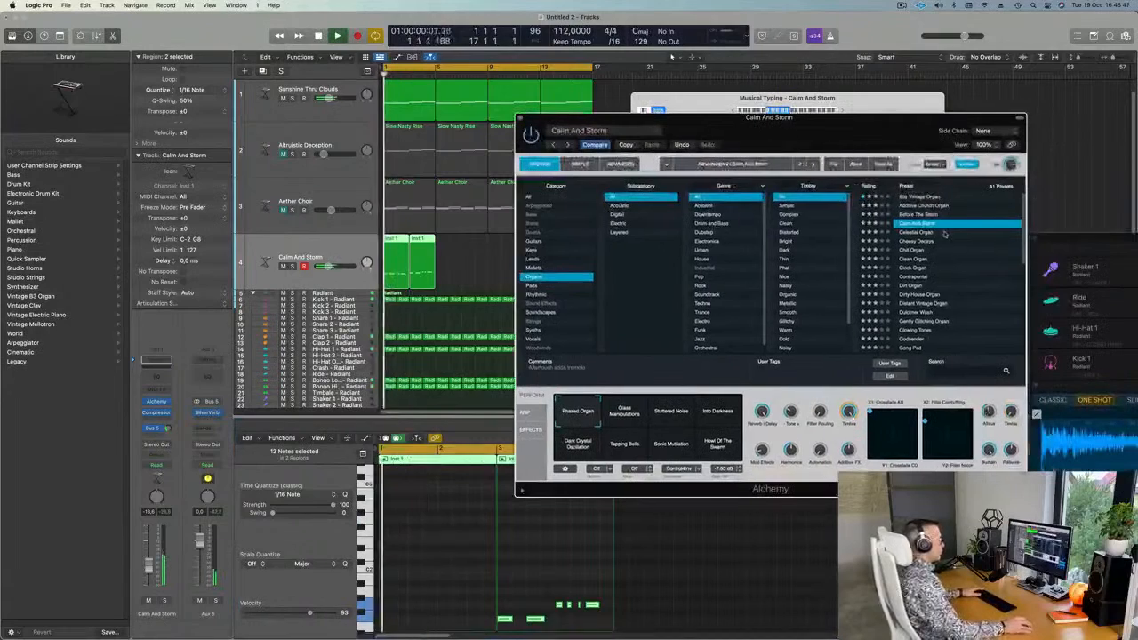
pyautogui.click(925, 232)
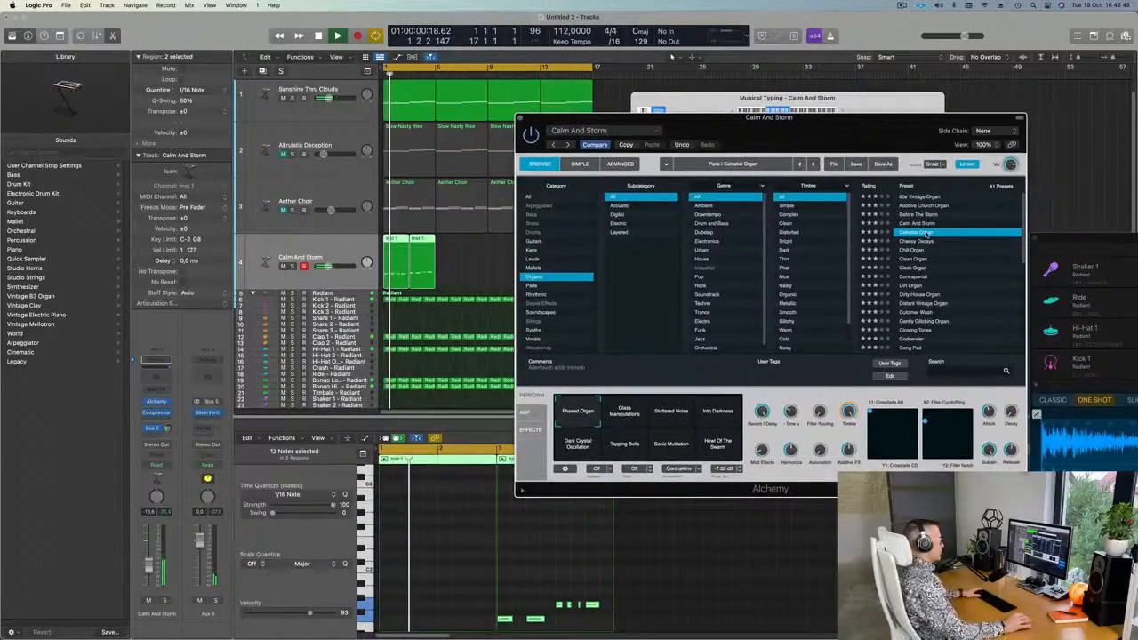
pyautogui.click(470, 261)
pyautogui.moveTo(612, 124); pyautogui.dragTo(824, 150)
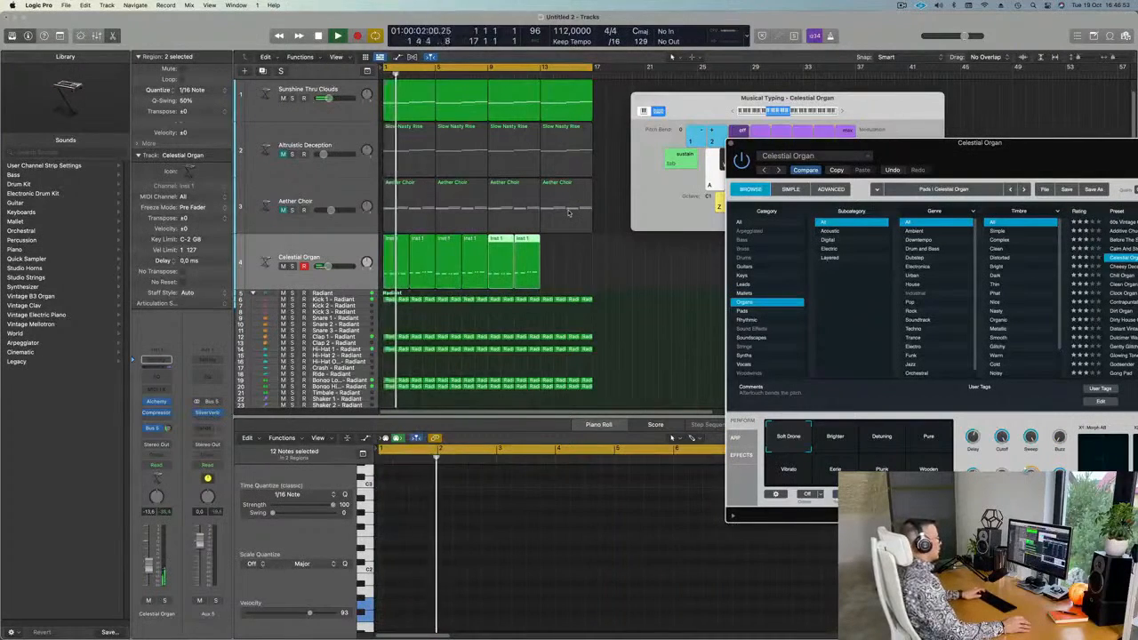
pyautogui.moveTo(985, 146); pyautogui.dragTo(813, 145)
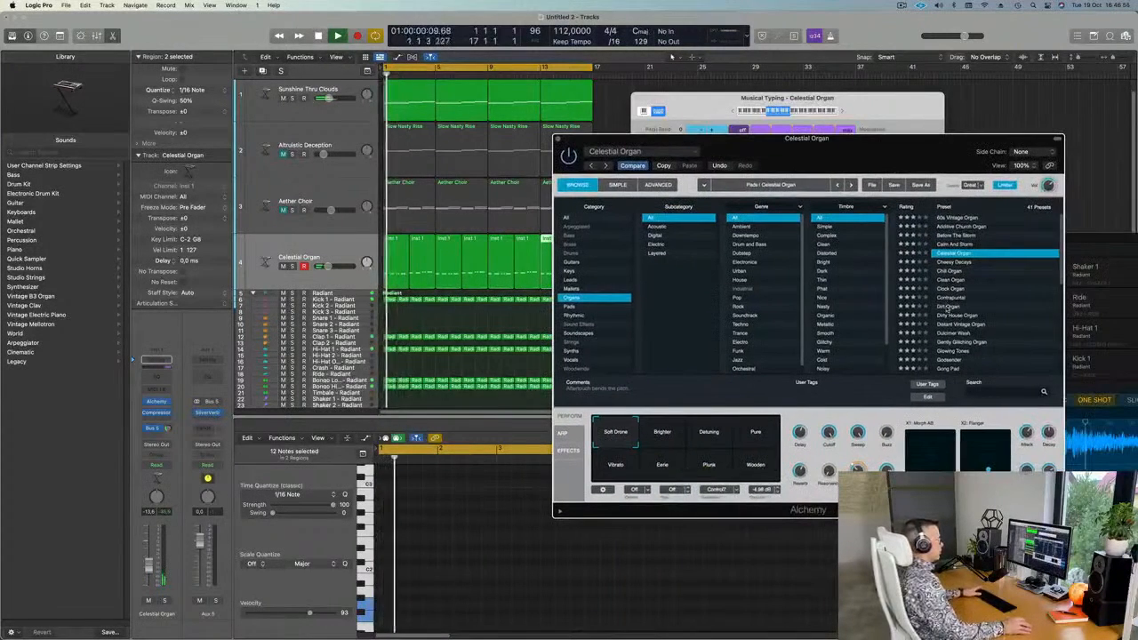
pyautogui.click(948, 307)
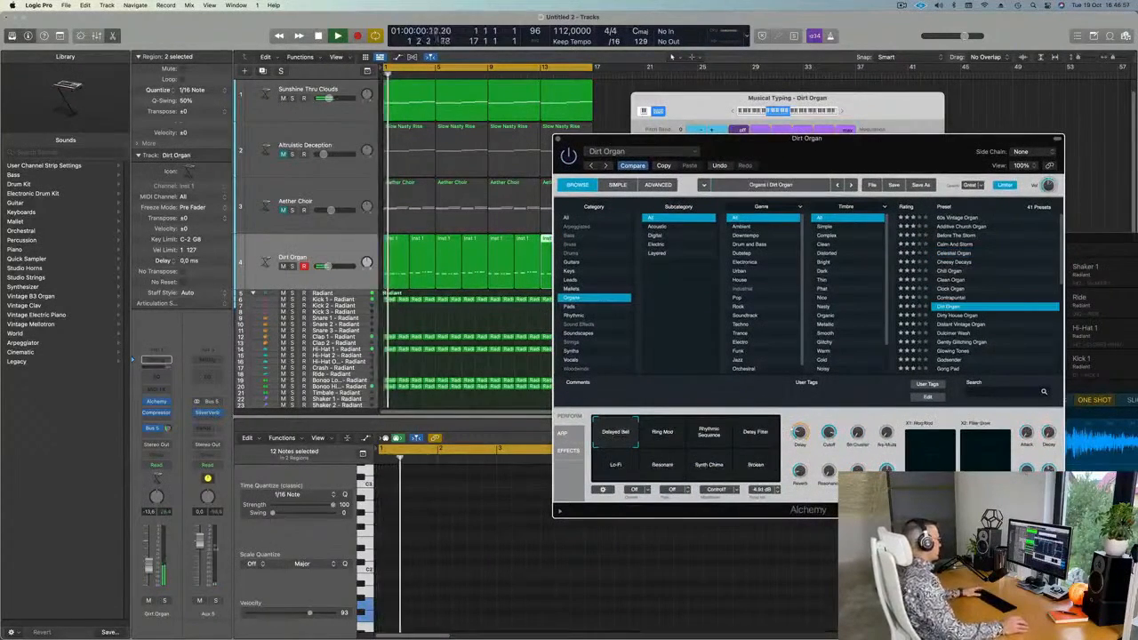
pyautogui.click(150, 553)
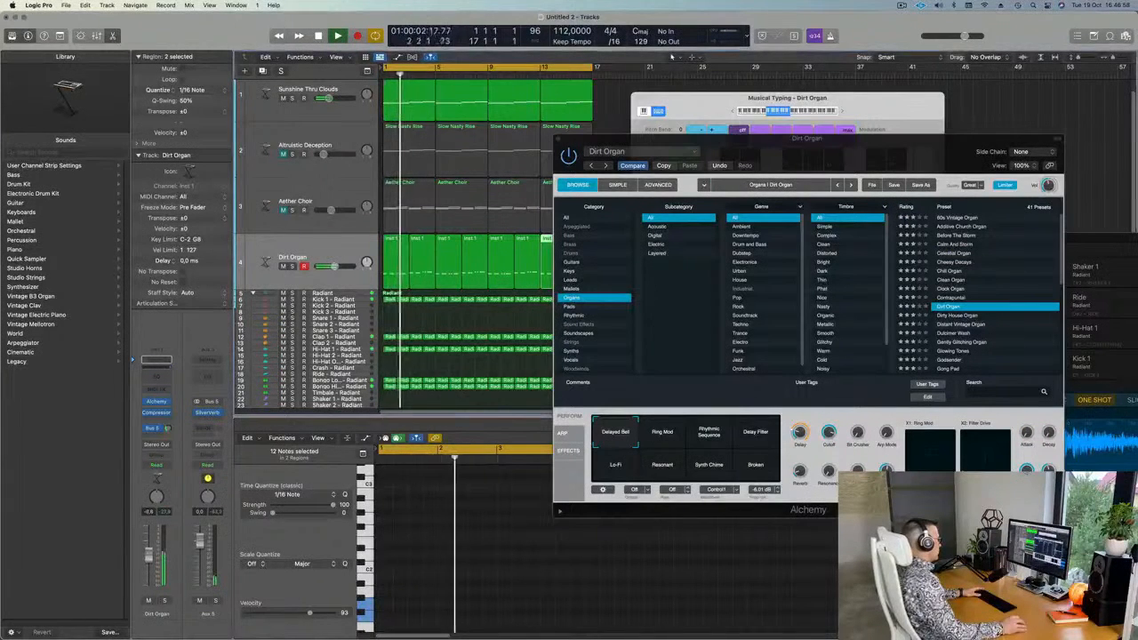
# Audition Dirty House and Distant Vintage Organ, settle on Godsender, and raise the volume slightly.
pyautogui.click(941, 316)
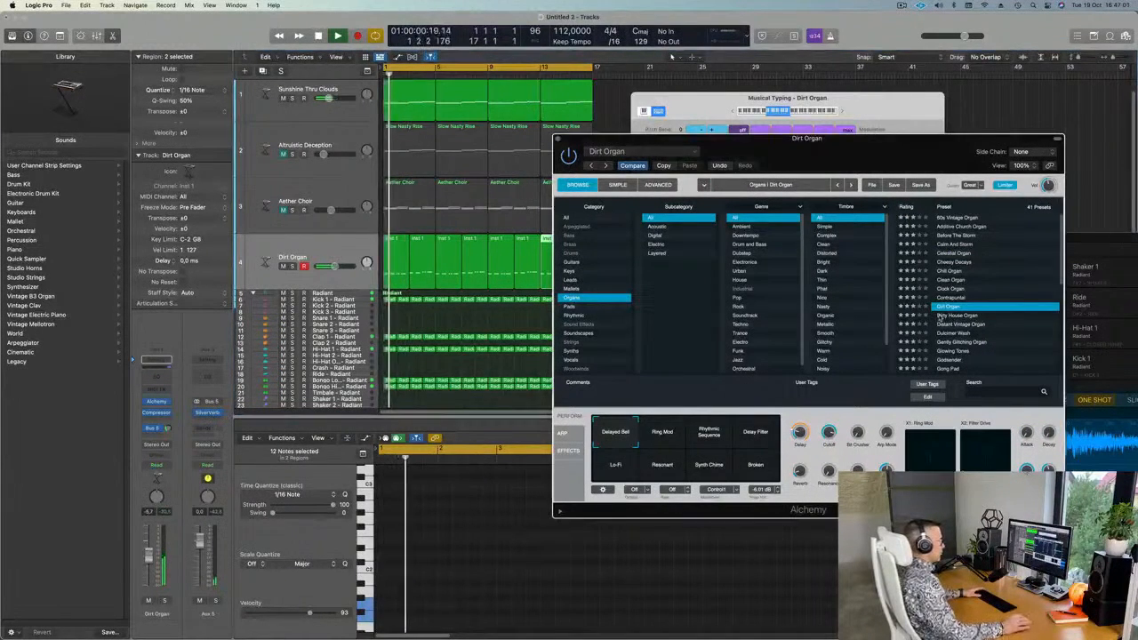
pyautogui.click(941, 317)
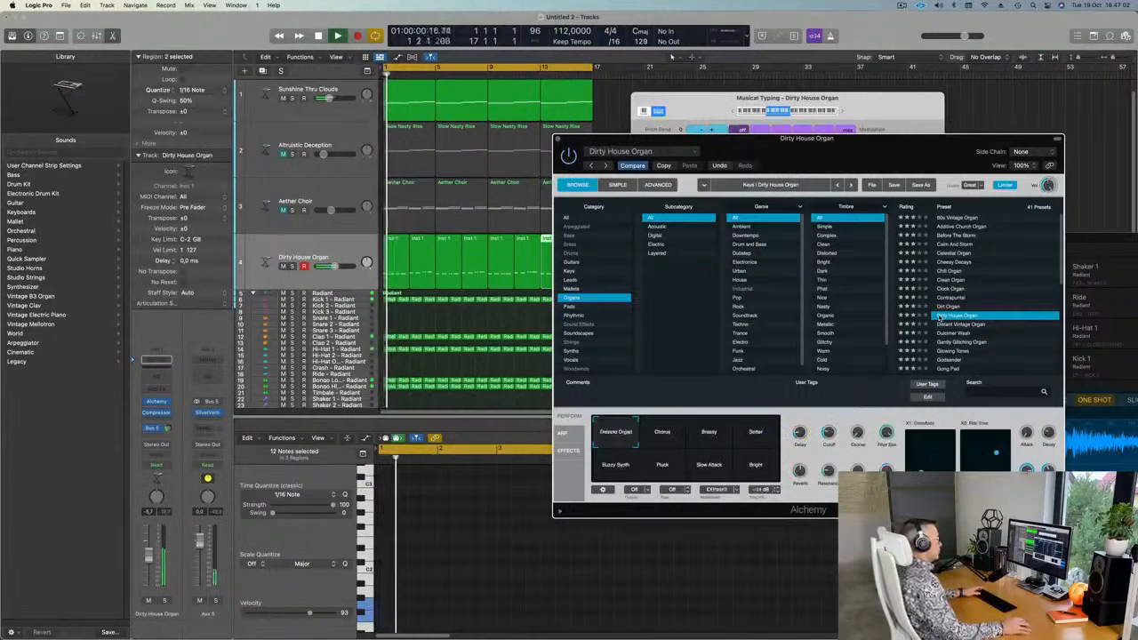
pyautogui.click(952, 324)
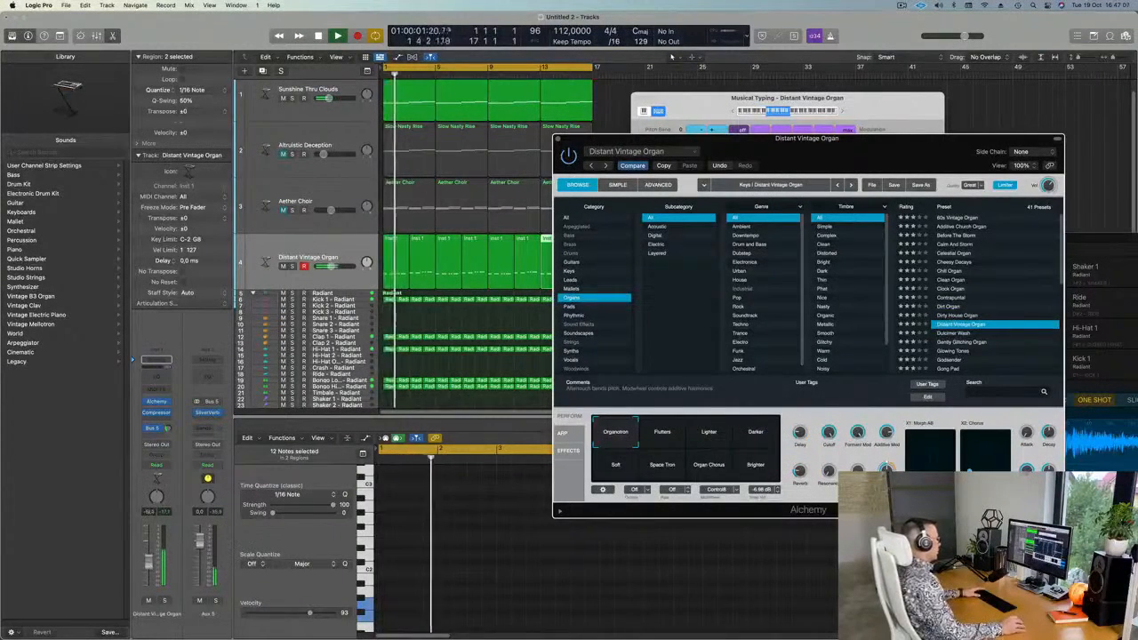
pyautogui.scroll(-2, 1007, 314)
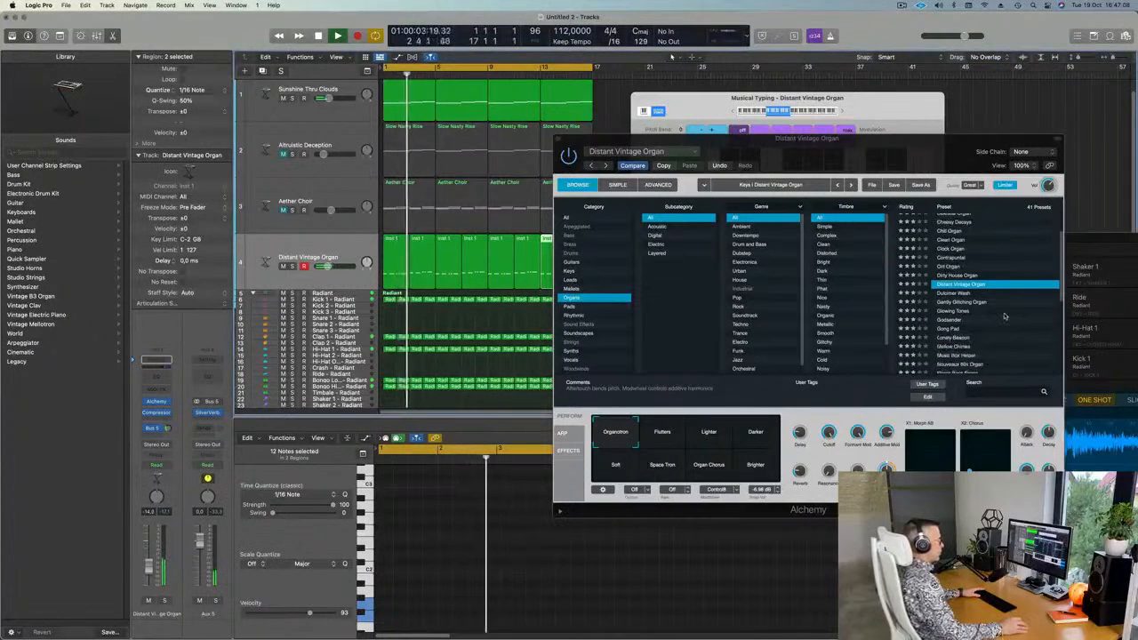
pyautogui.click(944, 320)
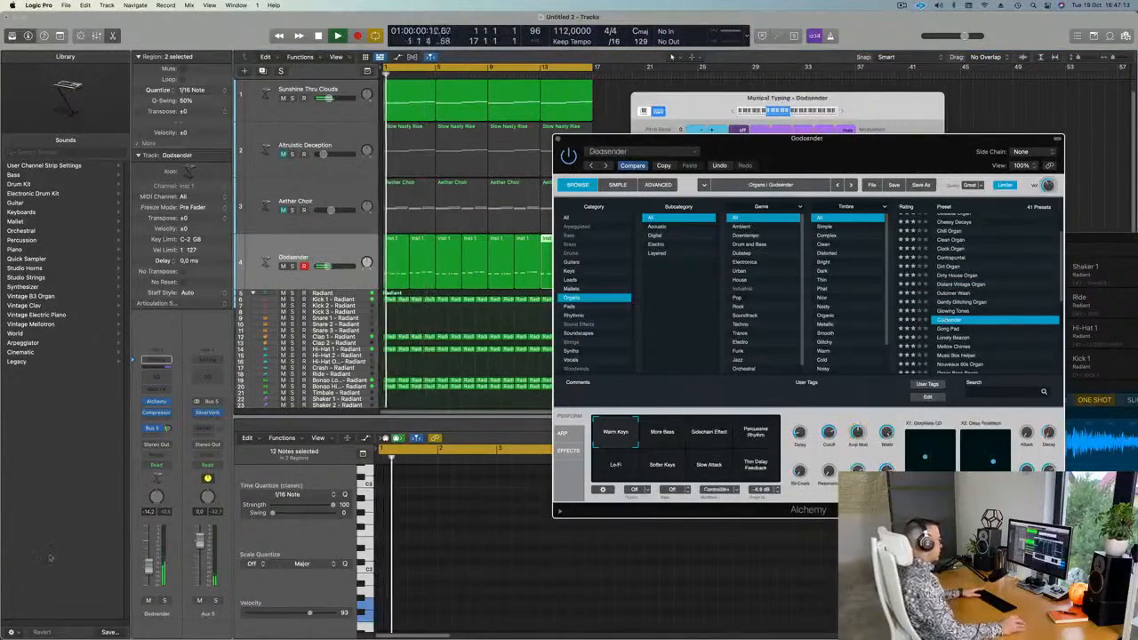
pyautogui.moveTo(147, 571); pyautogui.dragTo(147, 566)
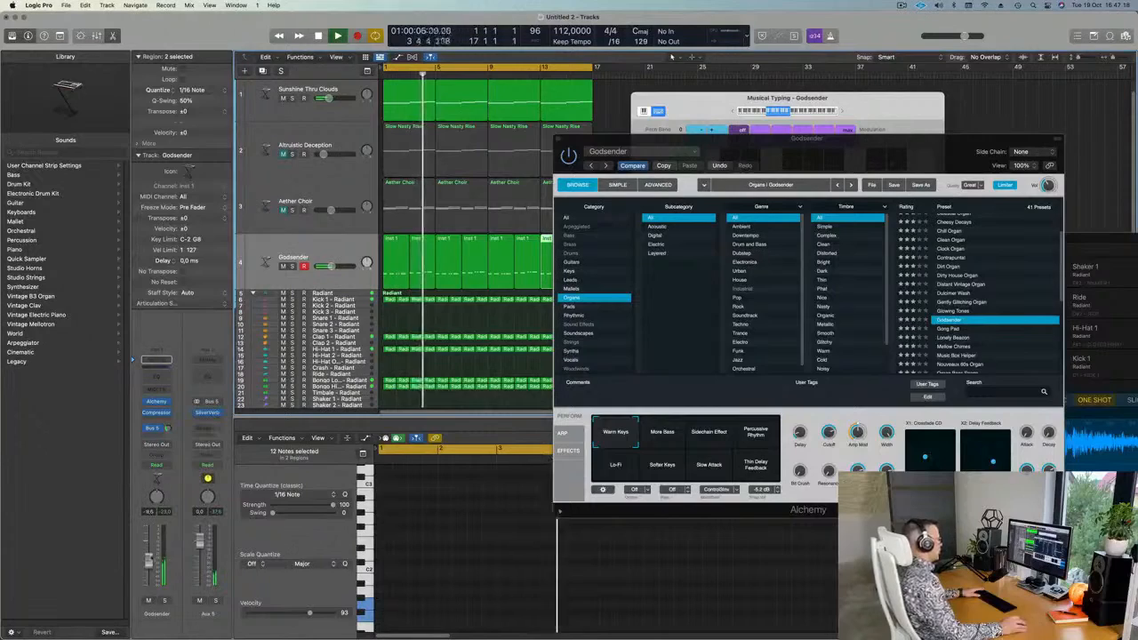
pyautogui.moveTo(797, 147); pyautogui.dragTo(917, 169)
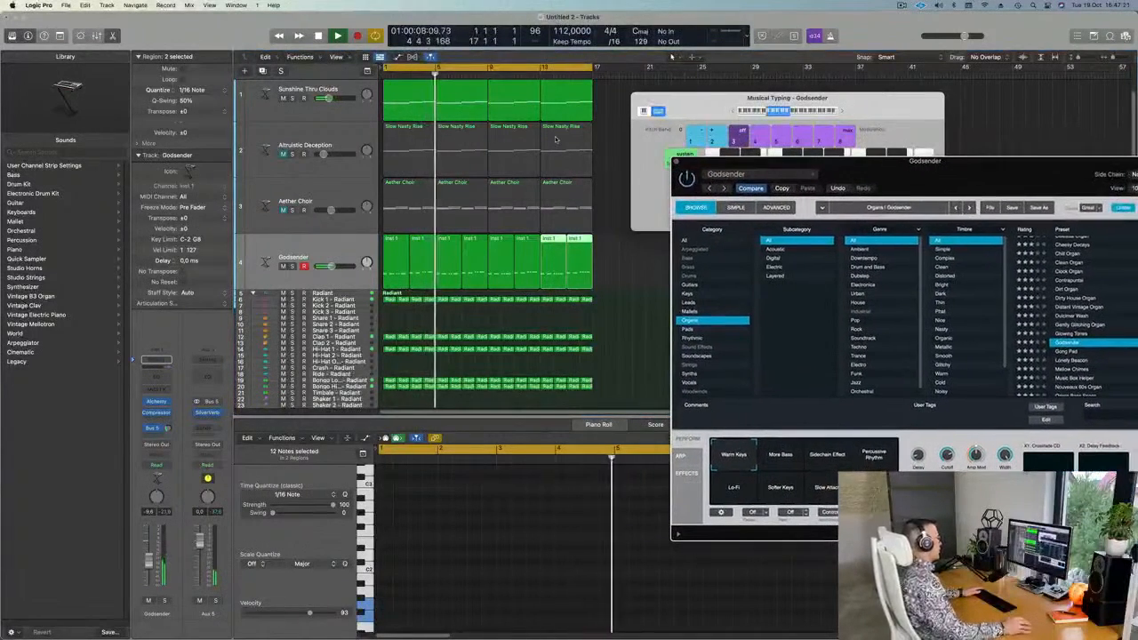
# Select the first regions on tracks 1 to 4 to view their notes together.
pyautogui.click(410, 103)
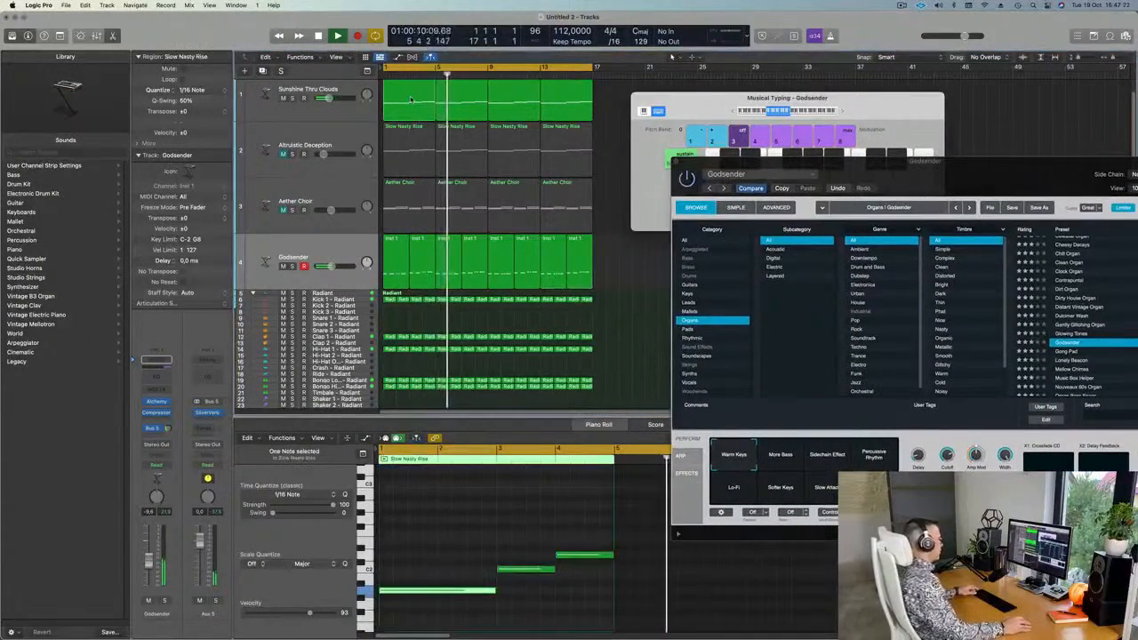
pyautogui.click(394, 254)
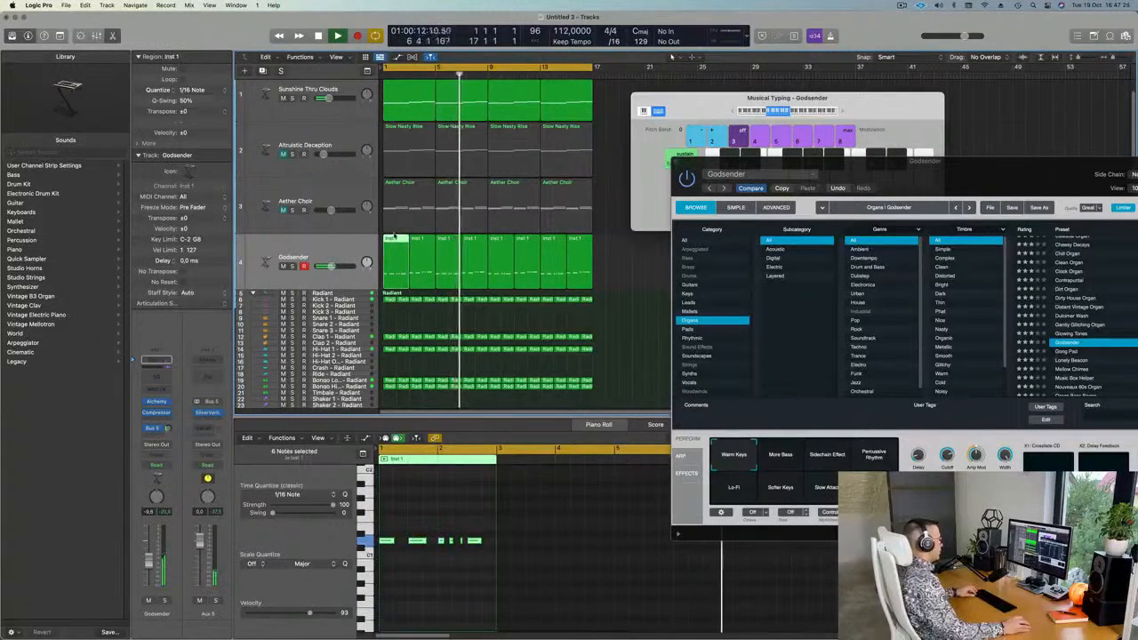
pyautogui.click(410, 115)
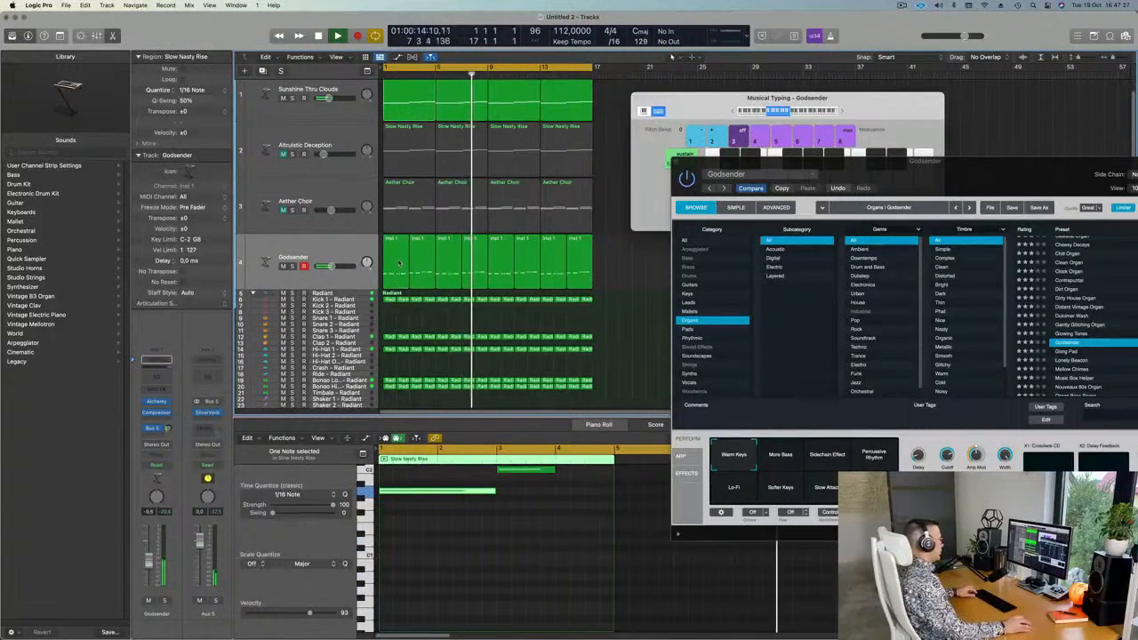
pyautogui.moveTo(399, 294); pyautogui.dragTo(425, 107)
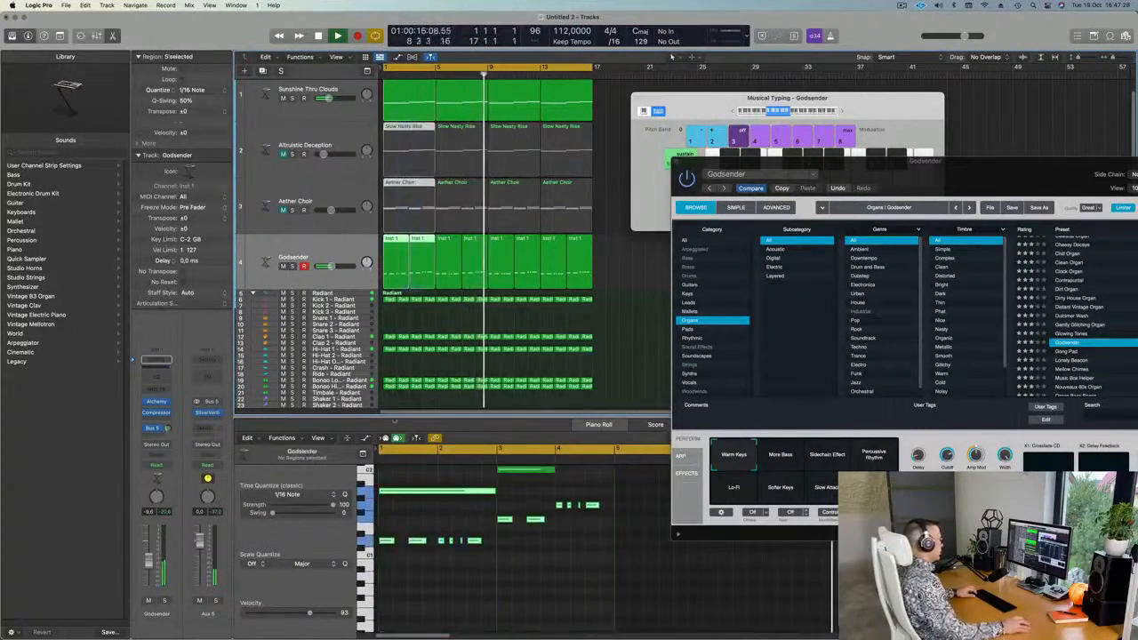
pyautogui.scroll(2, 521, 564)
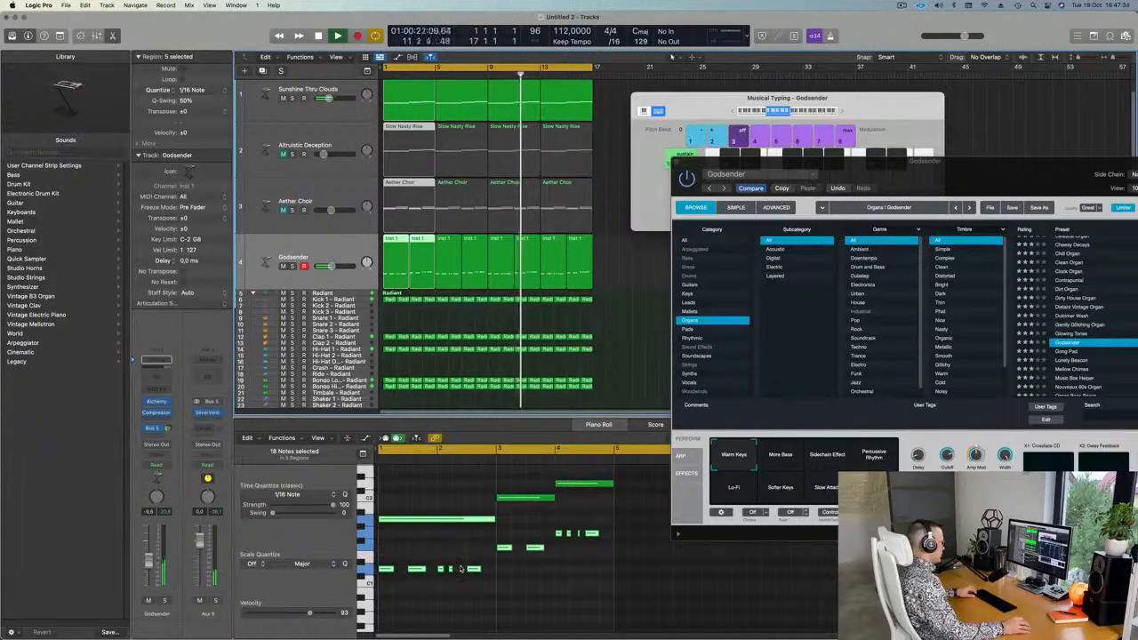
pyautogui.scroll(2, 514, 569)
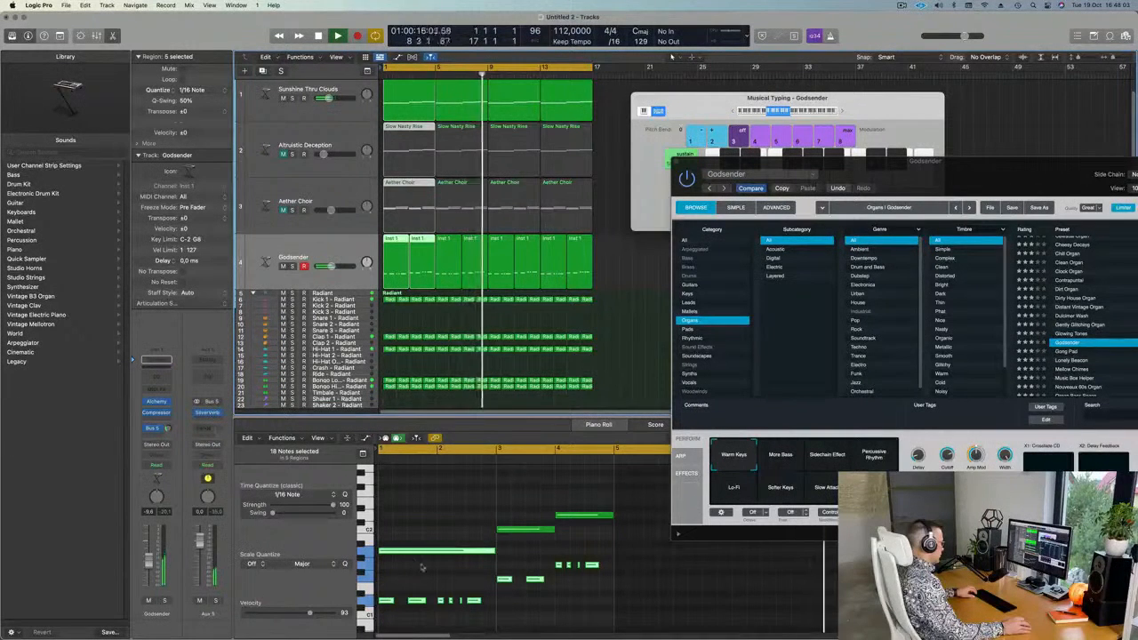
pyautogui.scroll(-1, 413, 571)
pyautogui.scroll(-1, 413, 571)
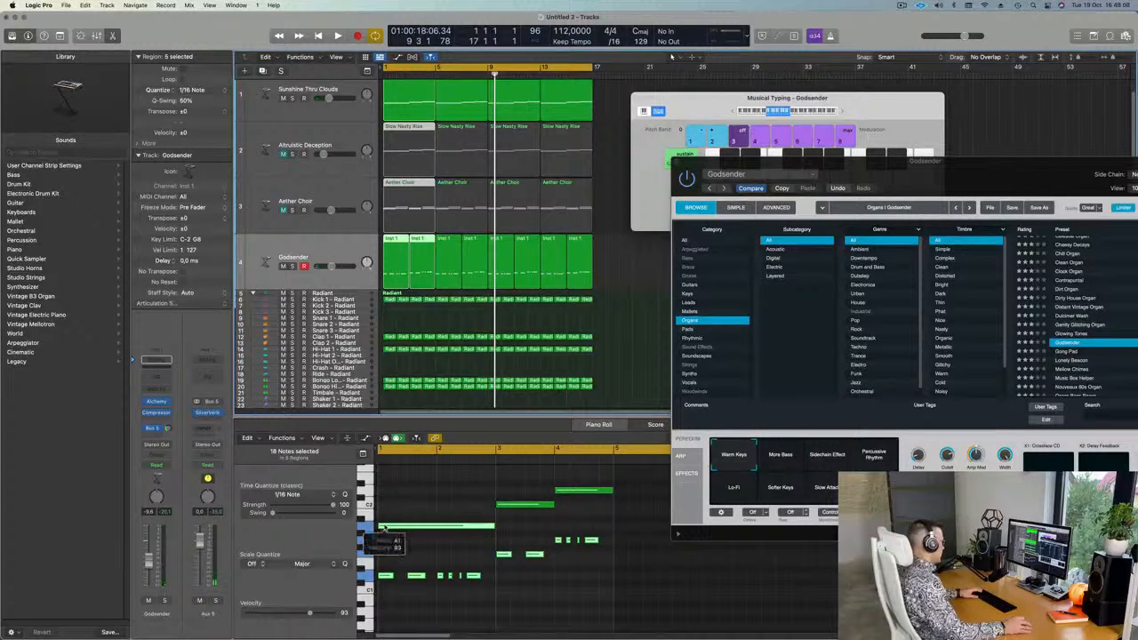
# Lower the 12 short low organ notes by several semitones and replay from bar 1.
pyautogui.moveTo(383, 534); pyautogui.dragTo(598, 599)
pyautogui.hotkey('alt', 'Down')
pyautogui.hotkey('alt', 'Down')
pyautogui.hotkey('alt', 'Down')
pyautogui.hotkey('alt', 'Down')
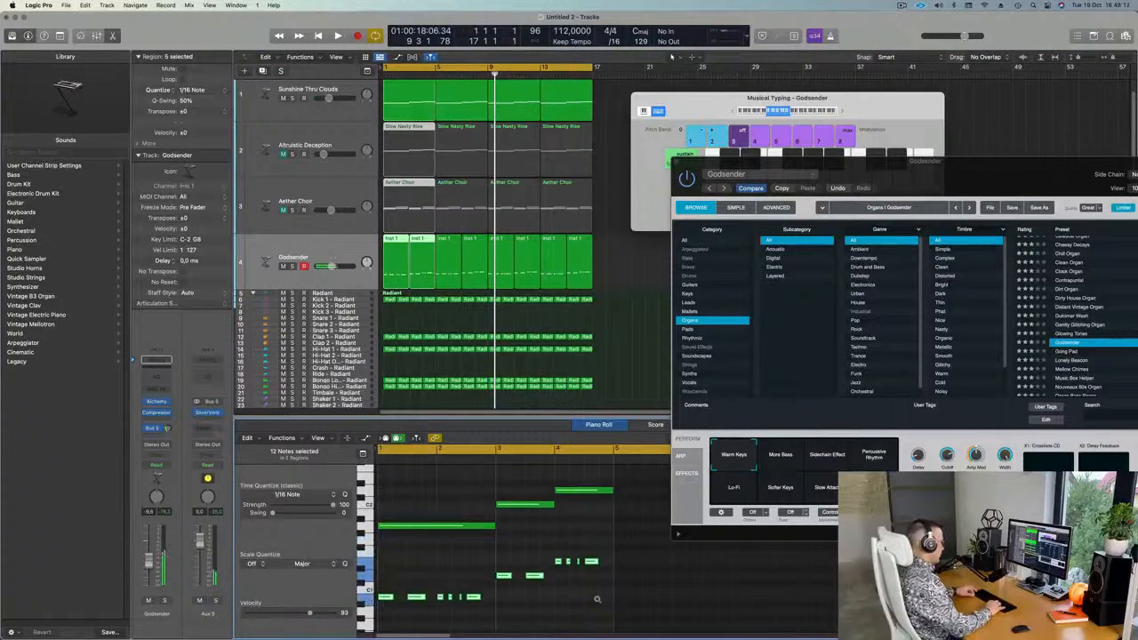
pyautogui.hotkey('alt', 'Down')
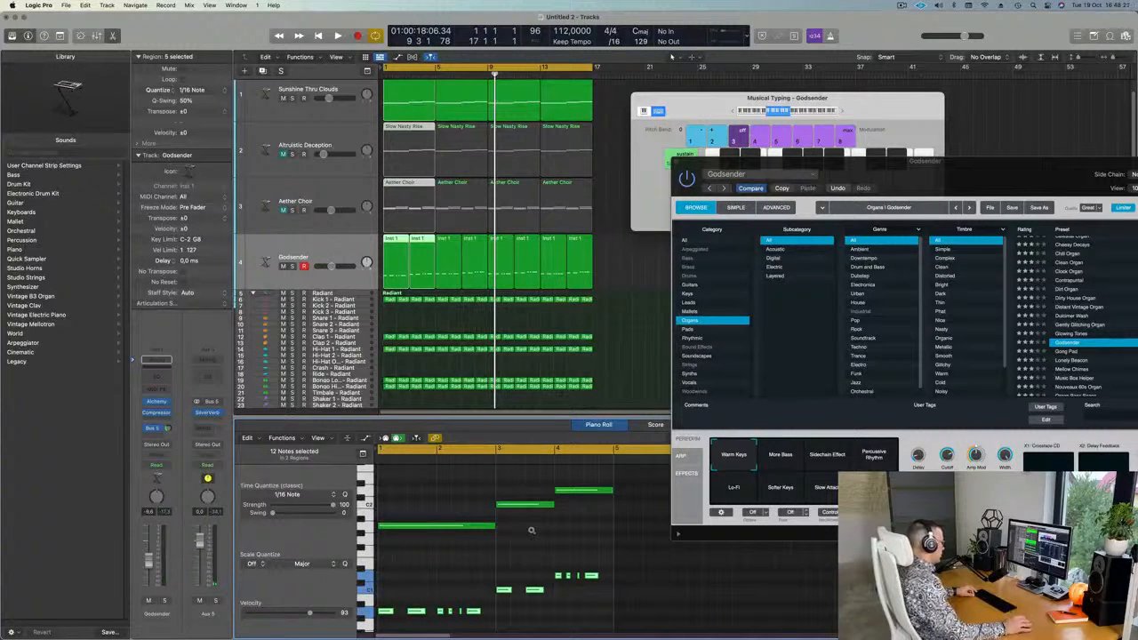
pyautogui.press('space')
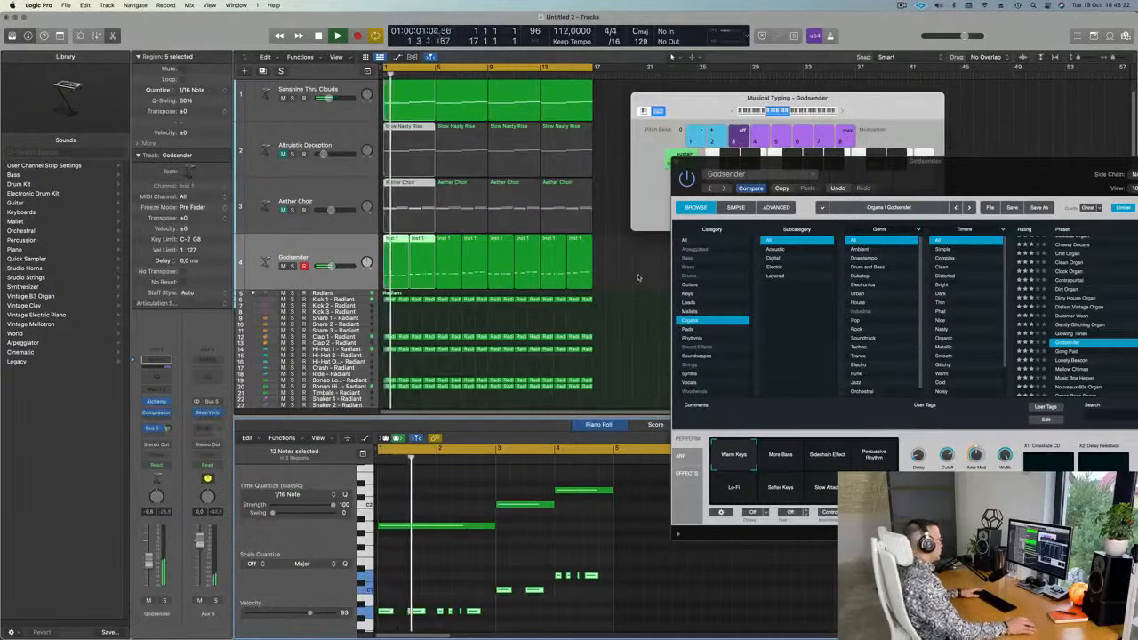
# Delete the Godsender regions from bar 3 onward and replay from bar 1.
pyautogui.click(631, 278)
pyautogui.moveTo(632, 278); pyautogui.dragTo(431, 277)
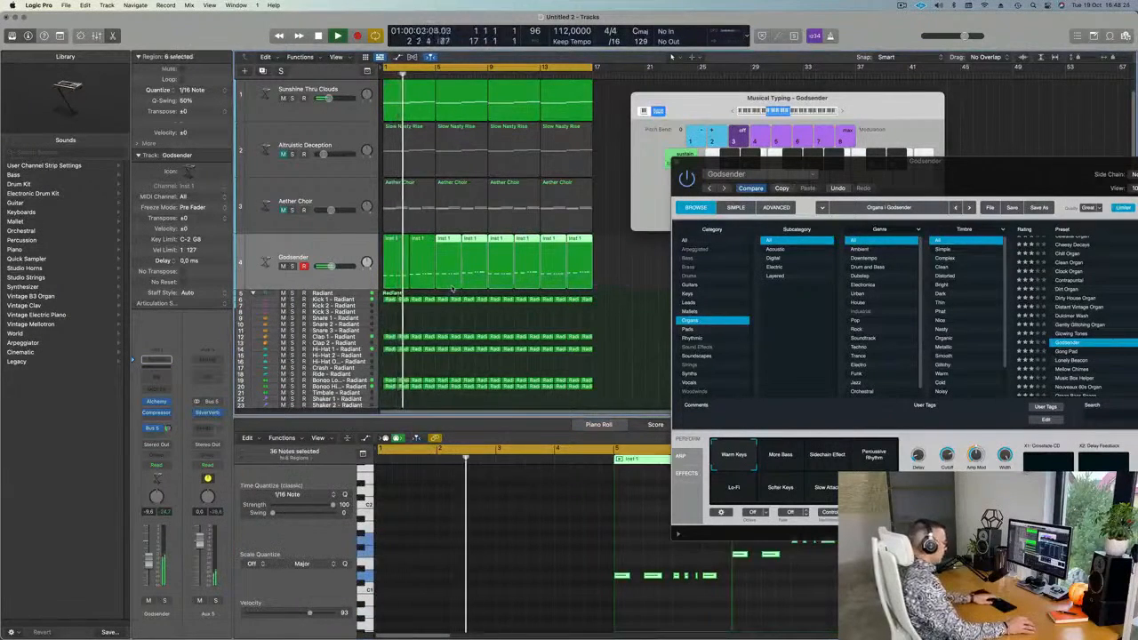
pyautogui.press('Delete')
pyautogui.click(292, 266)
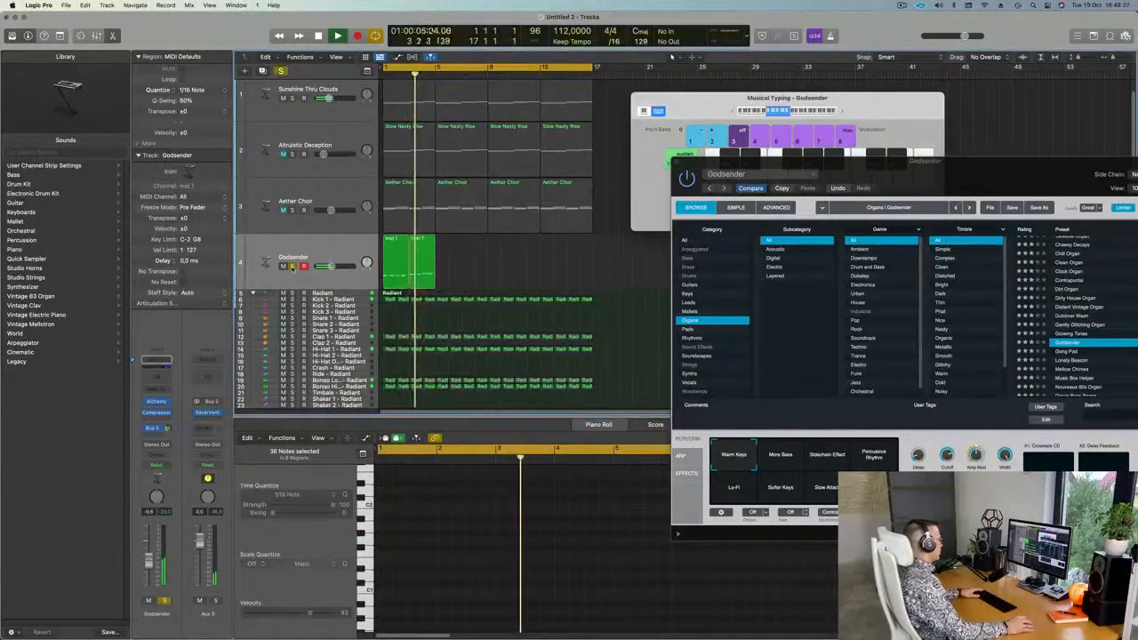
pyautogui.click(292, 266)
pyautogui.press('space')
pyautogui.press('space')
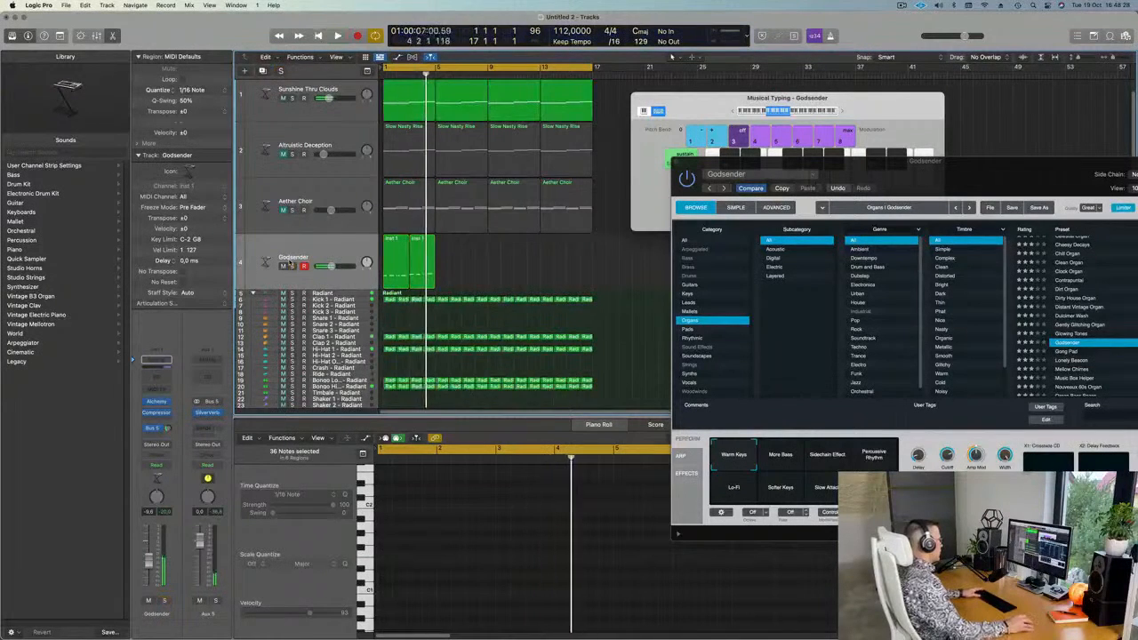
pyautogui.click(287, 98)
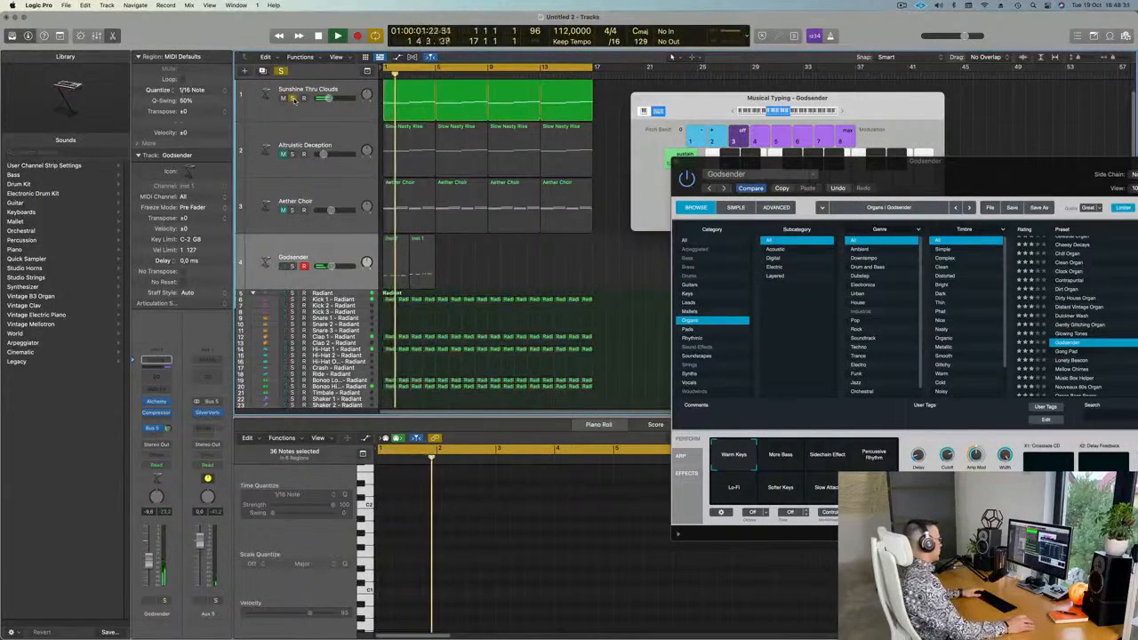
pyautogui.click(287, 98)
# Repeat the two remaining Godsender regions out to bar 17 and unmute Altruistic Deception.
pyautogui.click(307, 248)
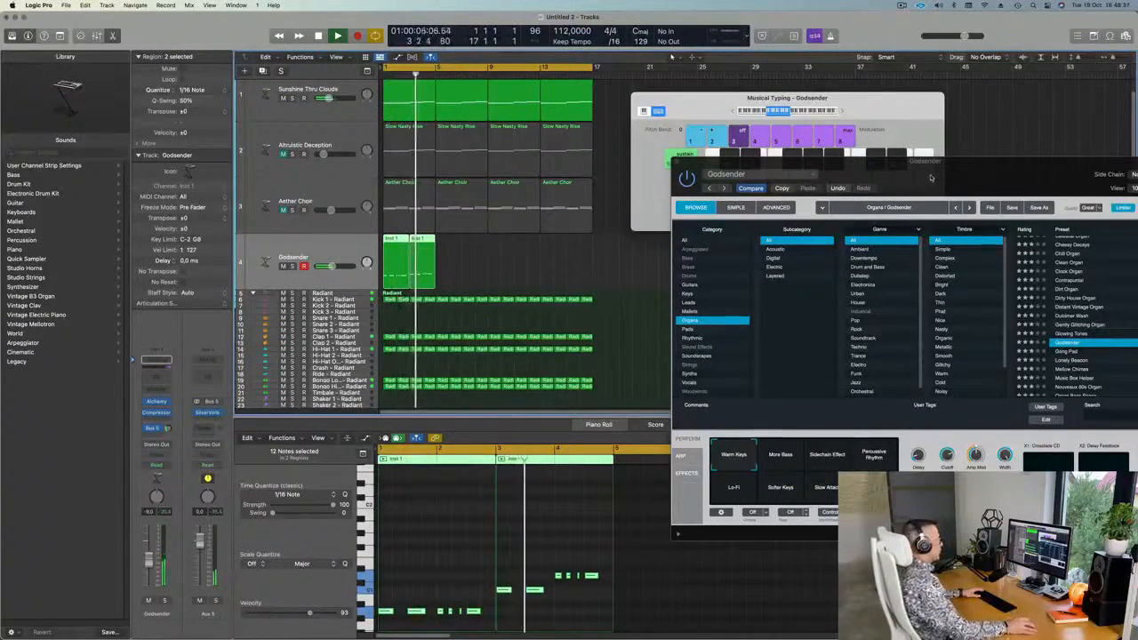
pyautogui.moveTo(930, 174); pyautogui.dragTo(955, 222)
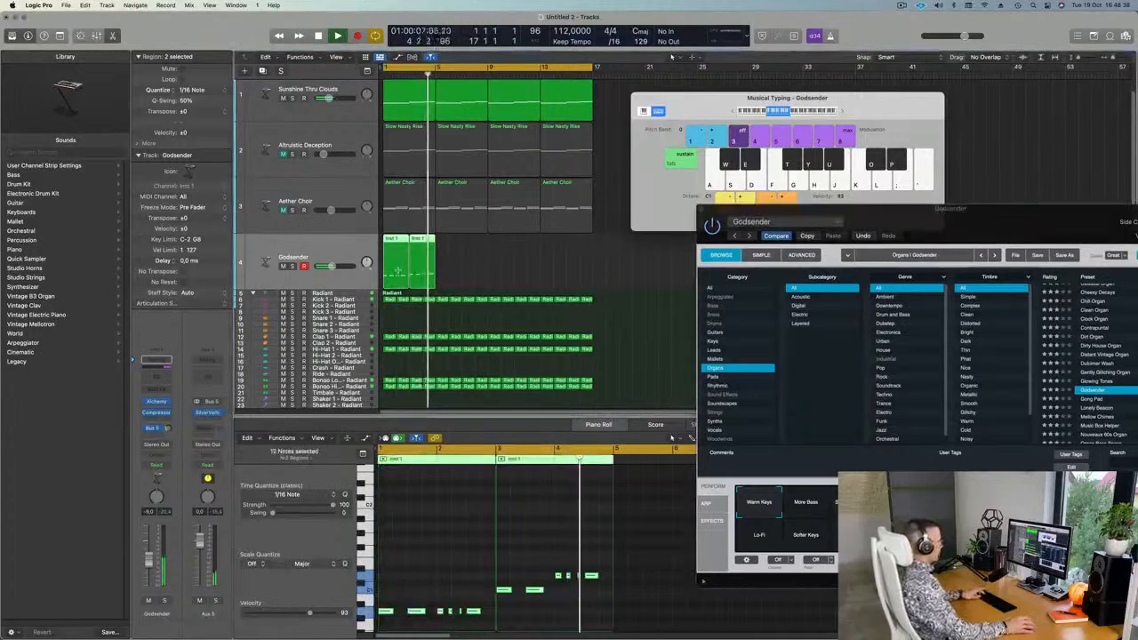
pyautogui.press('super+r')
pyautogui.press('super+r')
pyautogui.press('super+r')
pyautogui.press('Return')
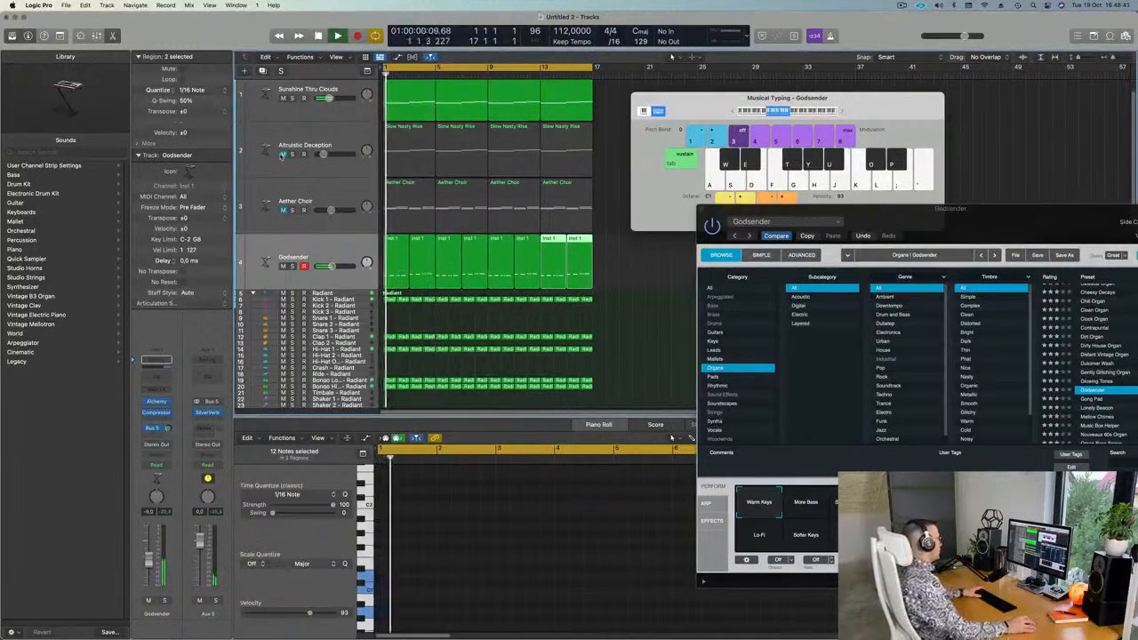
pyautogui.click(284, 153)
pyautogui.press('space')
# Lower Altruistic Deception's volume to -21,5 dB while playing from bar 1.
pyautogui.press('Return')
pyautogui.press('space')
pyautogui.moveTo(326, 153); pyautogui.dragTo(318, 154)
# Drop all 12 notes in the four Slow Nasty Rise regions down one octave.
pyautogui.moveTo(620, 152); pyautogui.dragTo(409, 155)
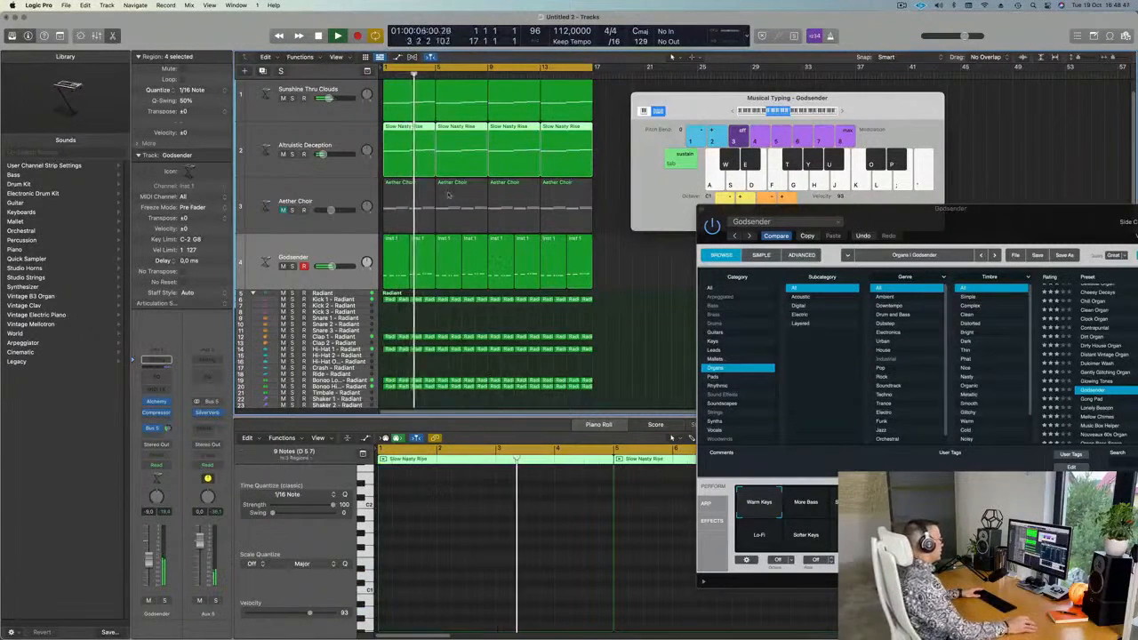
pyautogui.press('e')
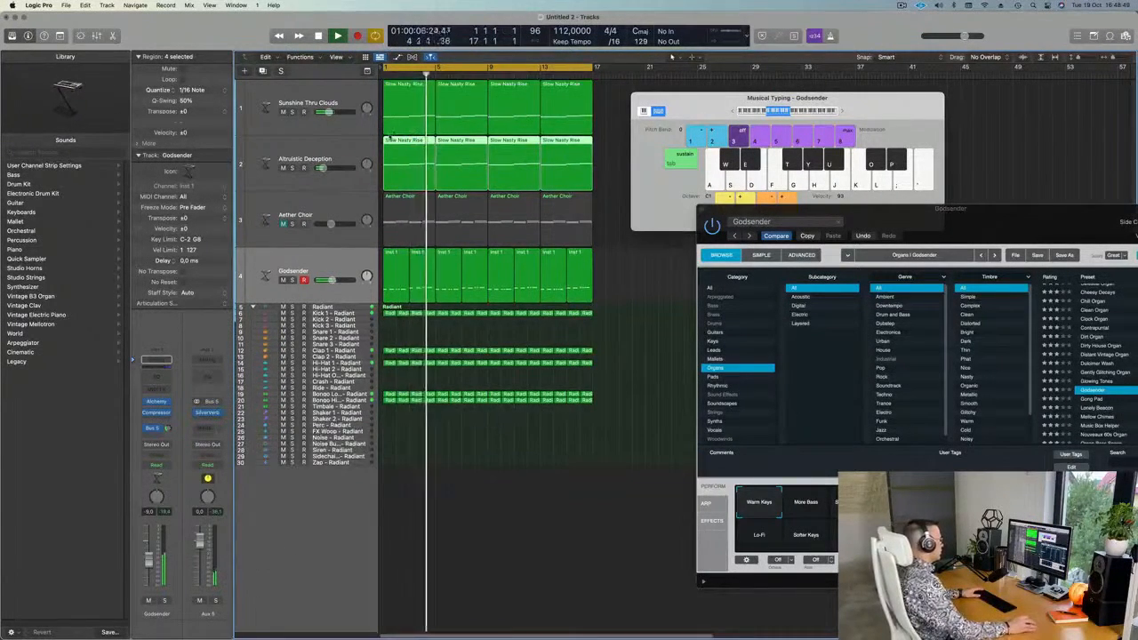
pyautogui.press('e')
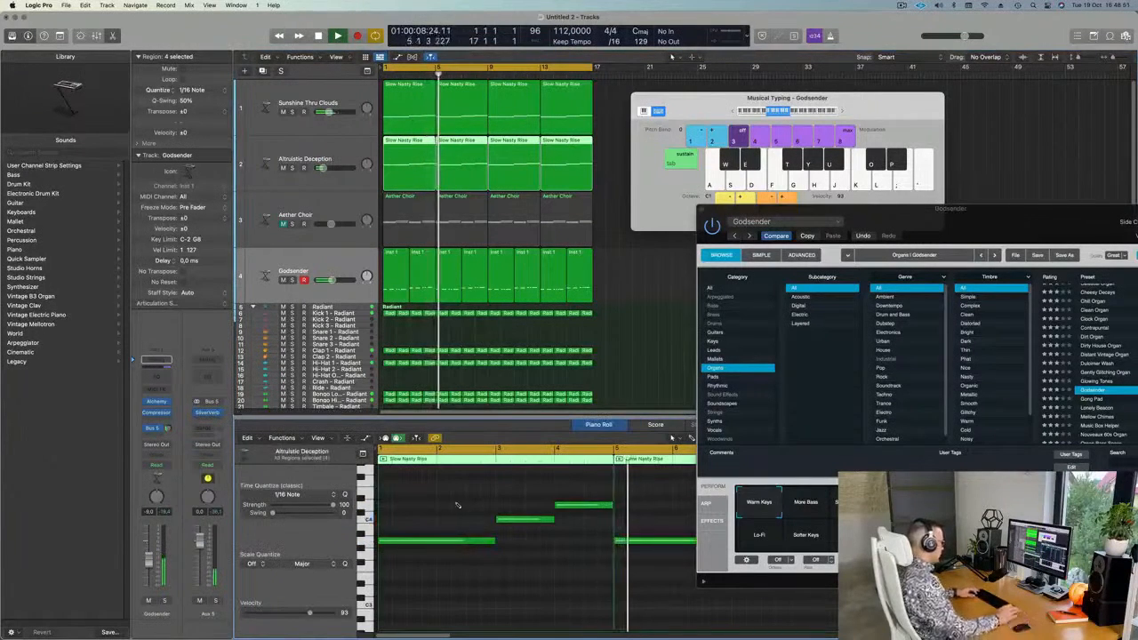
pyautogui.press('super+a')
pyautogui.hotkey('alt', 'shift', 'Down')
pyautogui.press('Return')
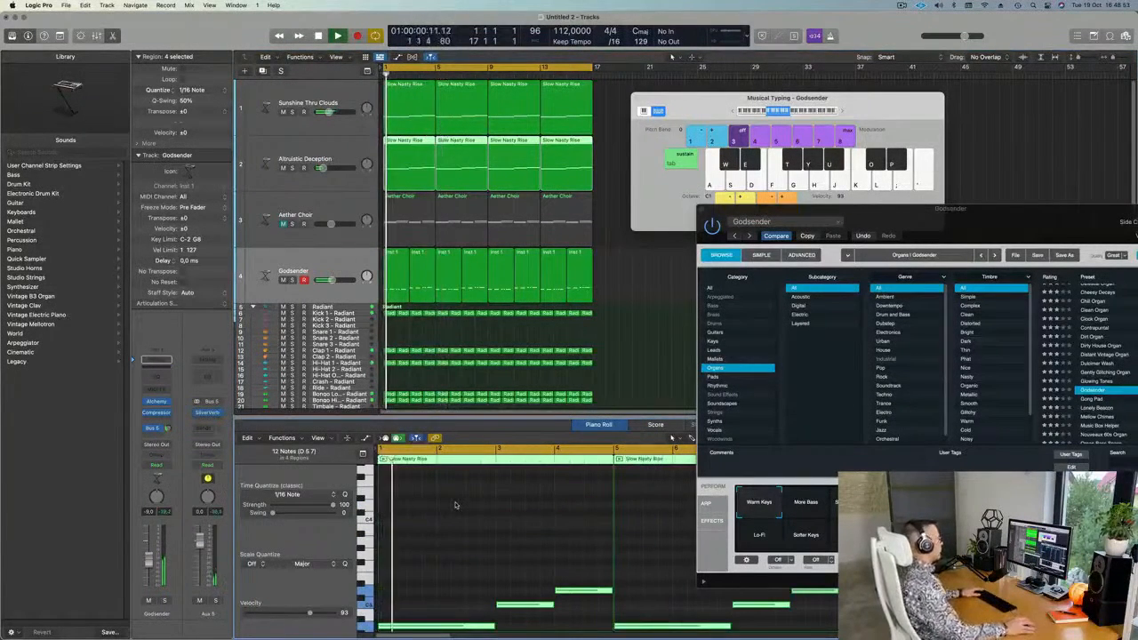
# Bring the Godsender instrument window into view and select the Altruistic Deception track.
pyautogui.moveTo(698, 106); pyautogui.dragTo(858, 82)
pyautogui.press('space')
pyautogui.press('space')
pyautogui.moveTo(894, 226); pyautogui.dragTo(771, 179)
pyautogui.click(321, 159)
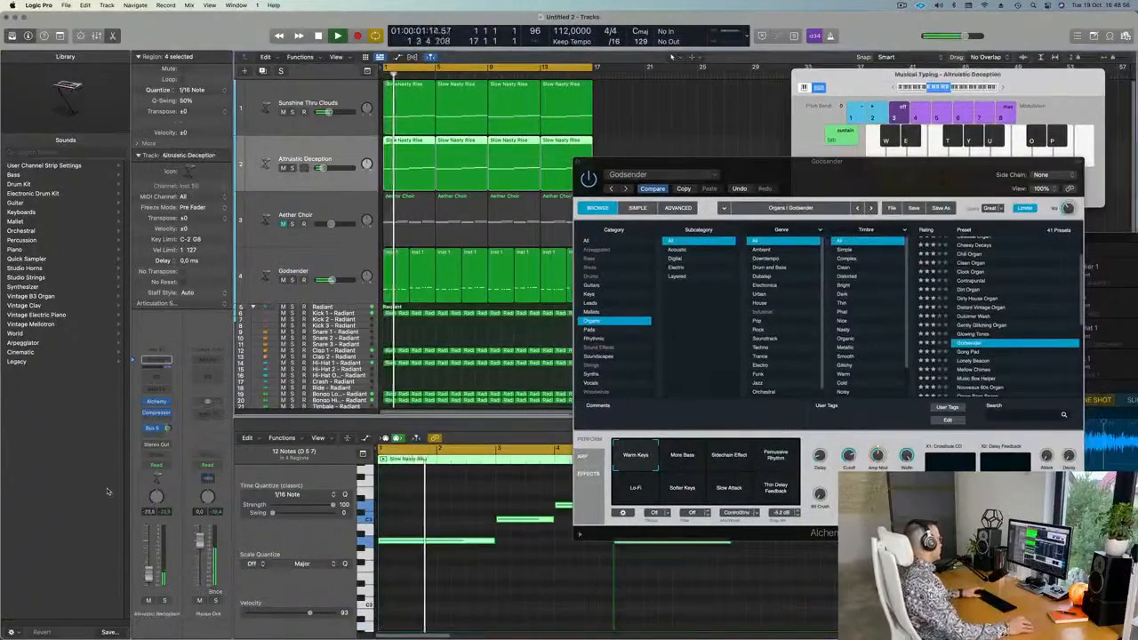
# Audition Alchemy pad presets on track 2, from Analog Resonant Sweep 01 through Astral Oracle, keeping Astral Oracle.
pyautogui.click(157, 402)
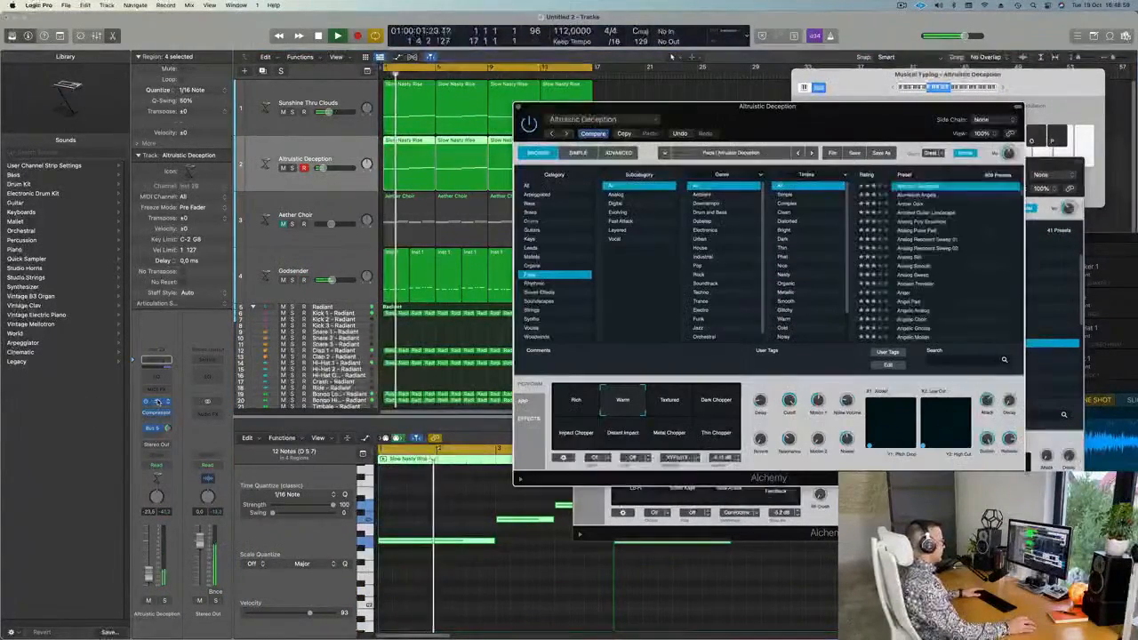
pyautogui.click(933, 240)
pyautogui.moveTo(795, 126)
pyautogui.mouseDown()
pyautogui.moveTo(813, 116)
pyautogui.moveTo(792, 116)
pyautogui.moveTo(814, 116)
pyautogui.moveTo(778, 134)
pyautogui.mouseUp()
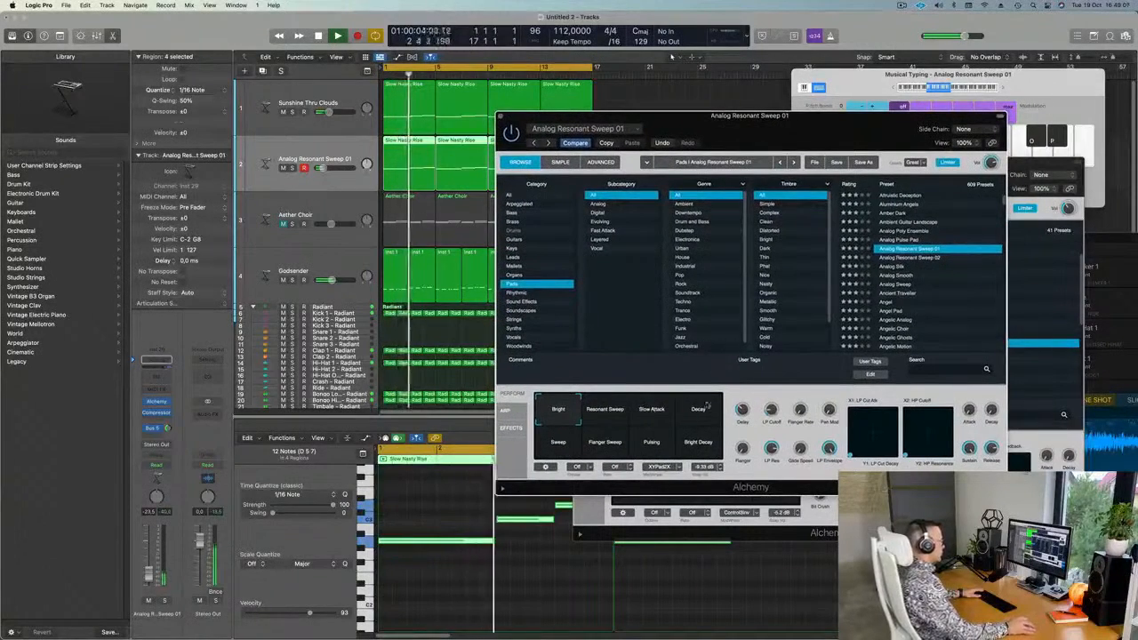
pyautogui.click(896, 266)
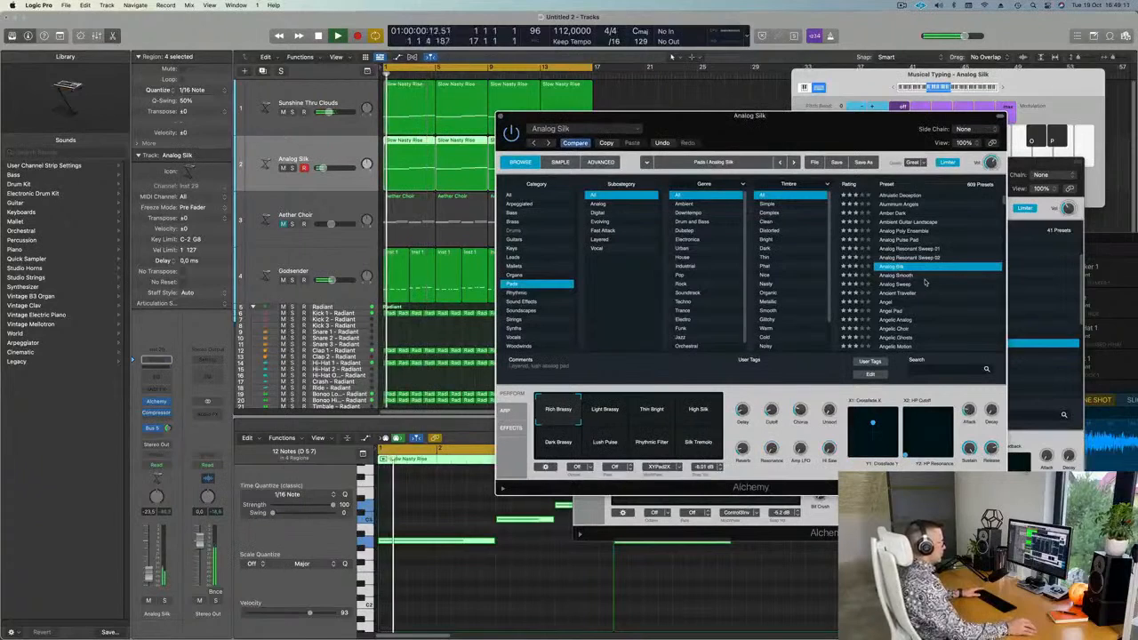
pyautogui.scroll(-5, 929, 283)
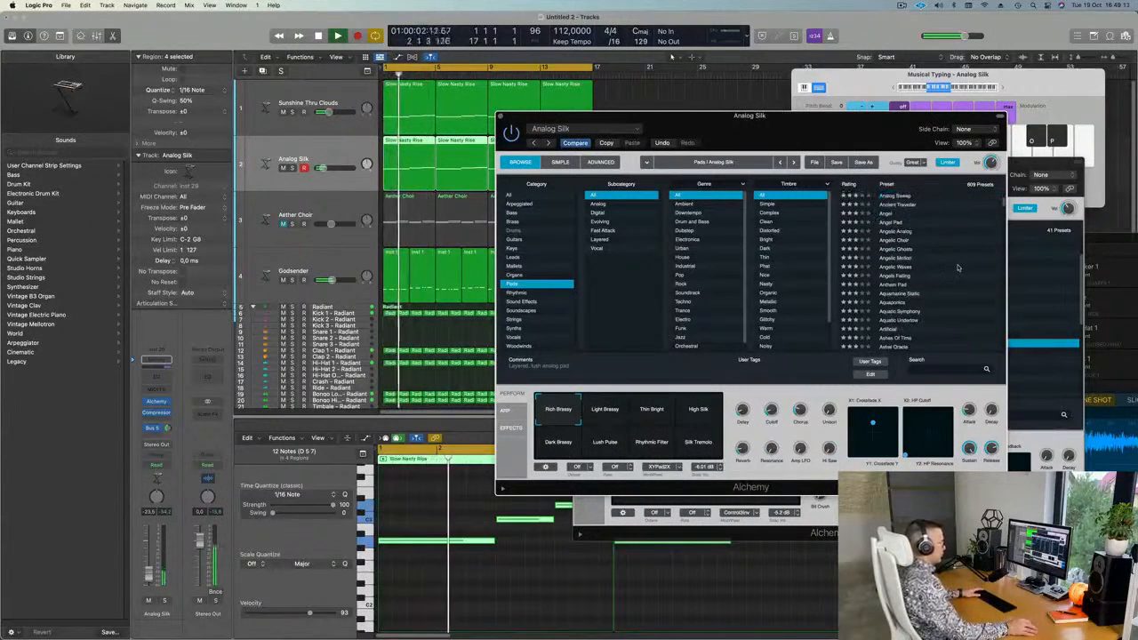
pyautogui.click(896, 284)
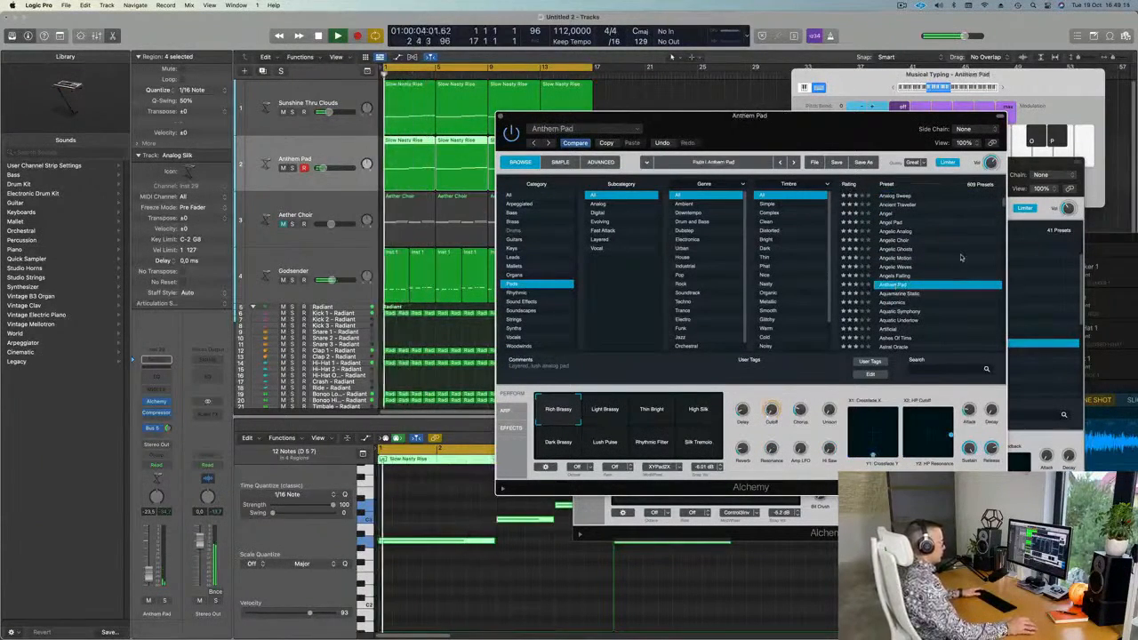
pyautogui.scroll(-1, 961, 258)
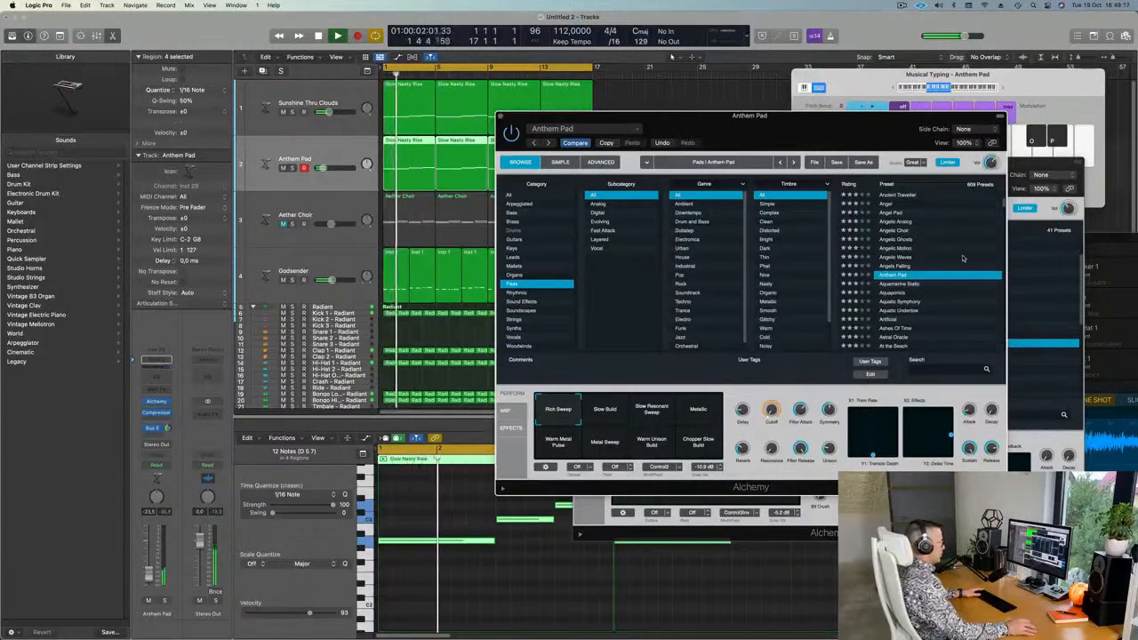
pyautogui.scroll(-4, 961, 261)
pyautogui.click(909, 267)
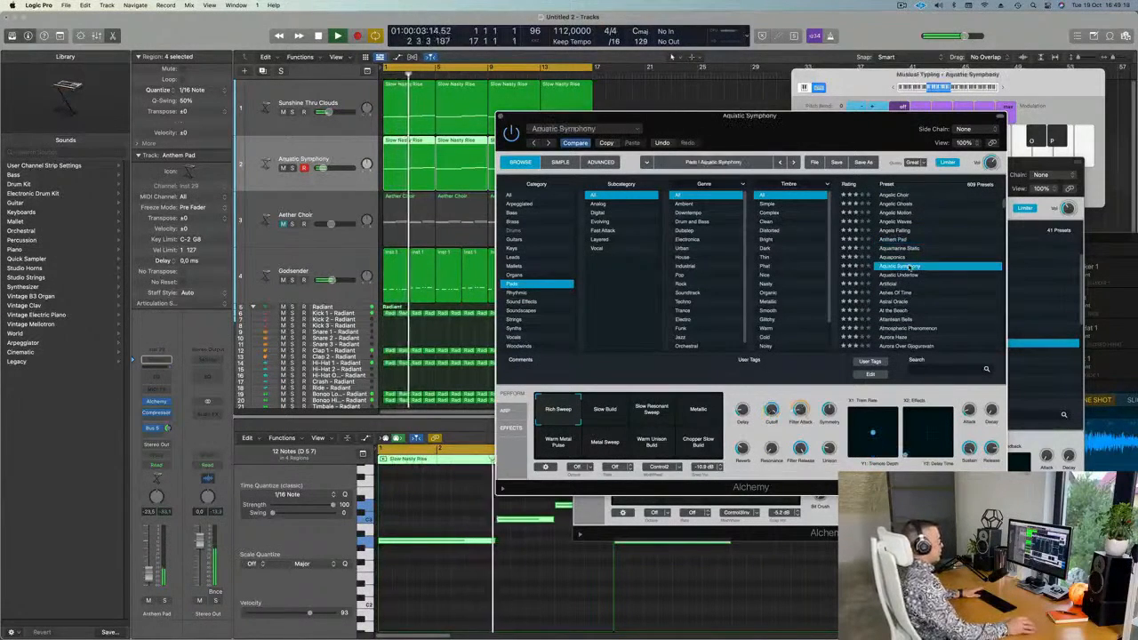
pyautogui.scroll(-1, 944, 270)
pyautogui.scroll(-1, 946, 268)
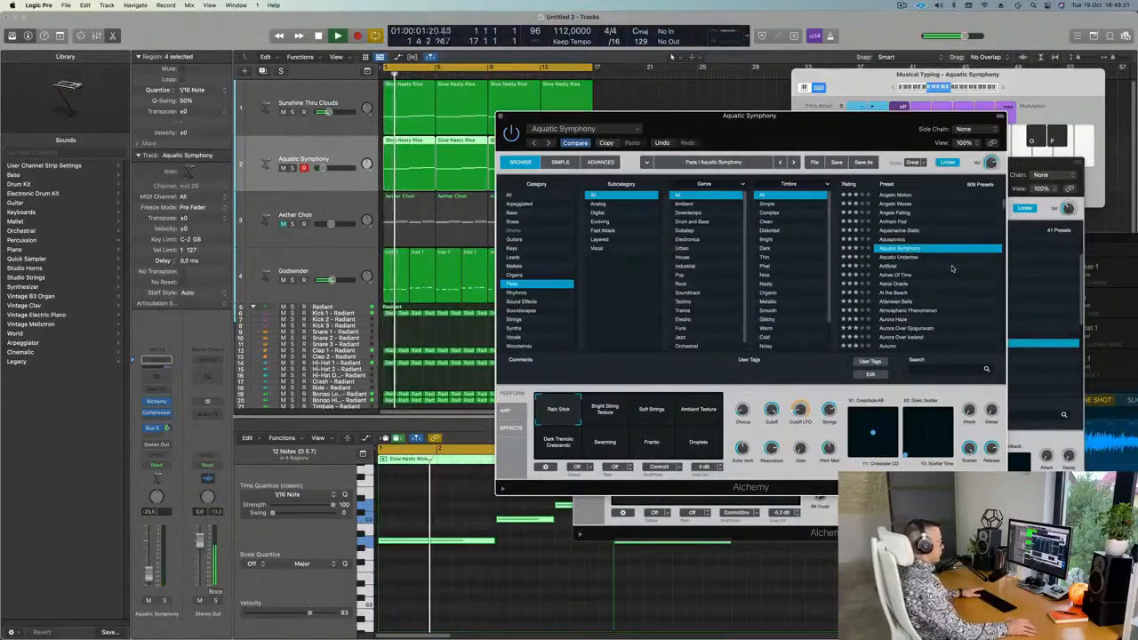
pyautogui.scroll(-1, 952, 268)
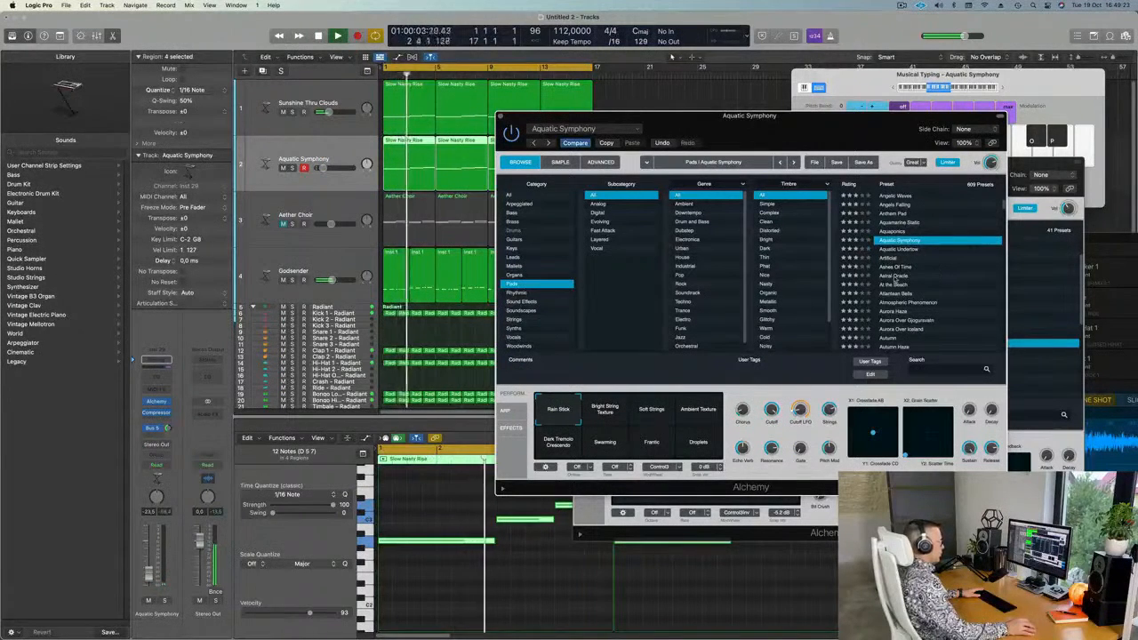
pyautogui.click(896, 277)
# Stop playback, then mute, unmute and select the Aether Choir track to show its notes.
pyautogui.press('space')
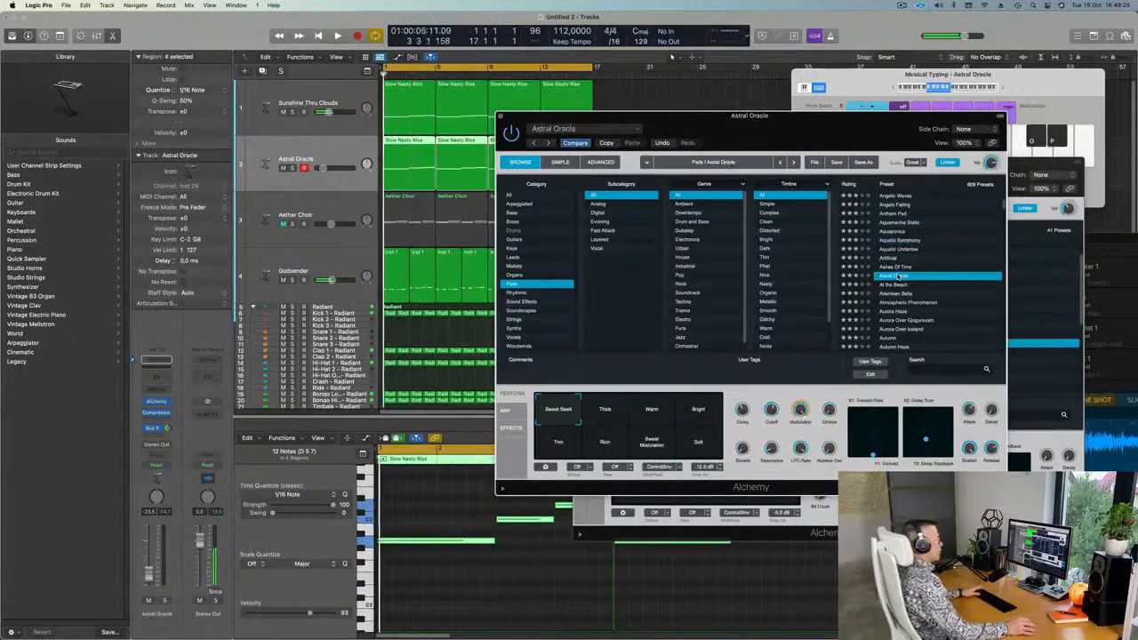
pyautogui.moveTo(786, 128); pyautogui.dragTo(864, 86)
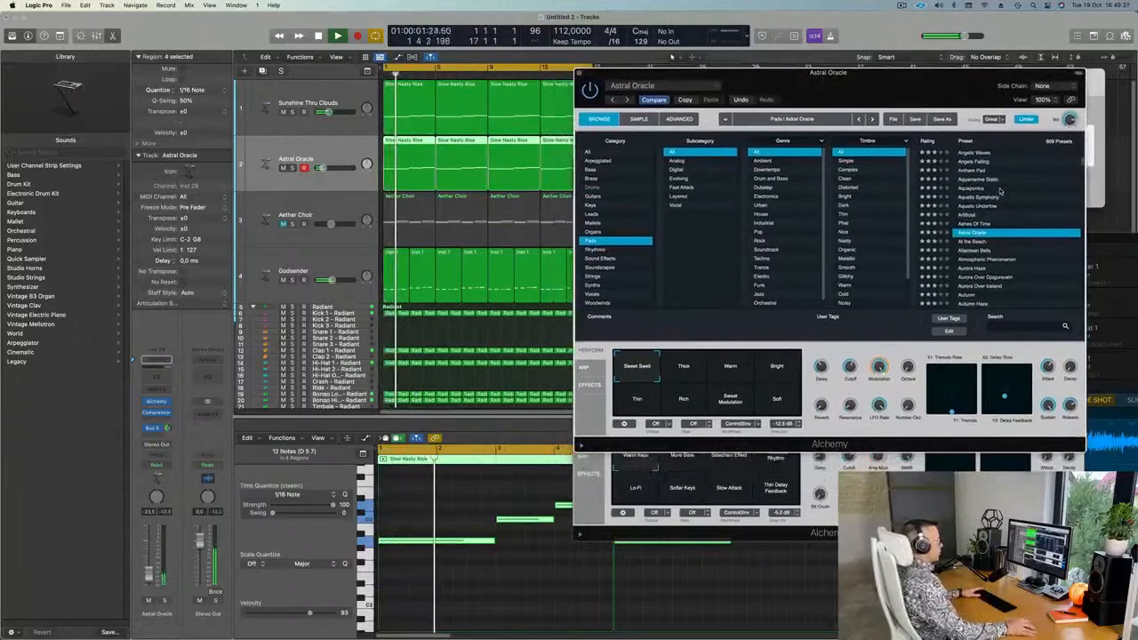
pyautogui.scroll(-4, 1021, 197)
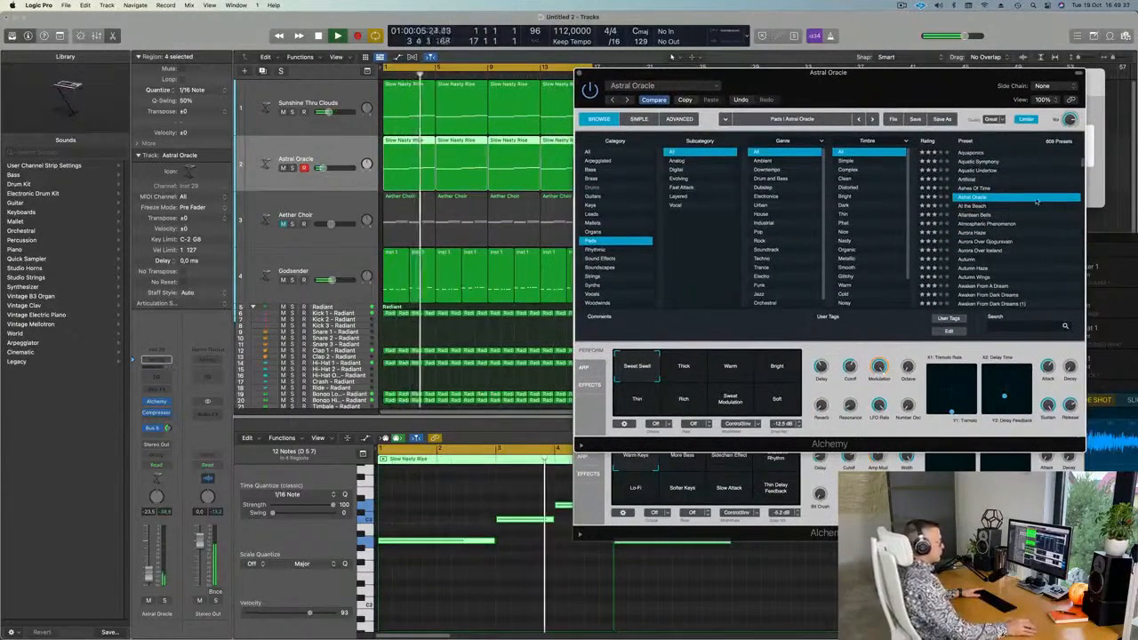
pyautogui.scroll(-4, 1041, 241)
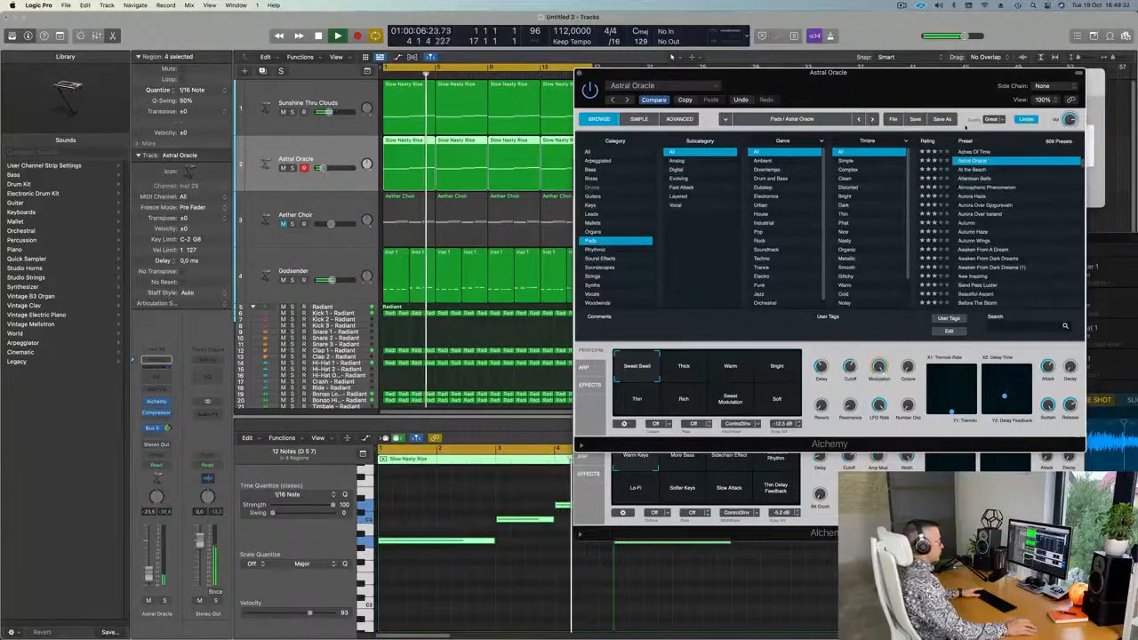
pyautogui.click(297, 151)
pyautogui.click(281, 225)
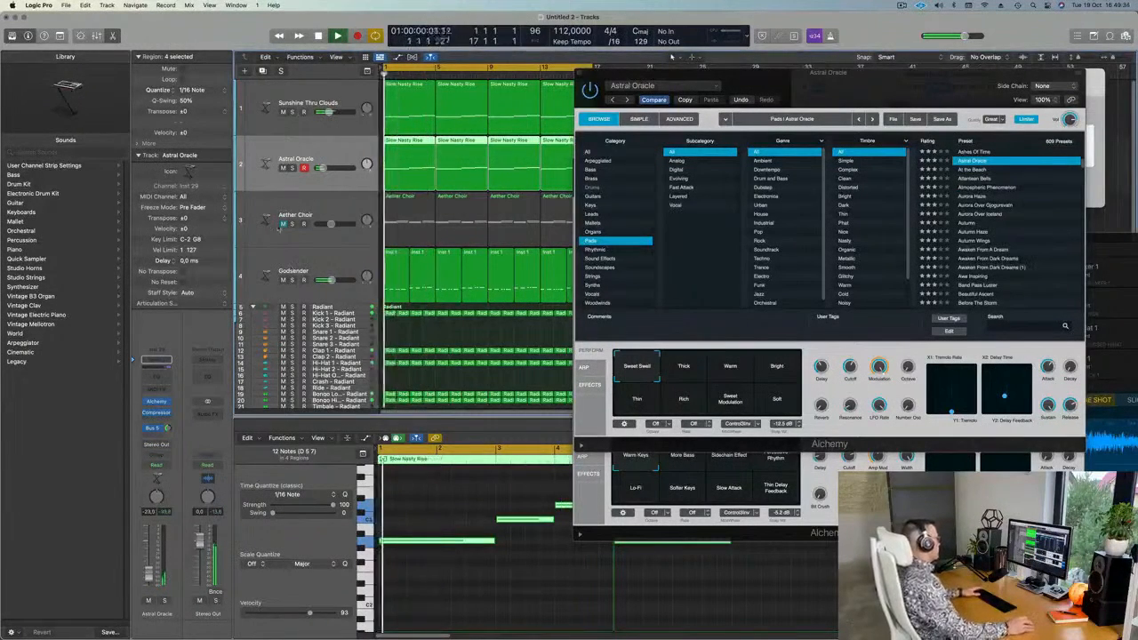
pyautogui.click(283, 224)
pyautogui.click(334, 204)
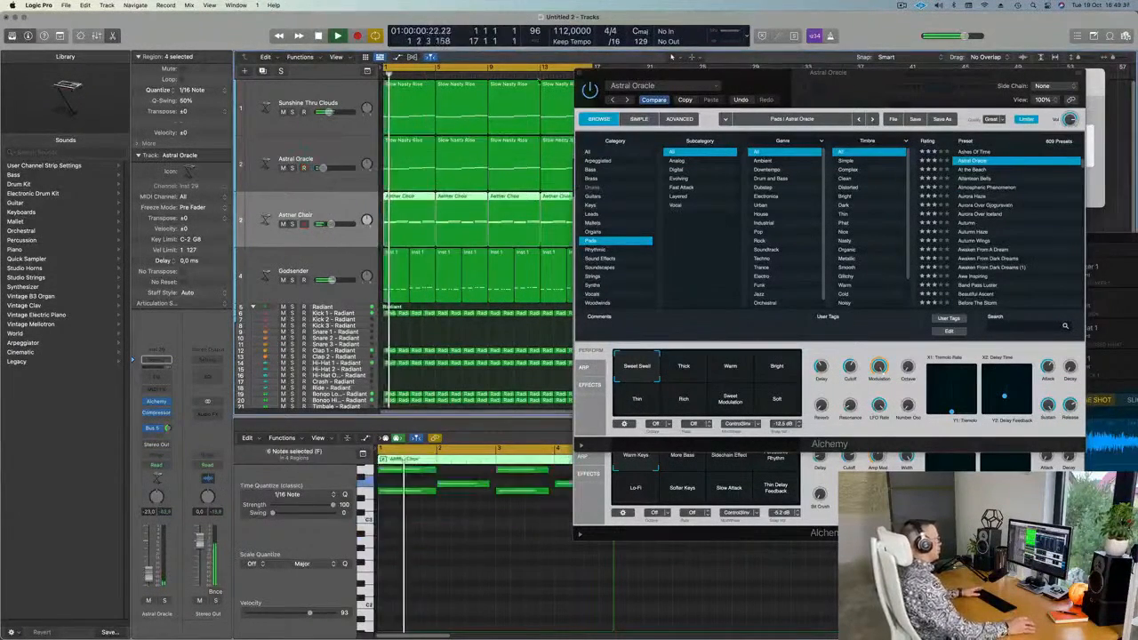
# Close the Astral Oracle and Godsender Alchemy plug-in windows.
pyautogui.click(579, 72)
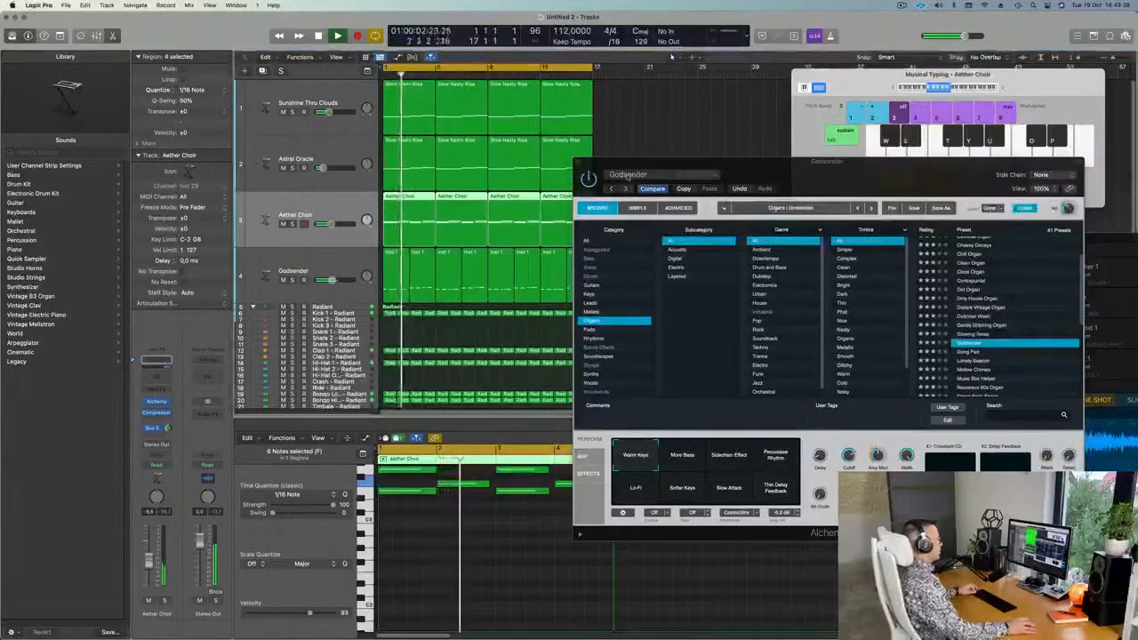
pyautogui.moveTo(625, 166); pyautogui.dragTo(601, 165)
pyautogui.click(552, 162)
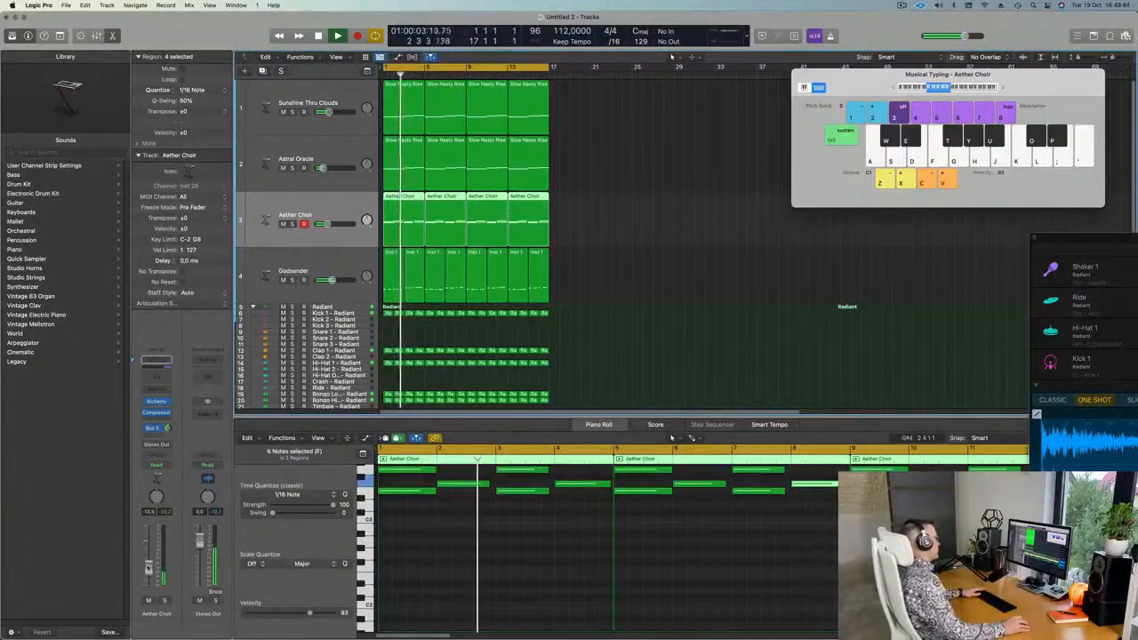
# Repeat every region once so the arrangement reaches bar 33, then select the Kick 1 Radiant region.
pyautogui.press('super+Left')
pyautogui.press('super+Left')
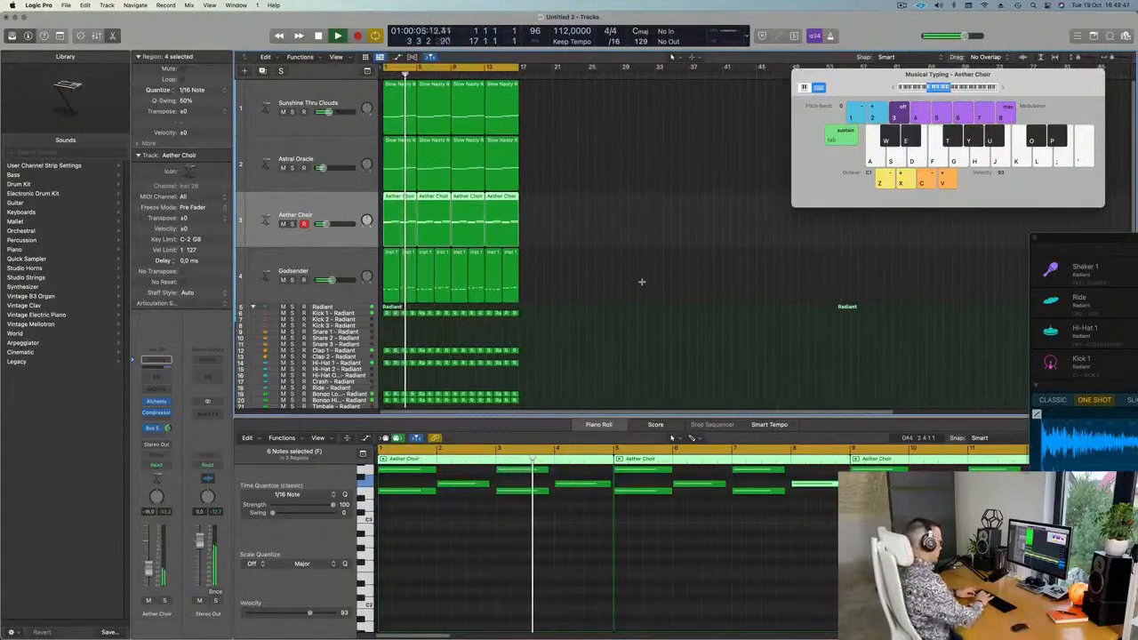
pyautogui.press('super+r')
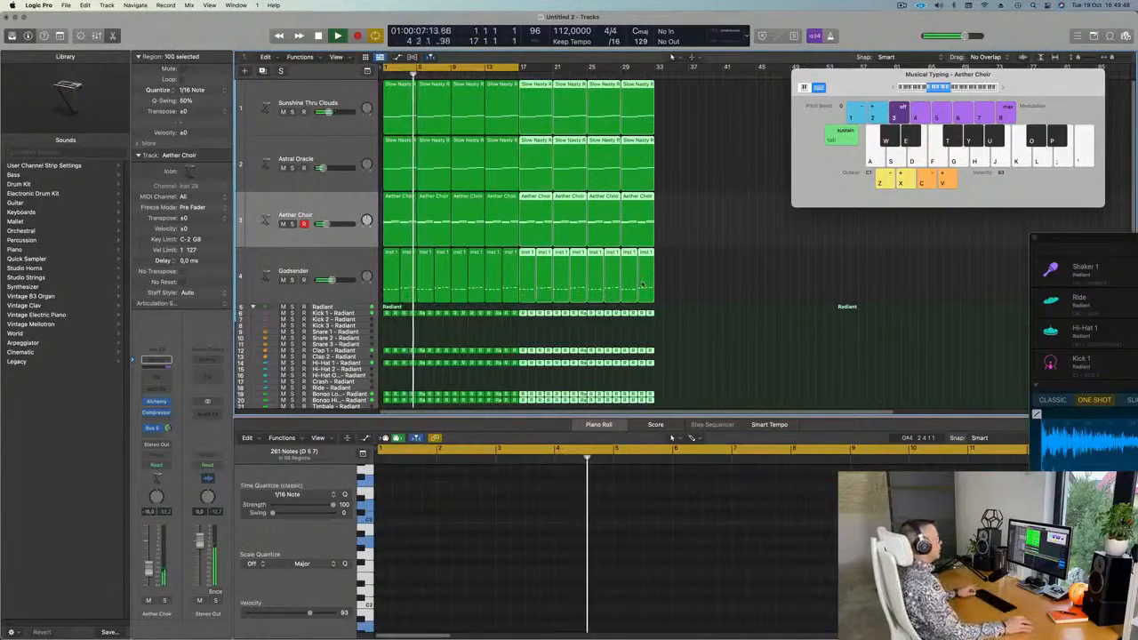
pyautogui.press('Return')
pyautogui.scroll(-2, 506, 224)
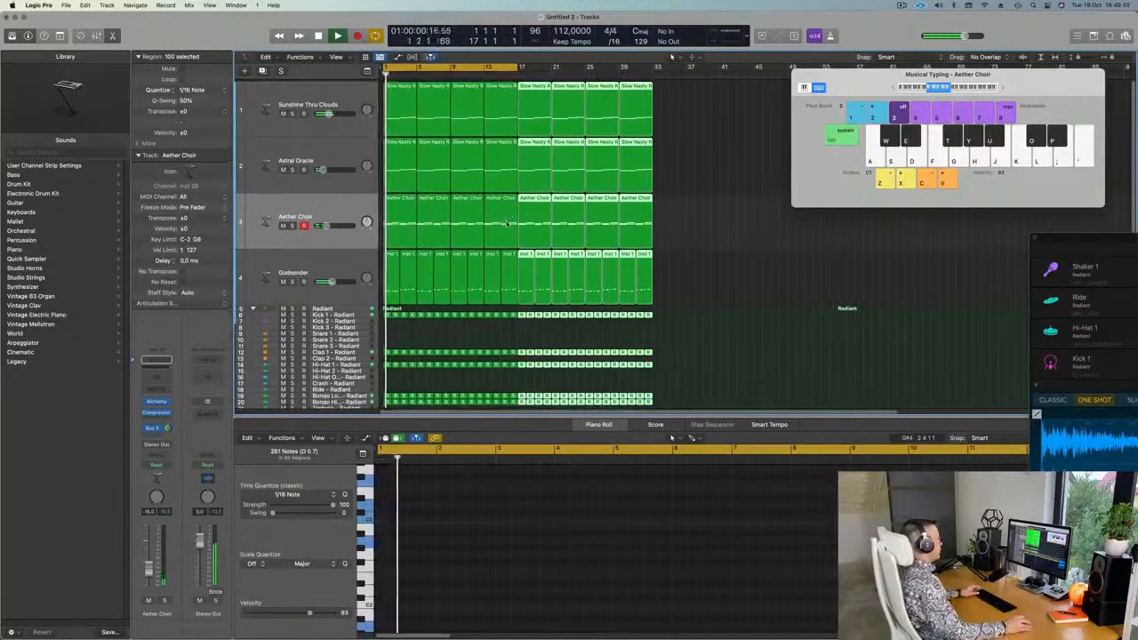
pyautogui.scroll(-6, 459, 315)
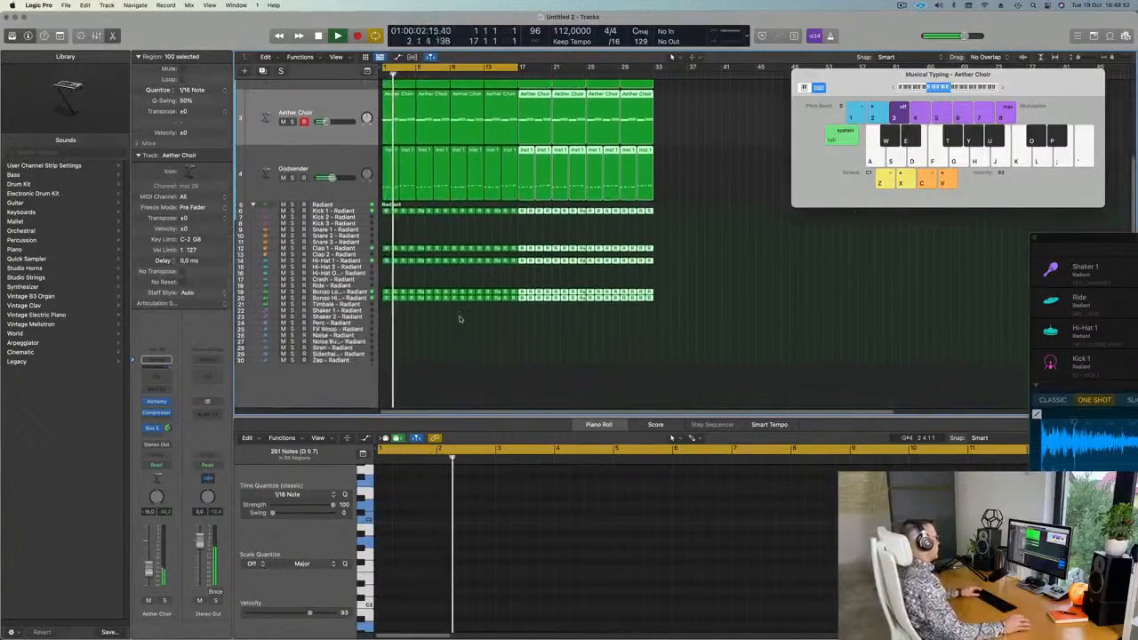
pyautogui.press('super+Right')
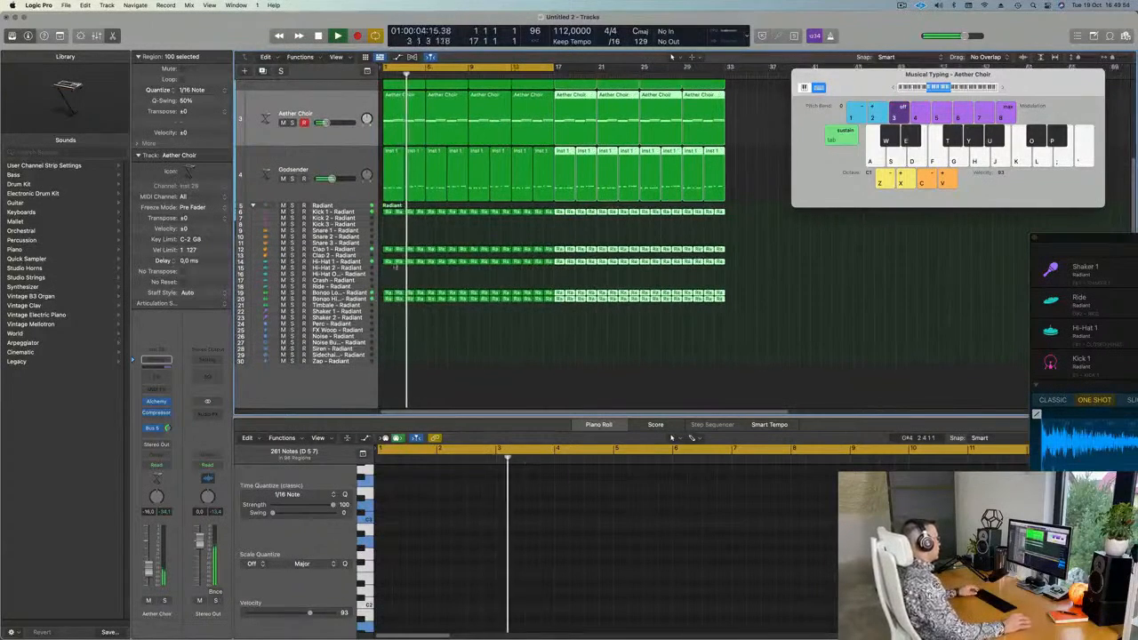
pyautogui.click(388, 212)
# Copy the Kick 1 region onto Shaker 1 and duplicate its notes to fill all sixteen sixteenths.
pyautogui.moveTo(388, 211); pyautogui.dragTo(388, 311)
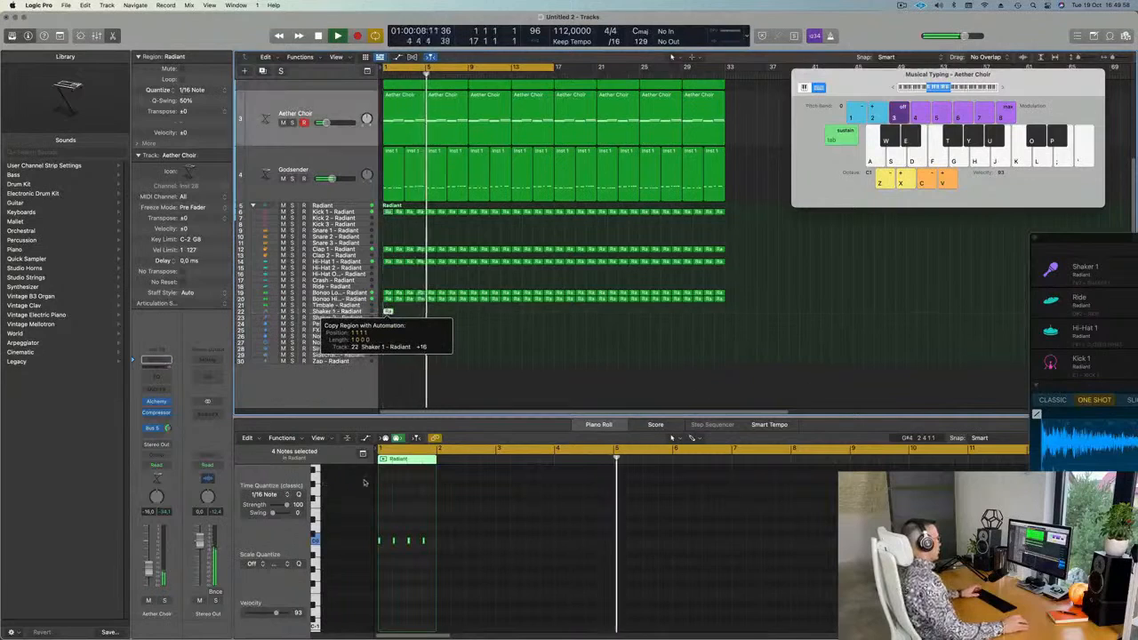
pyautogui.scroll(2, 407, 542)
pyautogui.moveTo(443, 526); pyautogui.dragTo(345, 560)
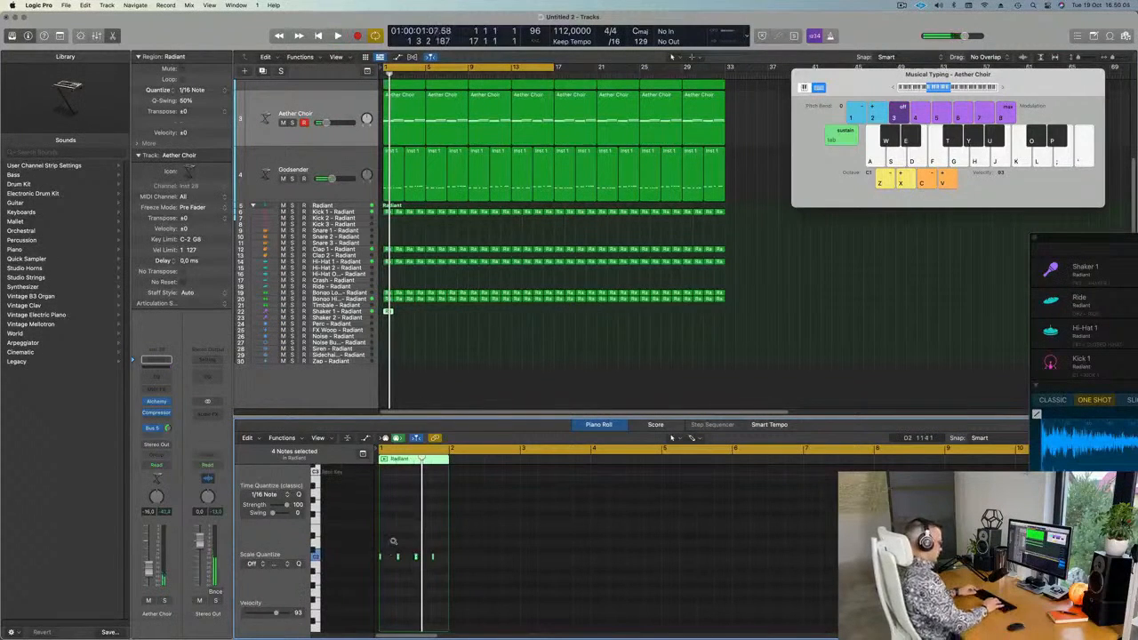
pyautogui.scroll(-4, 396, 543)
pyautogui.scroll(3, 400, 540)
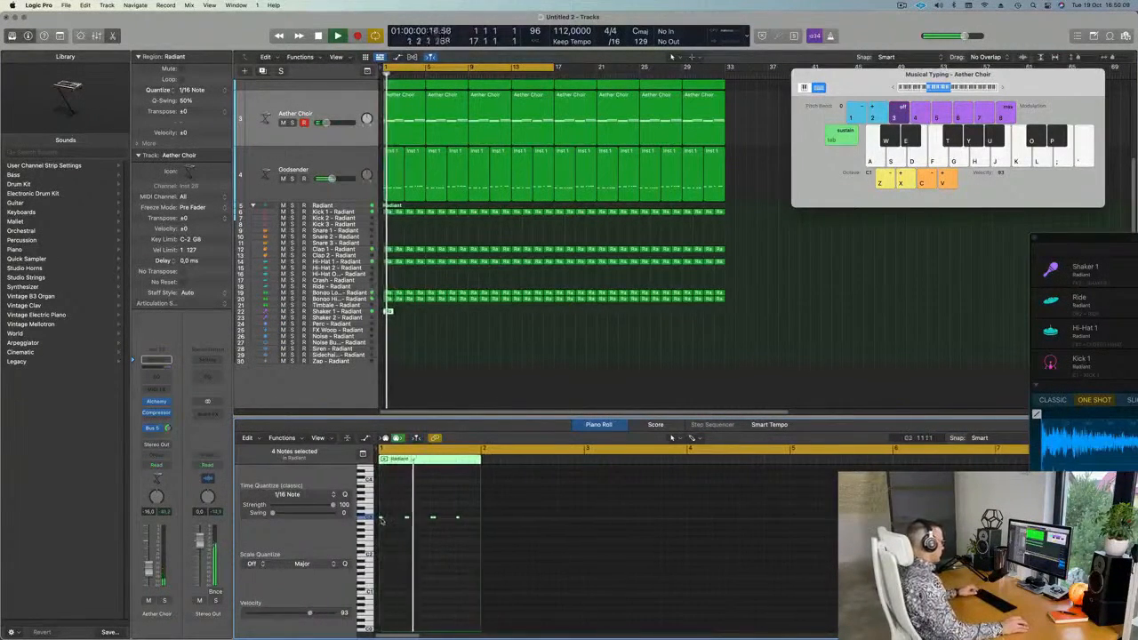
pyautogui.moveTo(380, 518); pyautogui.dragTo(400, 519)
pyautogui.press('Return')
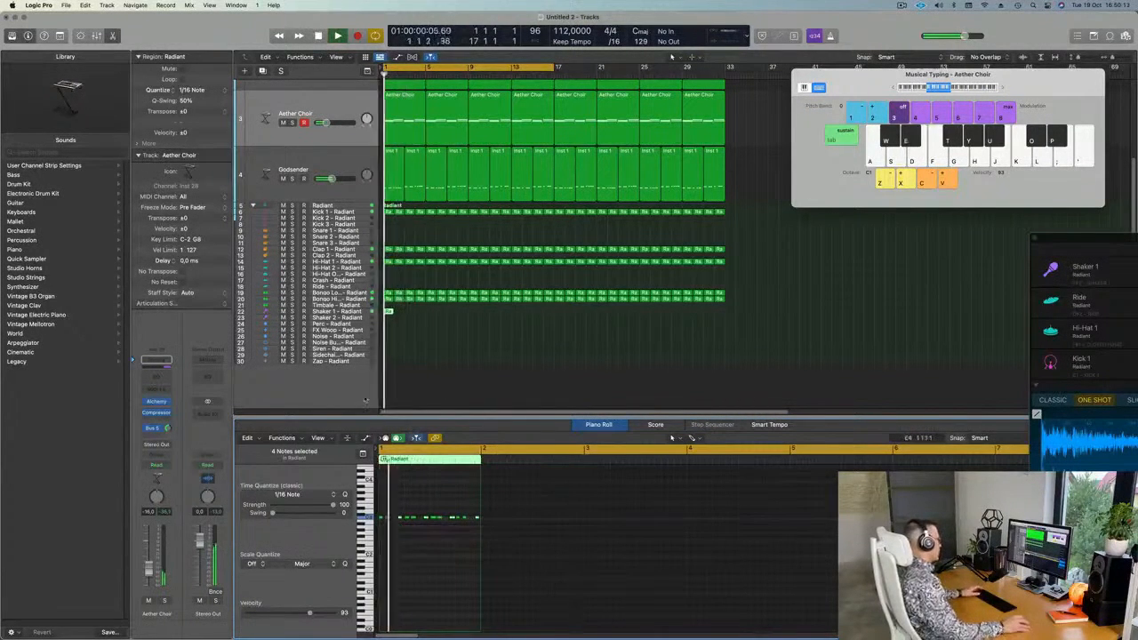
pyautogui.click(277, 311)
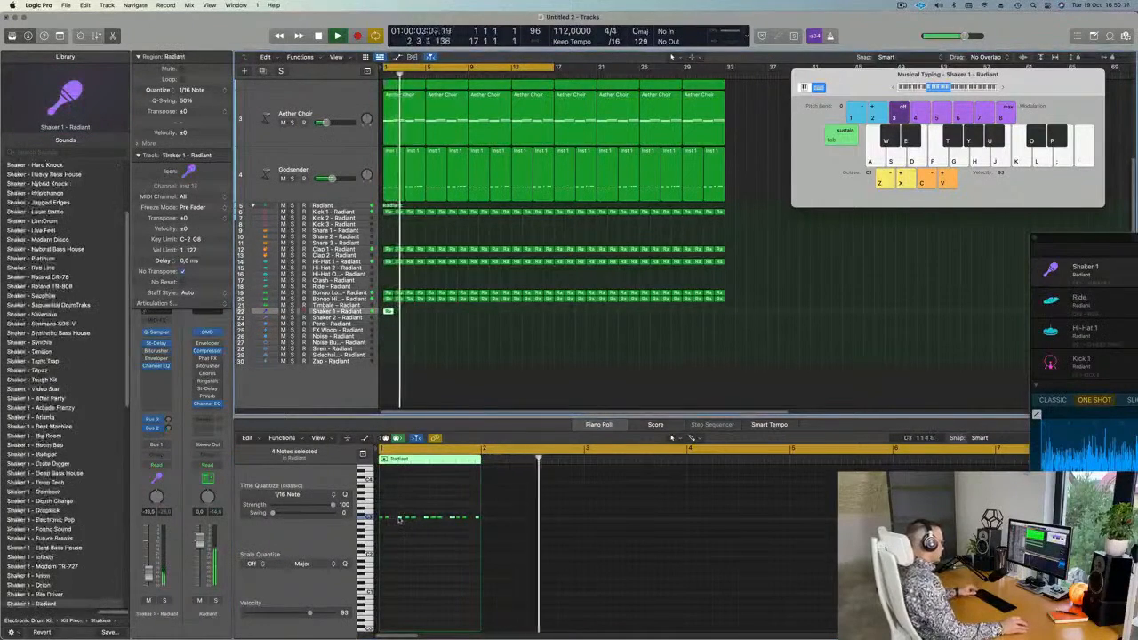
pyautogui.moveTo(399, 519); pyautogui.dragTo(393, 520)
pyautogui.press('Return')
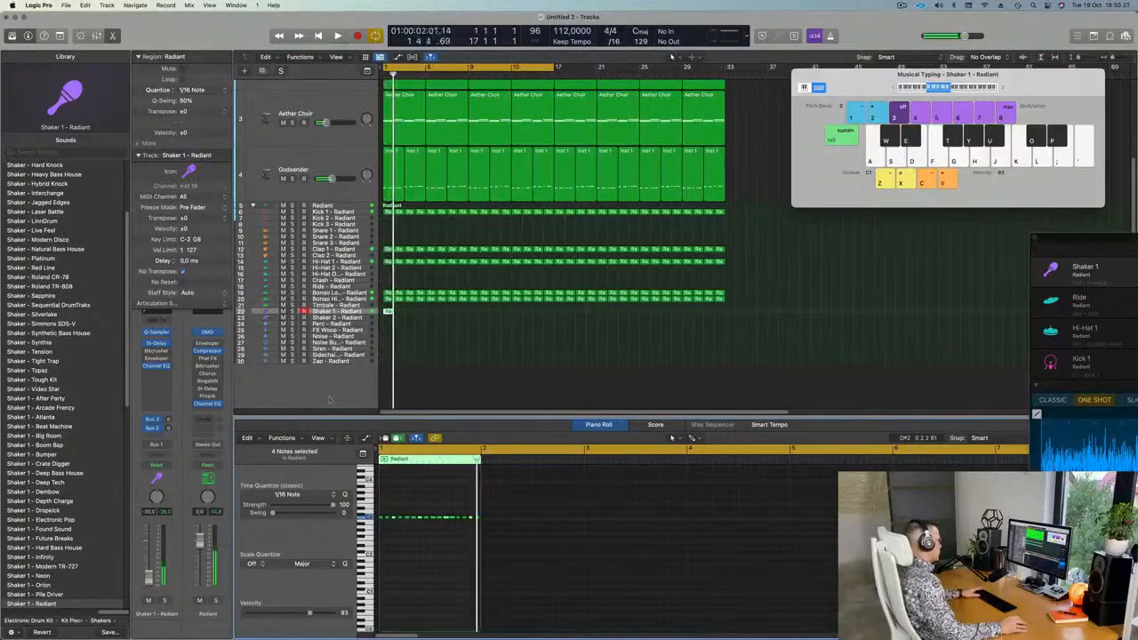
# Repeat the one-bar shaker region across the arrangement and move the regions to the Shaker 2 track.
pyautogui.click(387, 312)
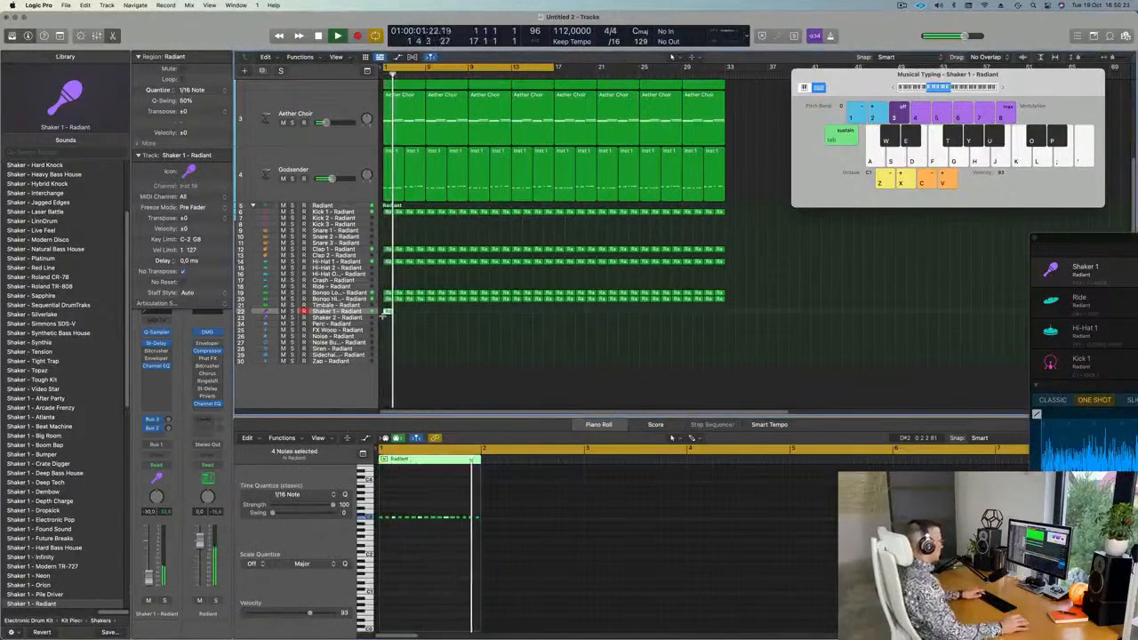
pyautogui.press('super+r')
pyautogui.press('super+r')
pyautogui.press('super+r')
pyautogui.press('super+r')
pyautogui.press('super+r')
pyautogui.press('super+r')
pyautogui.press('super+r')
pyautogui.press('super+r')
pyautogui.press('super+r')
pyautogui.press('super+r')
pyautogui.press('super+r')
pyautogui.press('super+r')
pyautogui.press('super+r')
pyautogui.press('super+r')
pyautogui.press('super+r')
pyautogui.press('super+r')
pyautogui.press('super+r')
pyautogui.press('super+r')
pyautogui.press('super+r')
pyautogui.press('super+r')
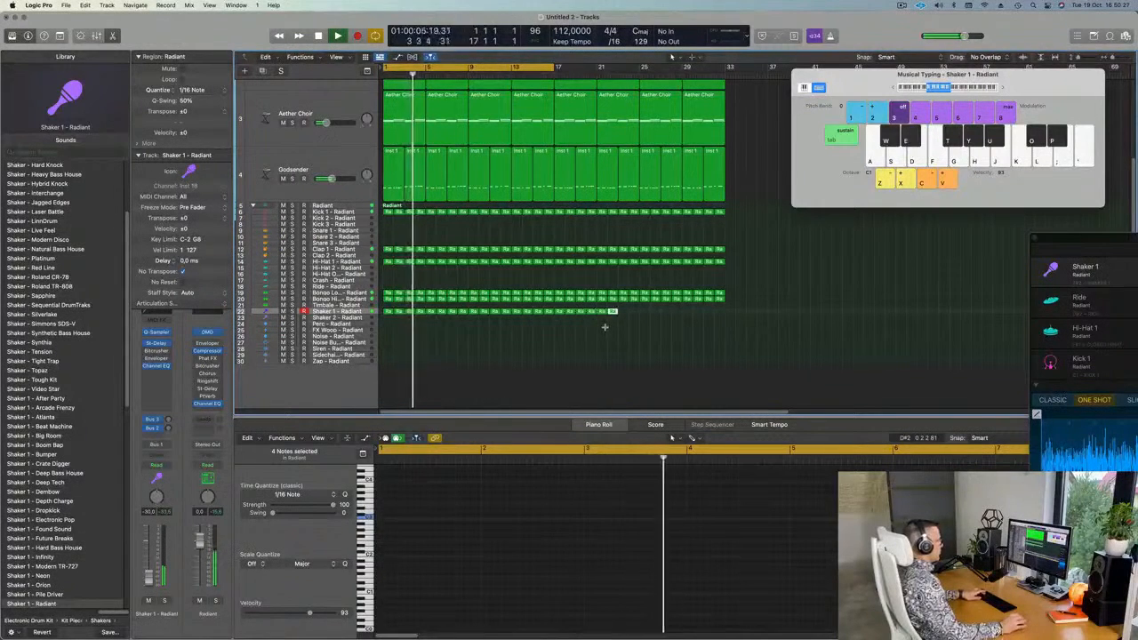
pyautogui.press('super+r')
pyautogui.press('super+r')
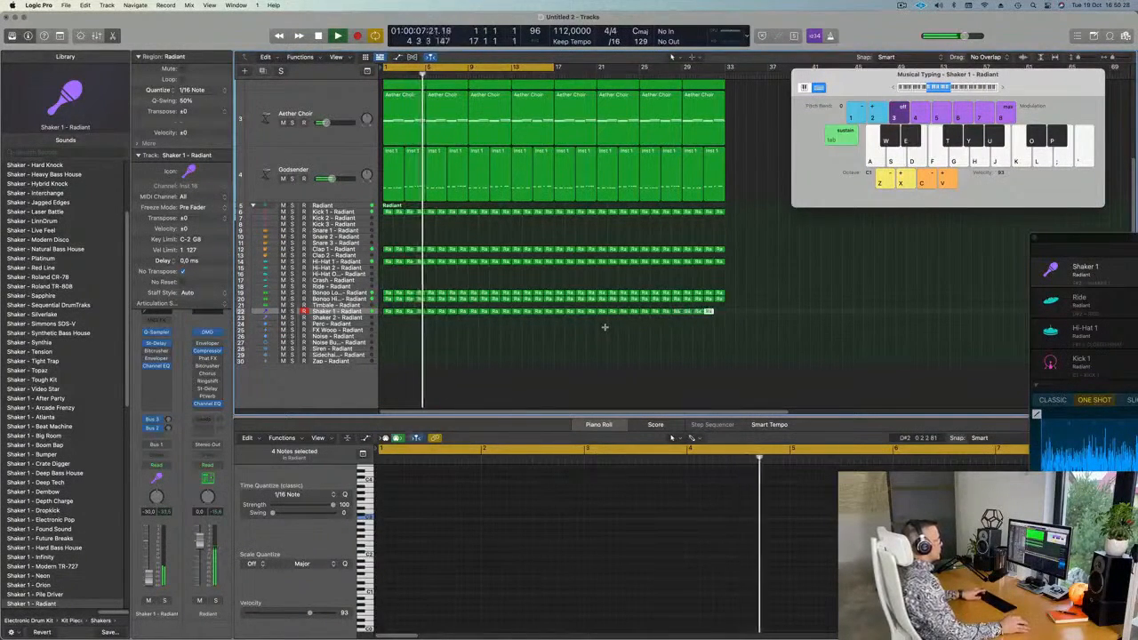
pyautogui.press('Return')
pyautogui.click(366, 313)
pyautogui.press('Return')
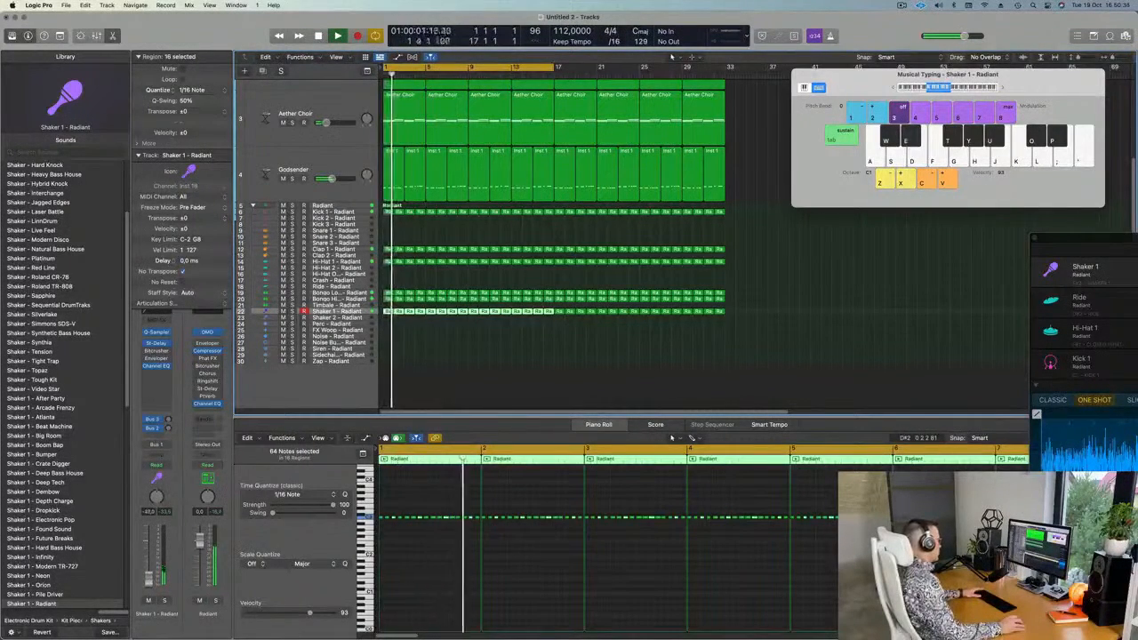
pyautogui.click(466, 345)
pyautogui.moveTo(415, 315); pyautogui.dragTo(387, 320)
# Select the Shaker 2 track and play the arrangement from bar 1.
pyautogui.click(338, 314)
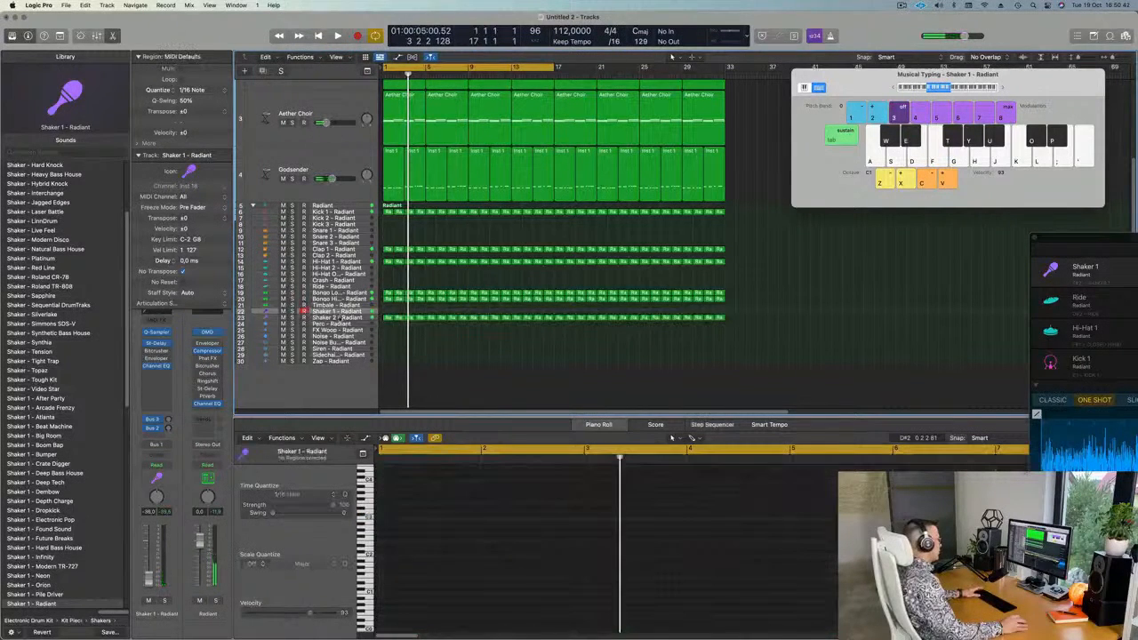
pyautogui.click(340, 319)
pyautogui.press('space')
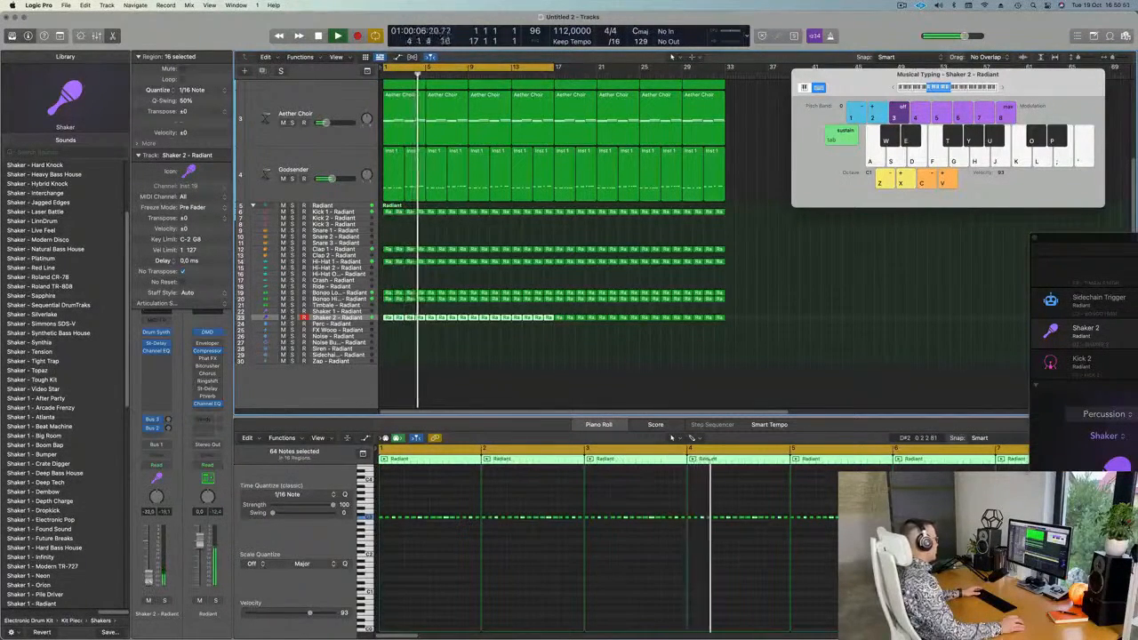
pyautogui.click(549, 388)
# Select all regions and apply Name Regions by Tracks and Color Regions by Tracks.
pyautogui.press('super+a')
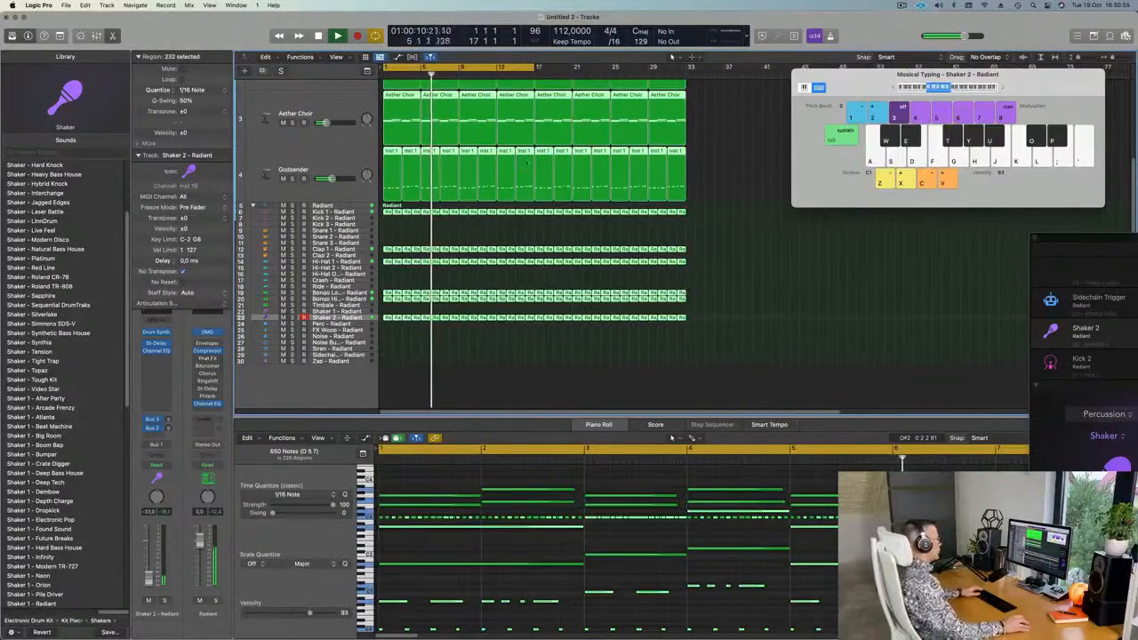
pyautogui.rightClick(545, 151)
pyautogui.rightClick(544, 151)
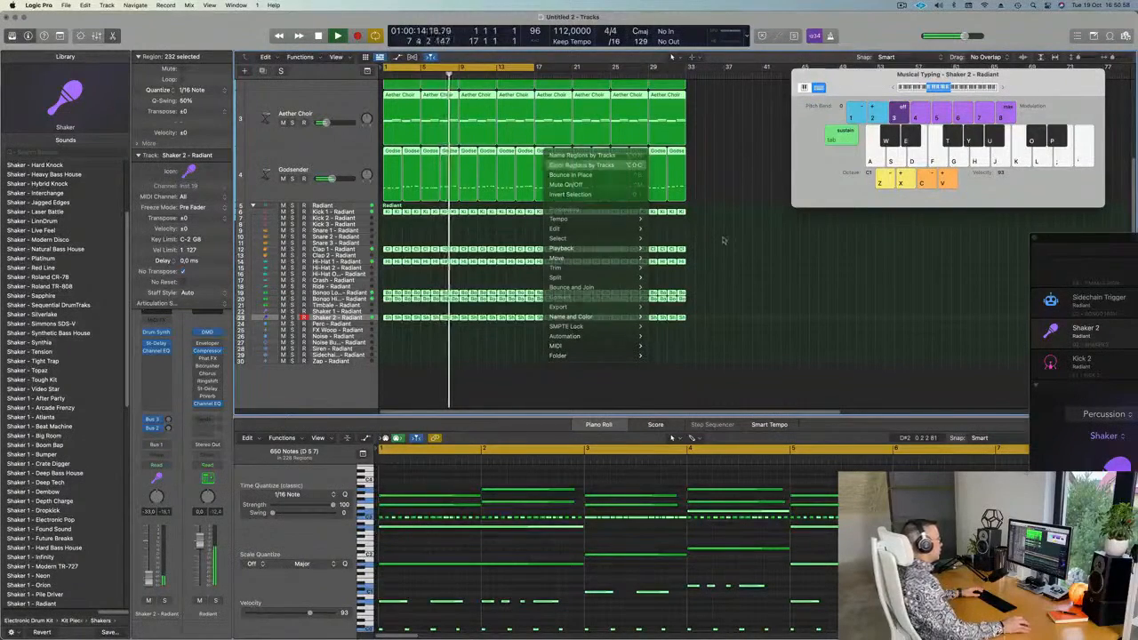
pyautogui.click(731, 380)
pyautogui.scroll(3, 668, 368)
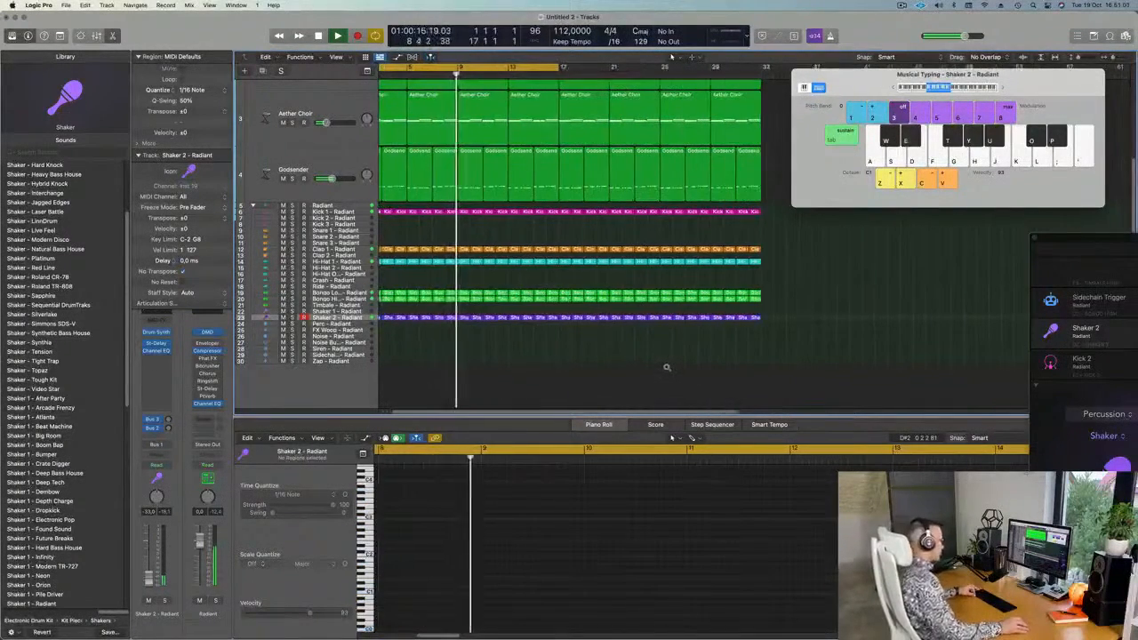
pyautogui.scroll(2, 667, 367)
pyautogui.scroll(-1, 625, 369)
pyautogui.scroll(2, 626, 370)
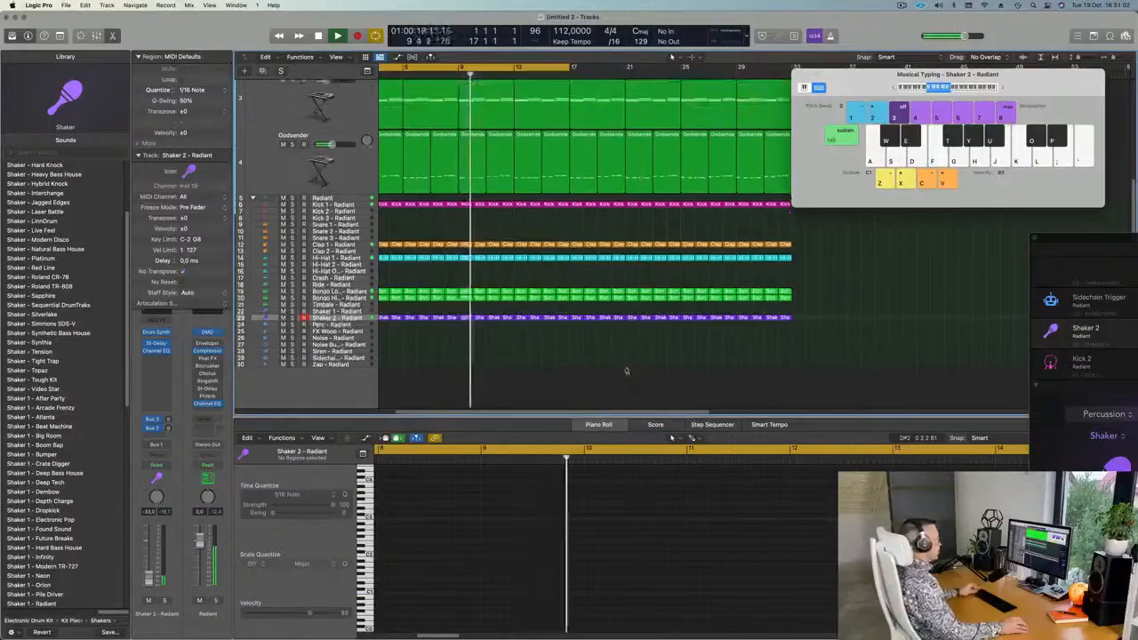
pyautogui.scroll(2, 625, 370)
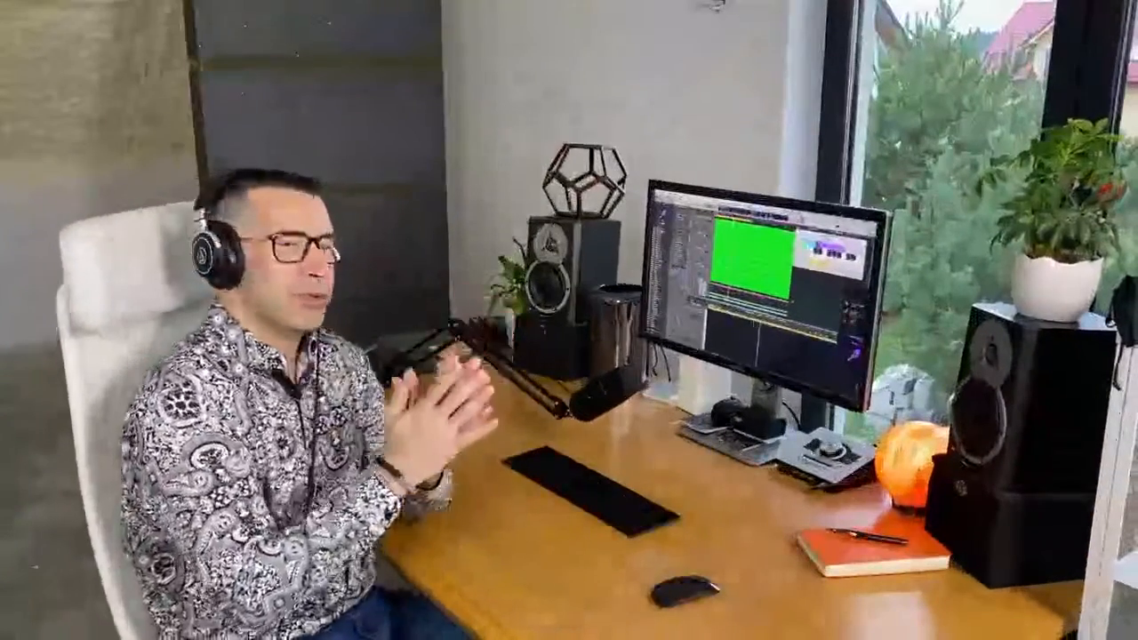